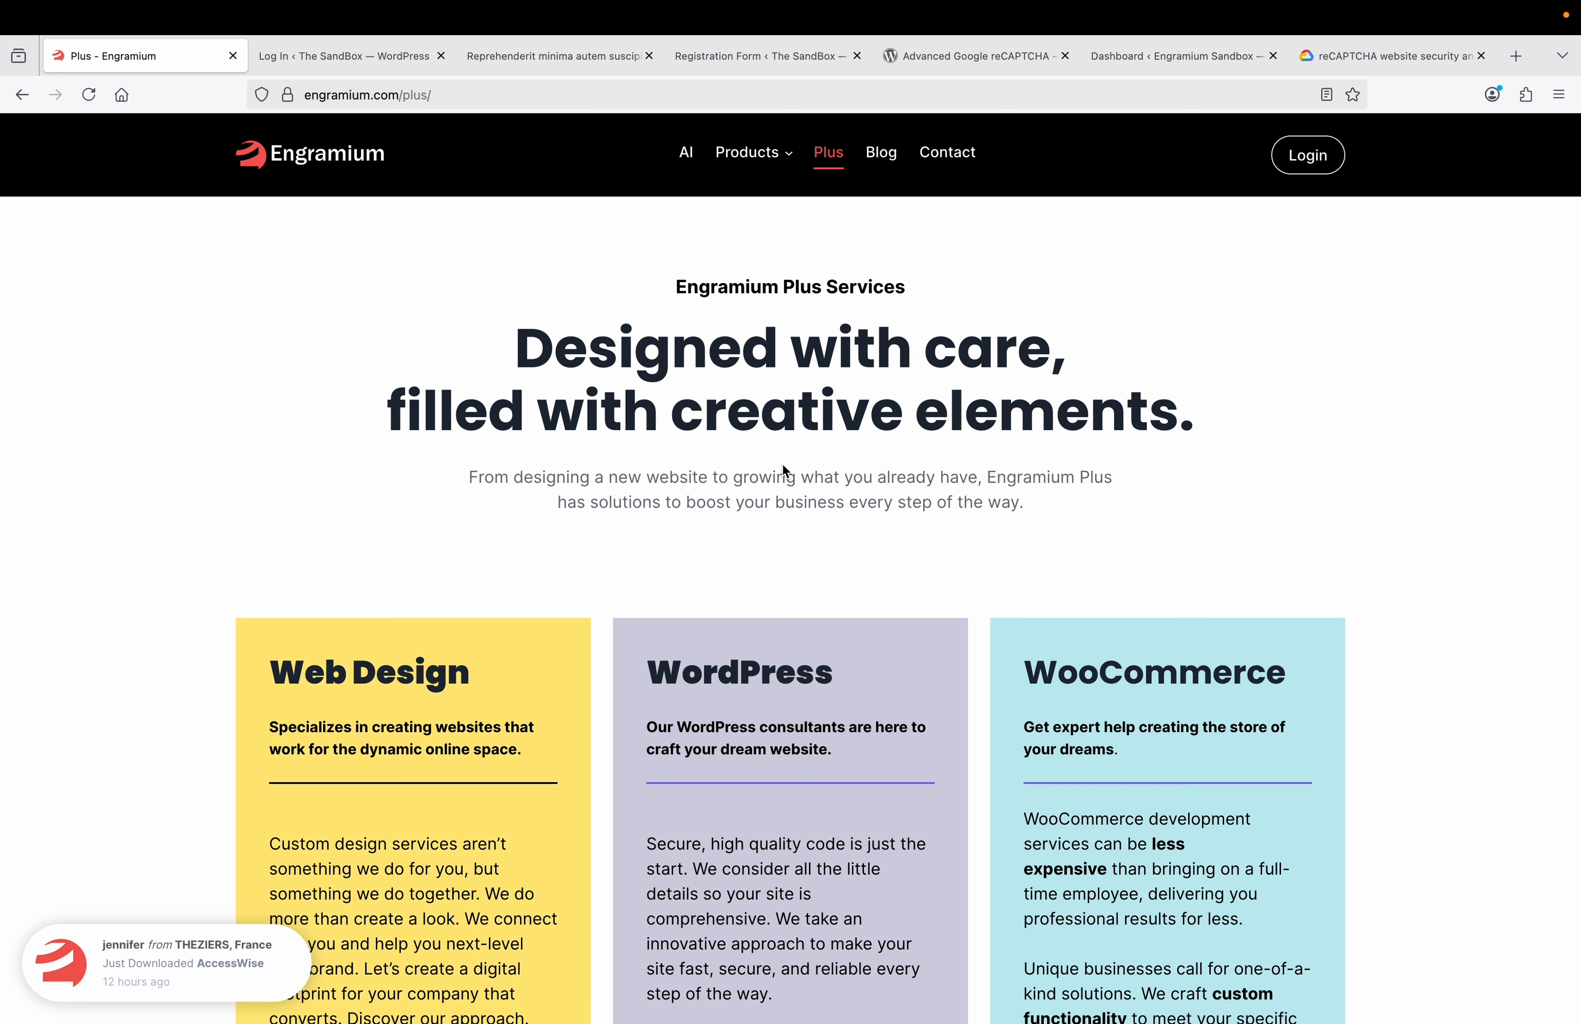
- Review the sandbox site's login, comment and registration forms with captcha, plus the Advanced Google reCAPTCHA plugin page on WordPress.org
{"action": "left_click", "coordinate": [401, 70]}
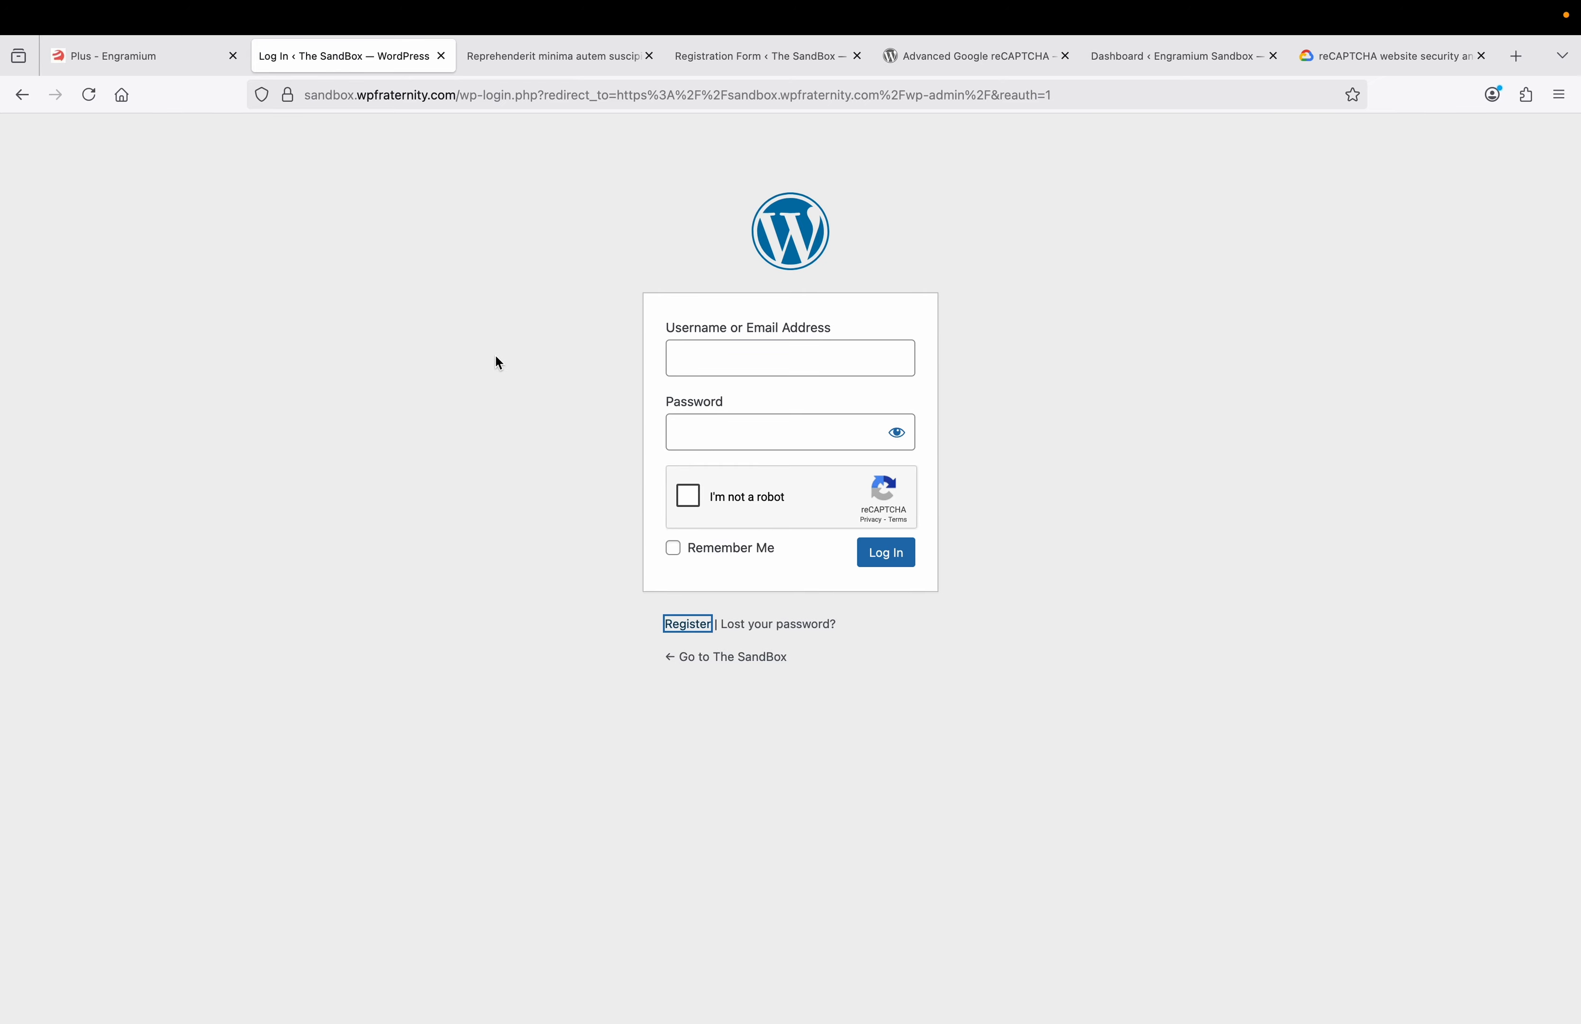
{"action": "left_click", "coordinate": [543, 56]}
{"action": "scroll", "coordinate": [473, 540], "scroll_direction": "down", "scroll_amount": 2}
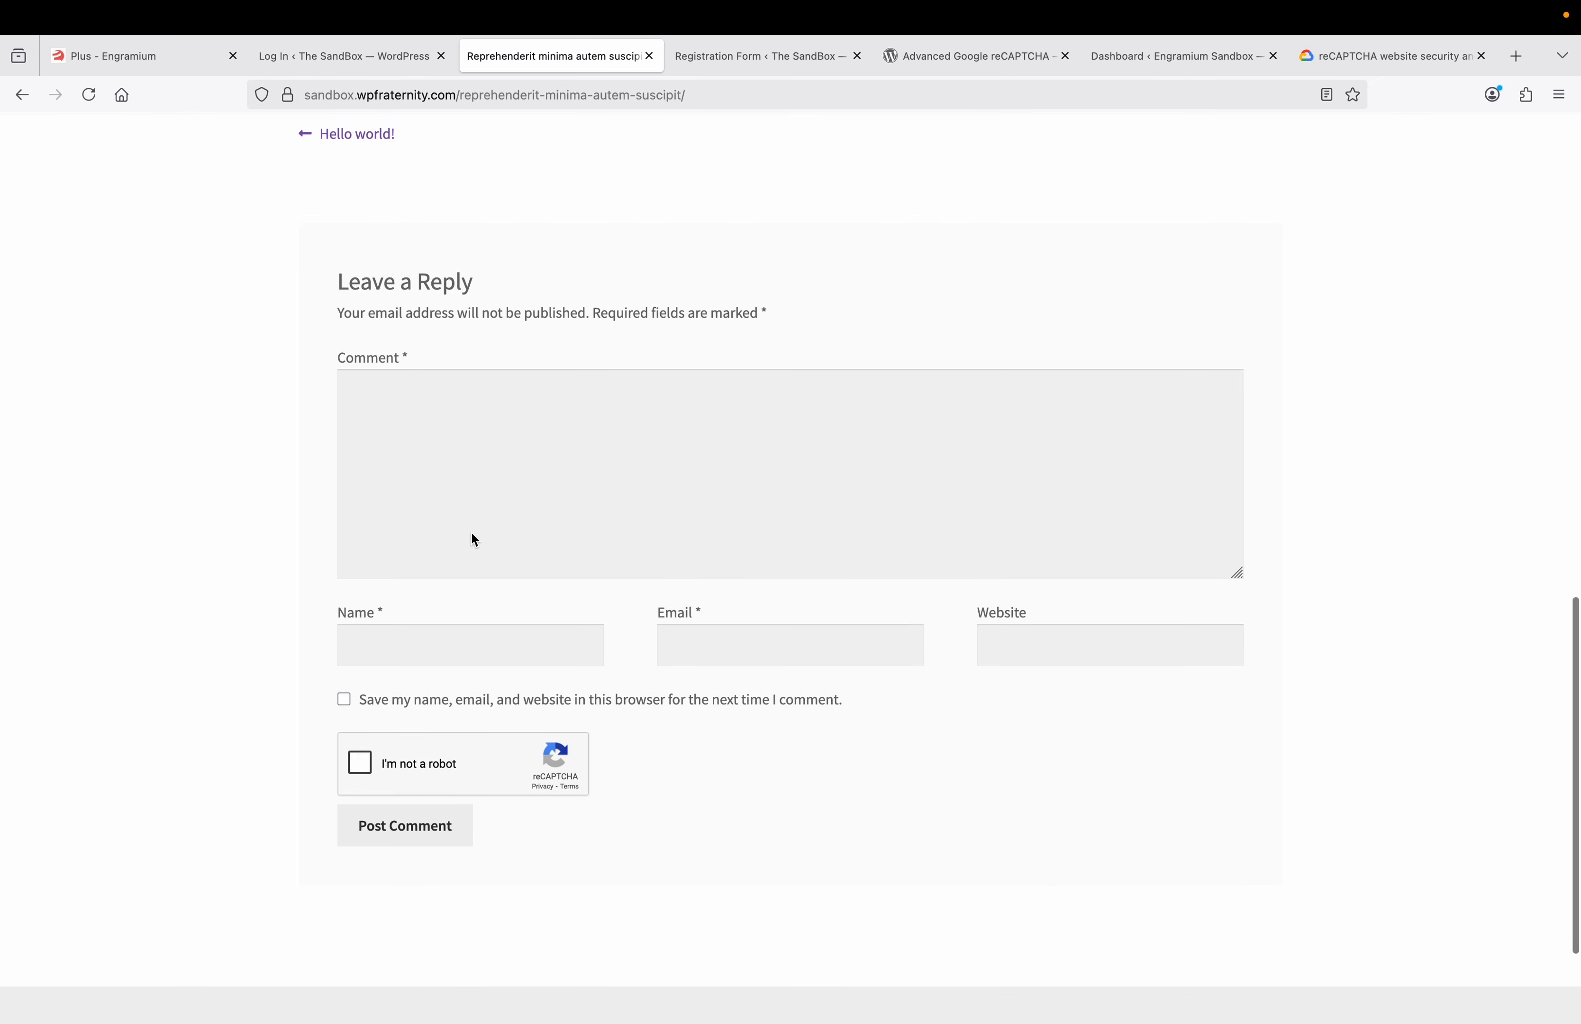
{"action": "left_click", "coordinate": [750, 58]}
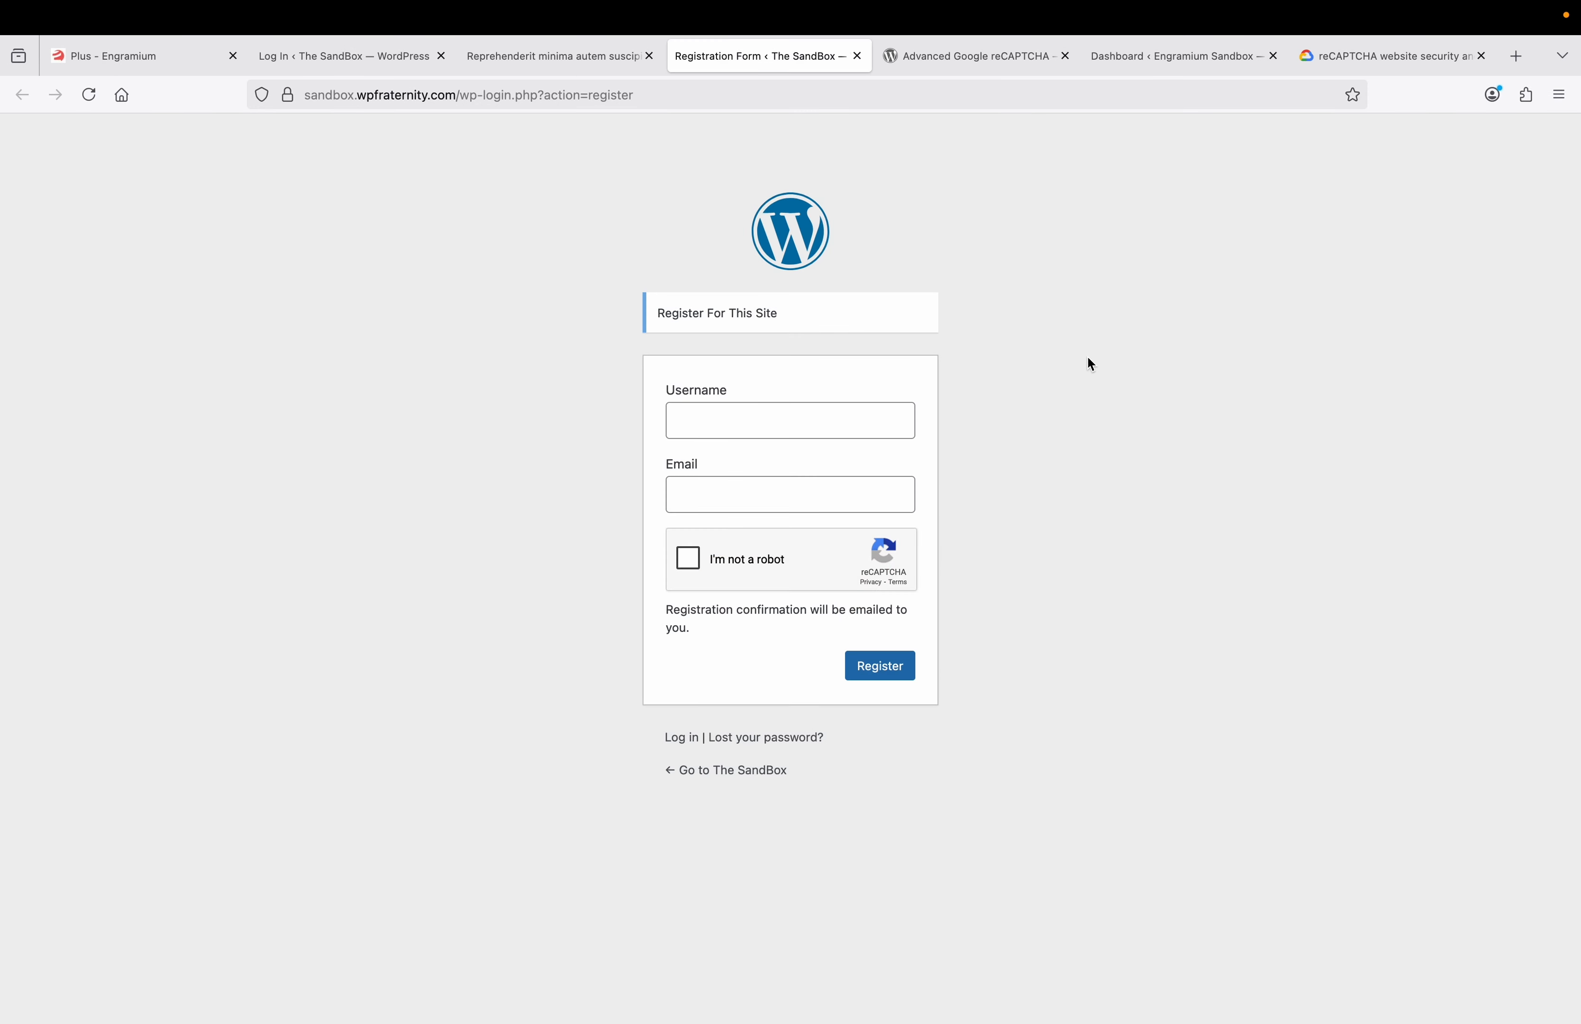
{"action": "left_click", "coordinate": [976, 60]}
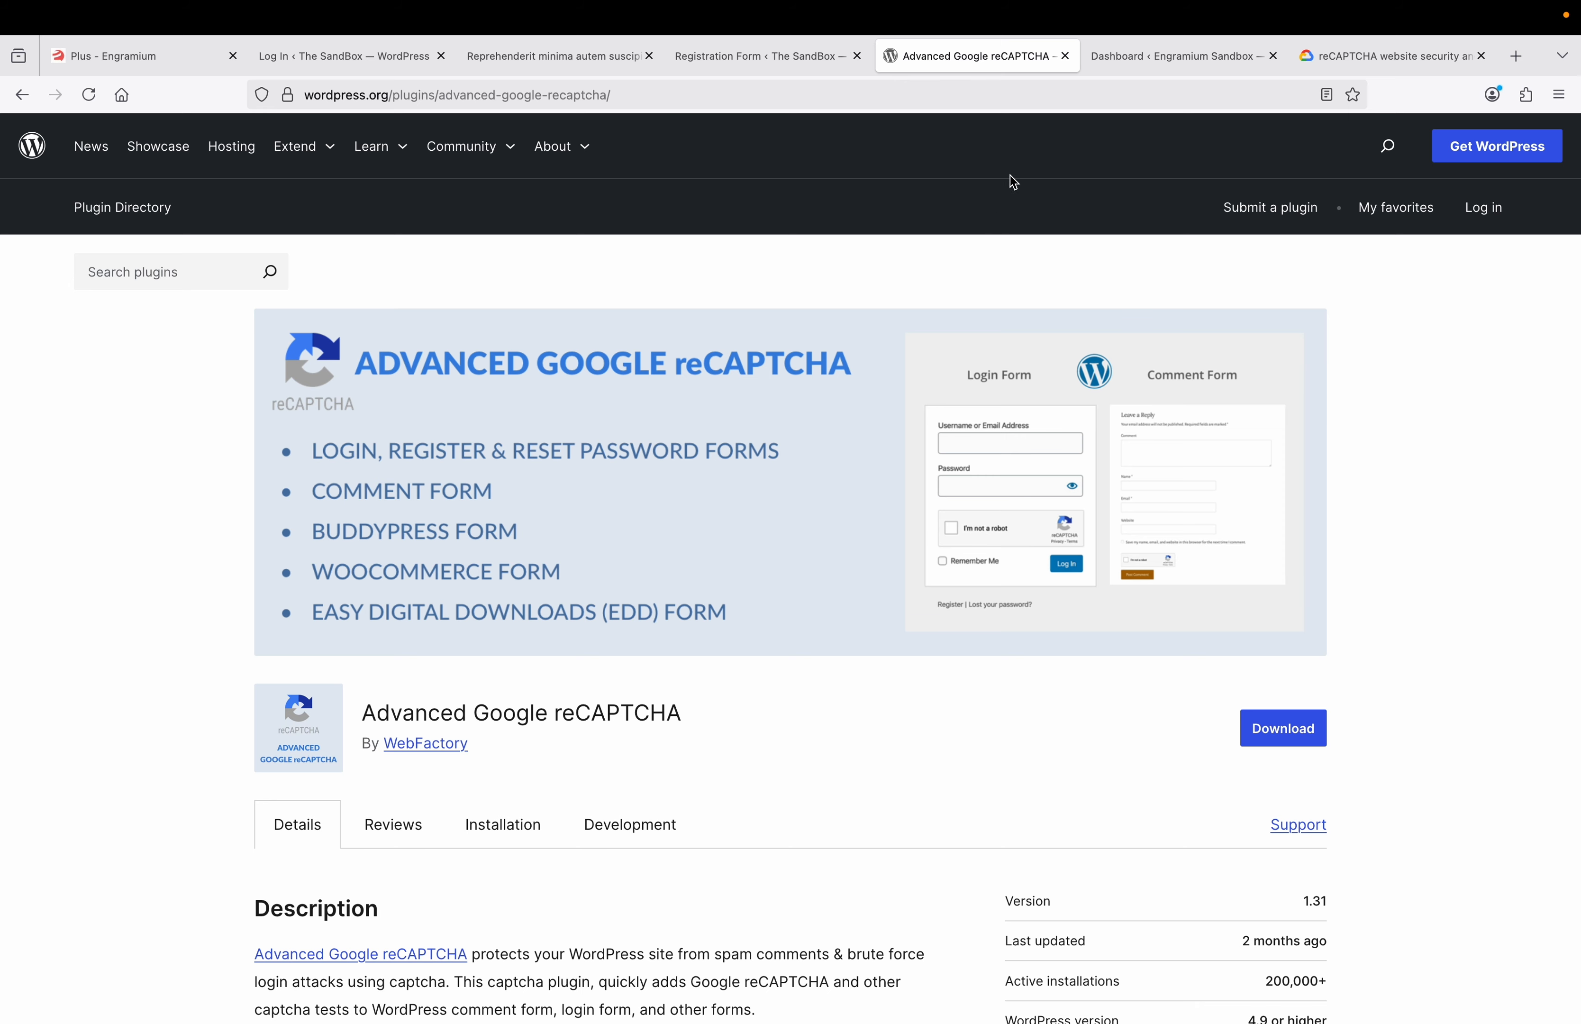
- In the Engramium Sandbox admin, search the plugins available to add for "advanced google recaptcha"
{"action": "left_click", "coordinate": [1139, 59]}
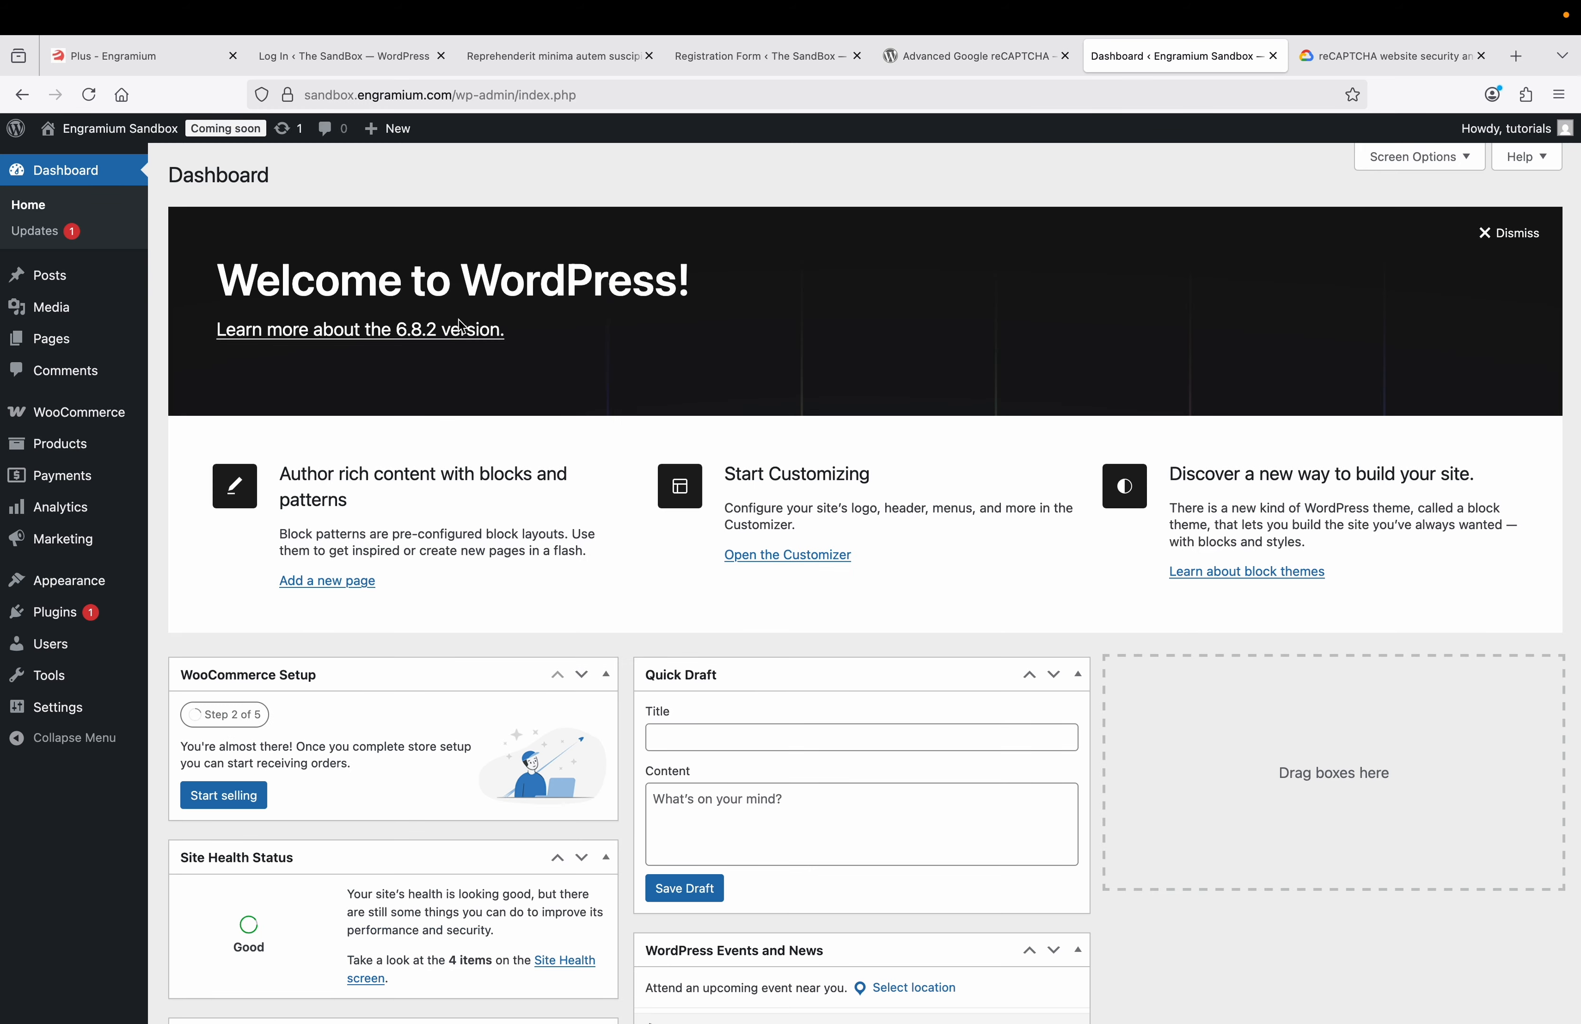
{"action": "mouse_move", "coordinate": [85, 618]}
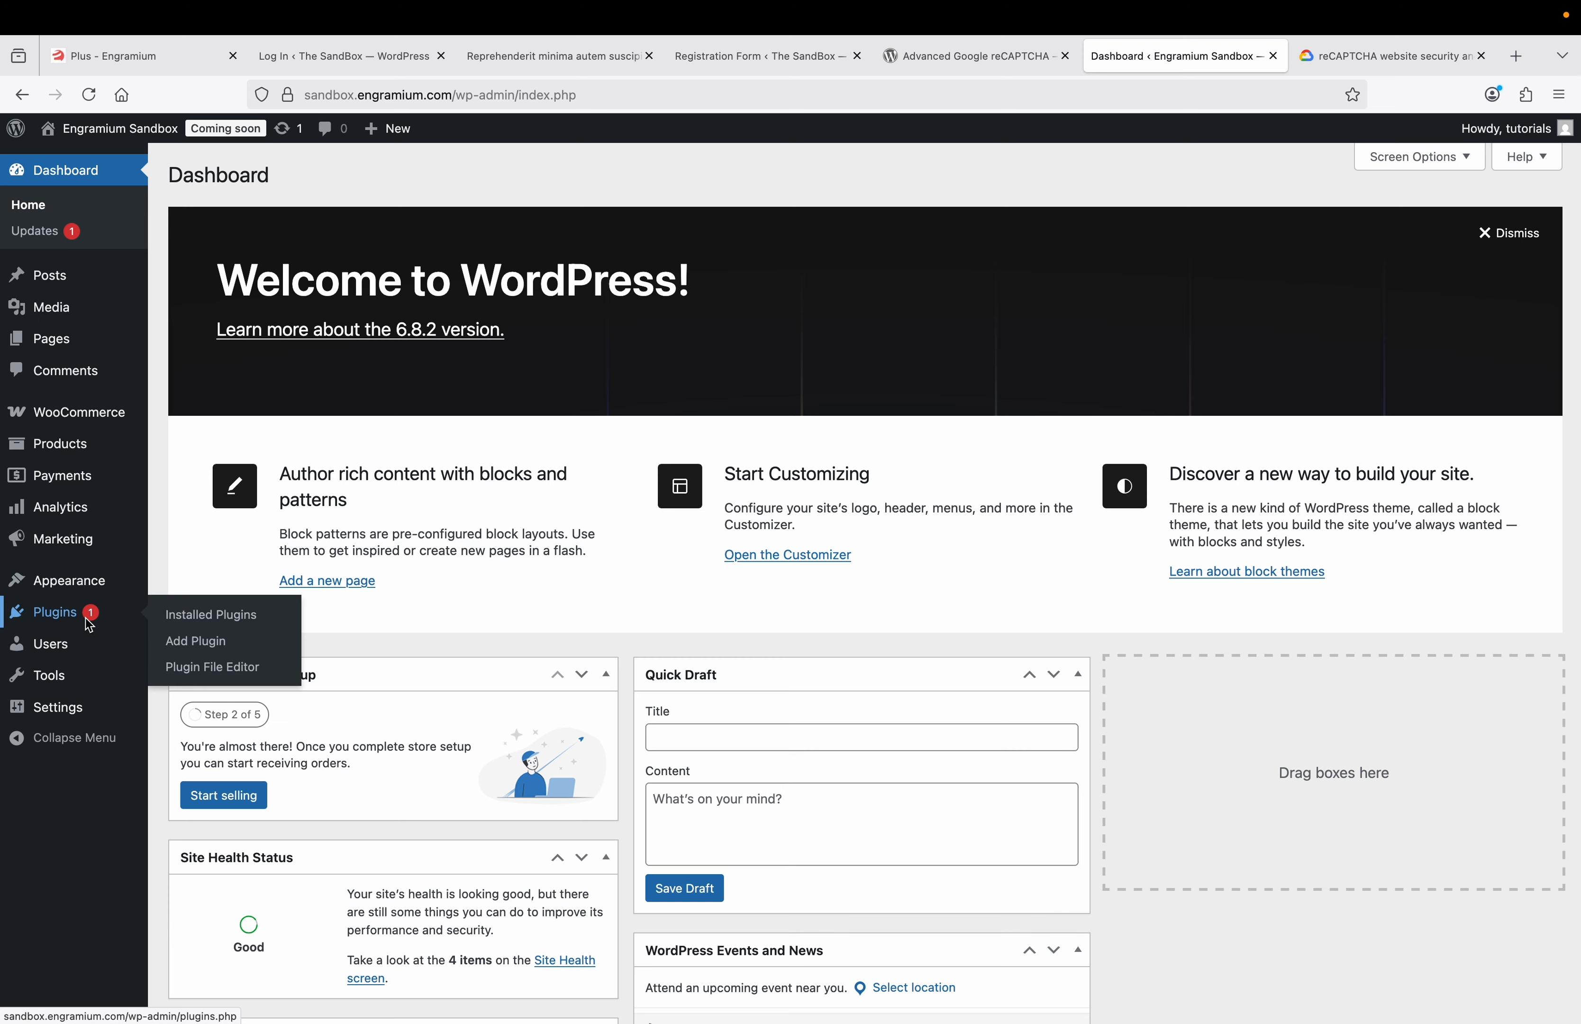
{"action": "left_click", "coordinate": [180, 646]}
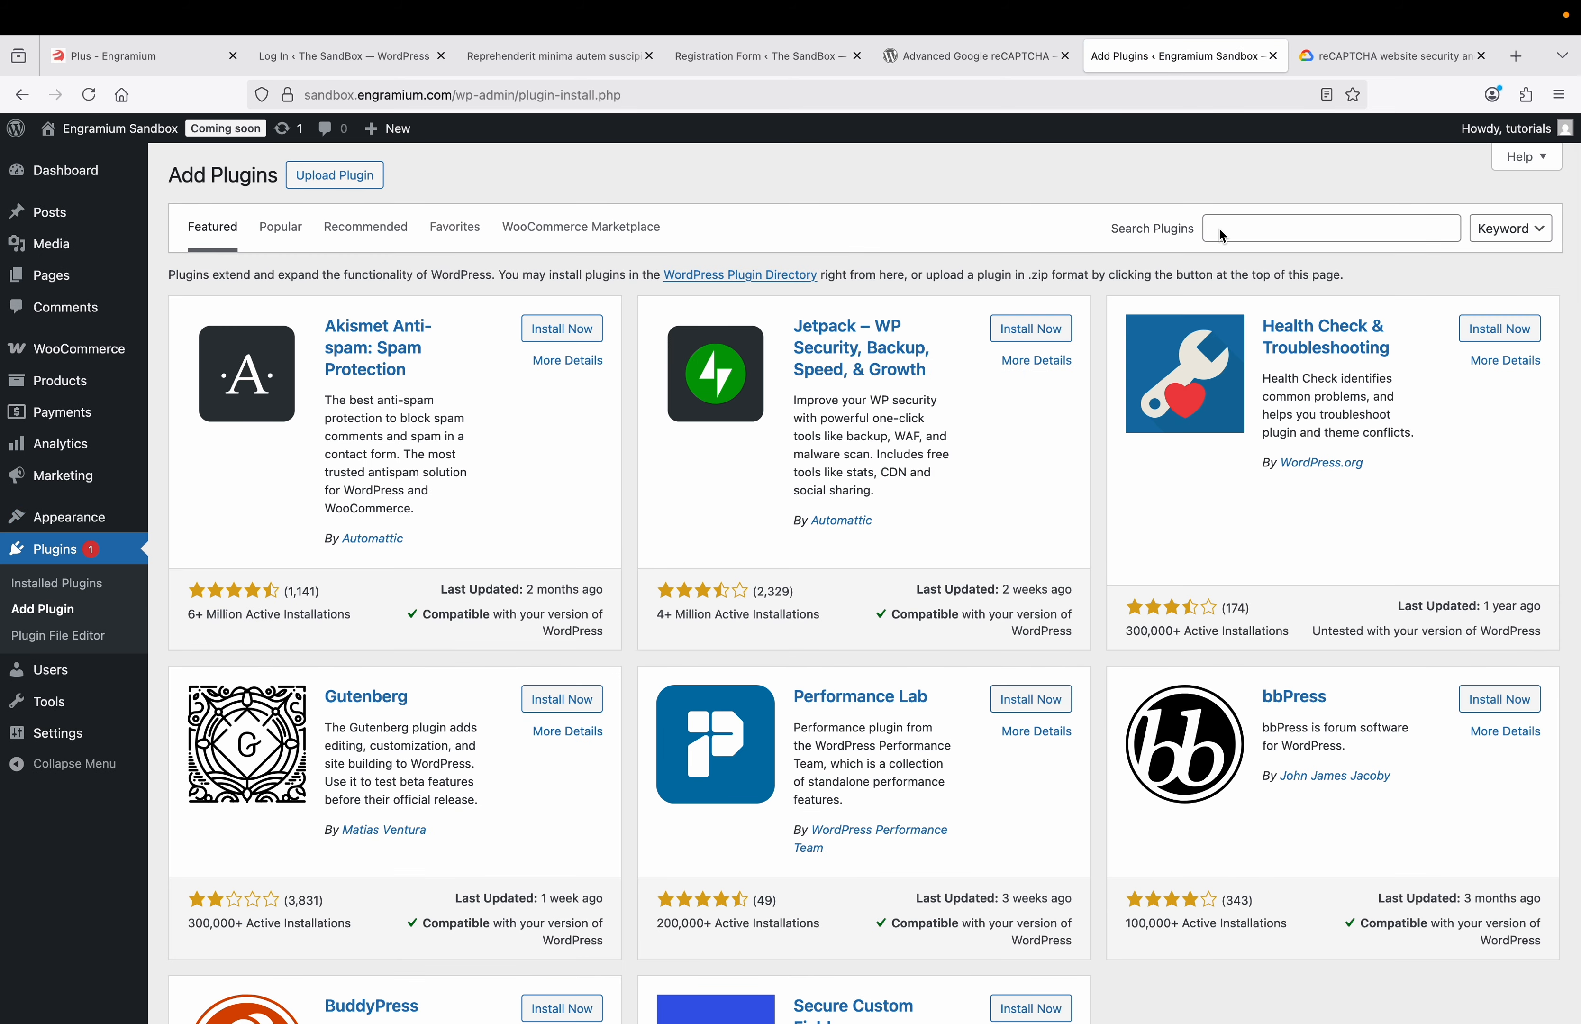
{"action": "left_click", "coordinate": [1224, 236]}
{"action": "type", "text": "adva"}
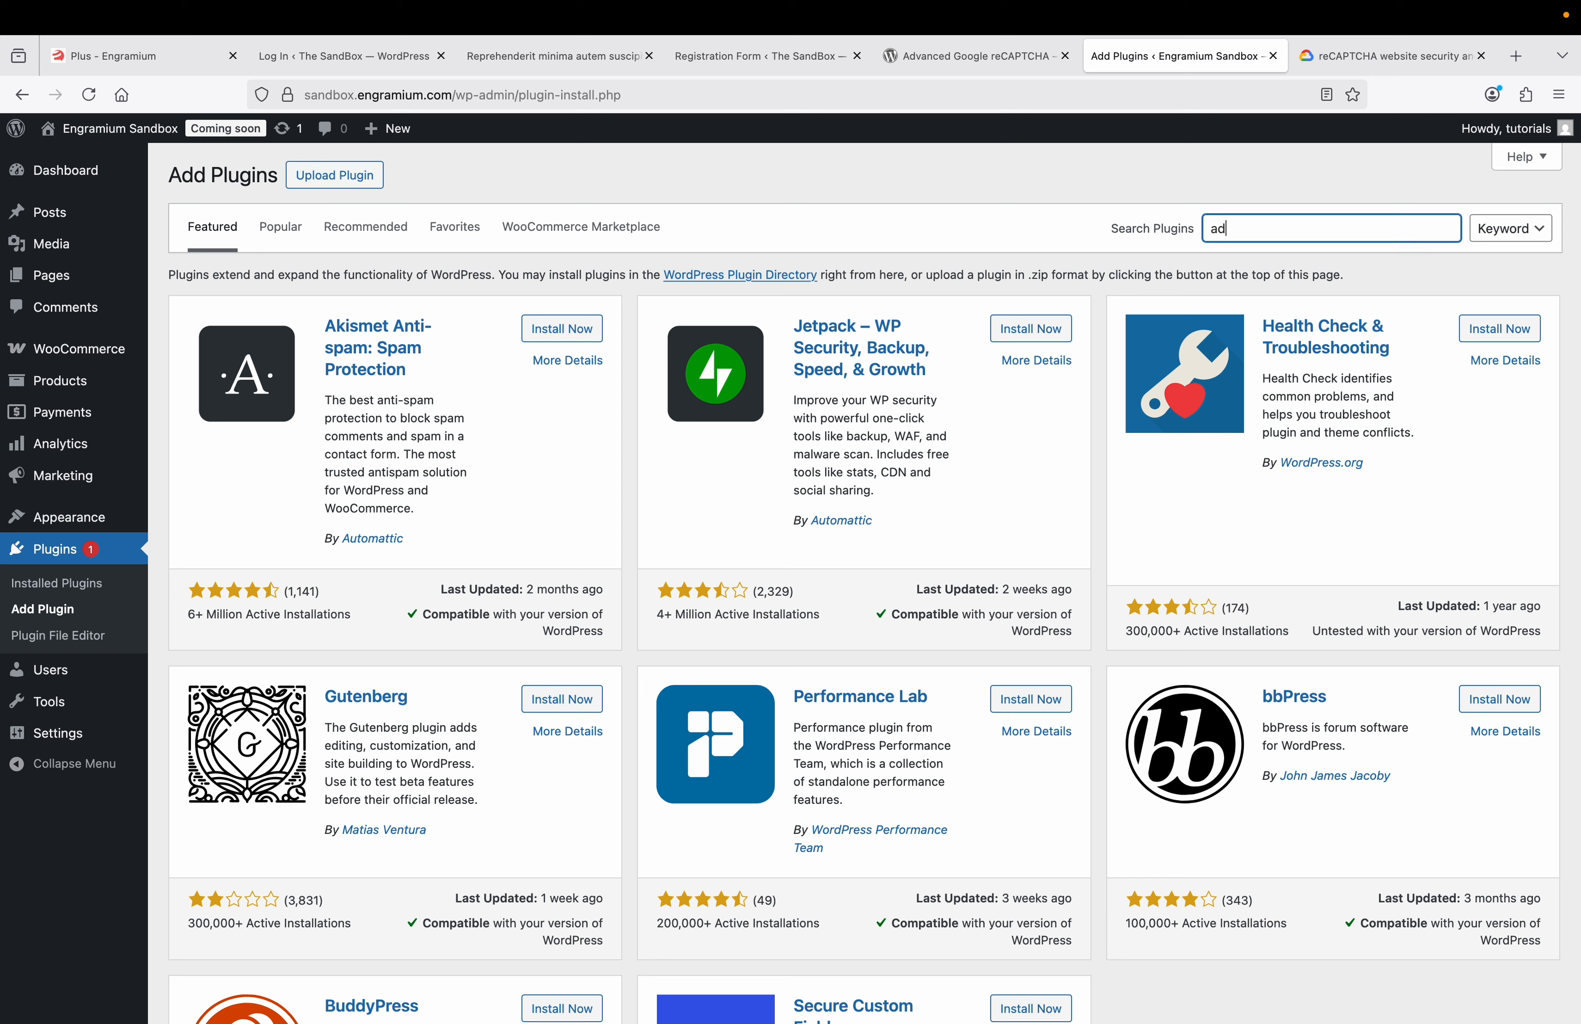
{"action": "type", "text": "nced google recaptcha"}
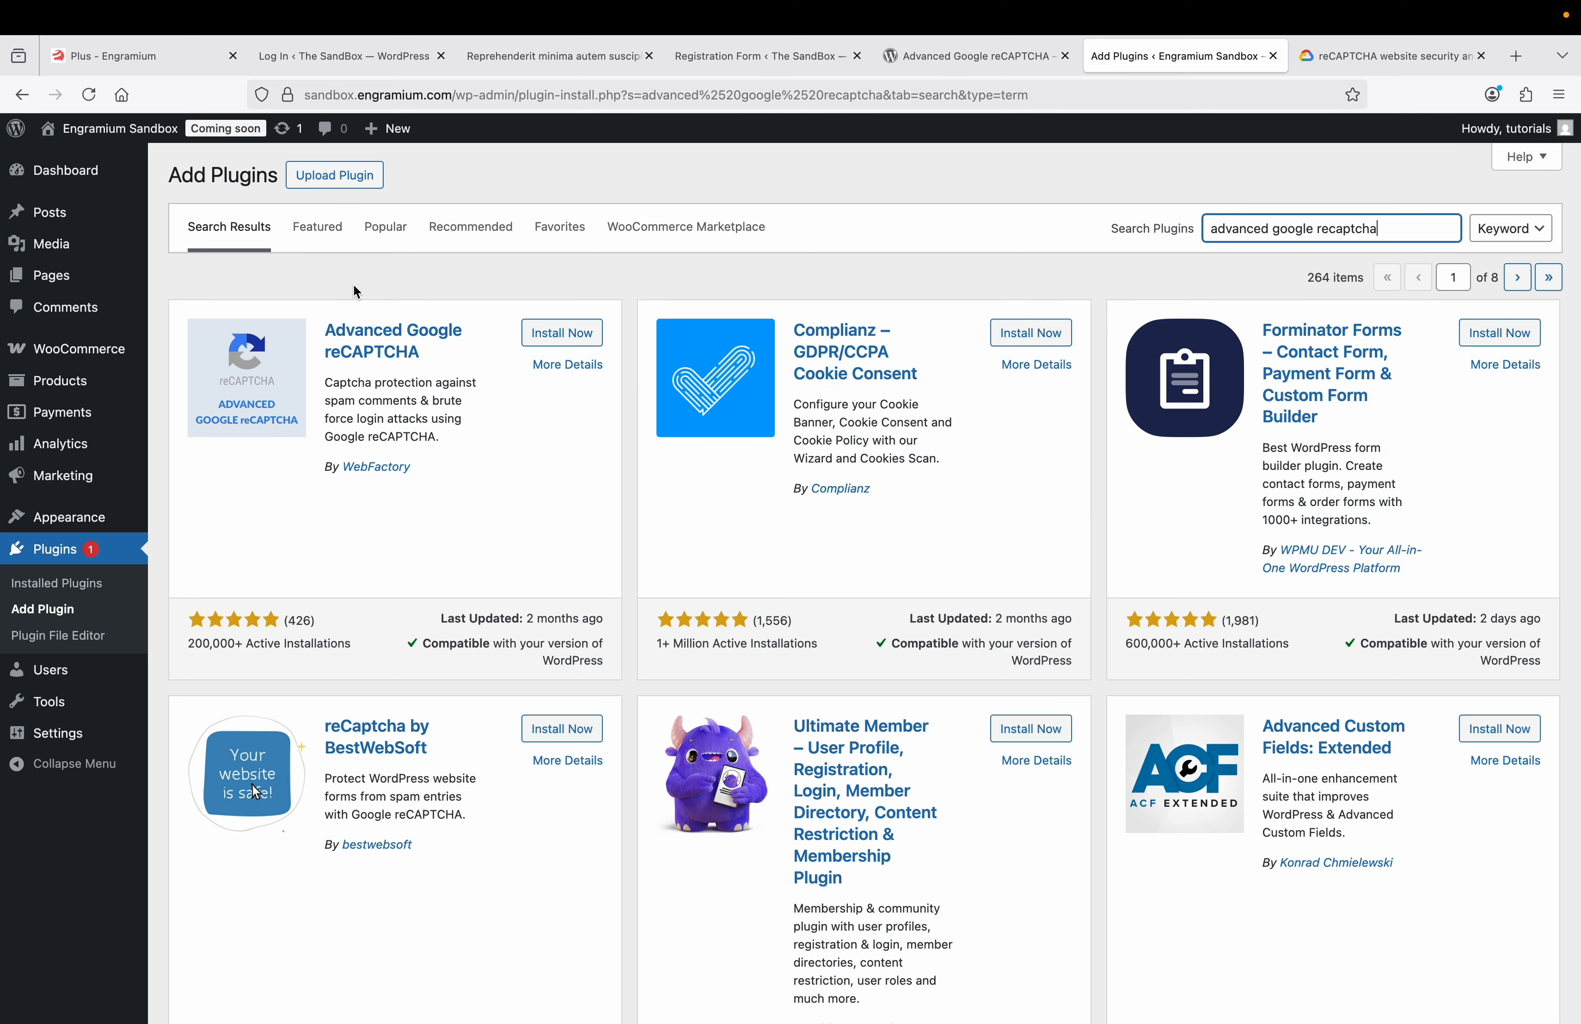
- Install and activate the Advanced Google reCAPTCHA plugin by WebFactory, and dismiss its welcome notice
{"action": "left_click", "coordinate": [555, 333]}
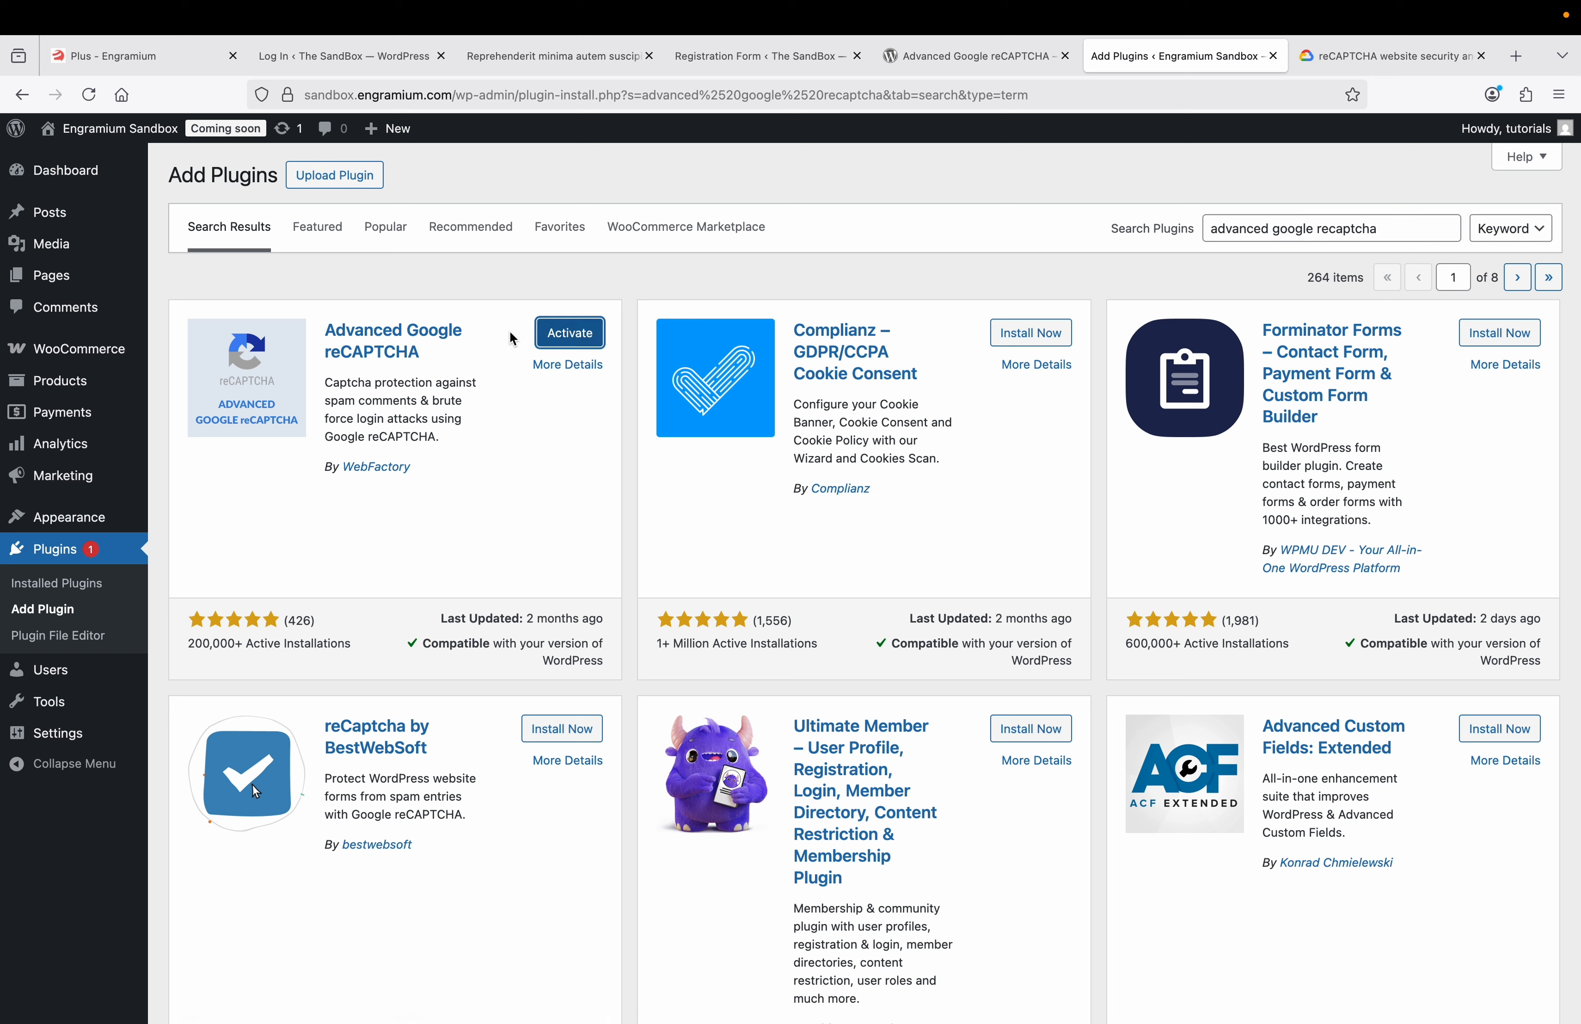
{"action": "left_click", "coordinate": [587, 339]}
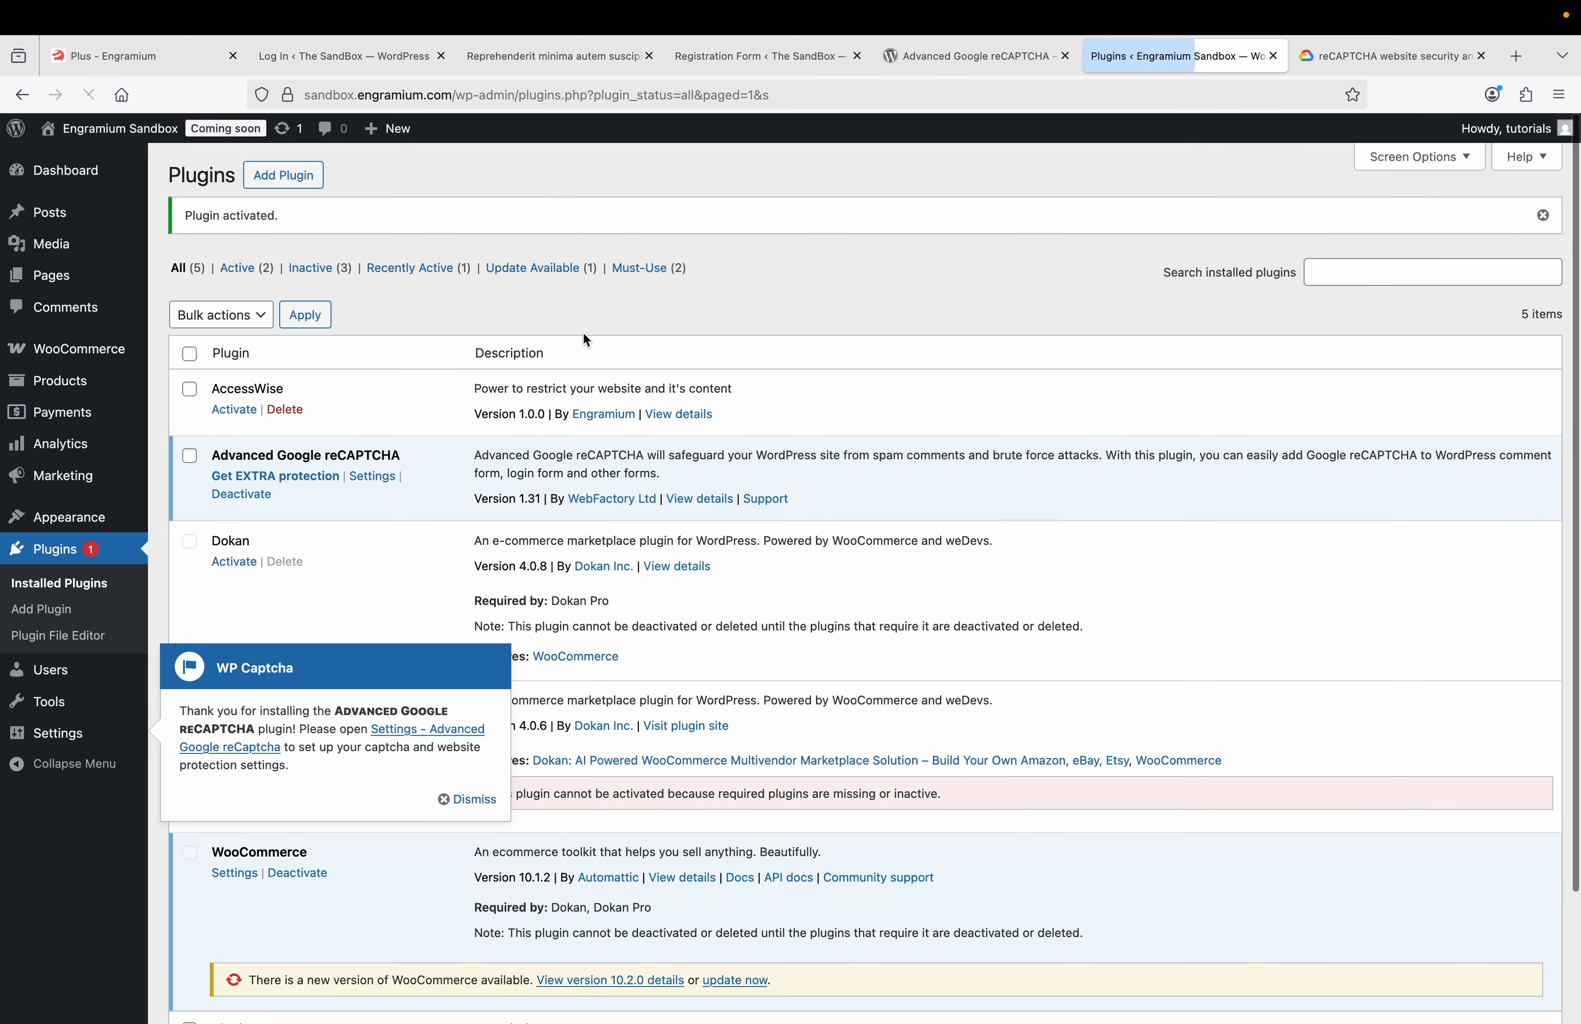
{"action": "left_click", "coordinate": [472, 800]}
- Open the Advanced Google reCAPTCHA settings page and close the PRO license offer
{"action": "mouse_move", "coordinate": [81, 746]}
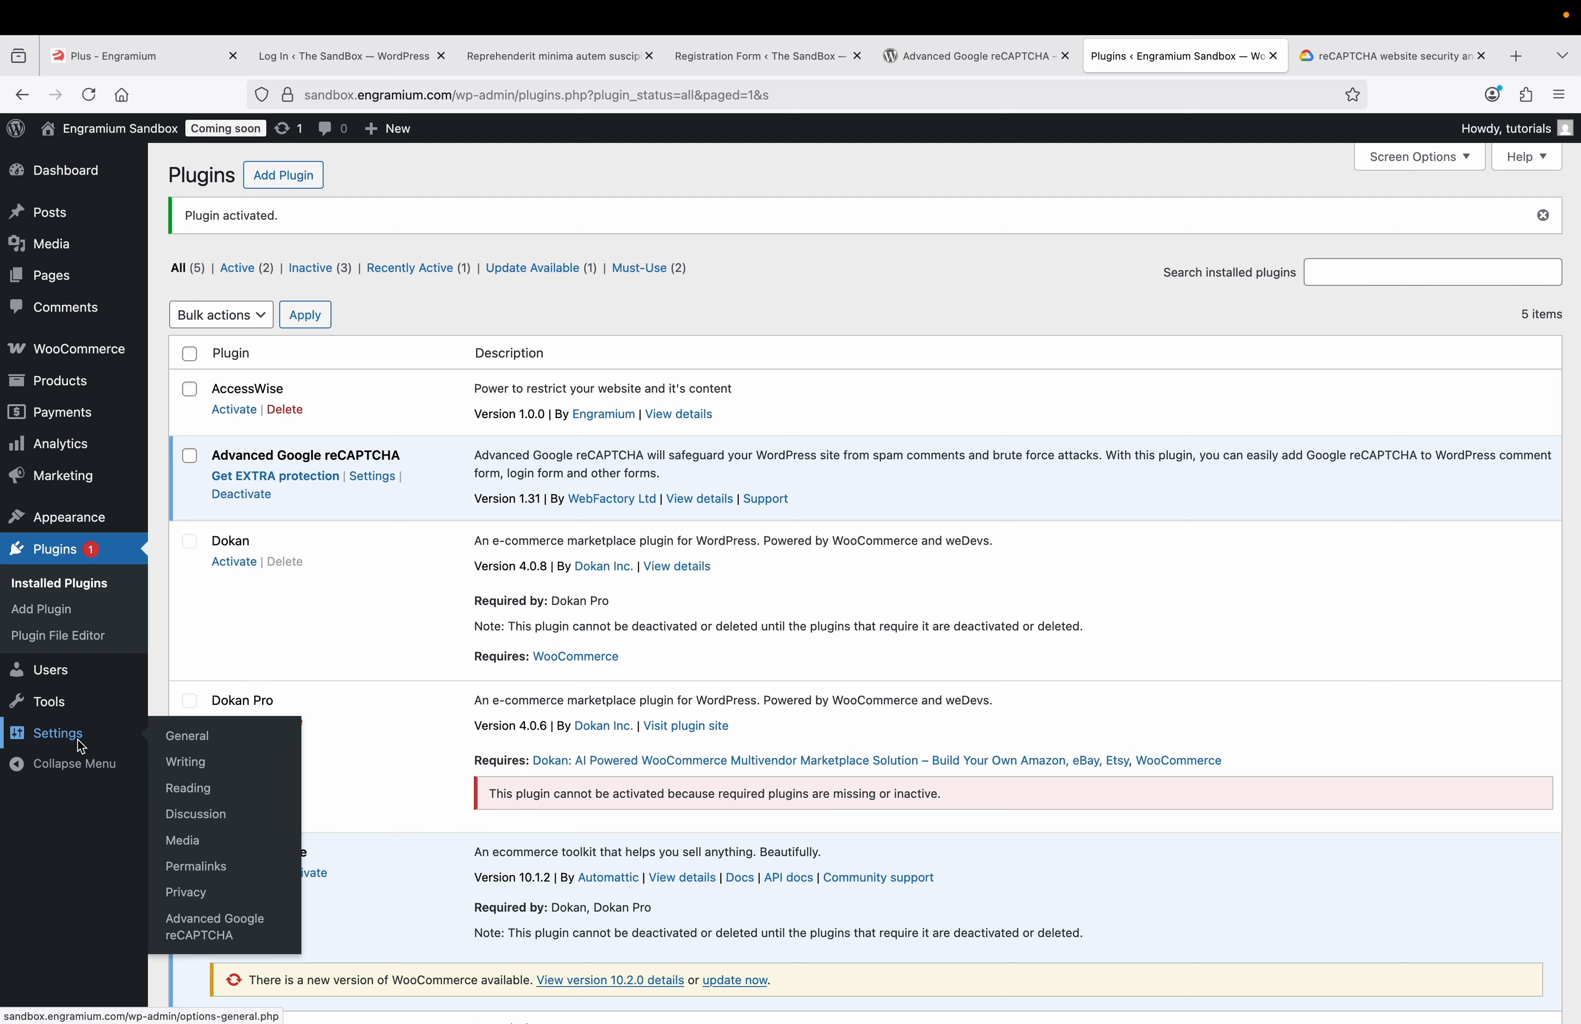
{"action": "left_click", "coordinate": [203, 930]}
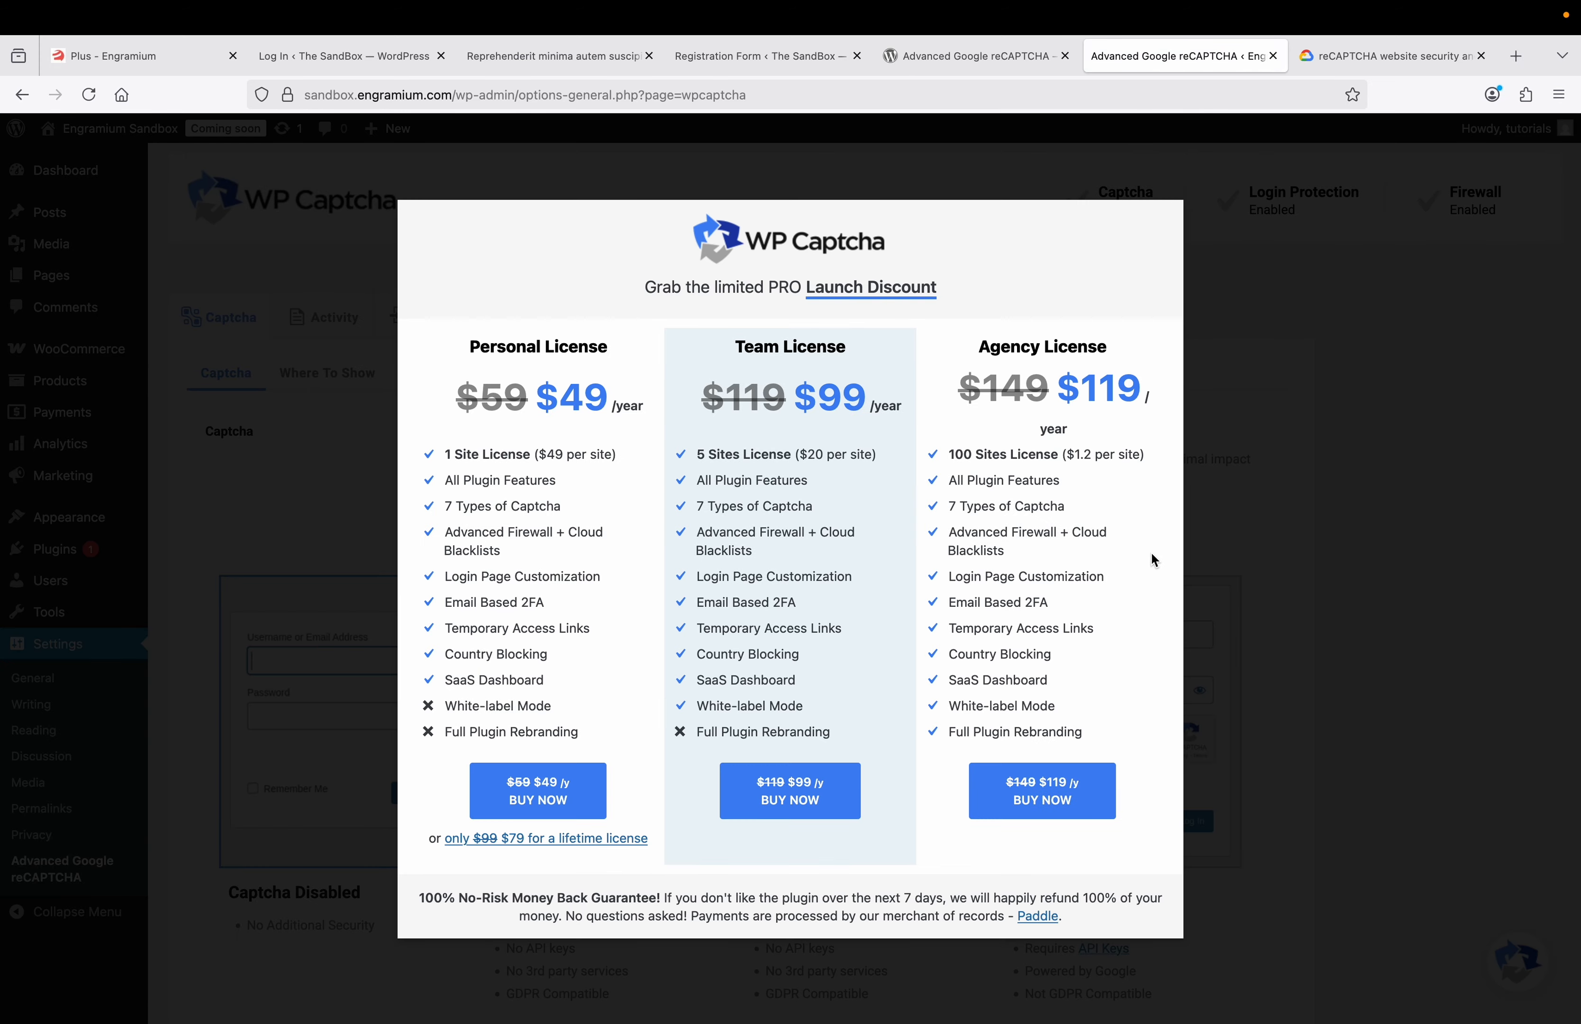
{"action": "left_click", "coordinate": [1266, 537]}
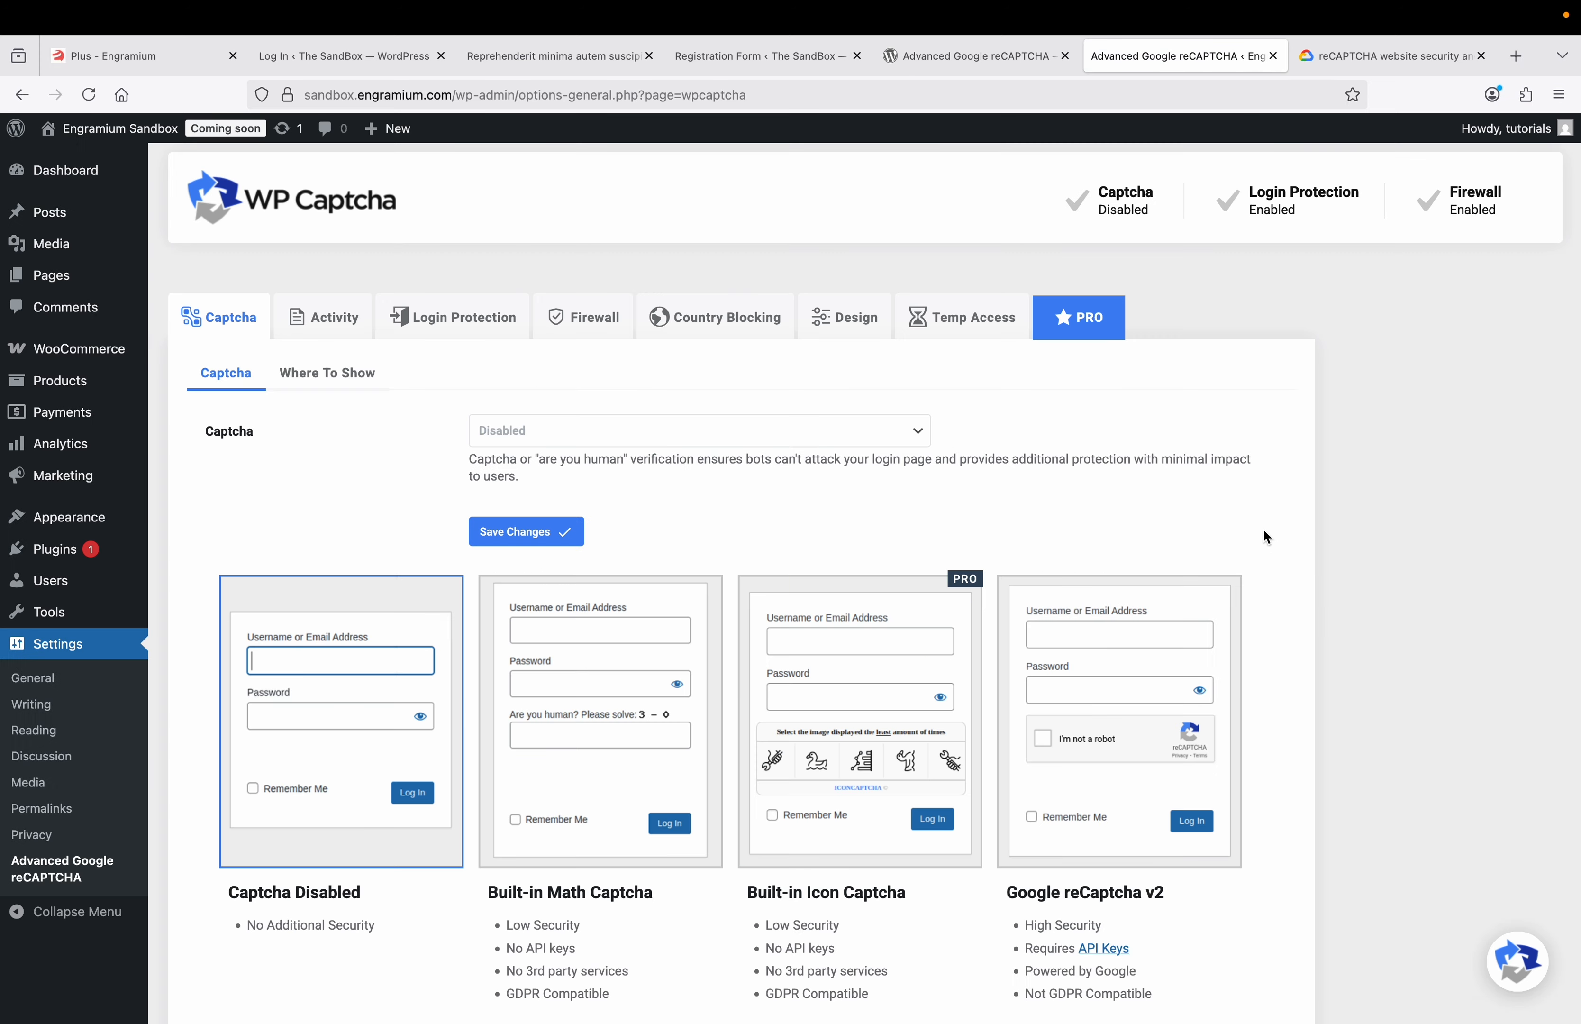
- Go to the installed plugins list and reopen the Advanced Google reCAPTCHA settings from its entry there
{"action": "mouse_move", "coordinate": [98, 557]}
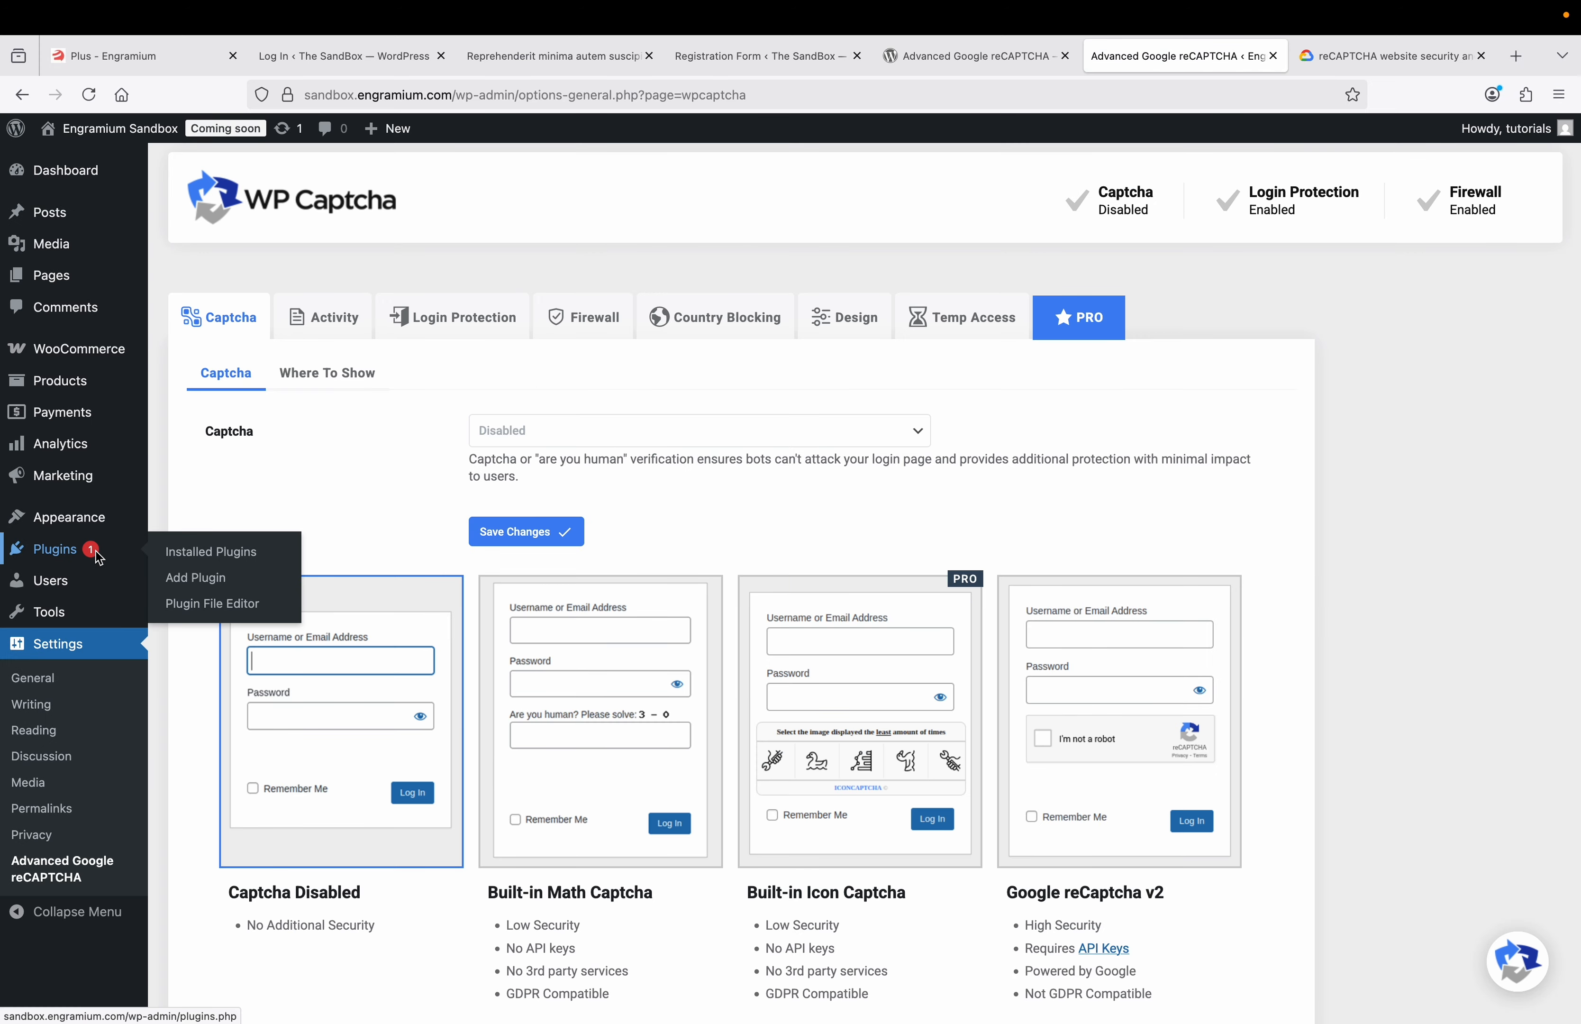
{"action": "left_click", "coordinate": [204, 551]}
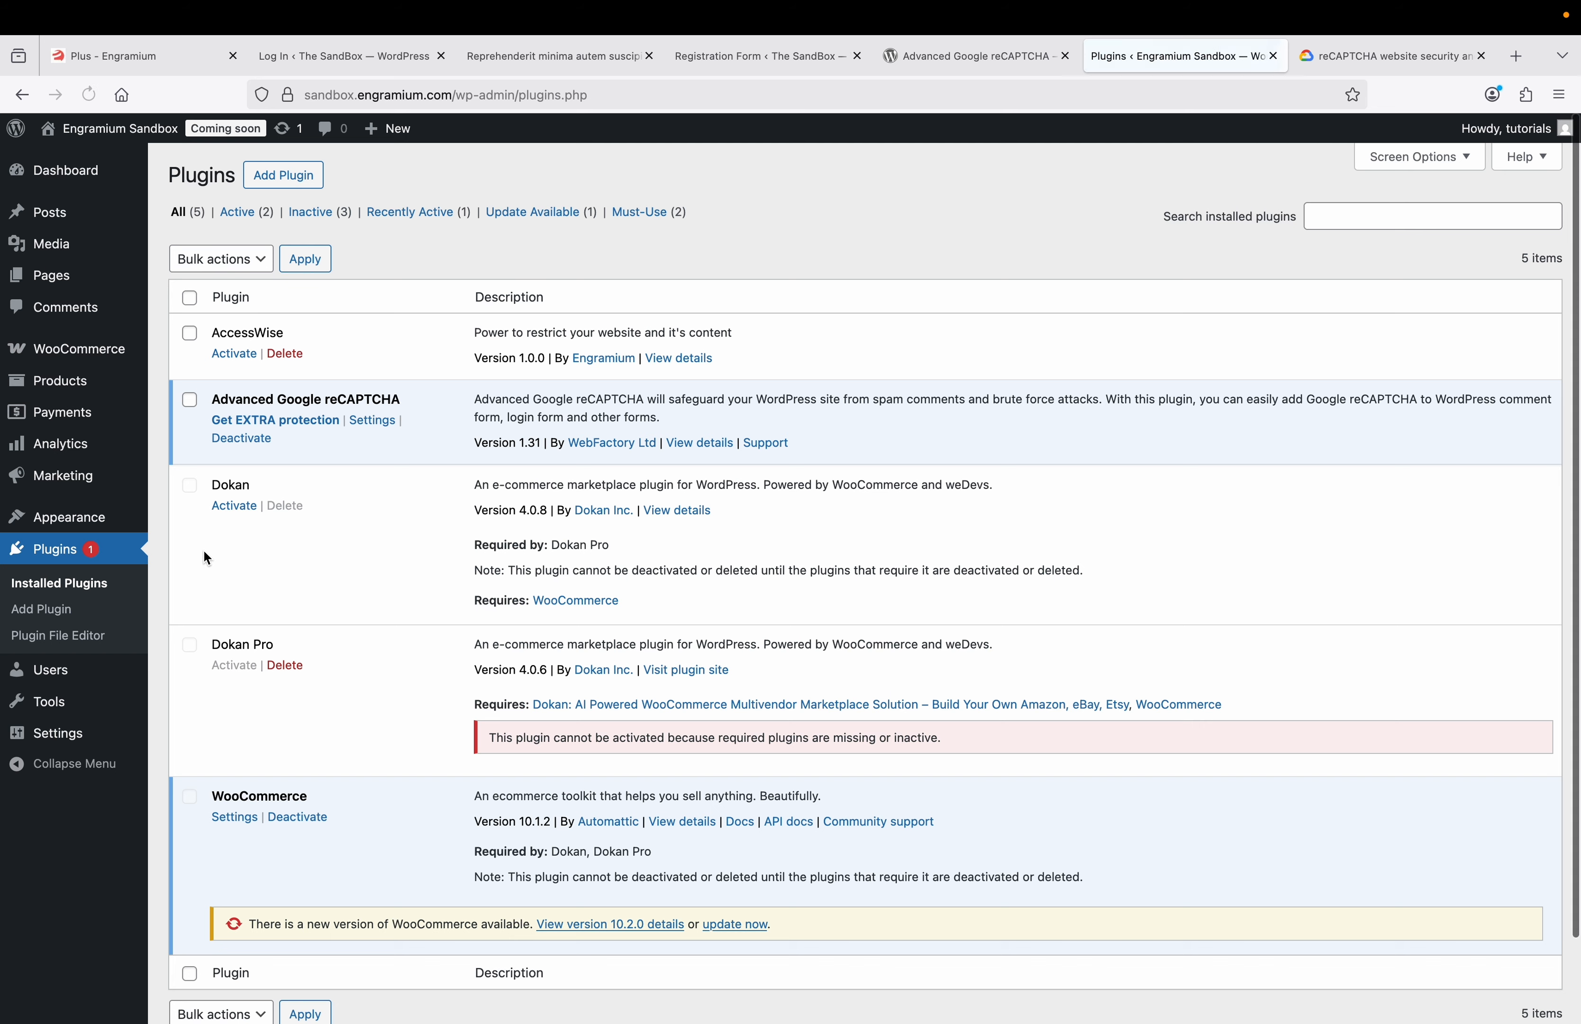
{"action": "left_click", "coordinate": [370, 419]}
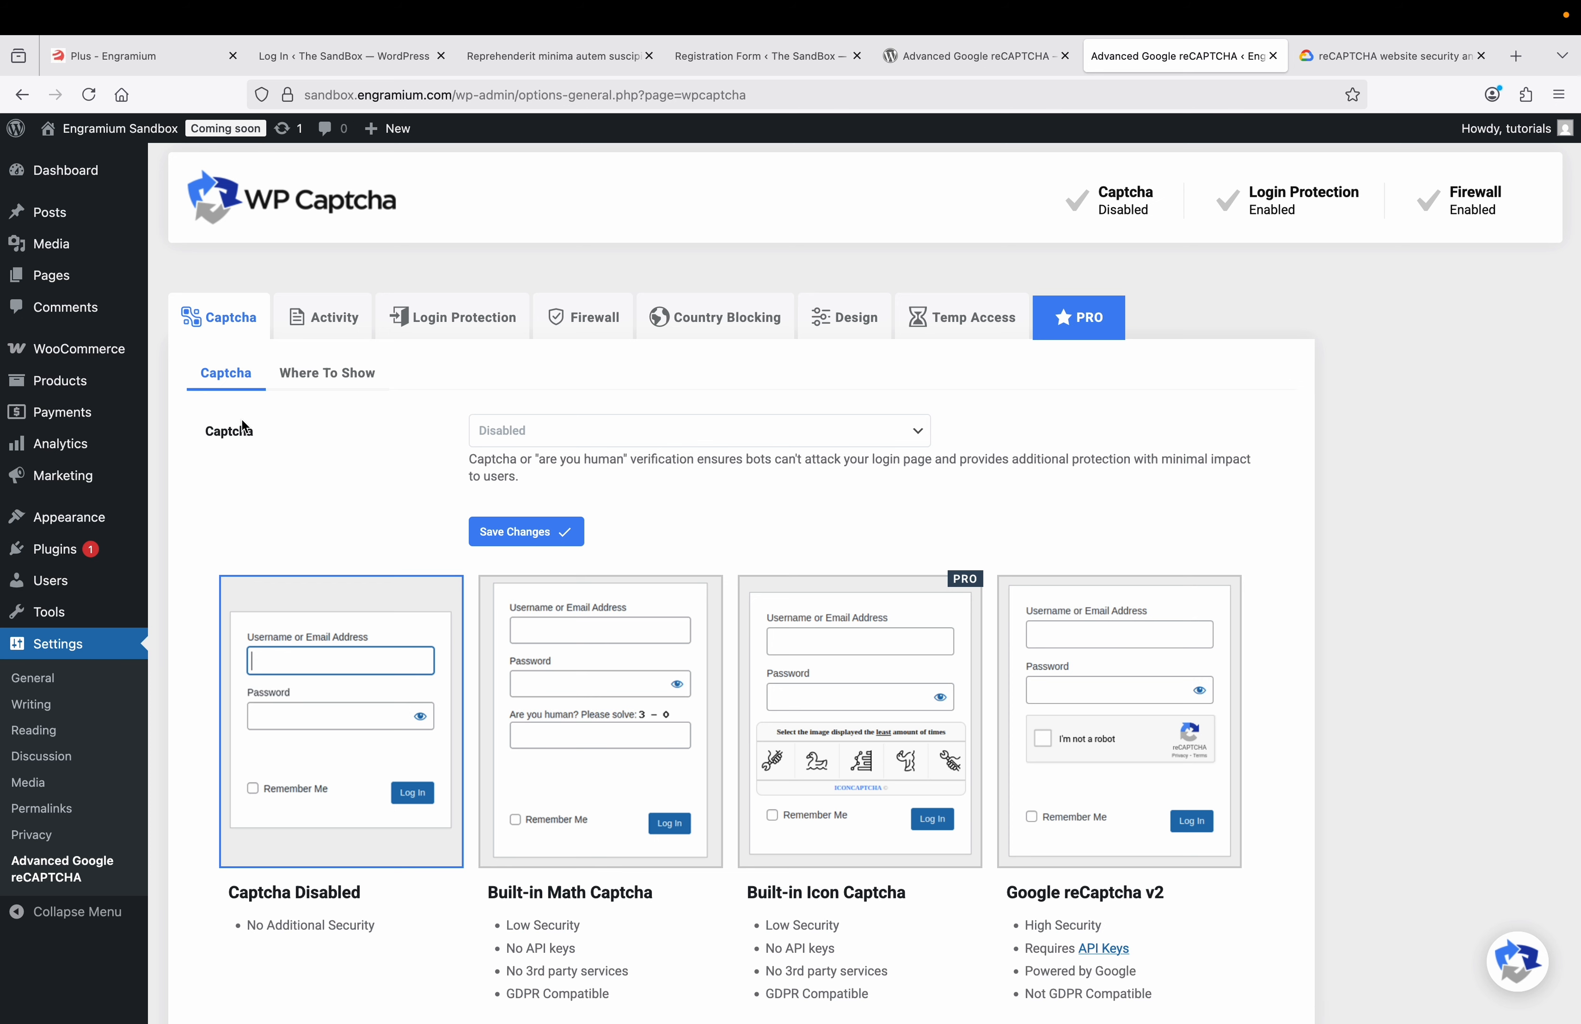
- Examine the available captcha types and compare their security level, API key requirement and GDPR compatibility
{"action": "left_click", "coordinate": [536, 439]}
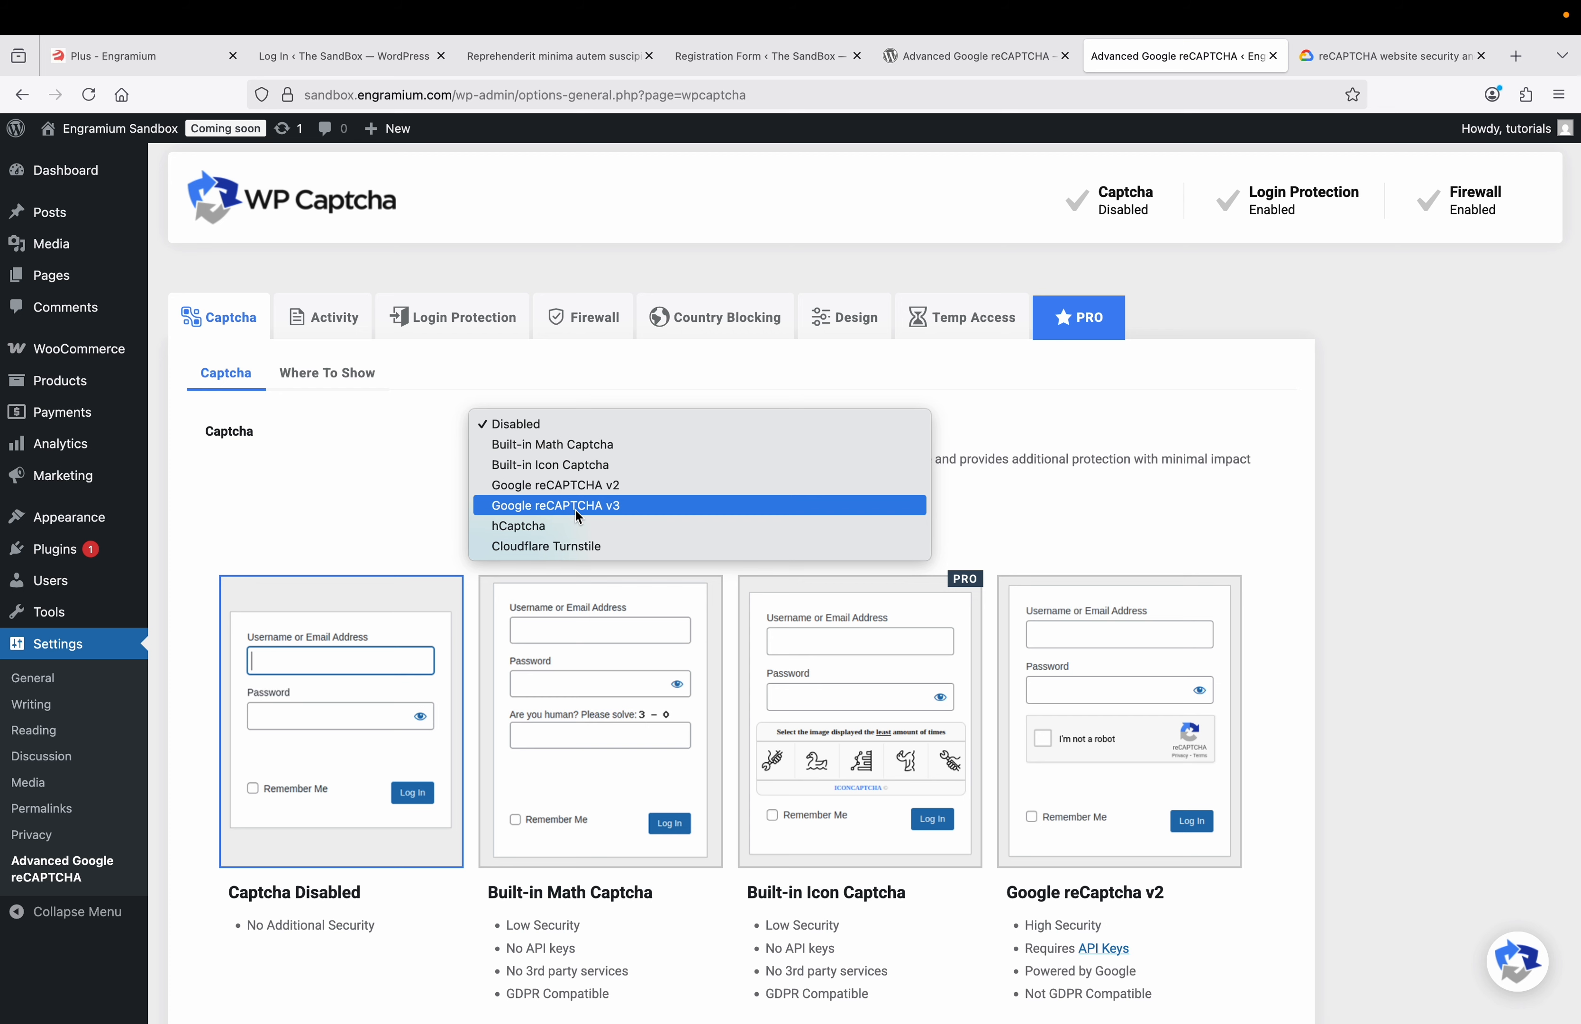
{"action": "left_click", "coordinate": [360, 492]}
{"action": "scroll", "coordinate": [464, 539], "scroll_direction": "down", "scroll_amount": 3}
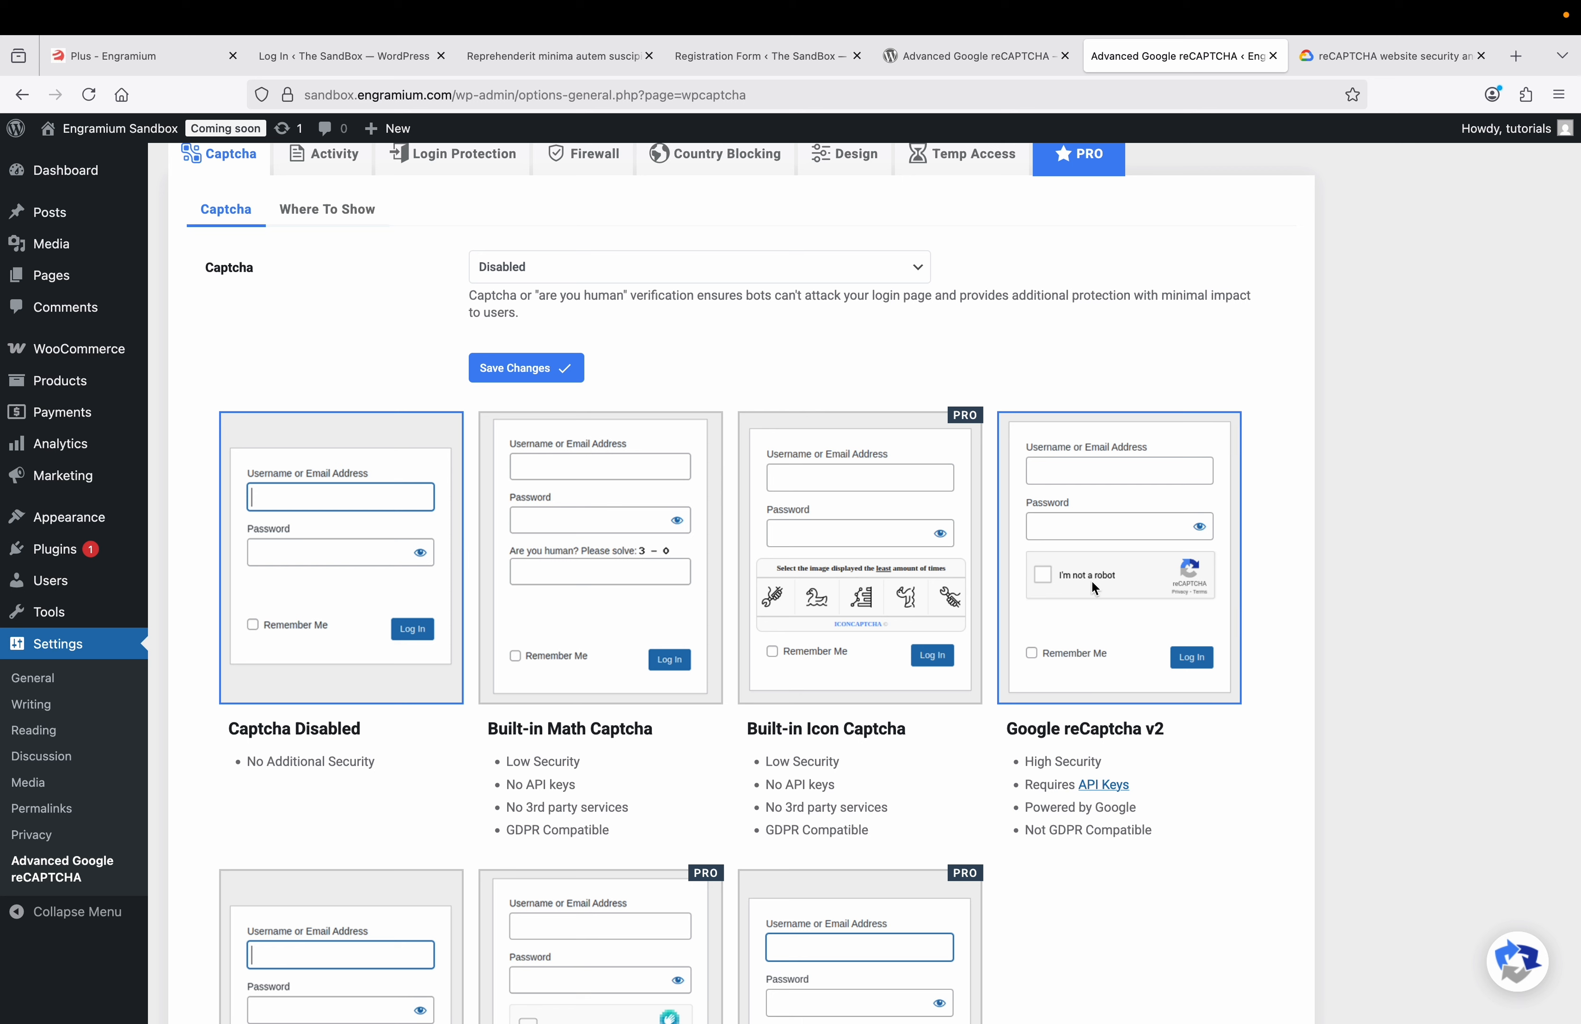
{"action": "scroll", "coordinate": [1091, 583], "scroll_direction": "down", "scroll_amount": 1}
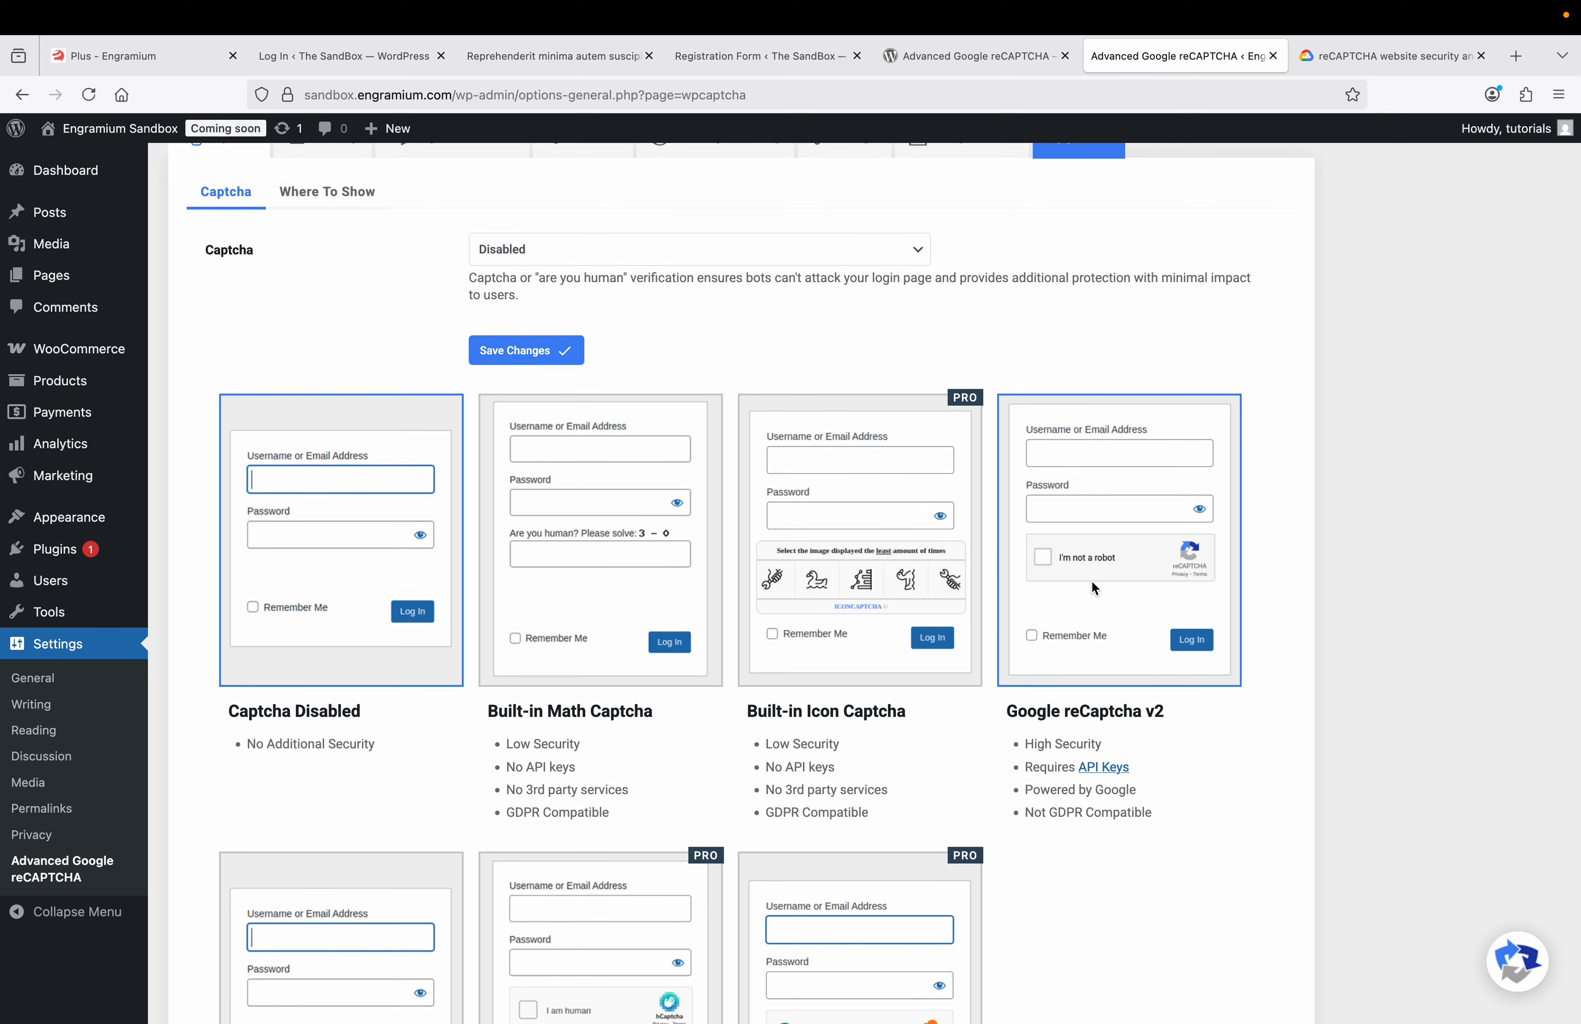
{"action": "scroll", "coordinate": [785, 640], "scroll_direction": "down", "scroll_amount": 3}
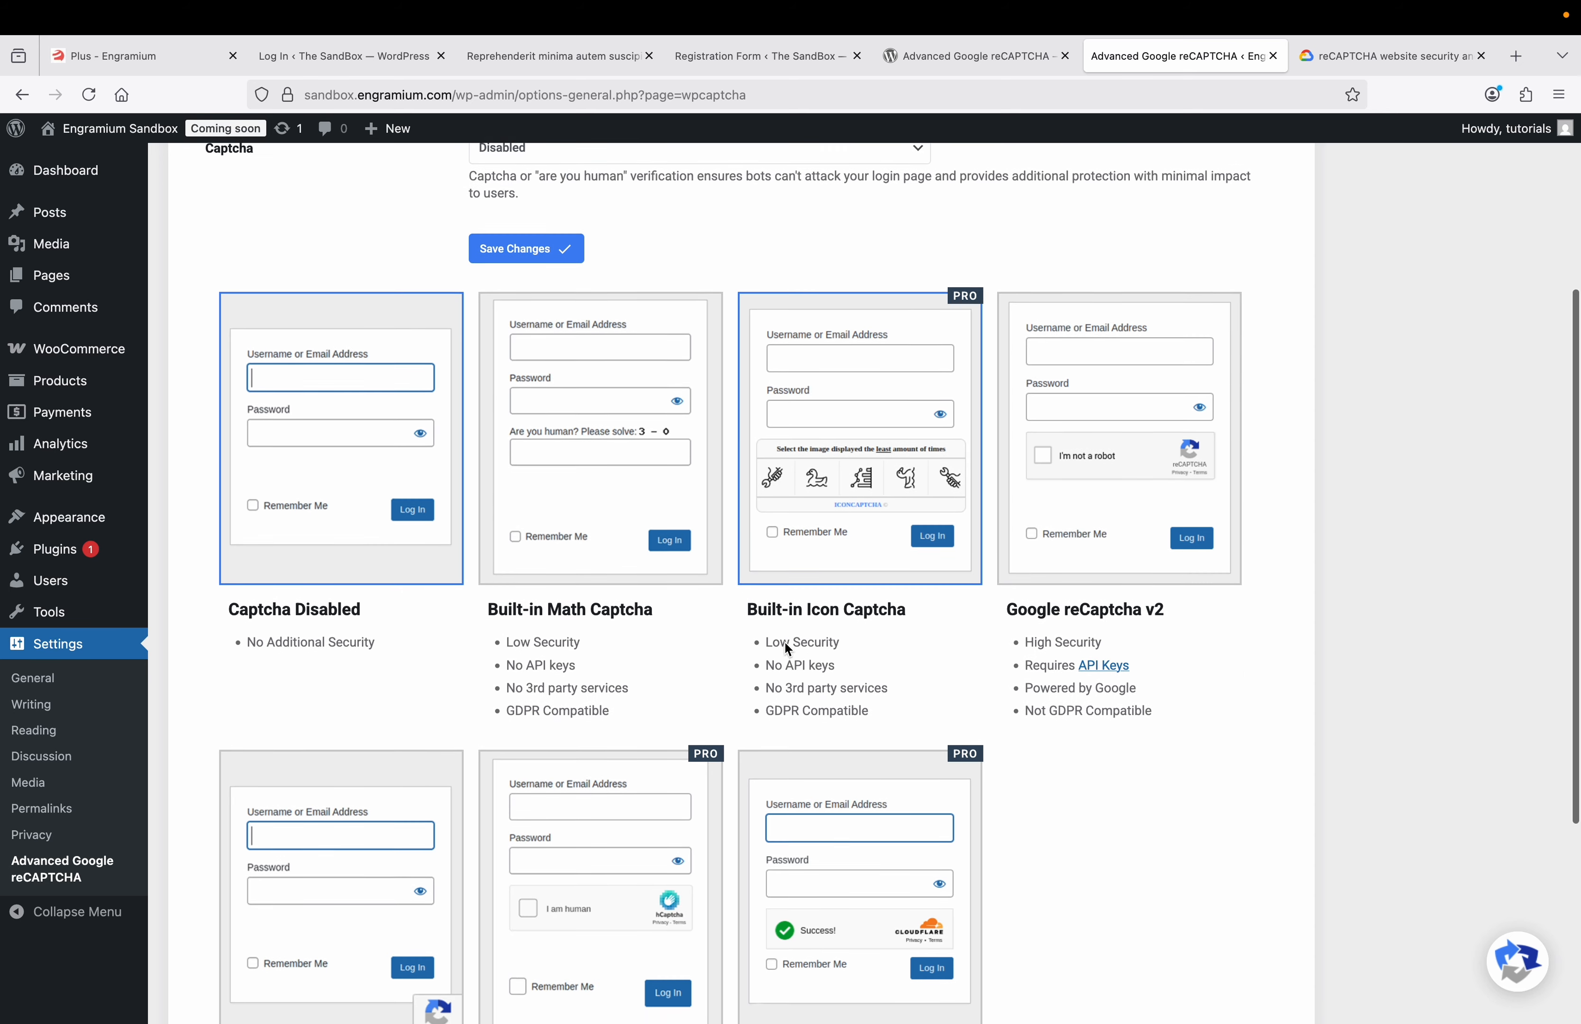
{"action": "scroll", "coordinate": [492, 850], "scroll_direction": "down", "scroll_amount": 5}
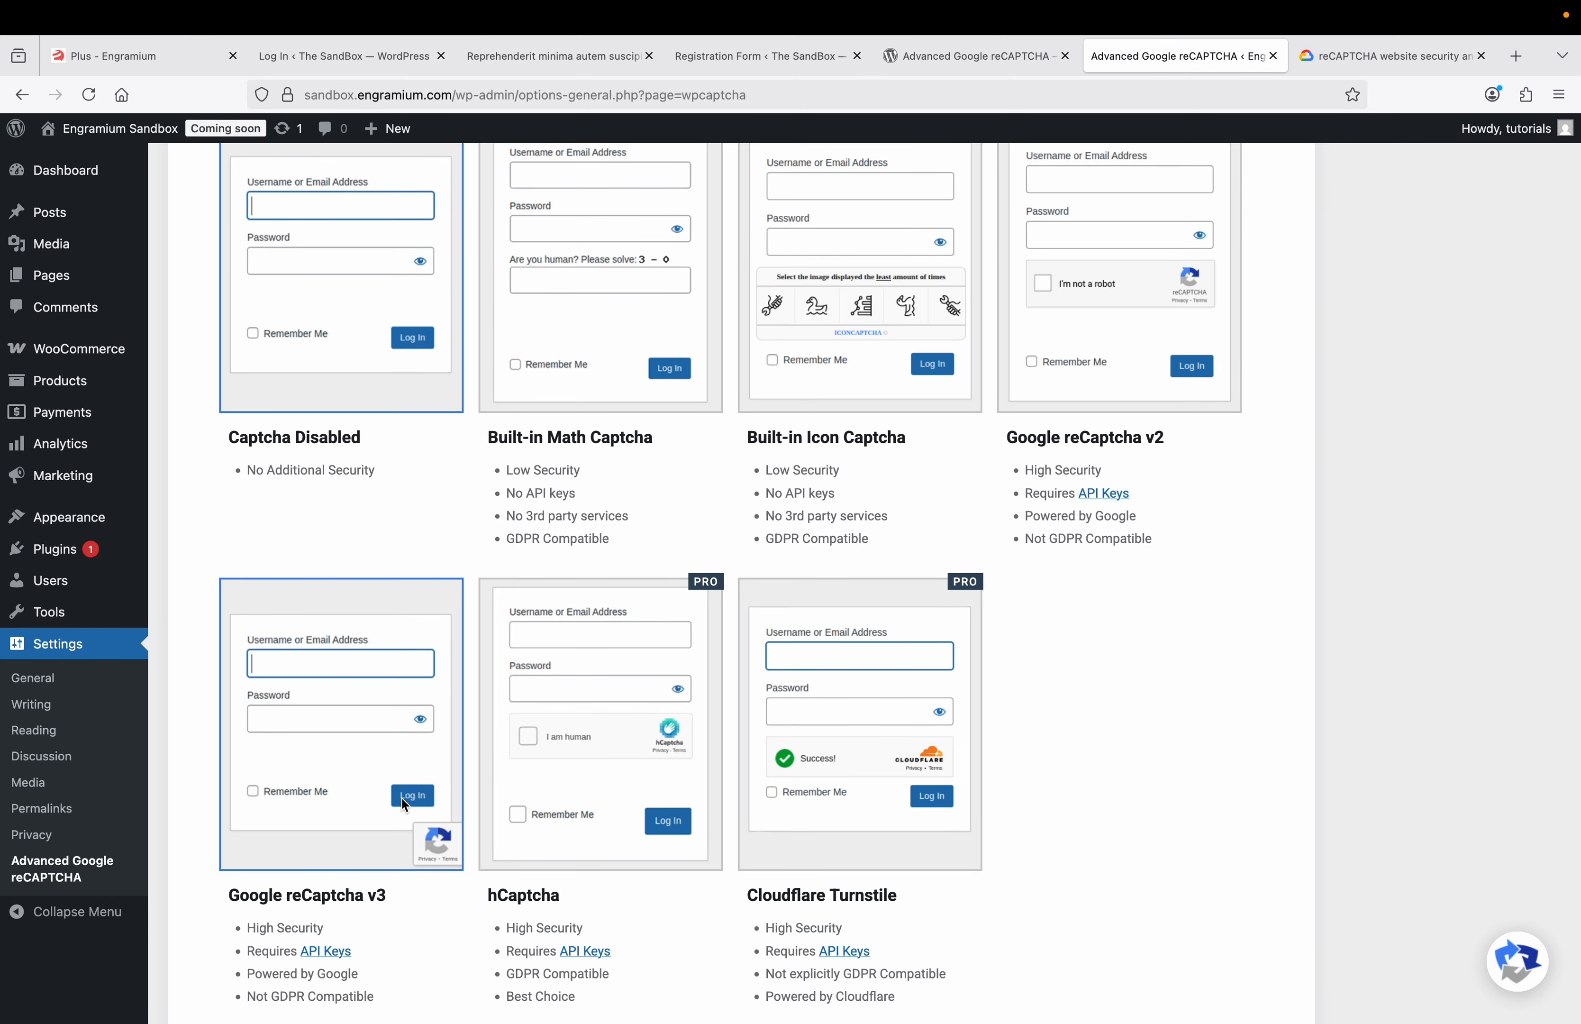
{"action": "scroll", "coordinate": [402, 798], "scroll_direction": "up", "scroll_amount": 10}
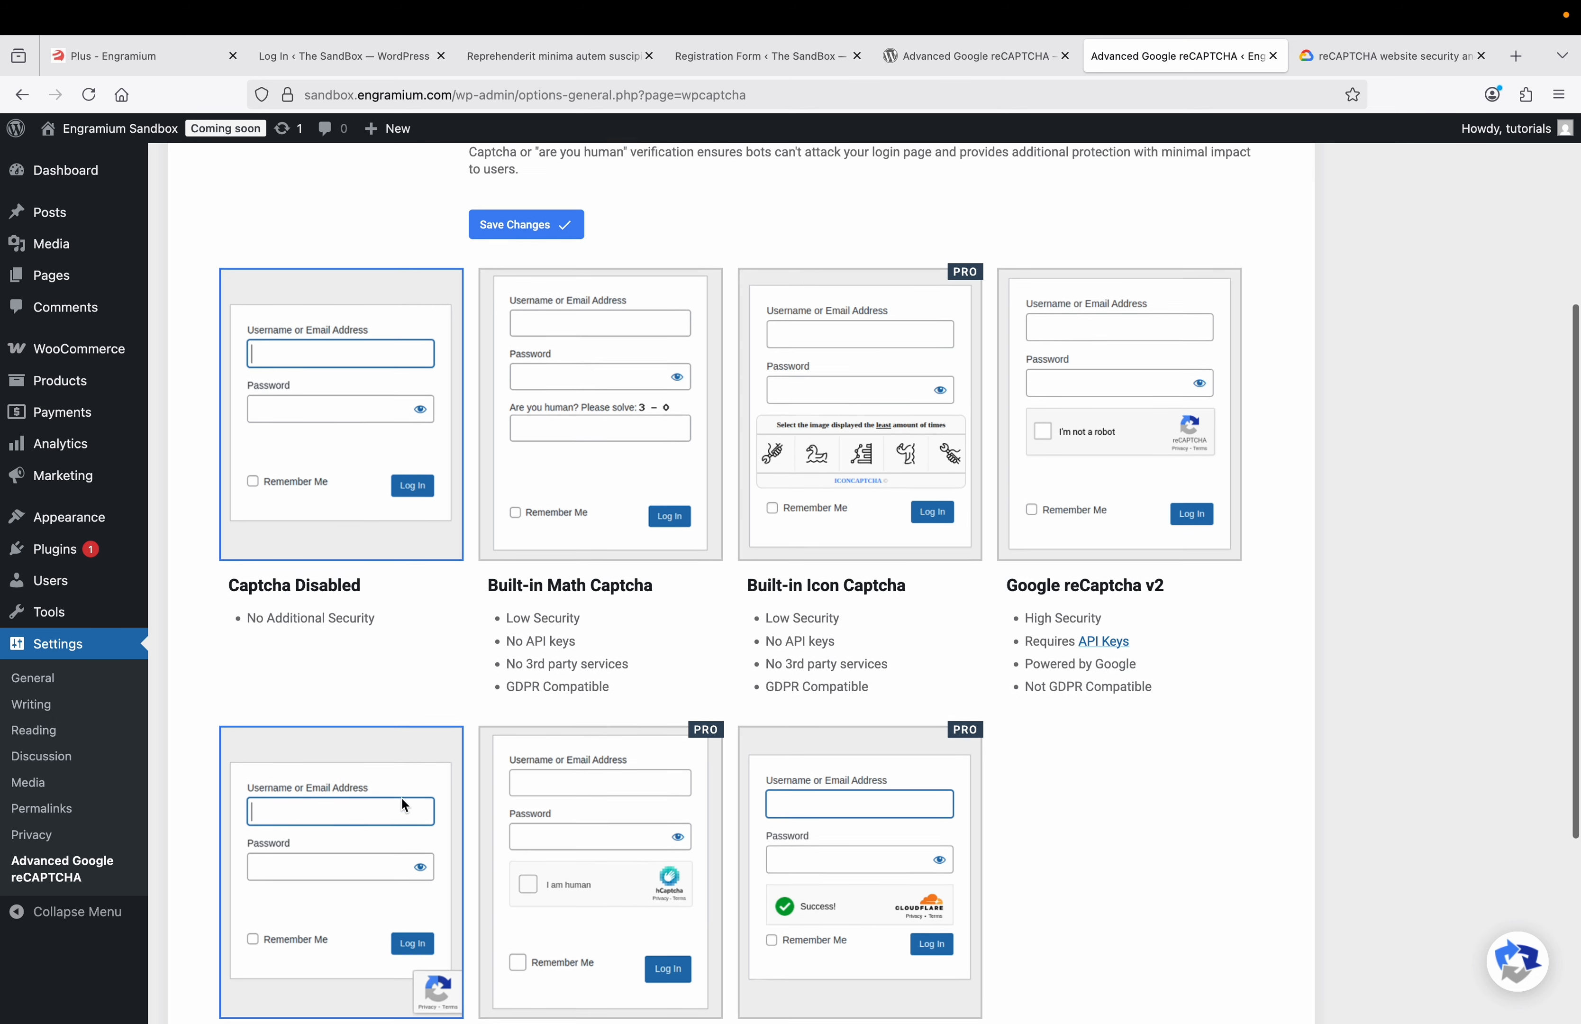
{"action": "scroll", "coordinate": [401, 796], "scroll_direction": "up", "scroll_amount": 4}
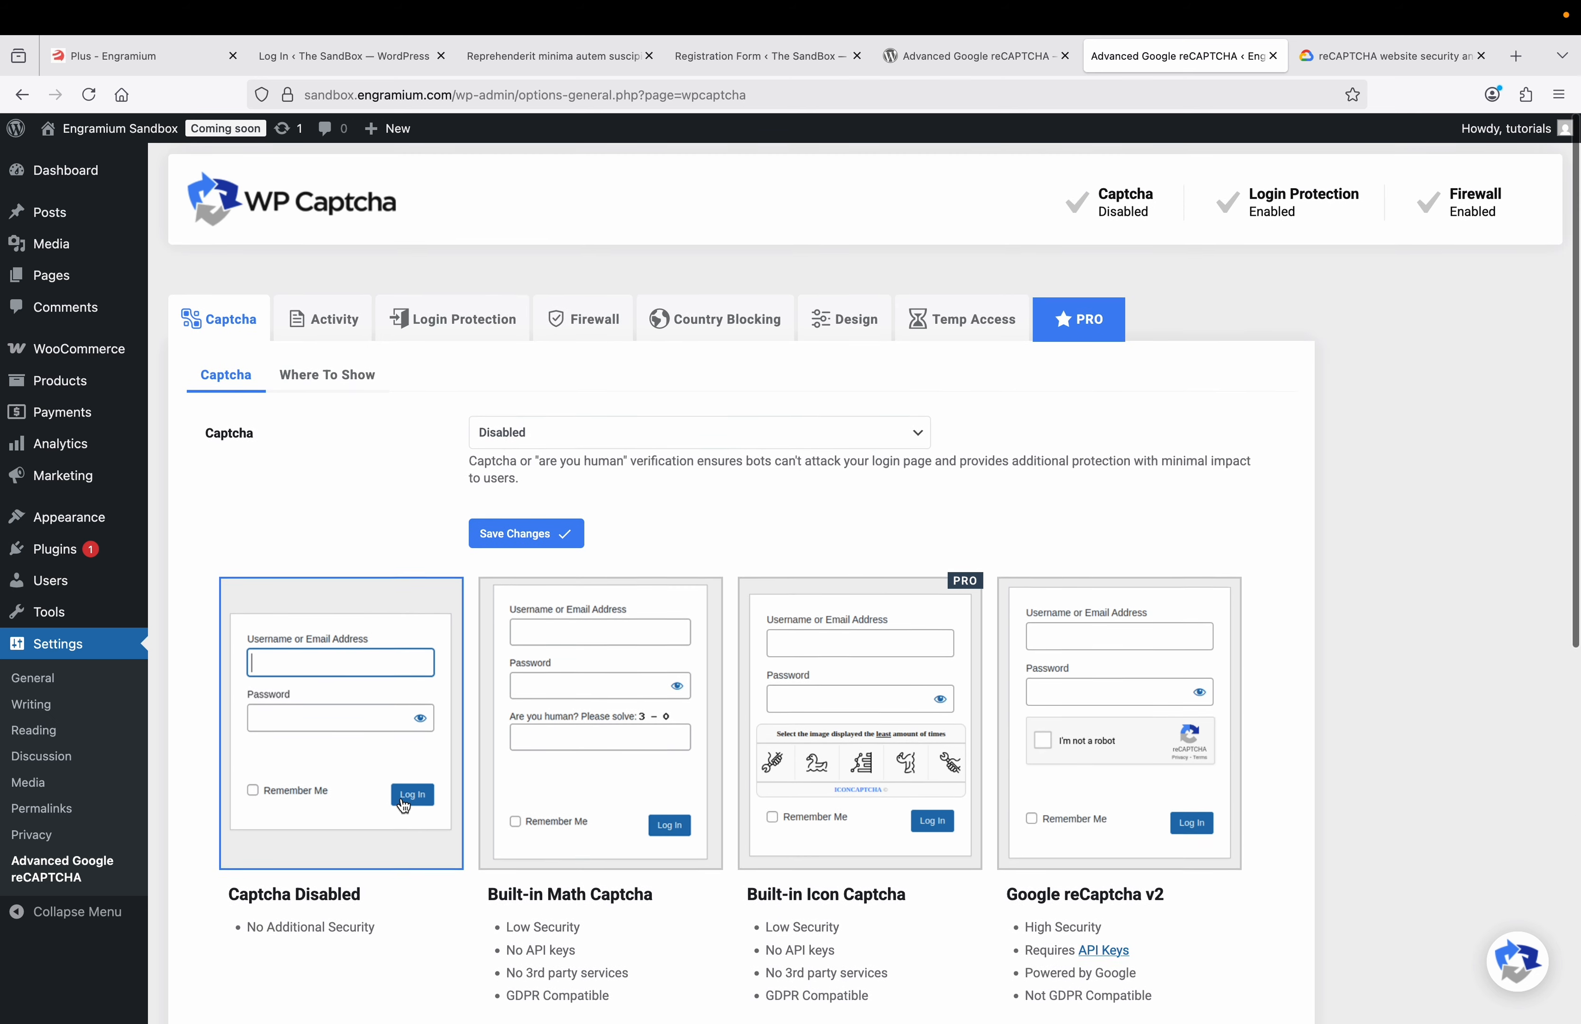
- Enable the captcha on the WooCommerce Registration Form and WooCommerce Checkout Form, and save the changes
{"action": "left_click", "coordinate": [338, 372]}
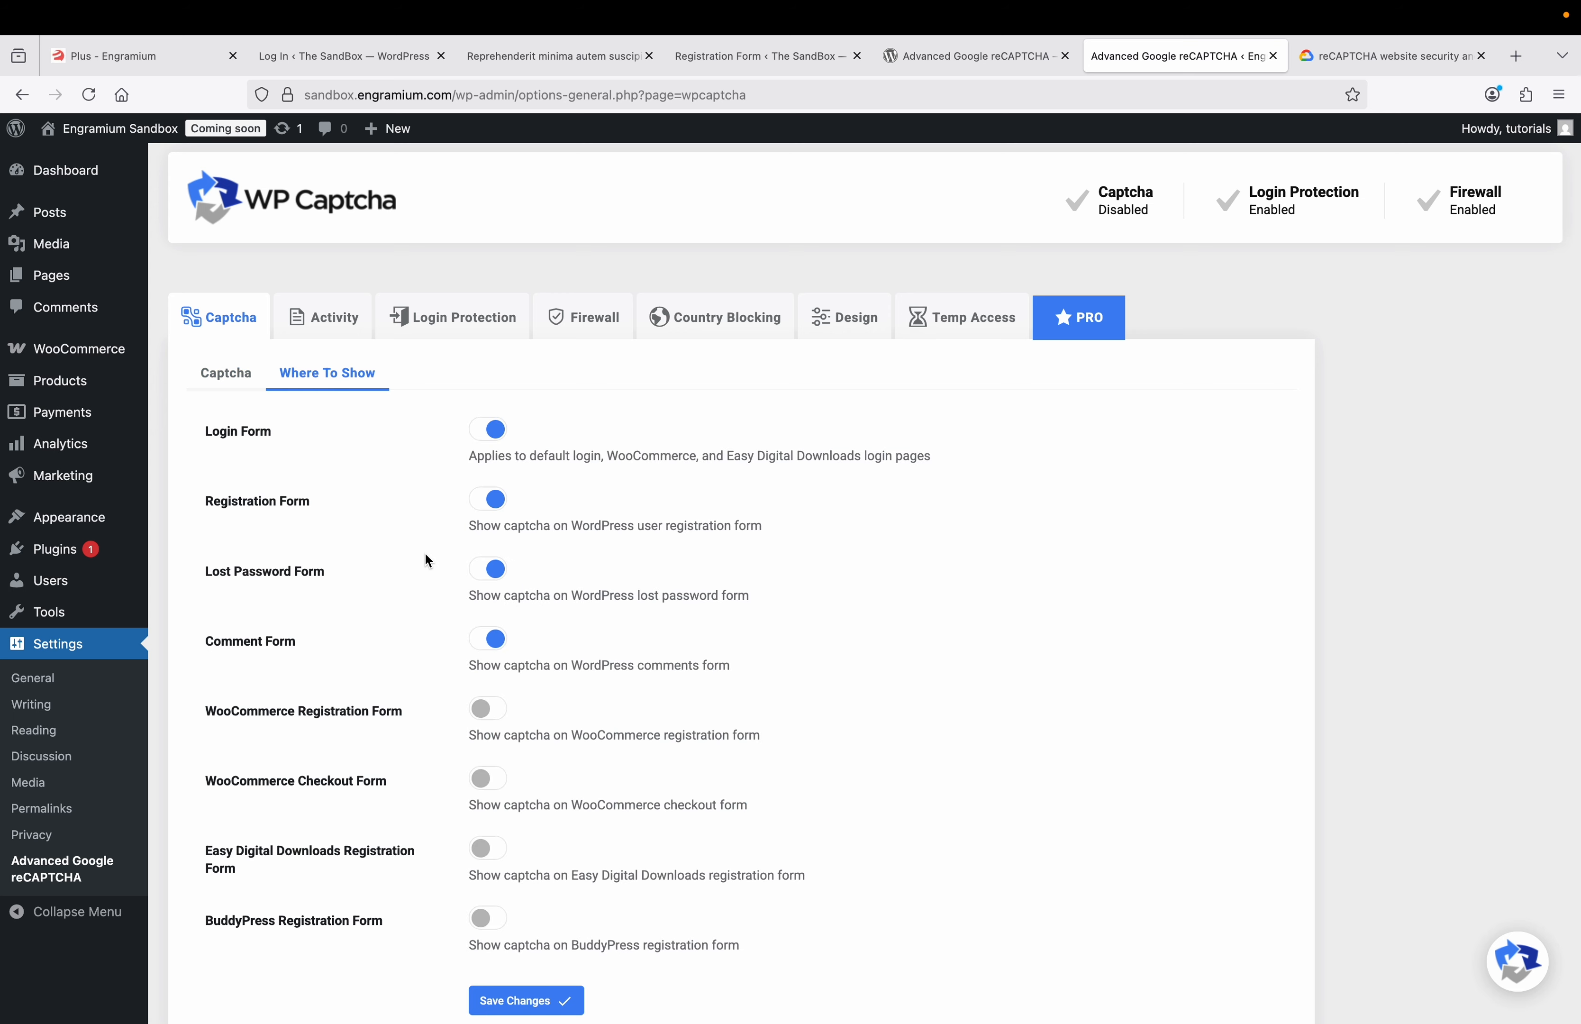
{"action": "scroll", "coordinate": [427, 556], "scroll_direction": "down", "scroll_amount": 2}
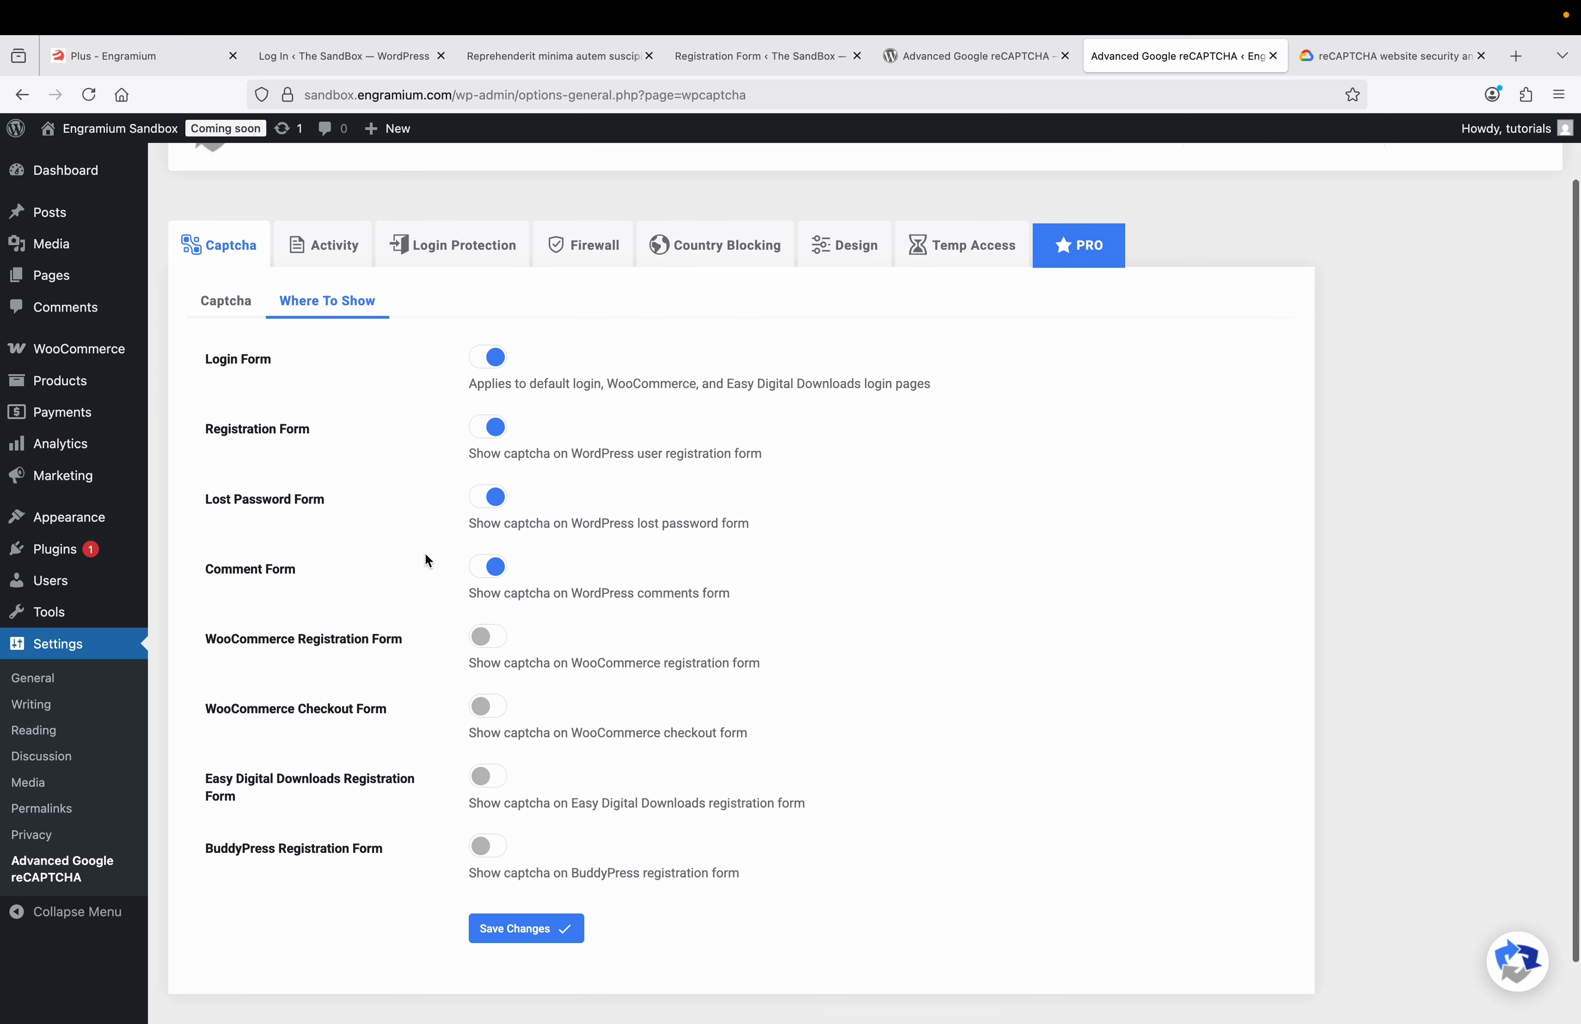
{"action": "scroll", "coordinate": [425, 555], "scroll_direction": "down", "scroll_amount": 2}
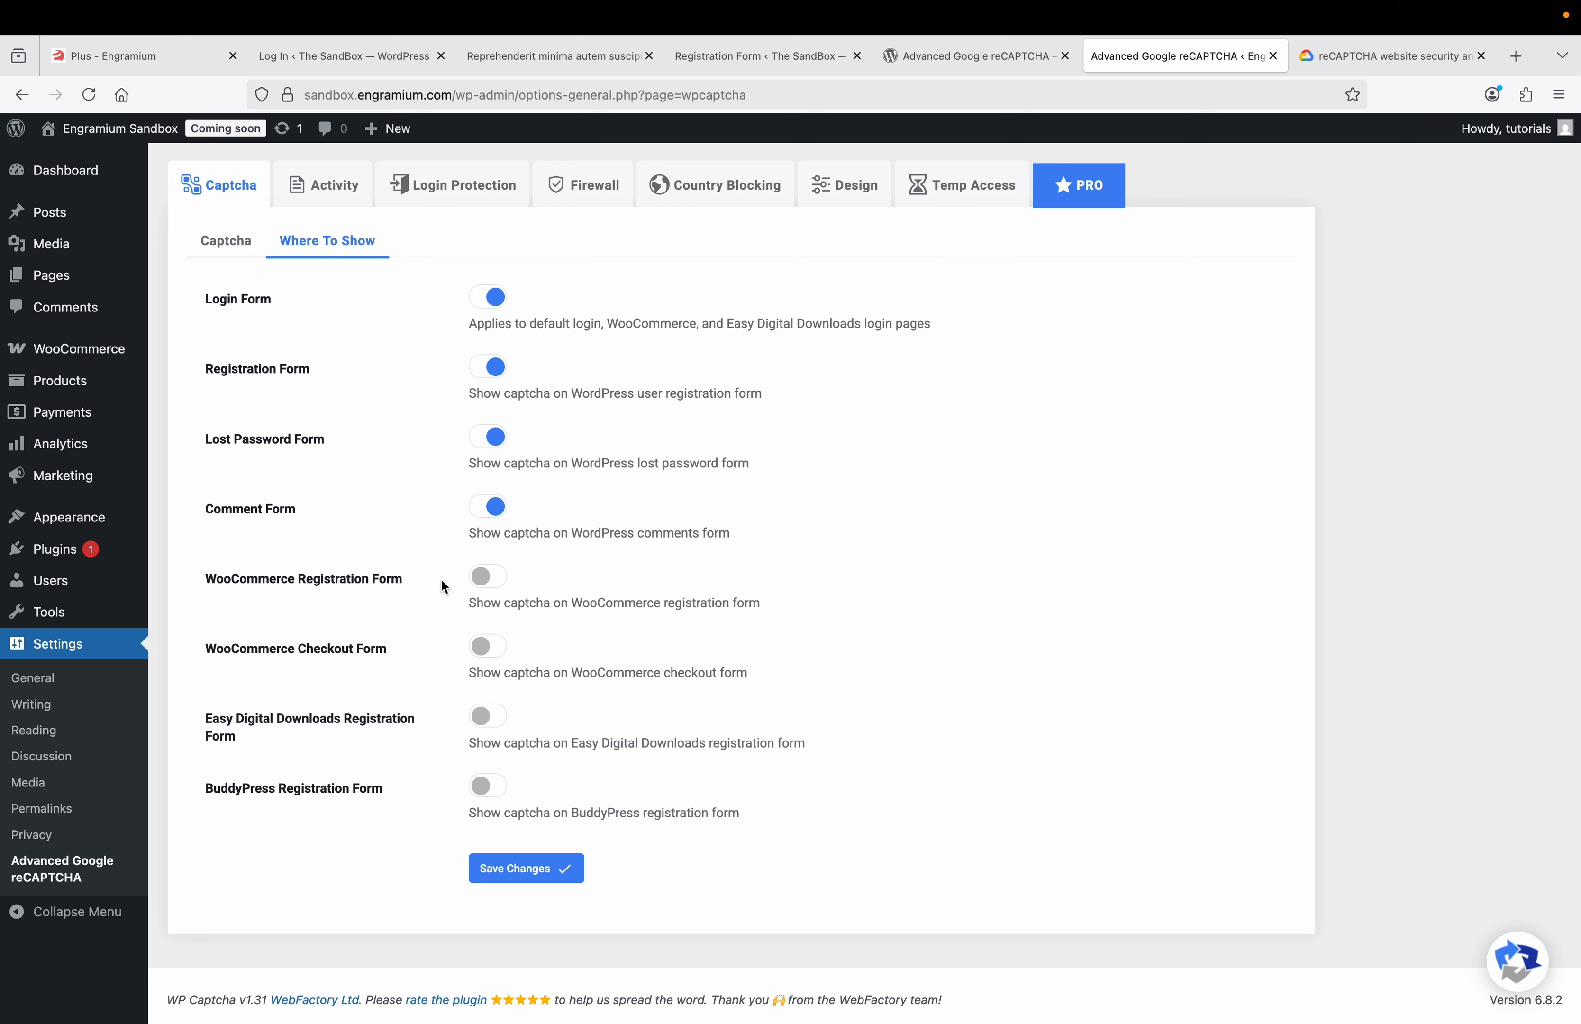
{"action": "left_click", "coordinate": [498, 578]}
{"action": "left_click", "coordinate": [488, 655]}
{"action": "left_click", "coordinate": [522, 871]}
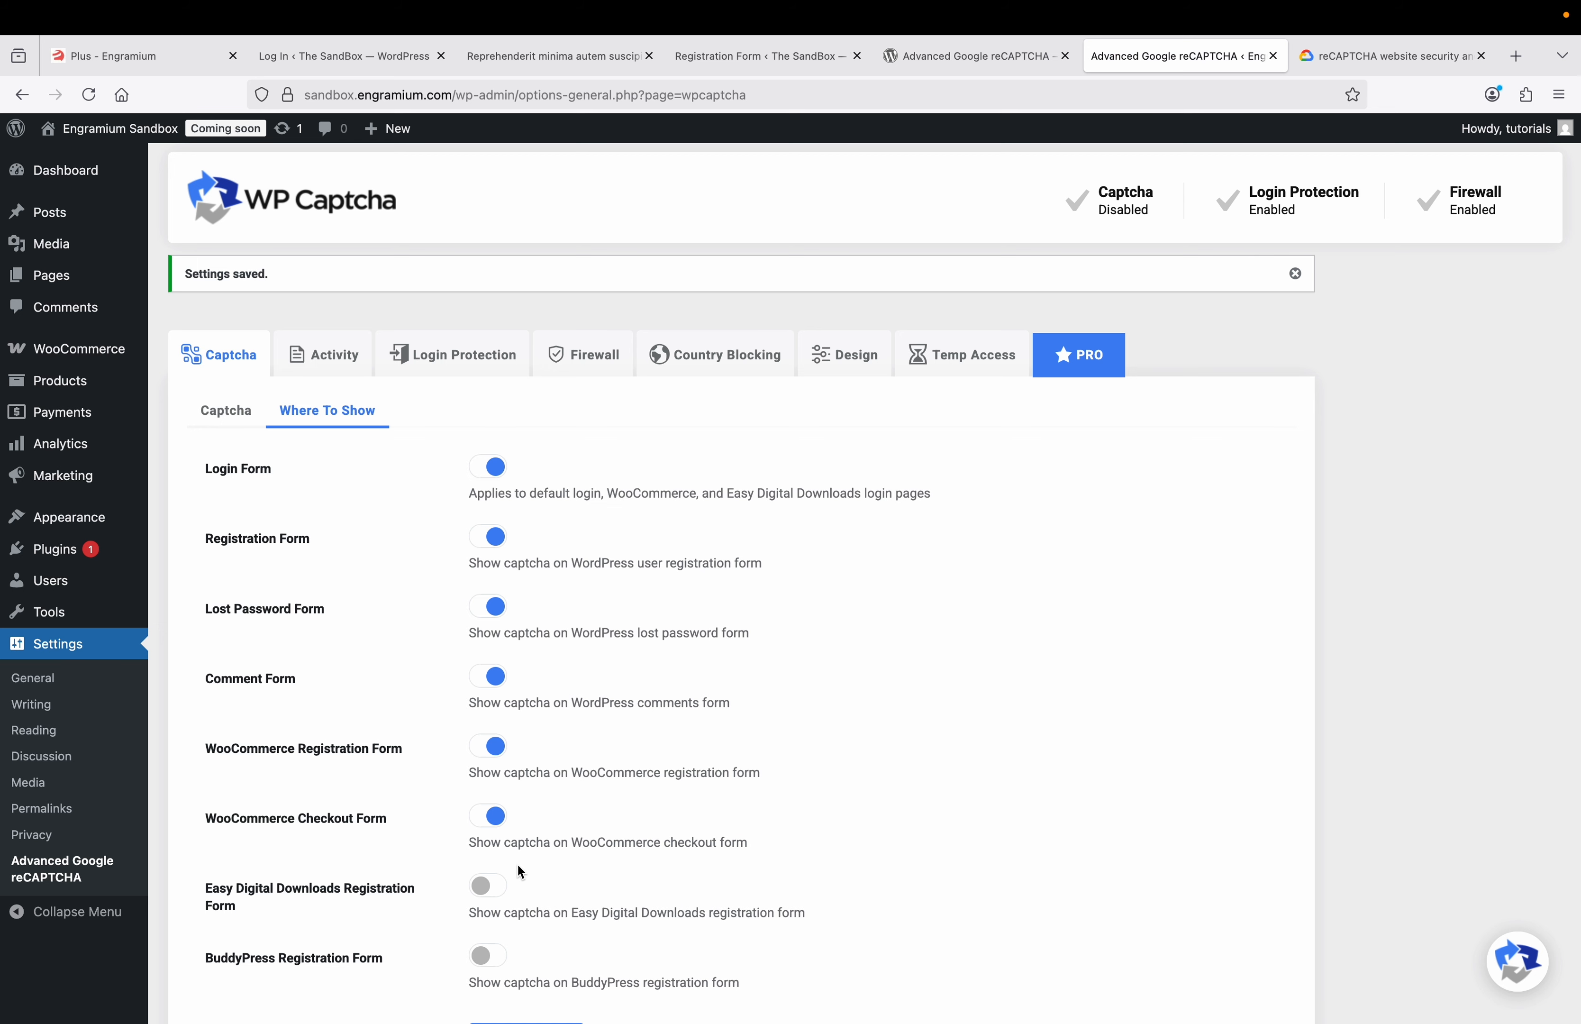
- Examine the plugin's Activity, Login Protection, Firewall and Country Blocking settings, including the failed logins, advanced login and 2FA options
{"action": "left_click", "coordinate": [345, 353]}
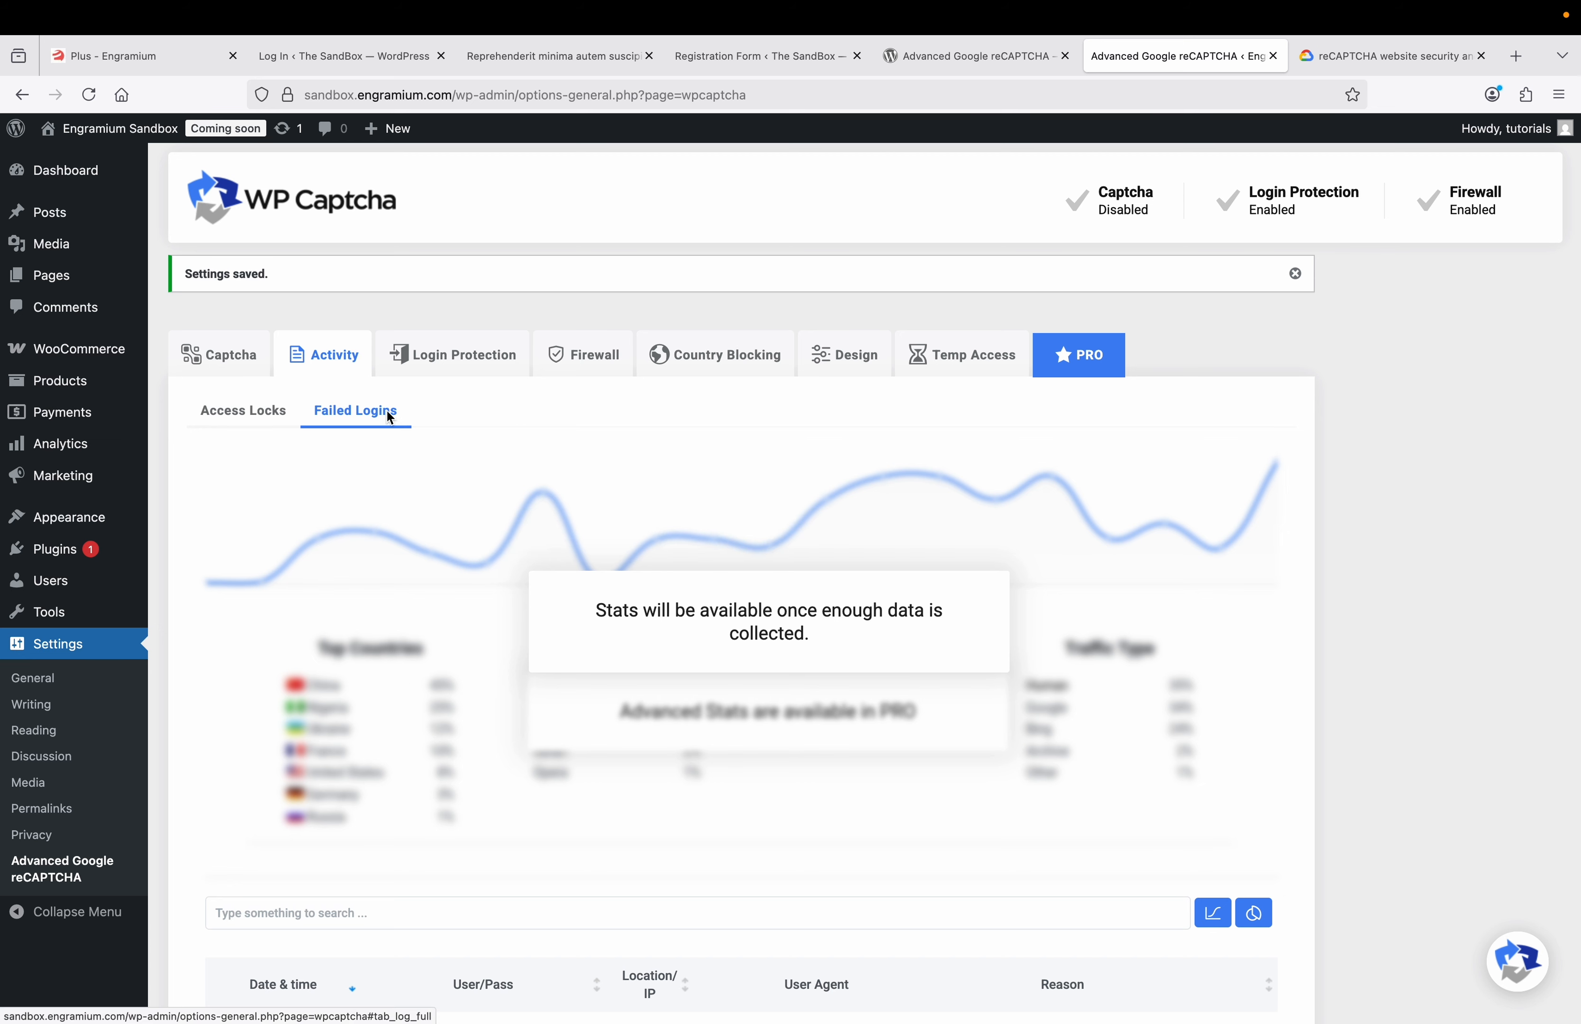
{"action": "left_click", "coordinate": [476, 357]}
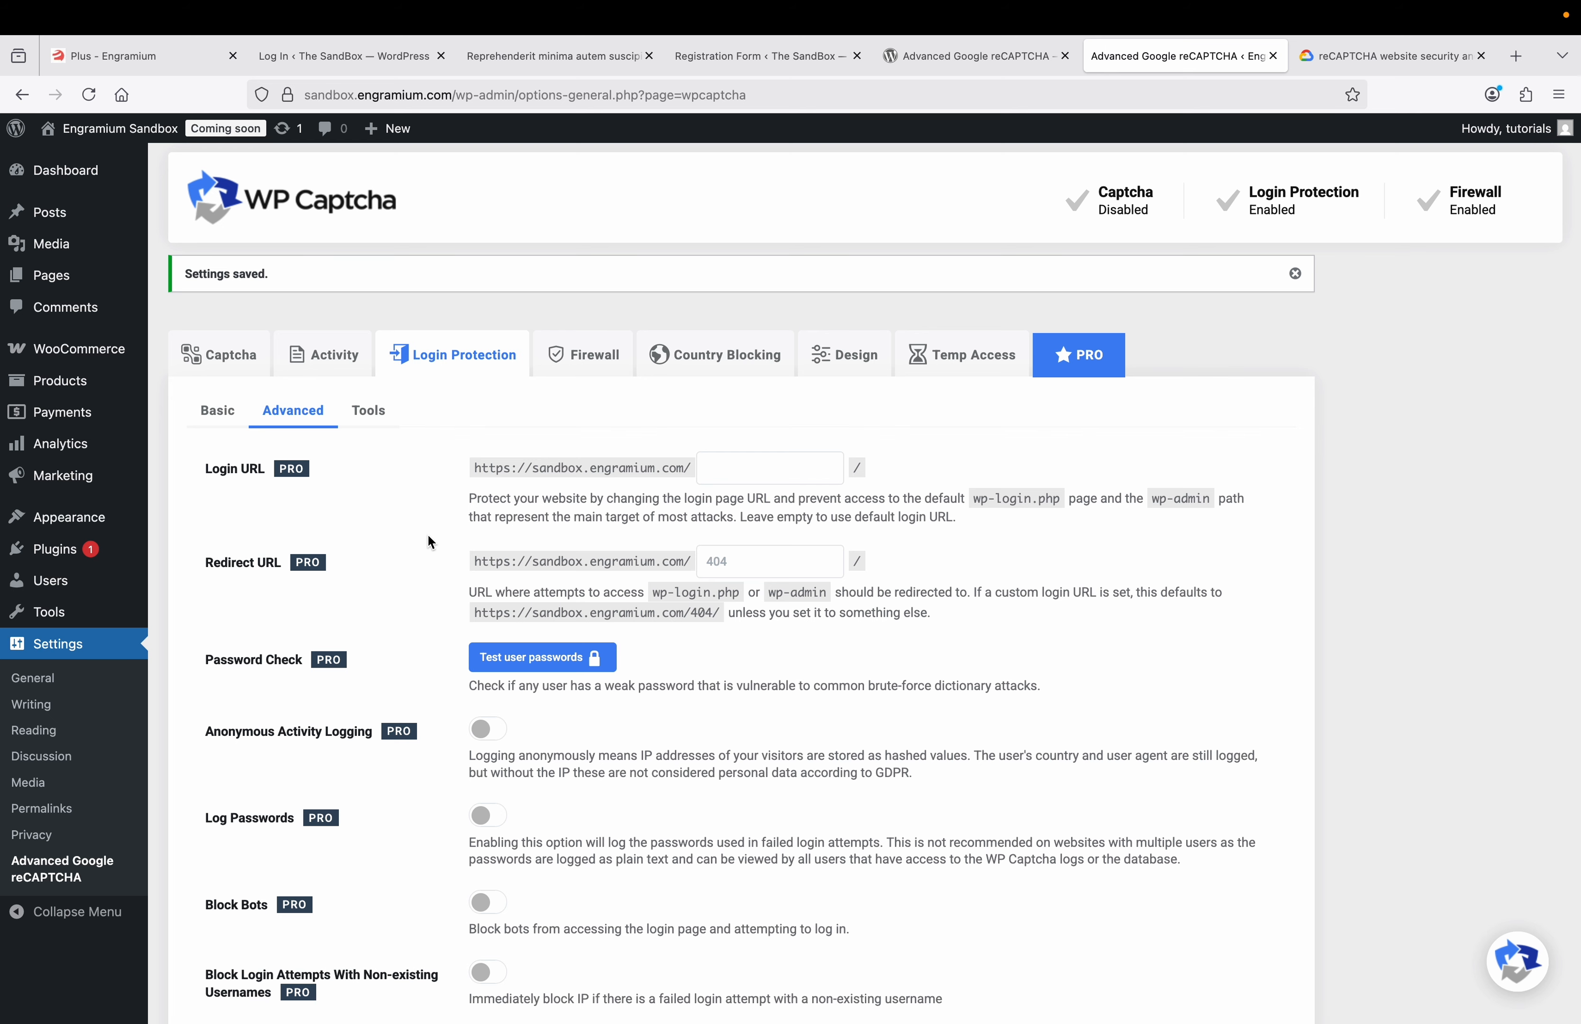
{"action": "scroll", "coordinate": [429, 540], "scroll_direction": "down", "scroll_amount": 2}
{"action": "scroll", "coordinate": [429, 540], "scroll_direction": "up", "scroll_amount": 2}
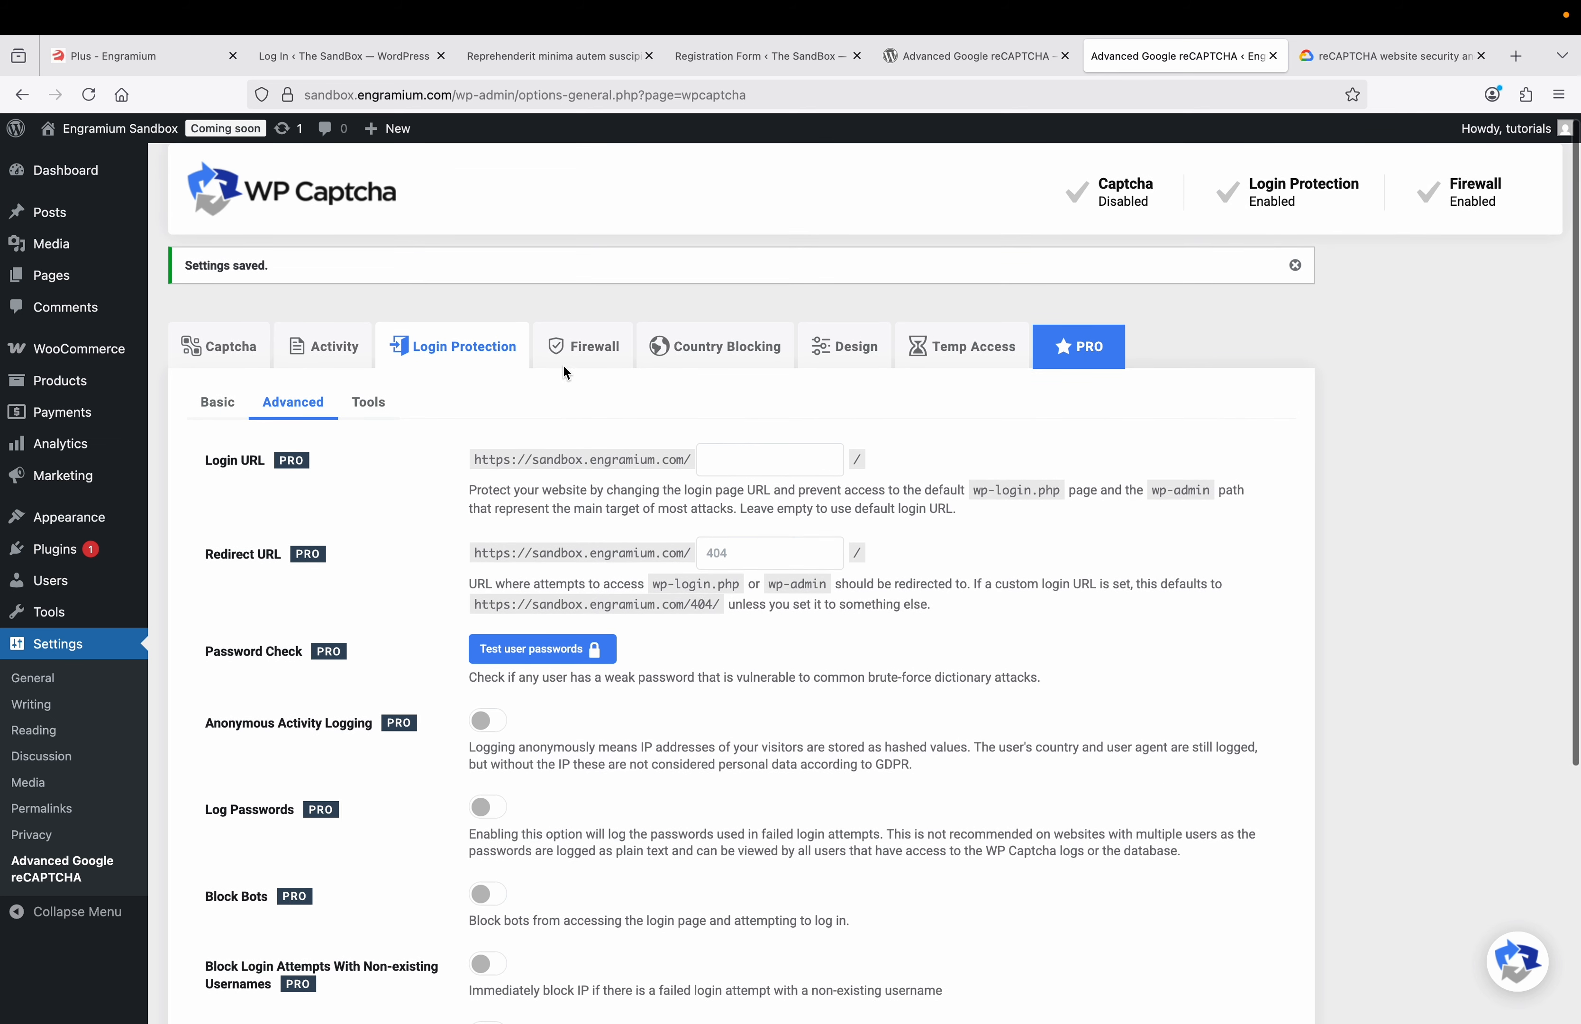
{"action": "left_click", "coordinate": [576, 355]}
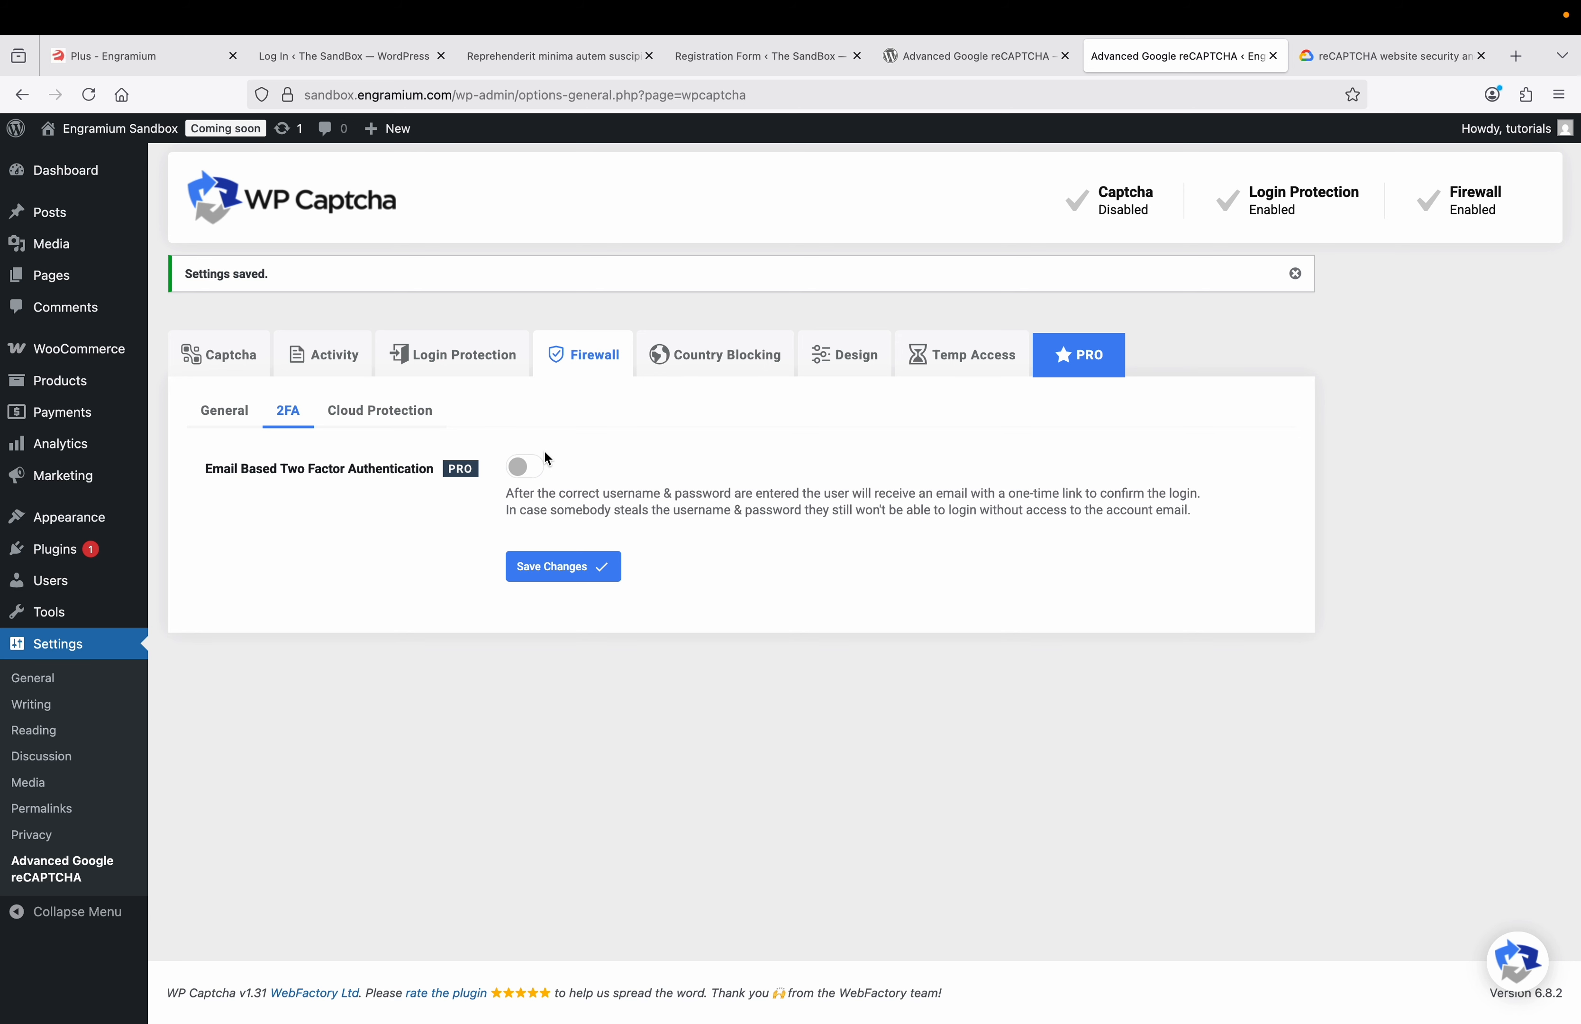
{"action": "left_click", "coordinate": [715, 356]}
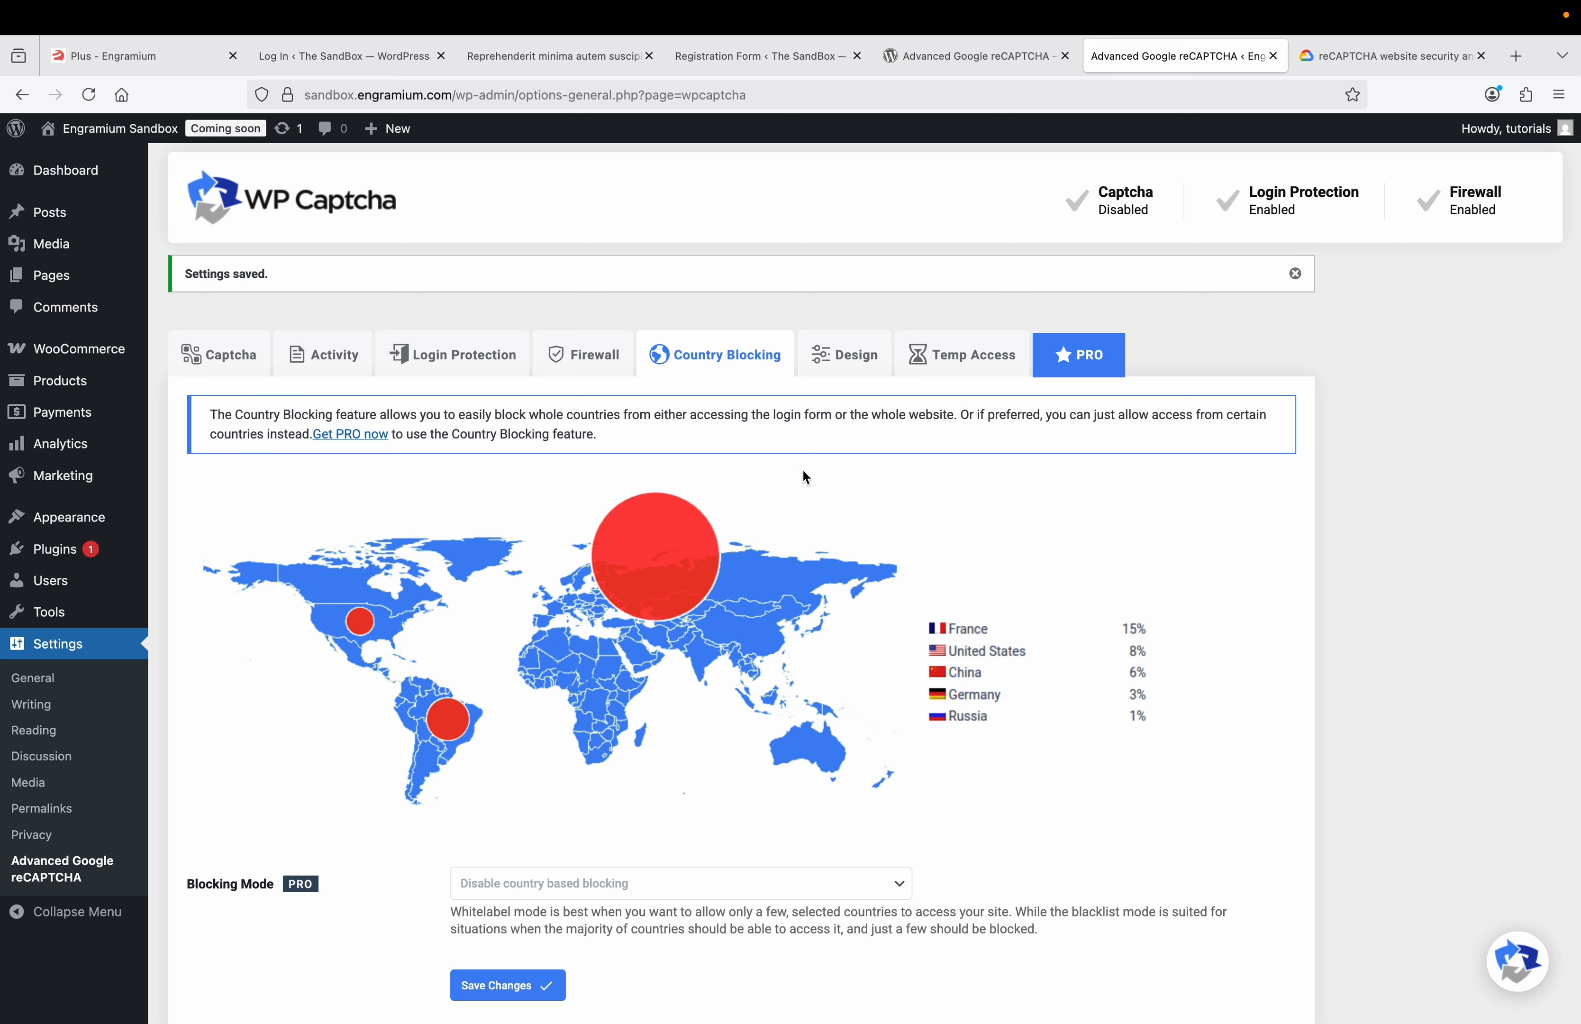
- Examine the login page design templates and form styling options, dismiss the PRO license offers, and view the temporary access link settings
{"action": "left_click", "coordinate": [873, 365]}
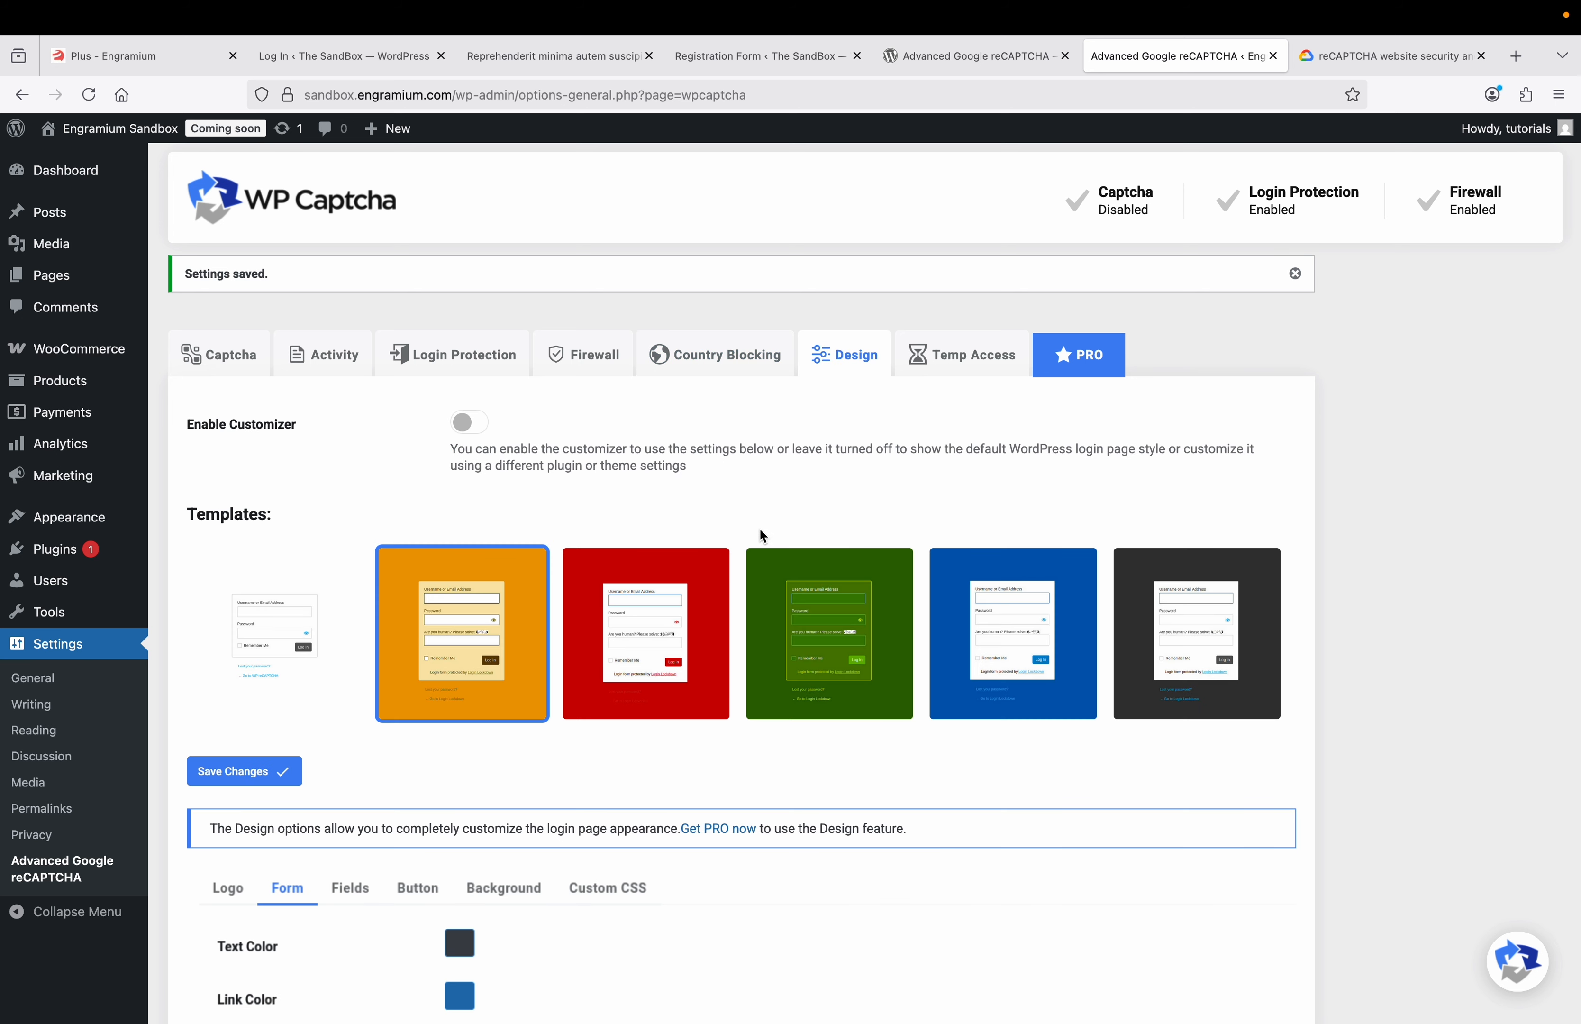
{"action": "scroll", "coordinate": [762, 535], "scroll_direction": "down", "scroll_amount": 2}
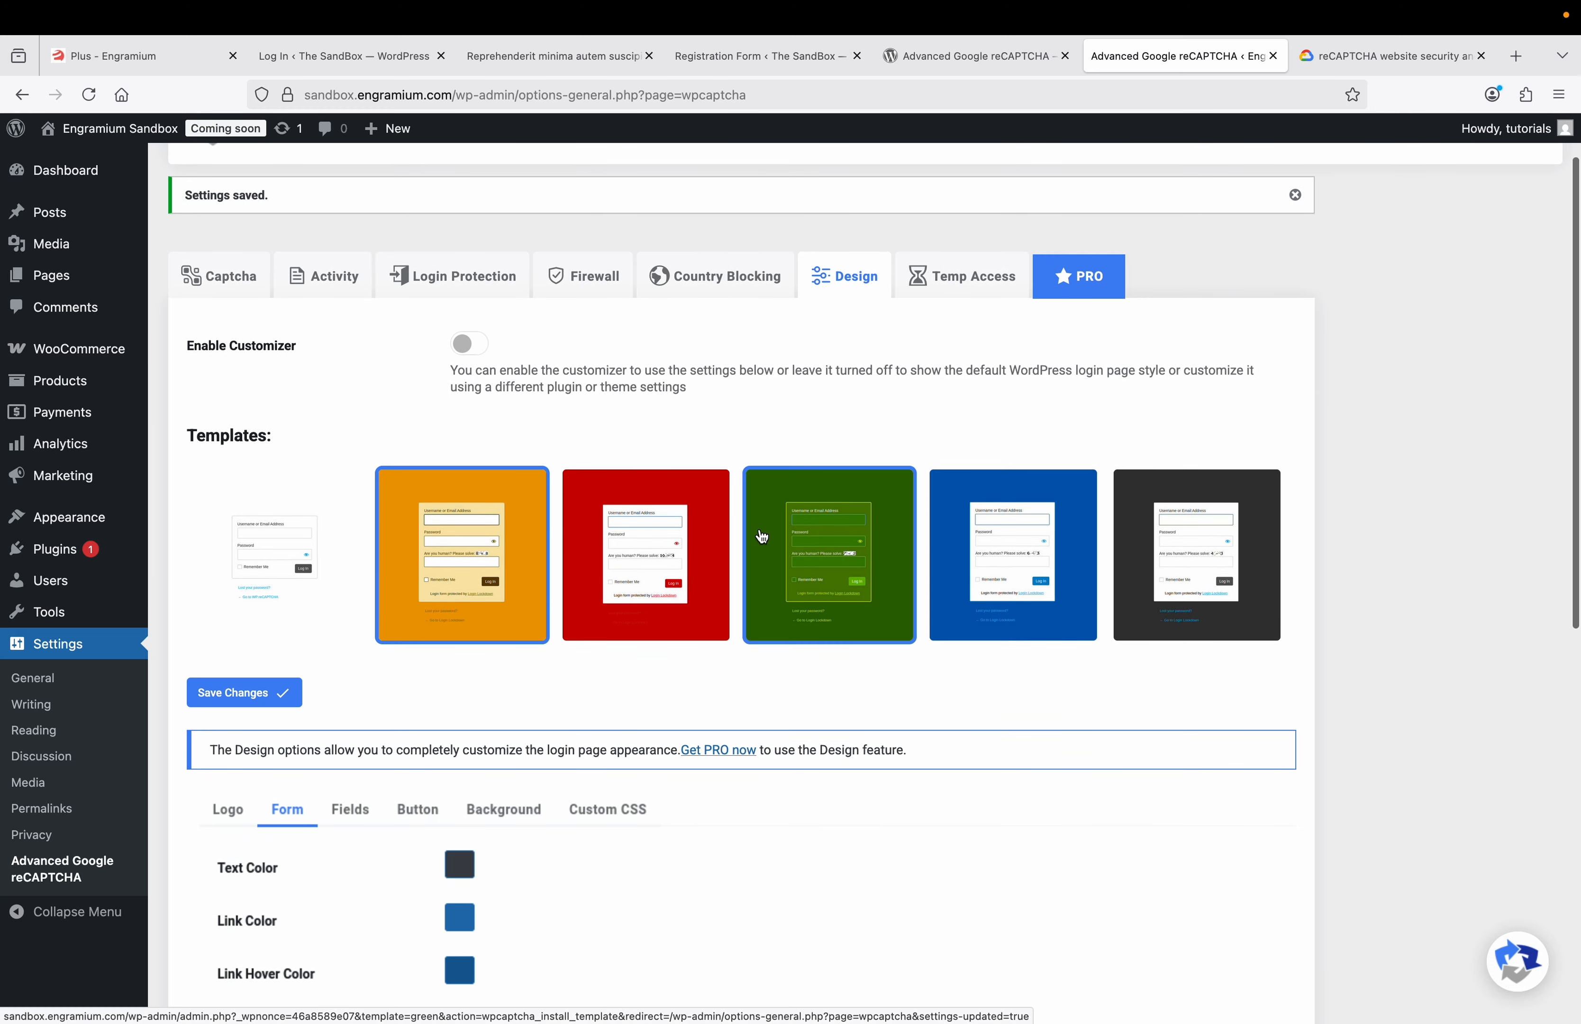
{"action": "scroll", "coordinate": [761, 536], "scroll_direction": "down", "scroll_amount": 3}
{"action": "scroll", "coordinate": [761, 536], "scroll_direction": "down", "scroll_amount": 5}
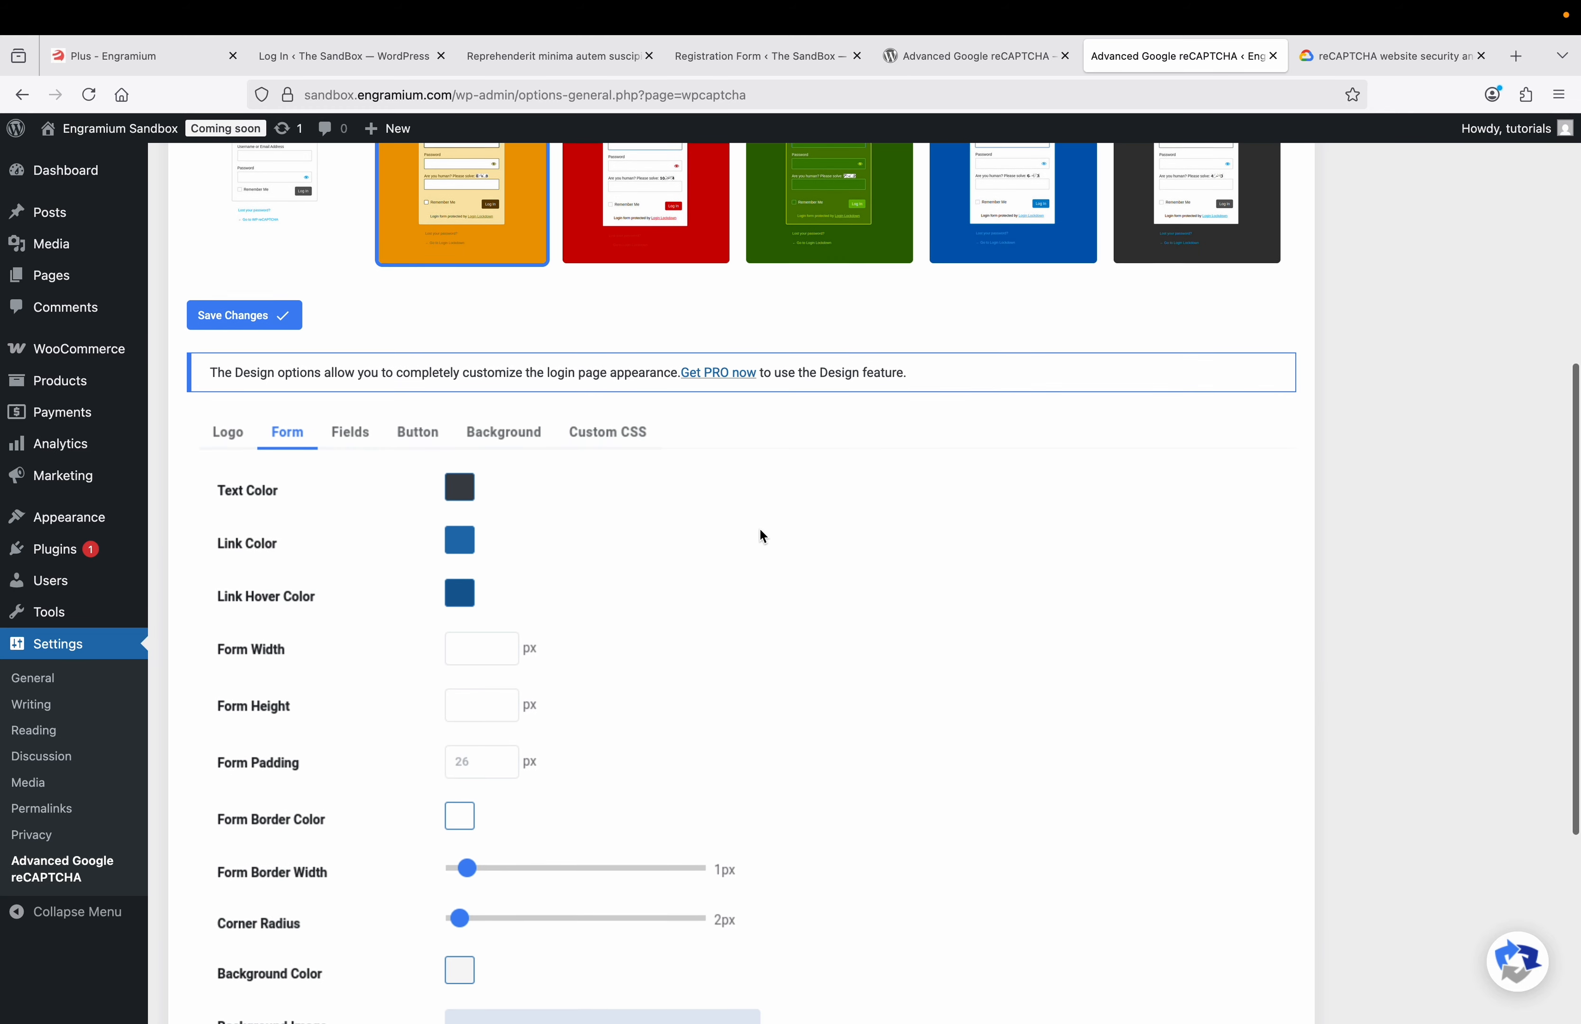
{"action": "left_click", "coordinate": [242, 430]}
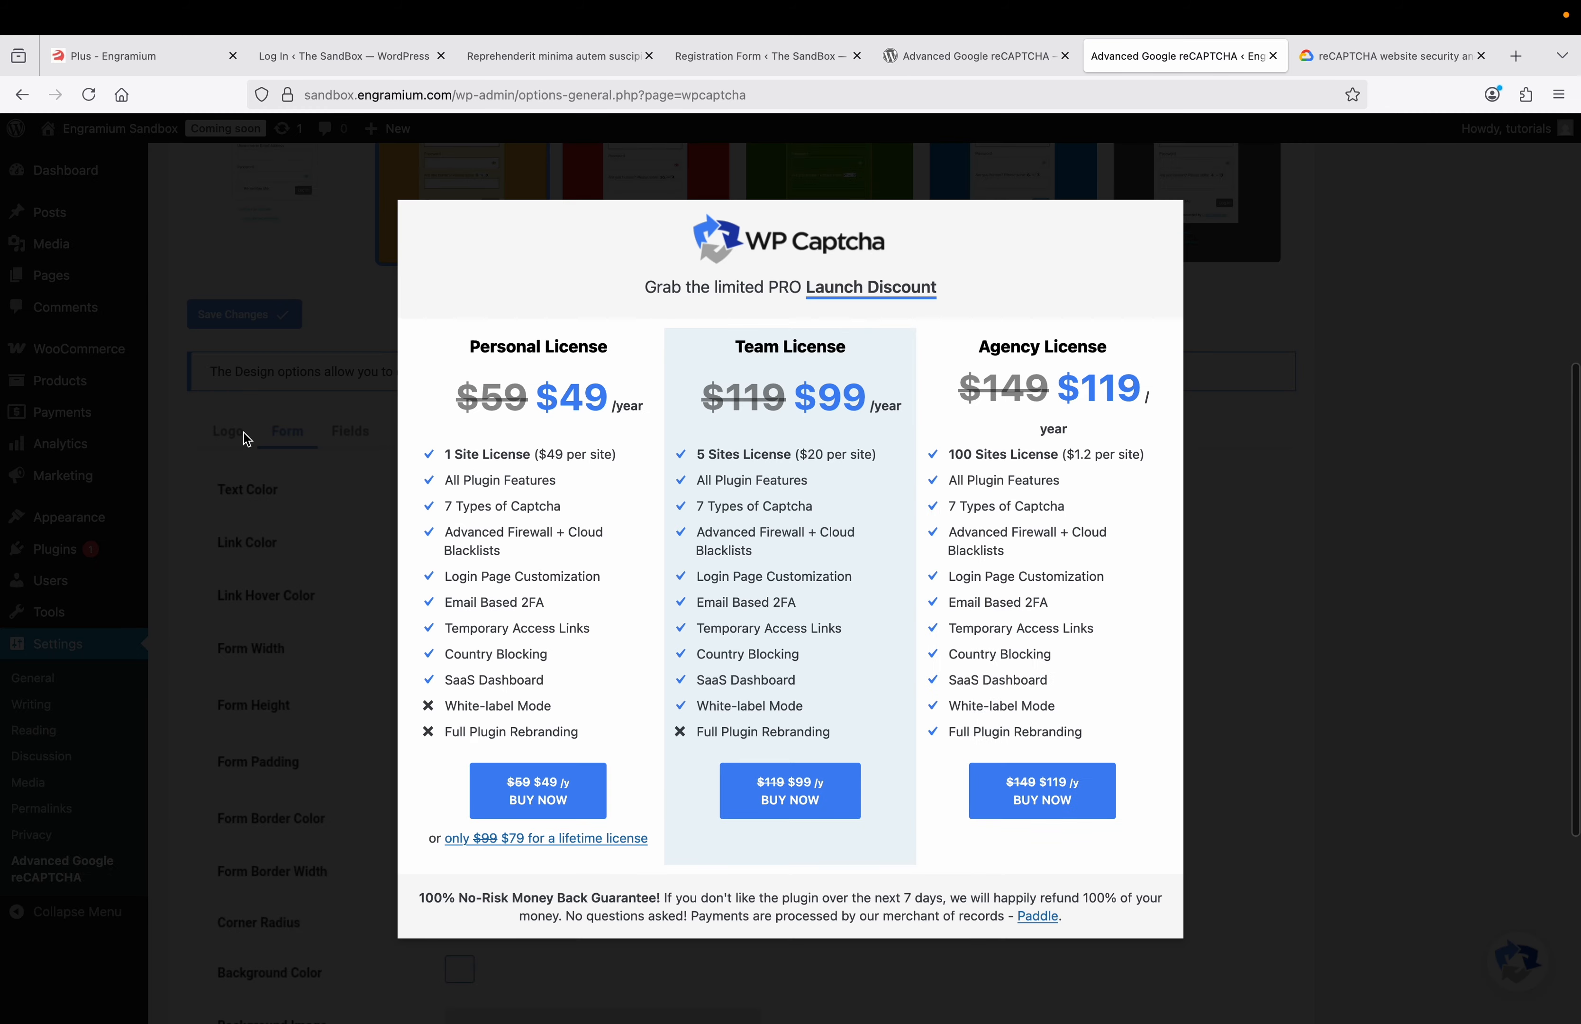
{"action": "key", "text": "Escape"}
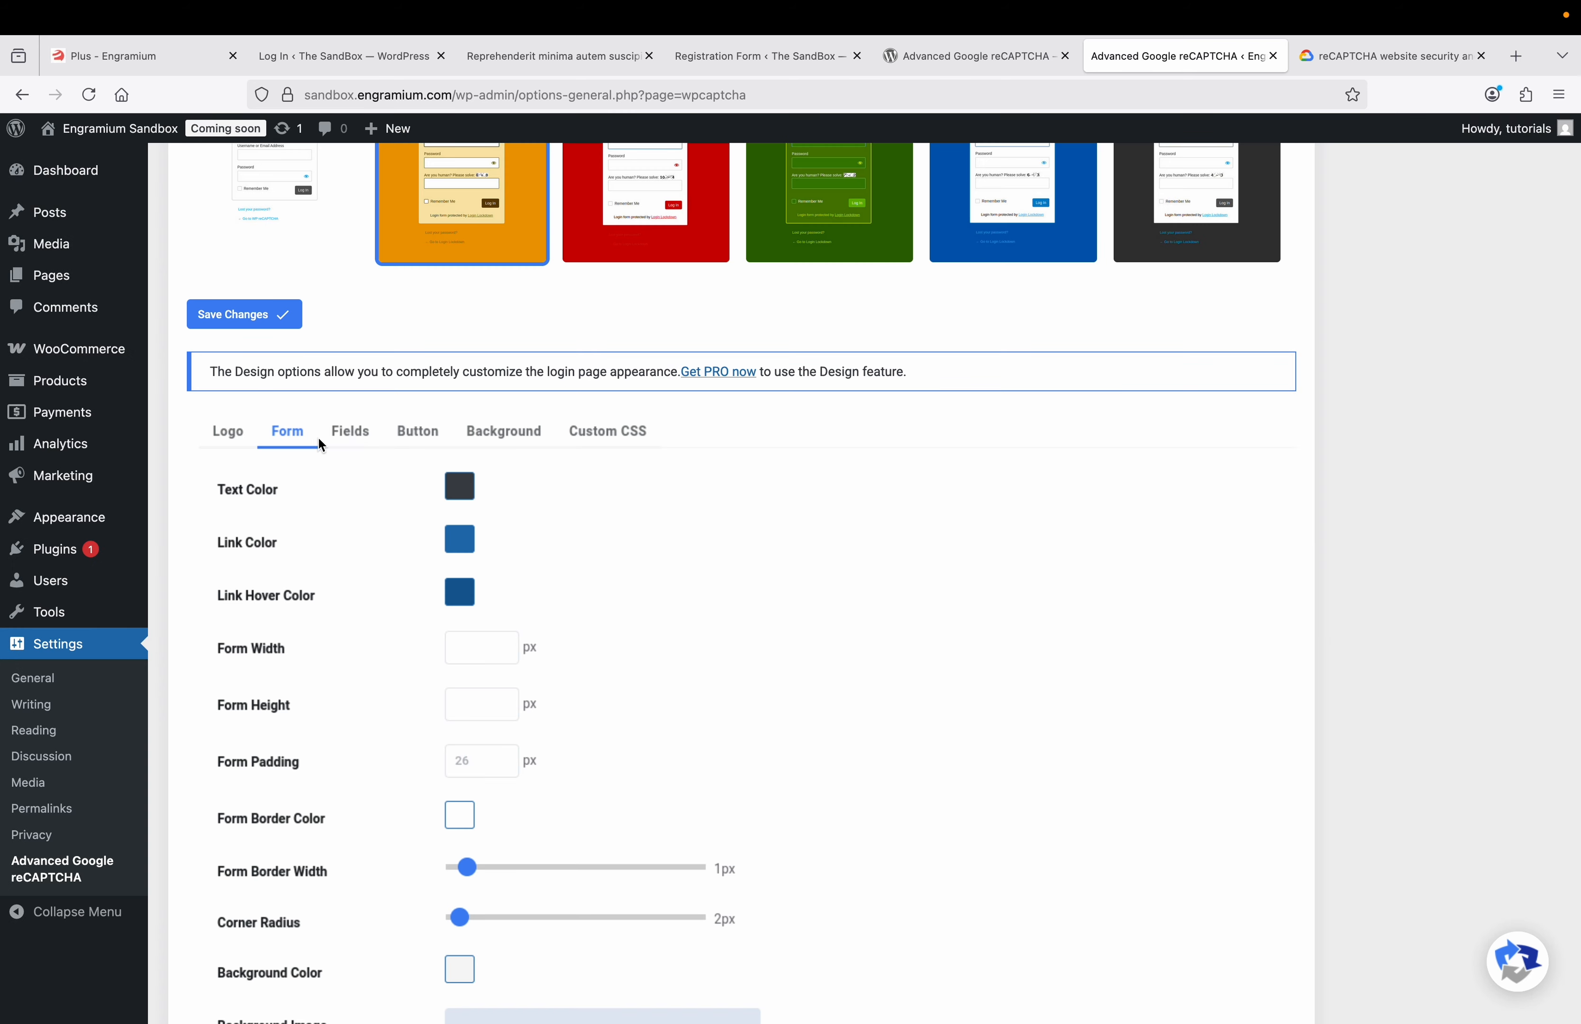
{"action": "left_click", "coordinate": [237, 432]}
{"action": "left_click", "coordinate": [274, 472]}
{"action": "left_click", "coordinate": [350, 439]}
{"action": "left_click", "coordinate": [335, 458]}
{"action": "scroll", "coordinate": [338, 464], "scroll_direction": "up", "scroll_amount": 6}
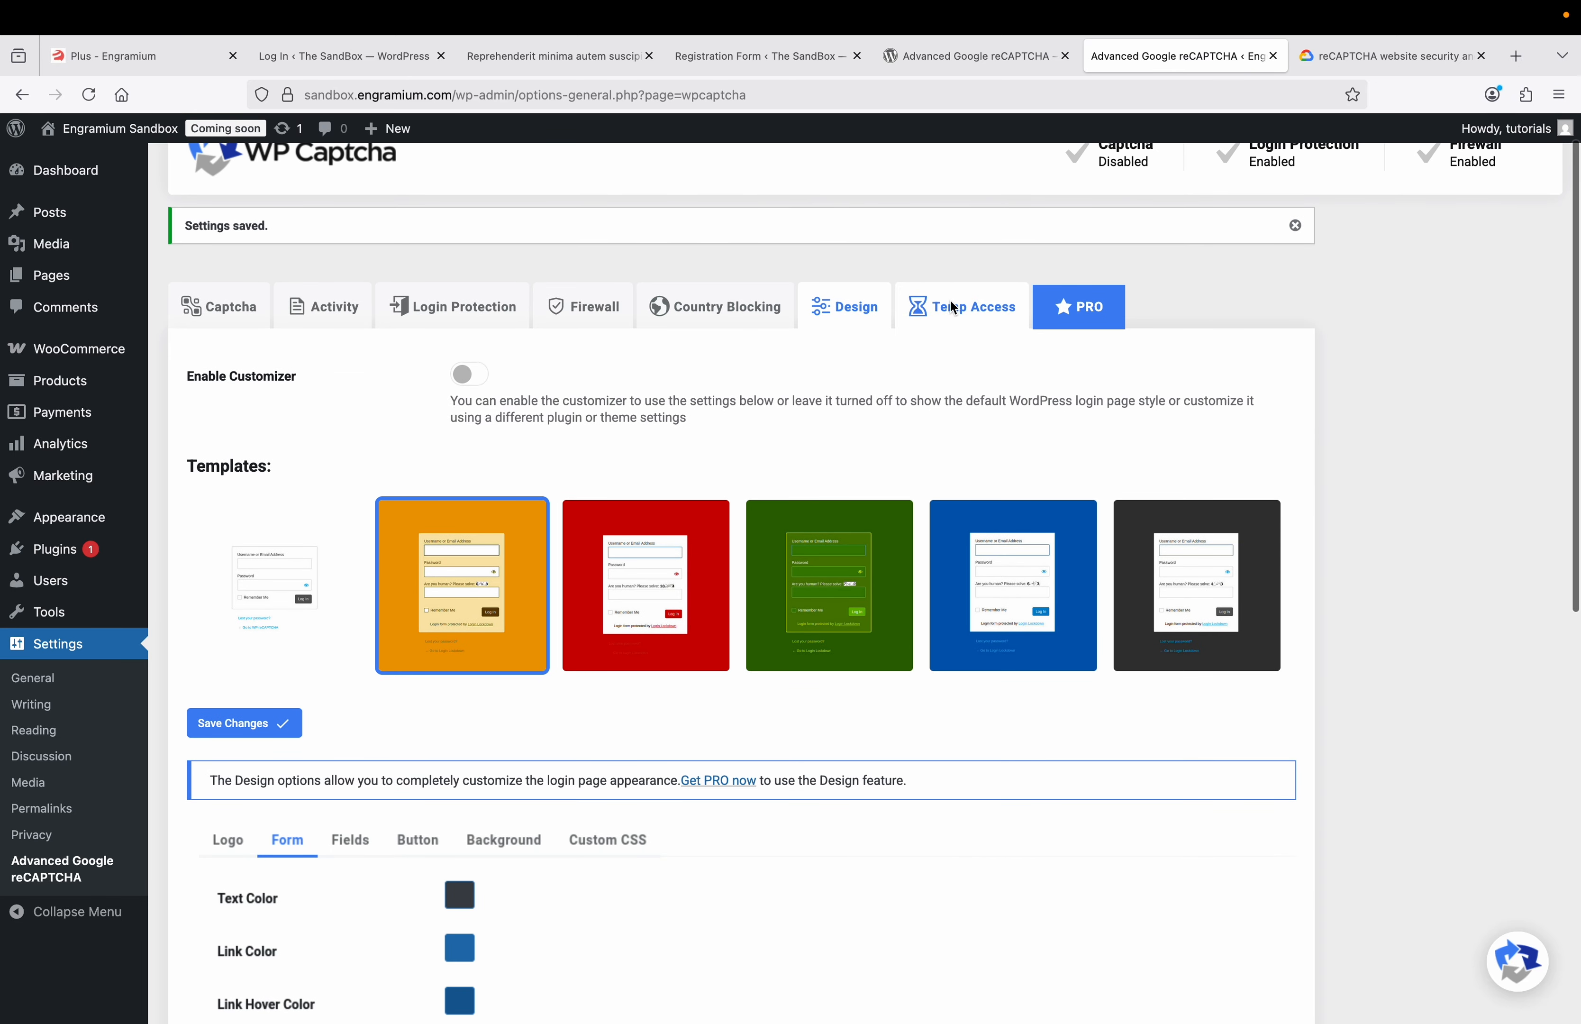
{"action": "left_click", "coordinate": [953, 308]}
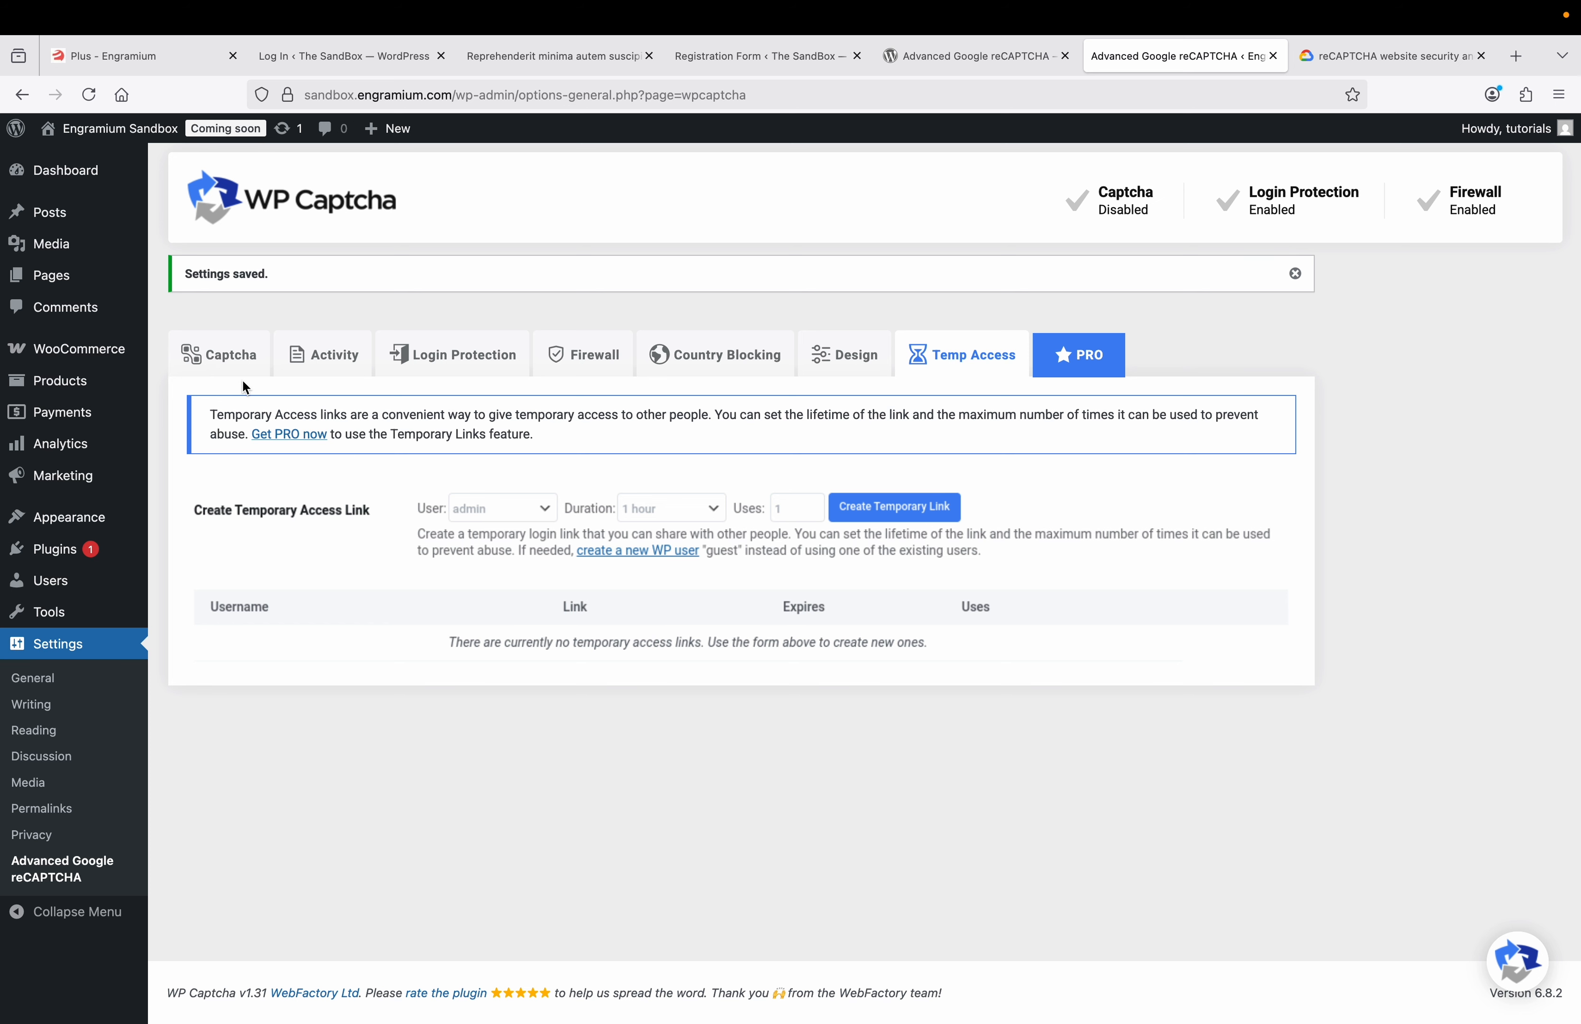
- Return to the captcha type settings and choose Google reCAPTCHA v2
{"action": "left_click", "coordinate": [239, 365]}
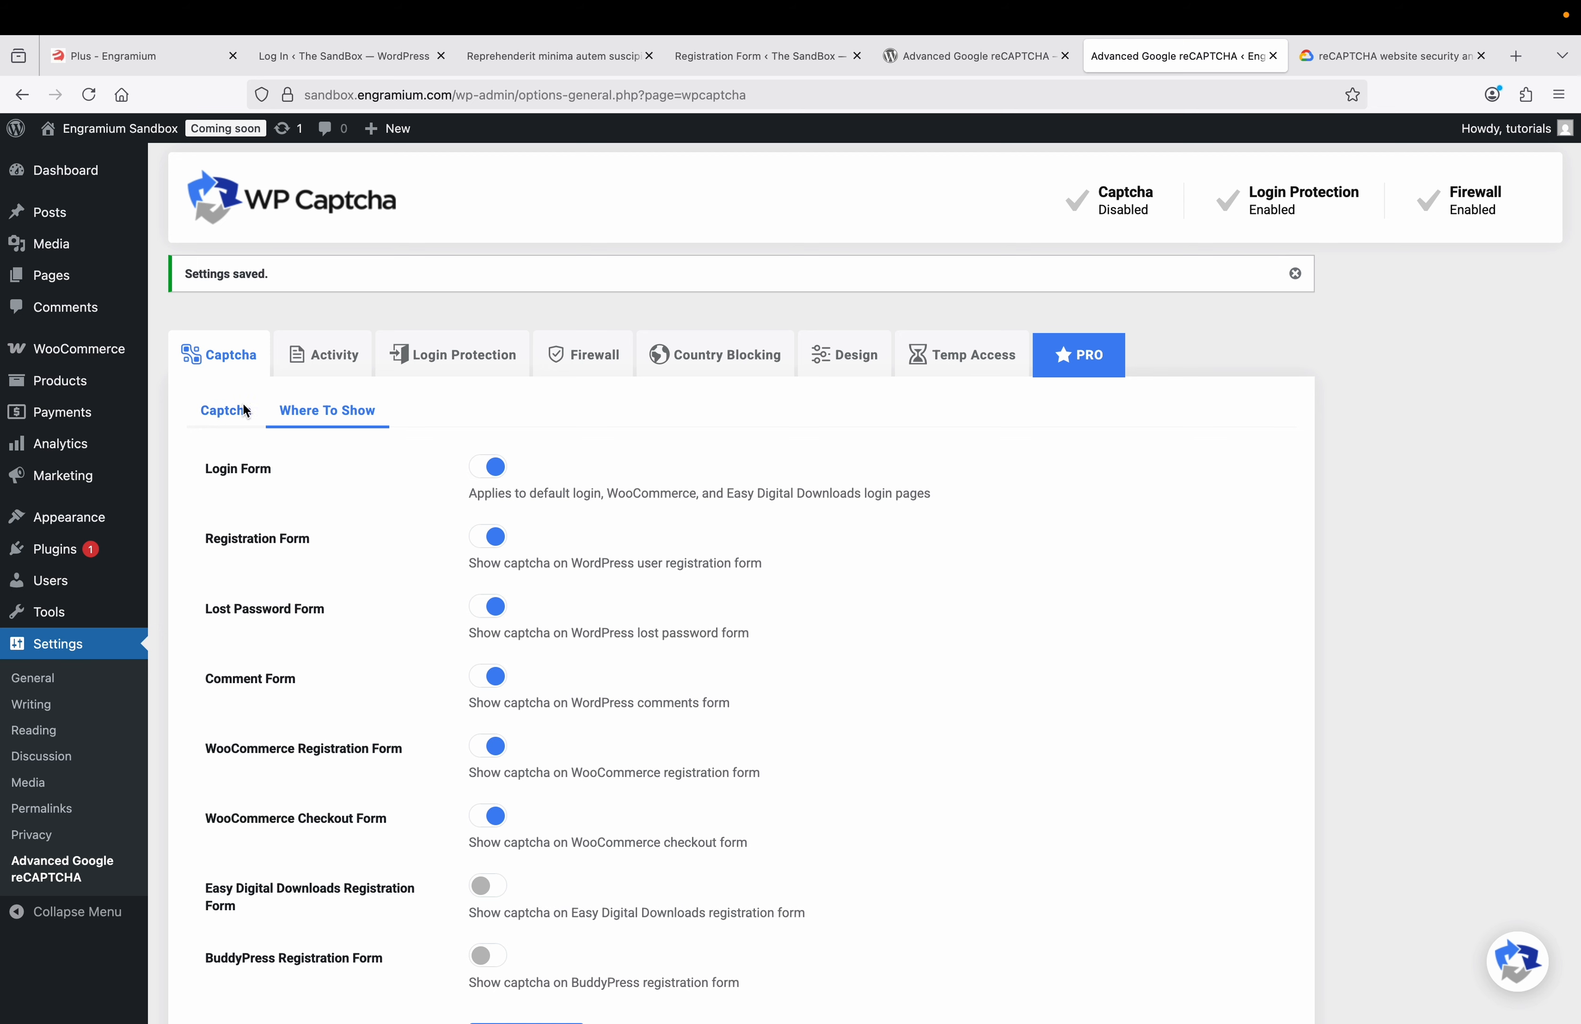
{"action": "left_click", "coordinate": [232, 410]}
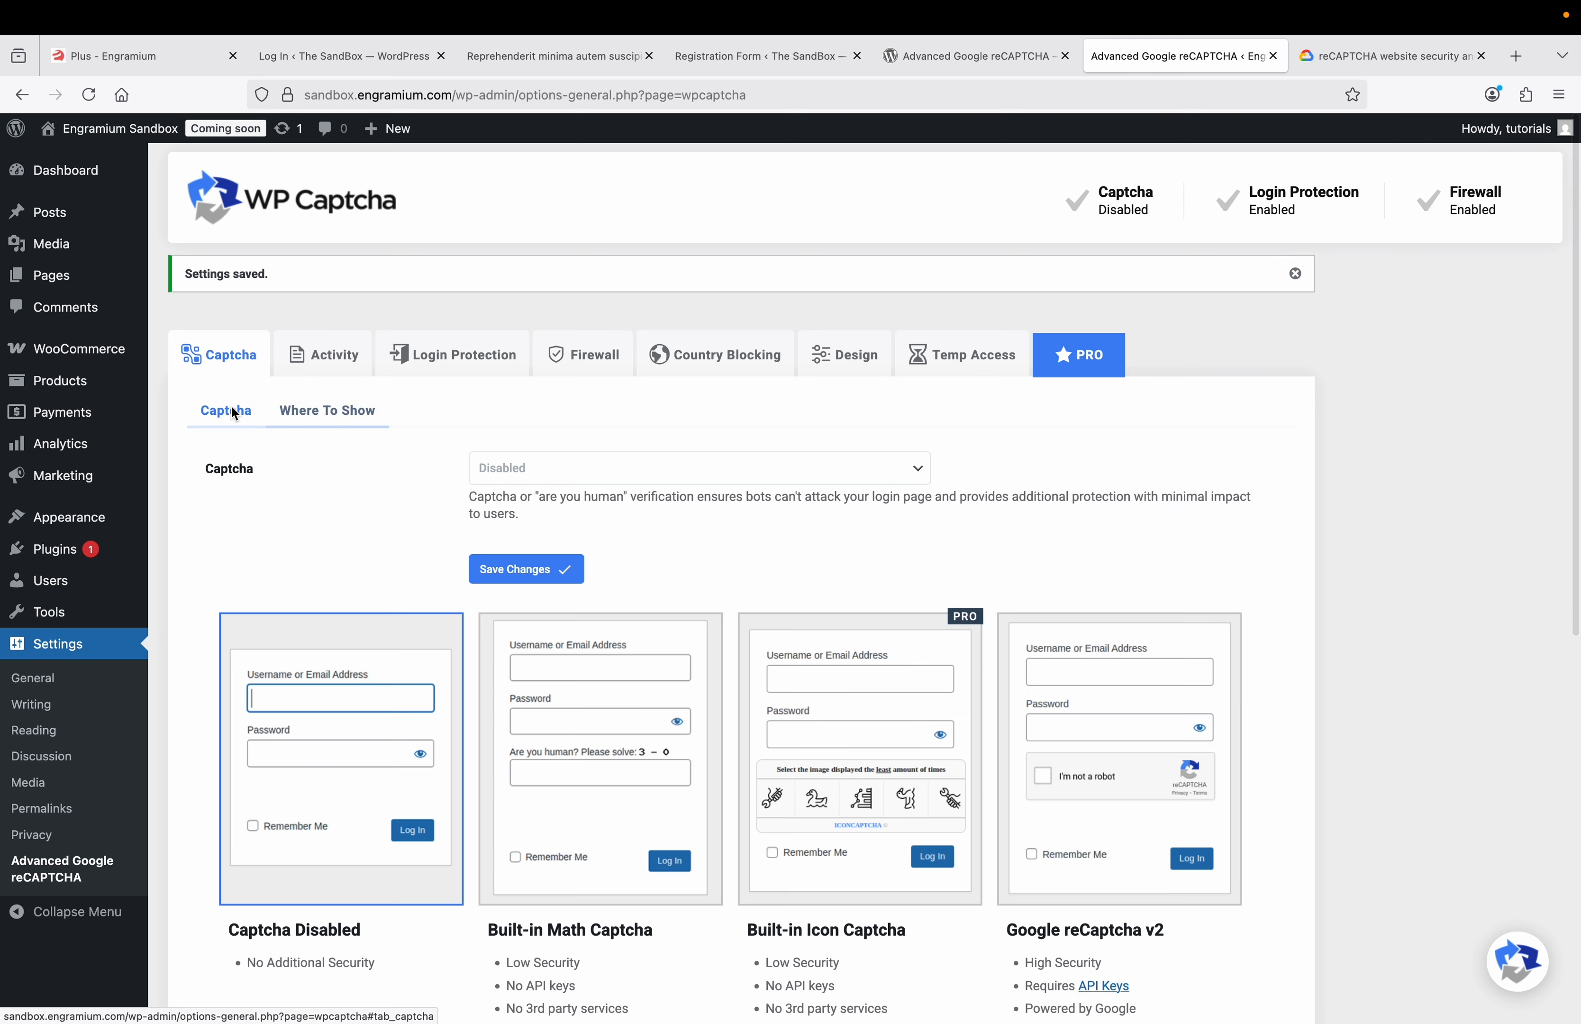
{"action": "left_click", "coordinate": [580, 479]}
{"action": "left_click", "coordinate": [596, 522]}
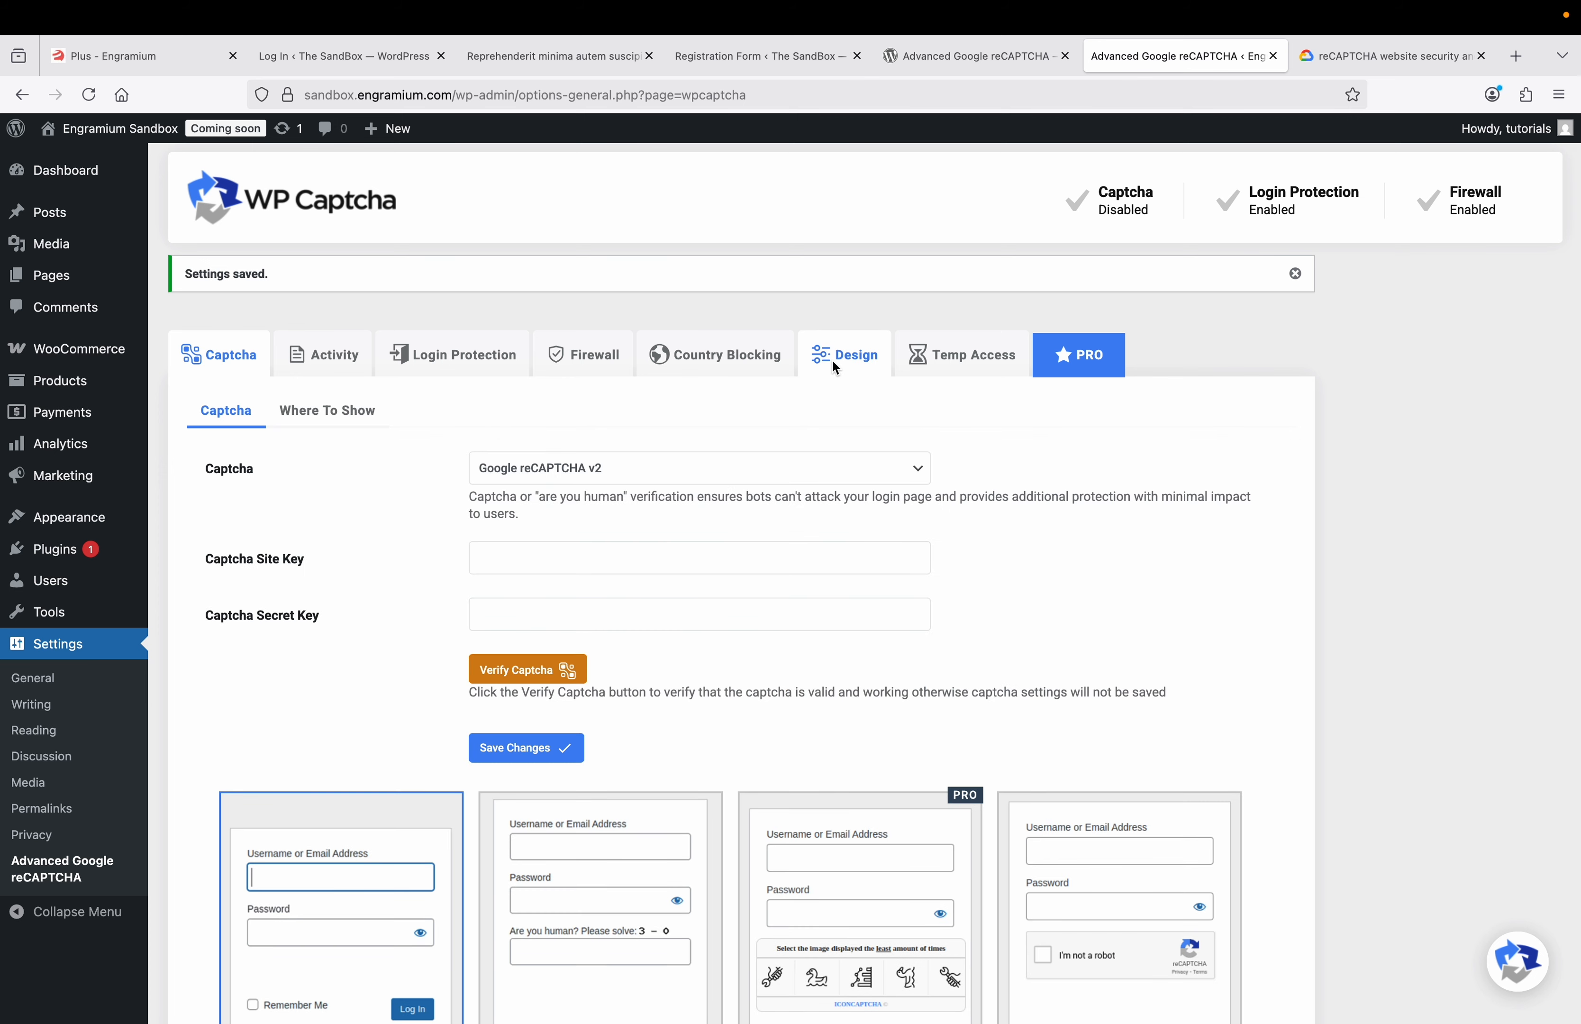
- Switch to the Google reCAPTCHA site and start registering a new site labelled Engramium Plus with the Challenge (v2) type
{"action": "left_click", "coordinate": [1333, 58]}
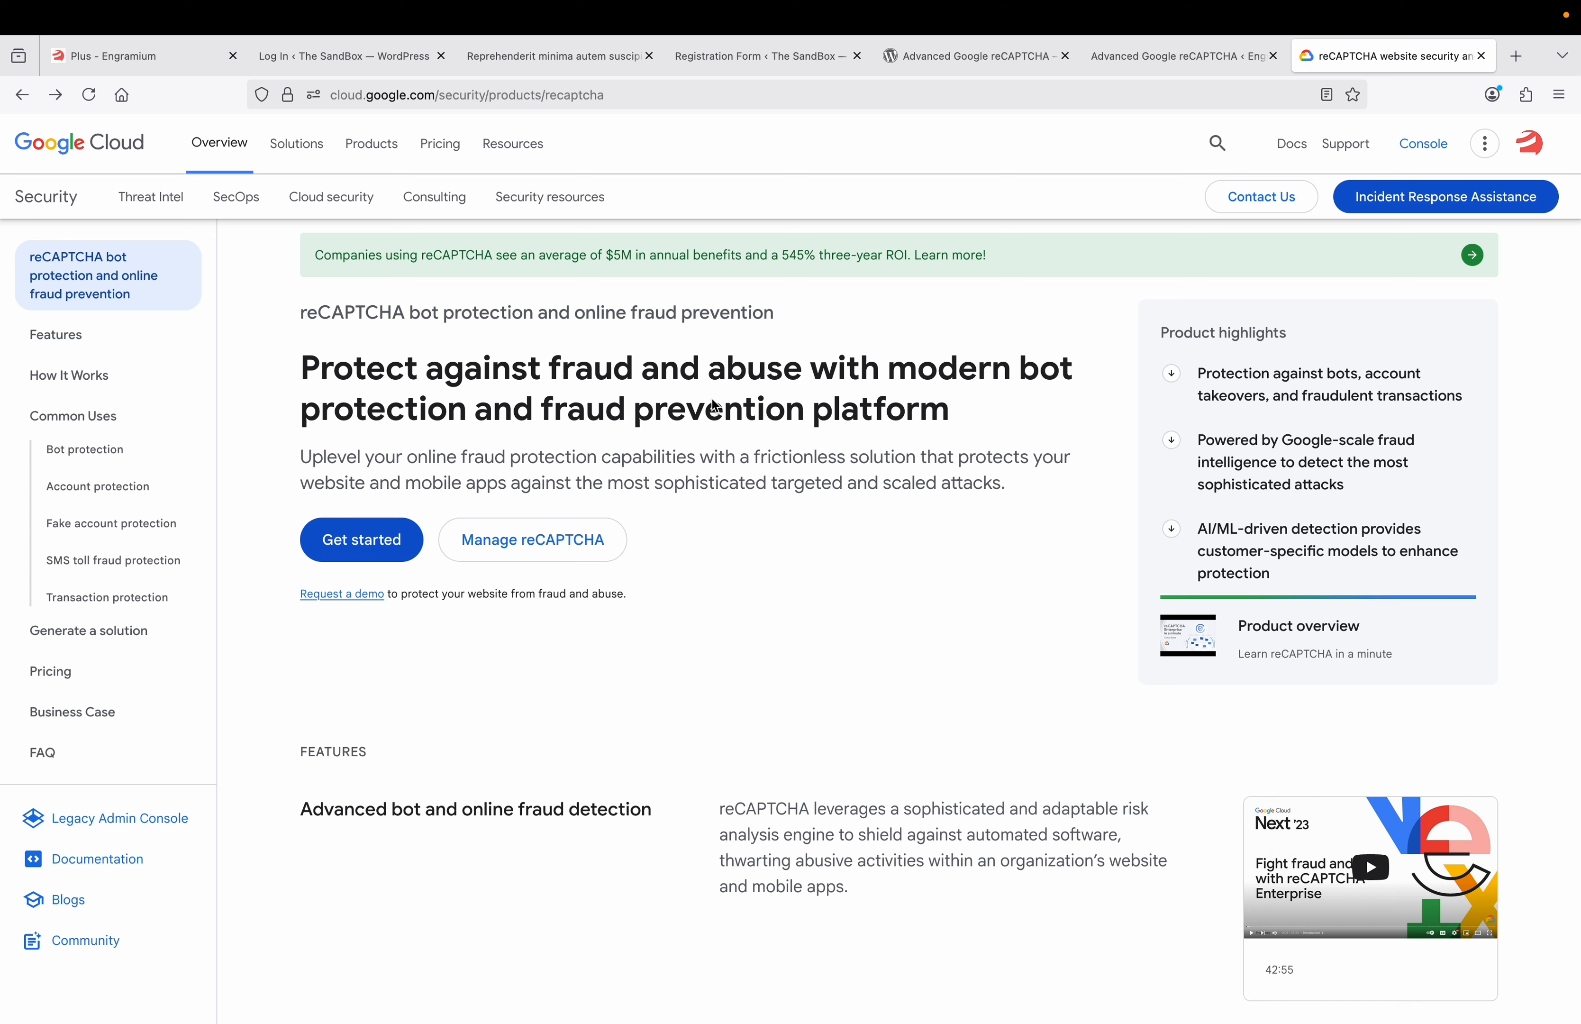
{"action": "left_click", "coordinate": [390, 549]}
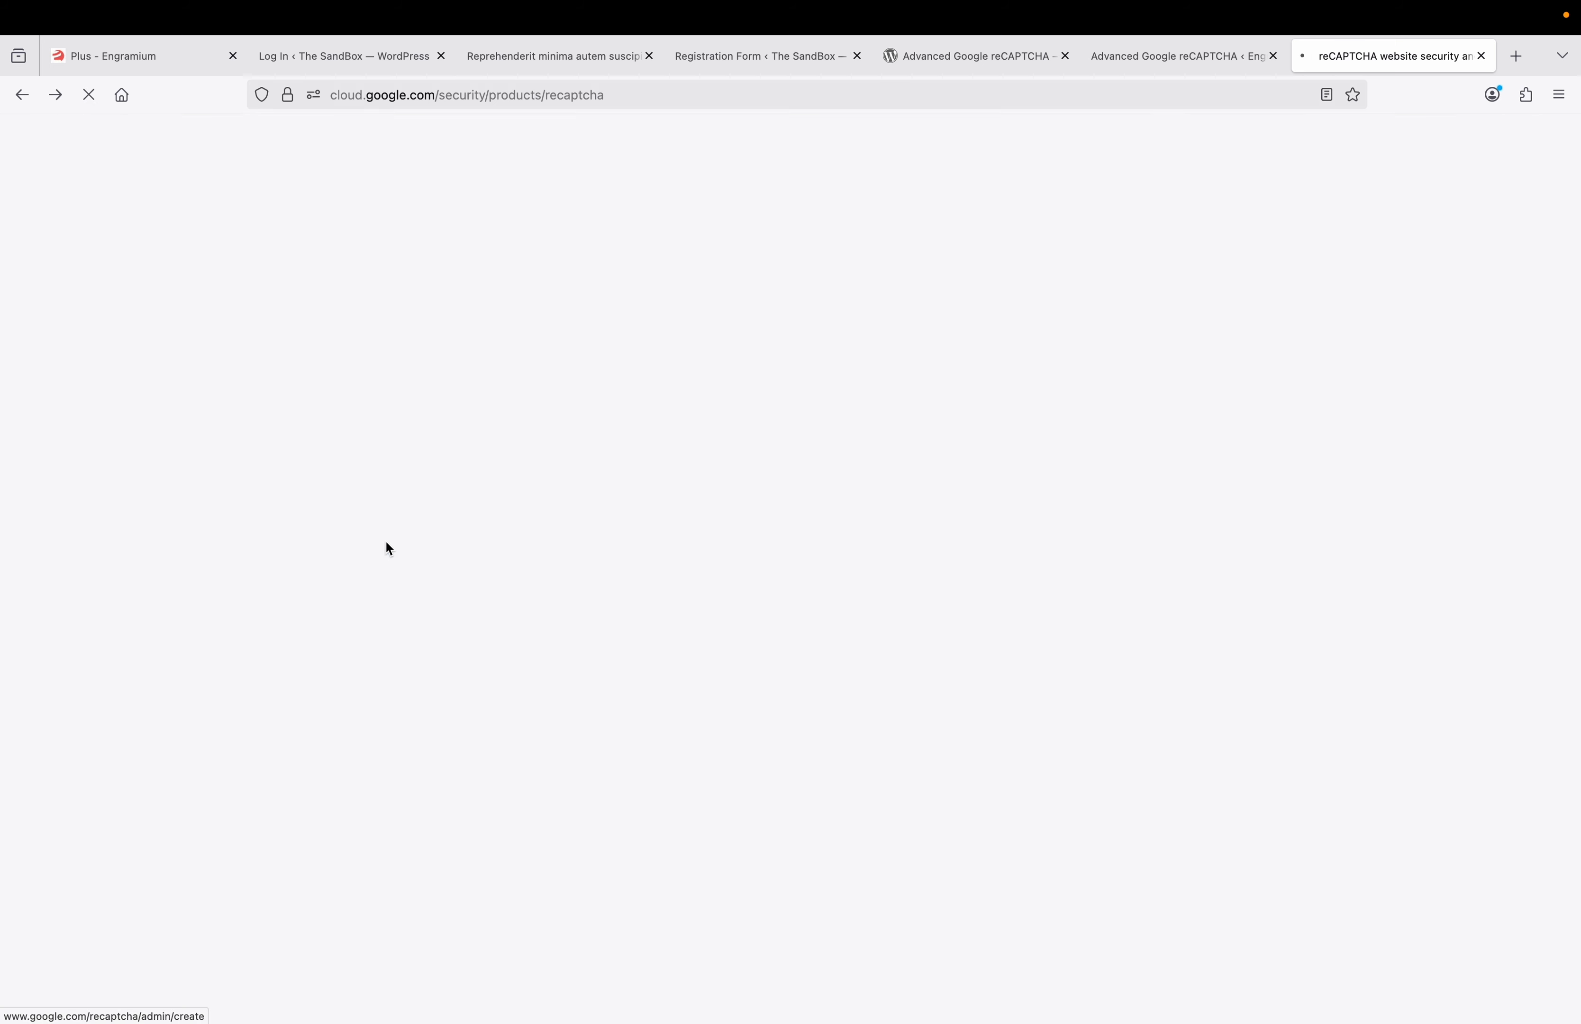
{"action": "left_click", "coordinate": [292, 537]}
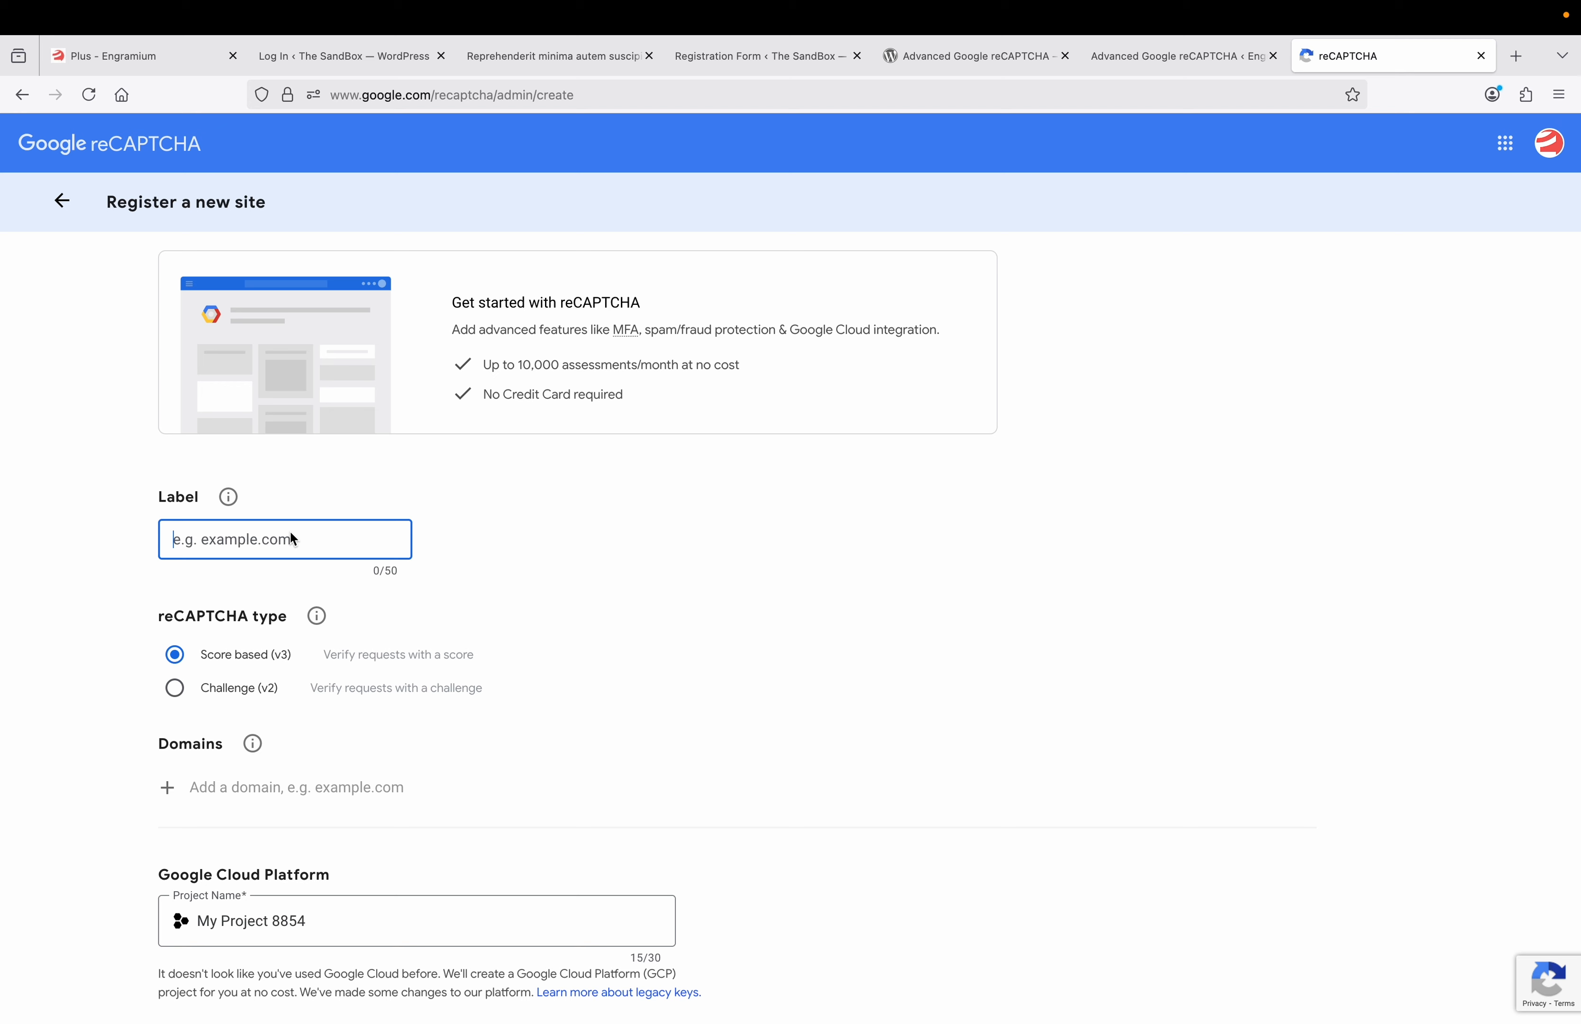
{"action": "type", "text": "Engramium Plus"}
{"action": "scroll", "coordinate": [127, 649], "scroll_direction": "down", "scroll_amount": 2}
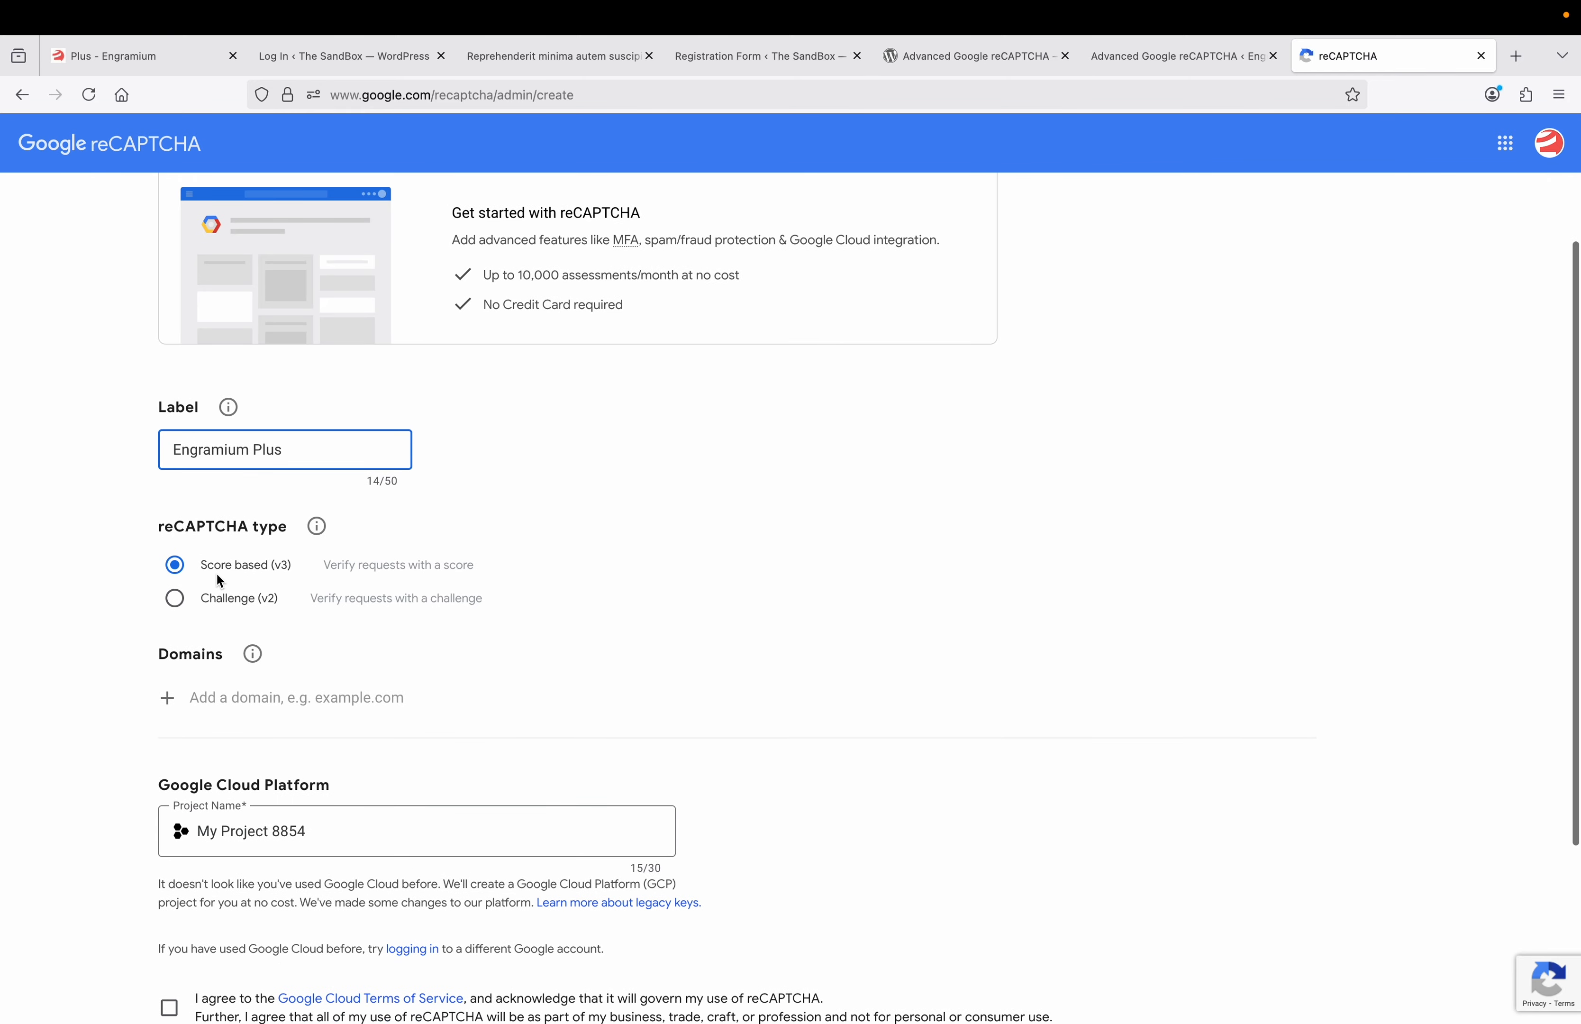
{"action": "left_click", "coordinate": [177, 600]}
{"action": "scroll", "coordinate": [175, 621], "scroll_direction": "down", "scroll_amount": 3}
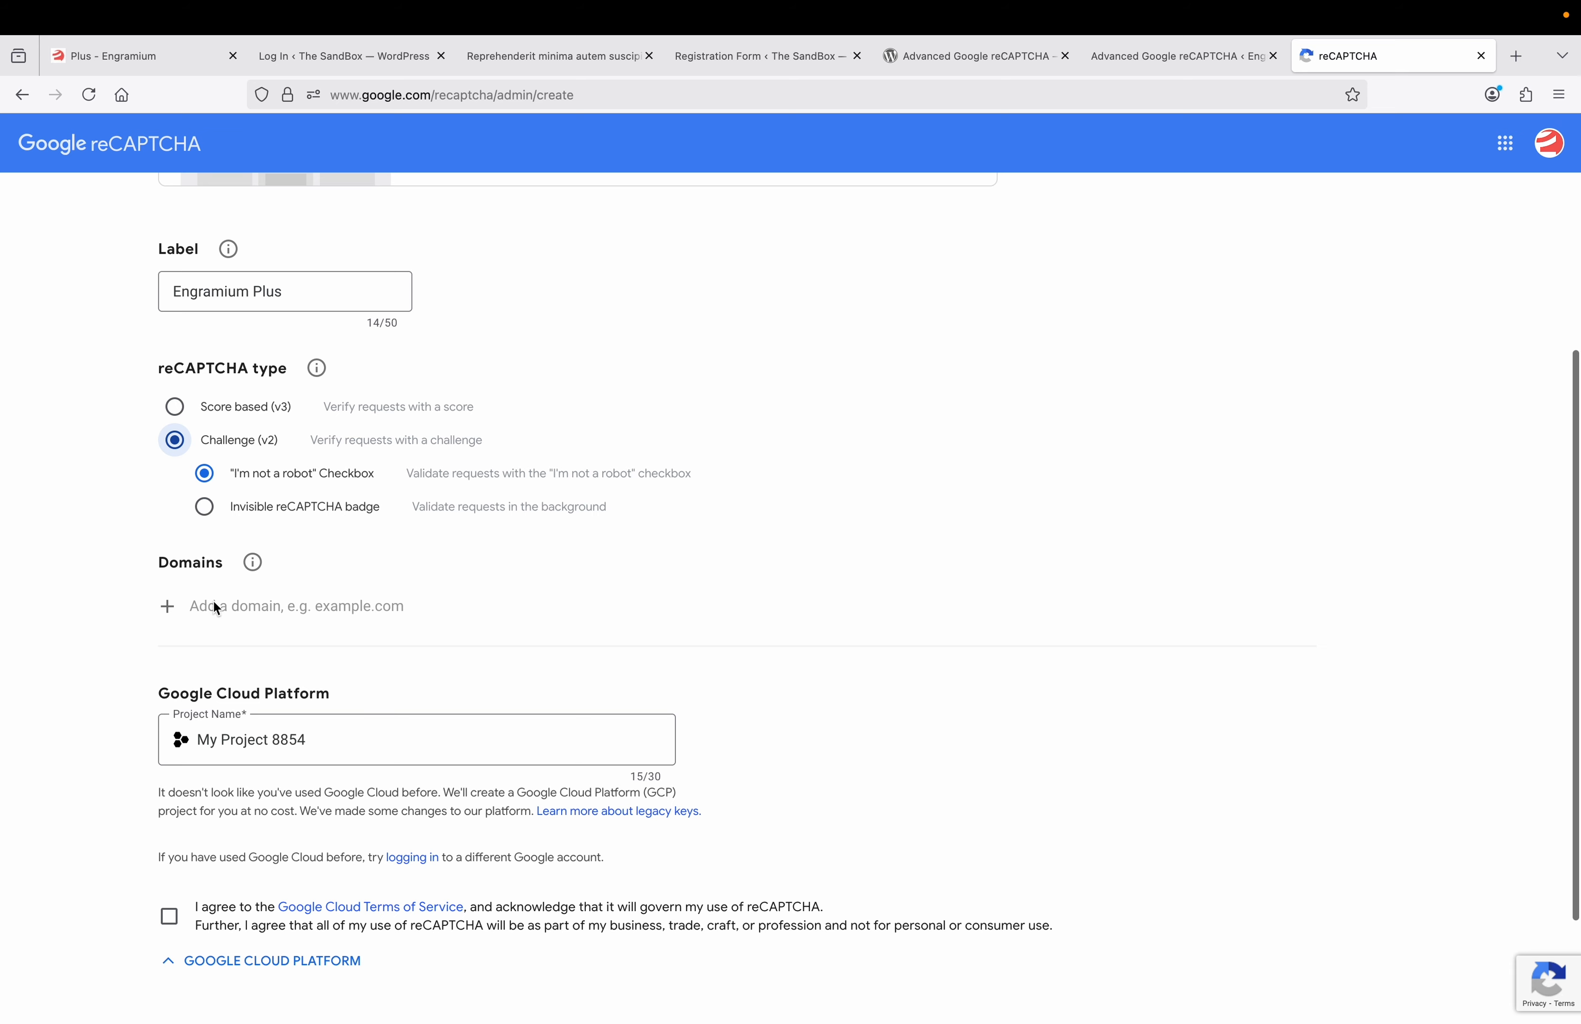
{"action": "left_click", "coordinate": [215, 603]}
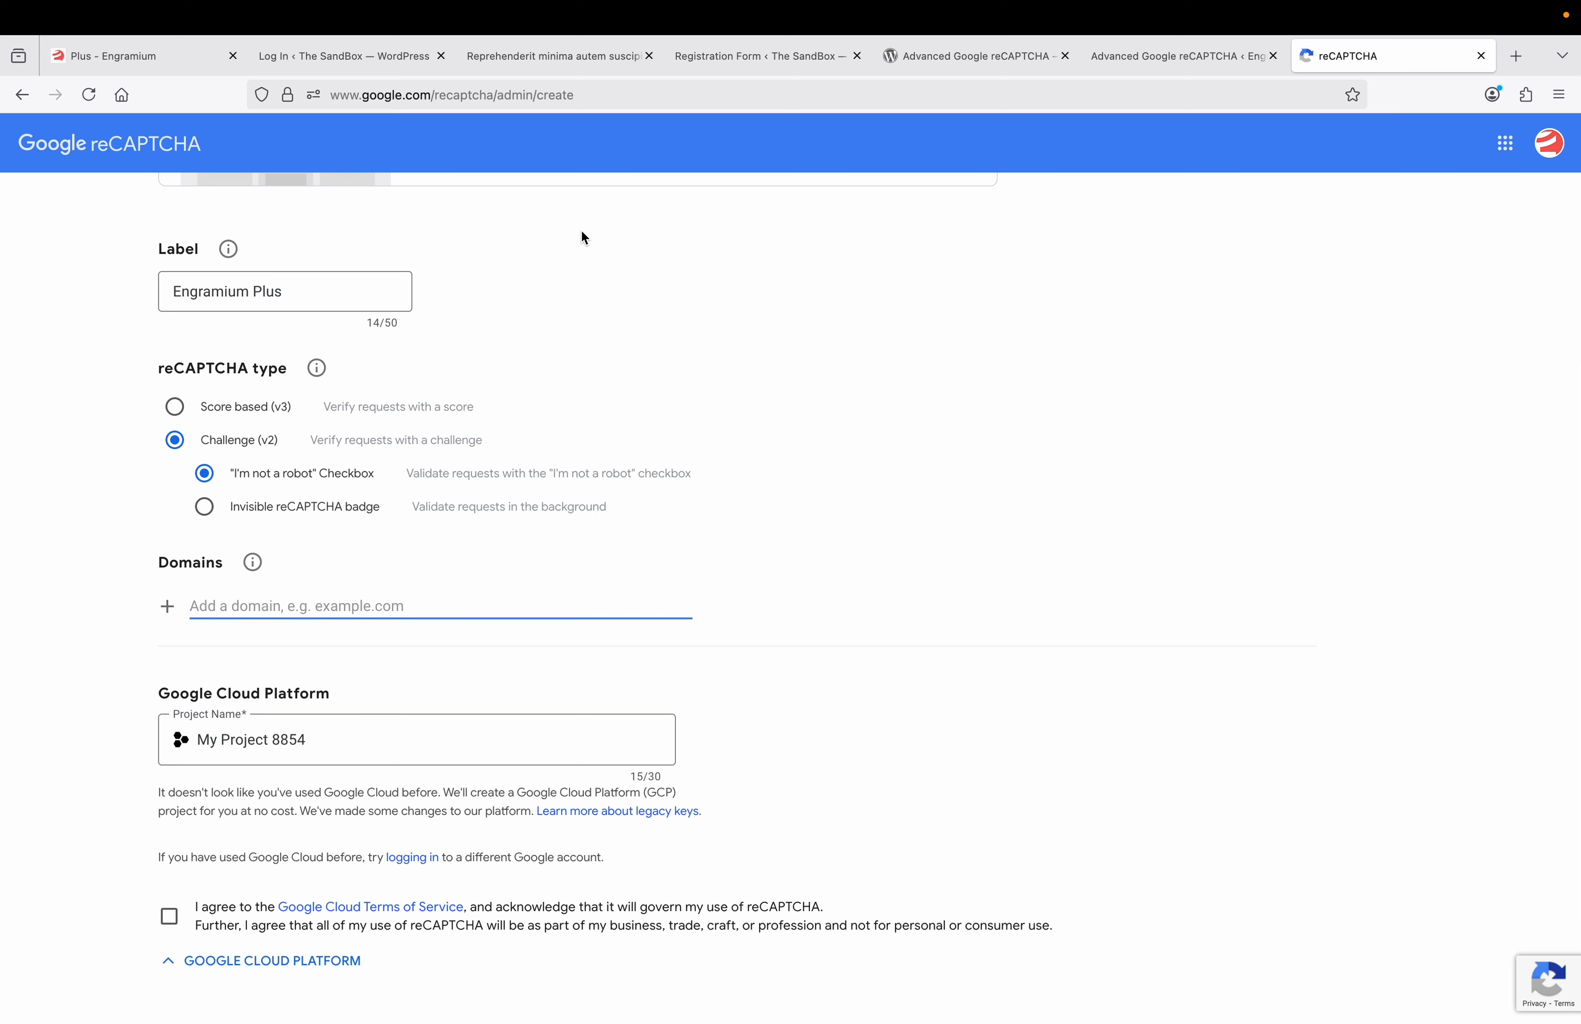
{"action": "left_click", "coordinate": [1106, 60]}
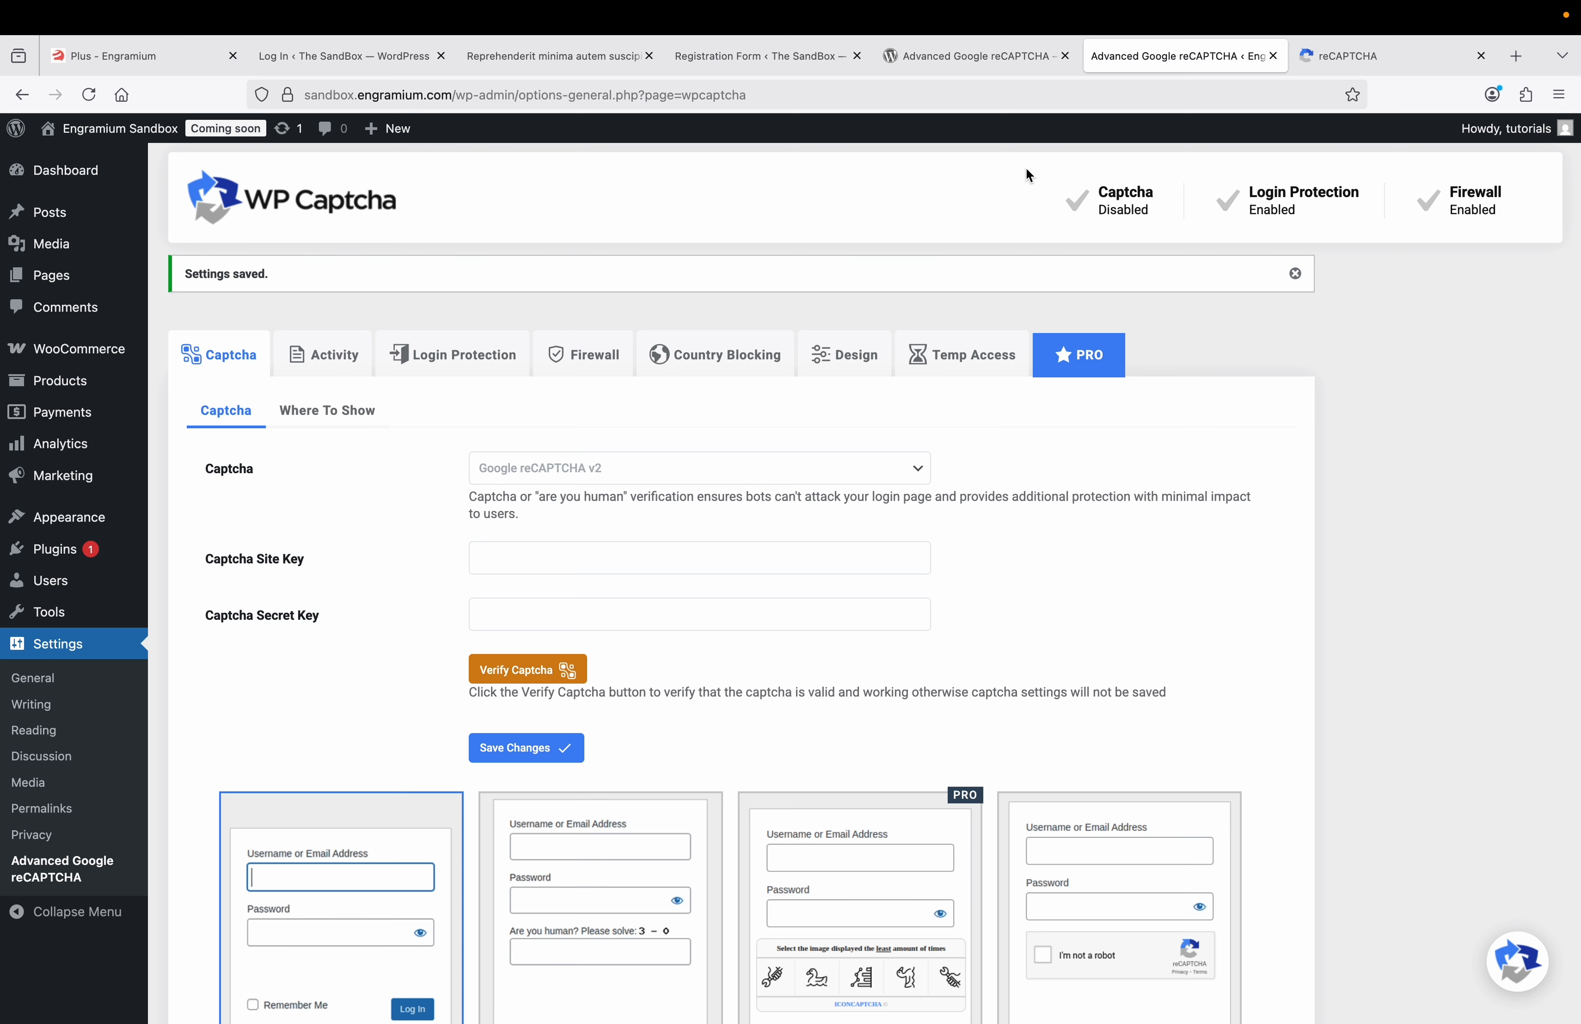
{"action": "left_click", "coordinate": [1344, 58]}
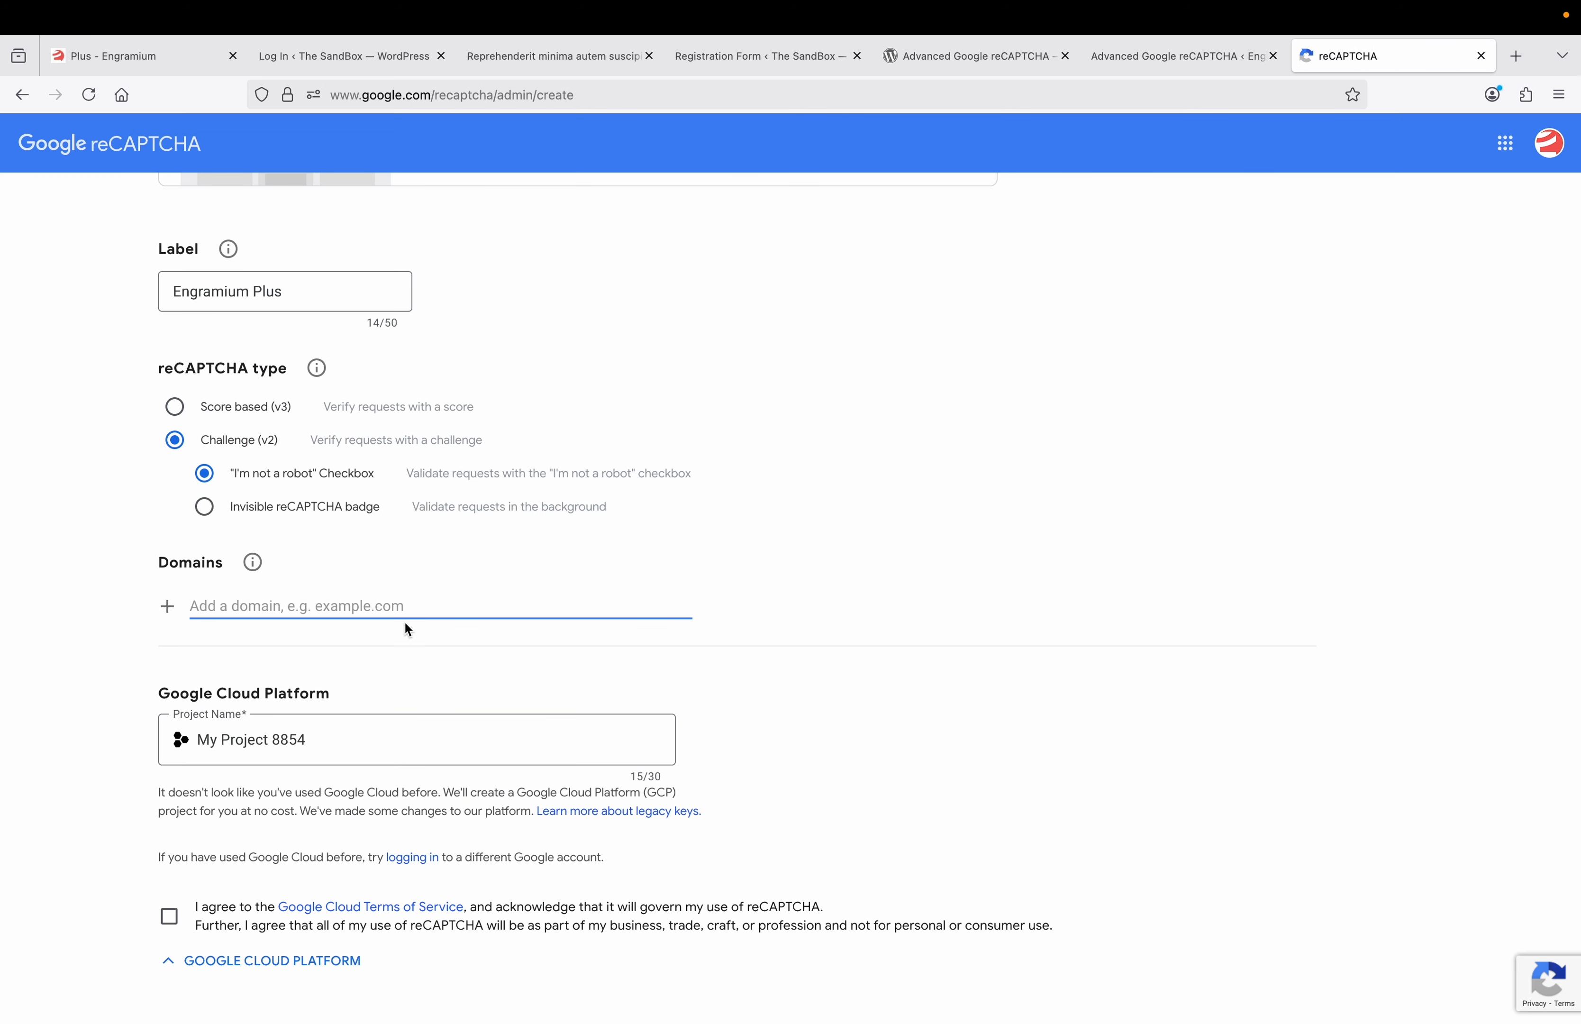
{"action": "type", "text": "https://sandbox.engramium.com/"}
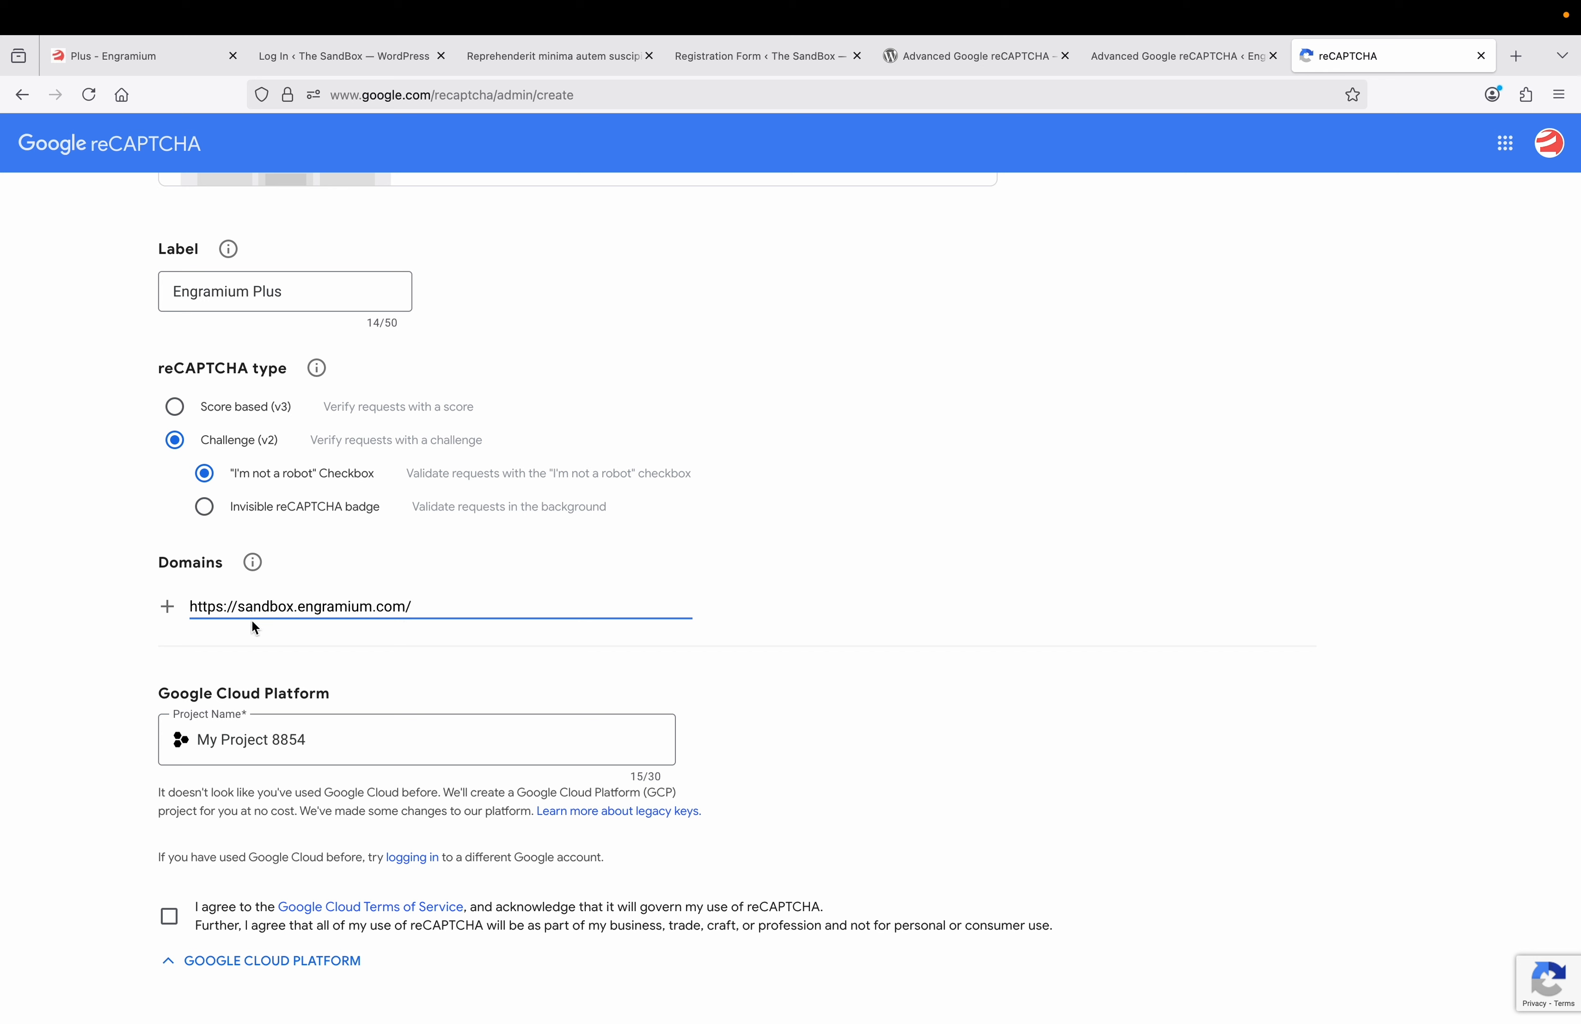
{"action": "key", "text": "BackSpace"}
{"action": "key", "text": "BackSpace"}
{"action": "key", "text": "BackSpace"}
{"action": "key", "text": "BackSpace"}
{"action": "key", "text": "BackSpace"}
{"action": "key", "text": "BackSpace"}
{"action": "key", "text": "BackSpace"}
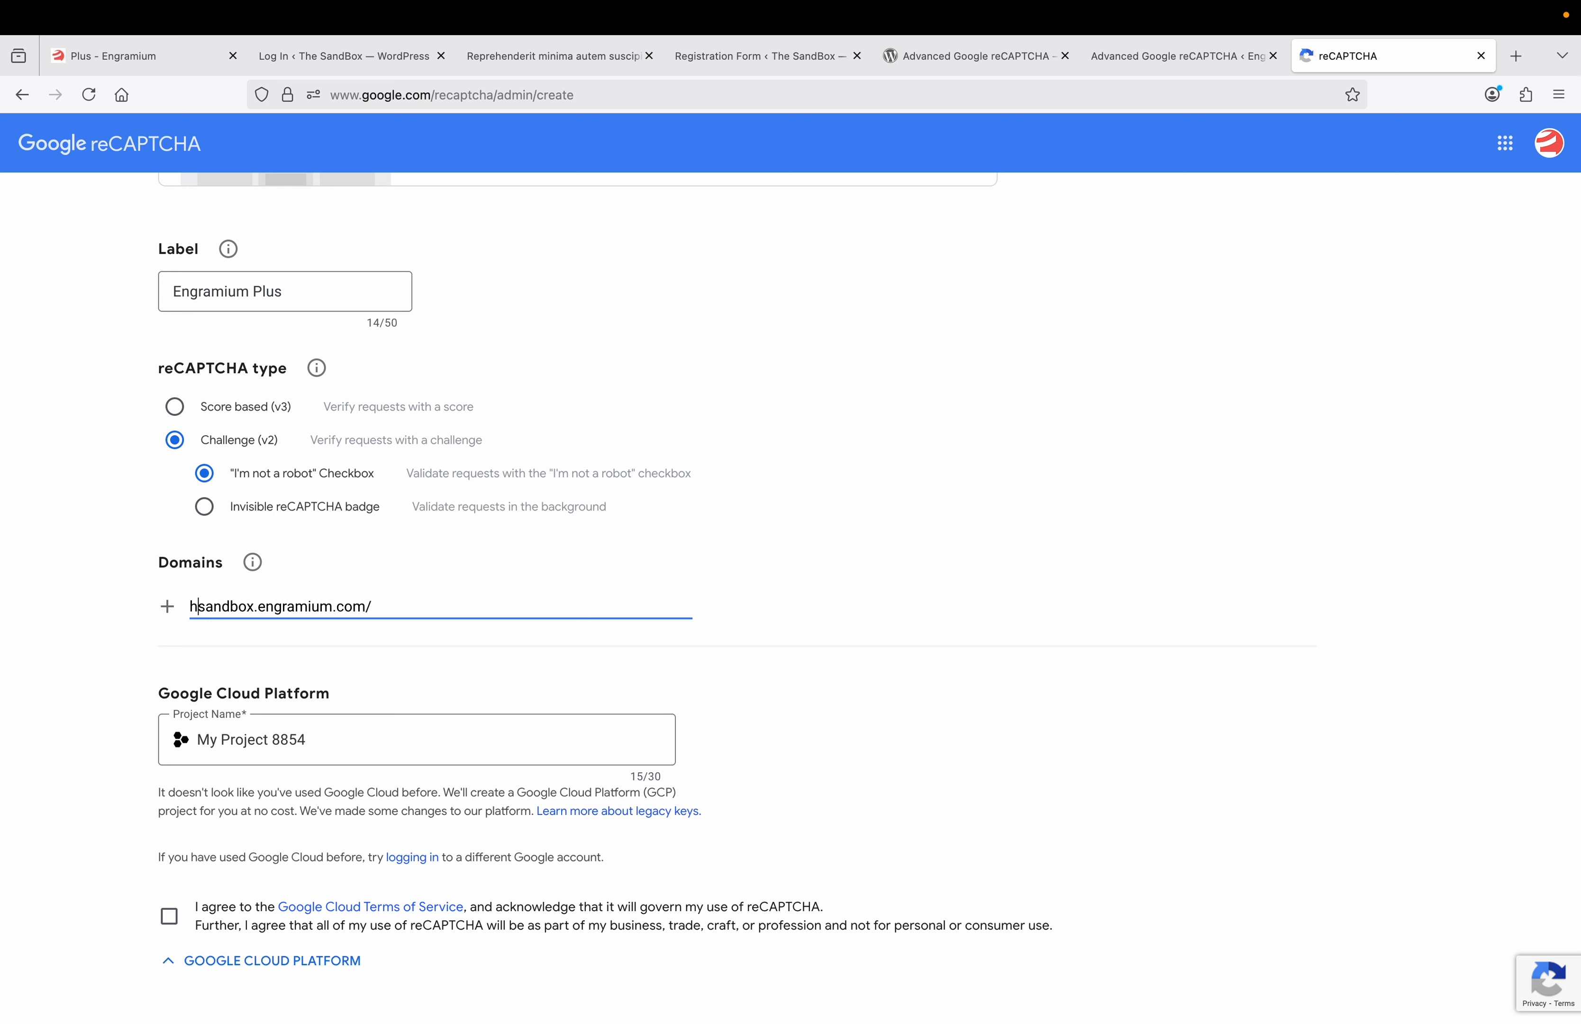
{"action": "key", "text": "BackSpace"}
{"action": "type", "text": "www"}
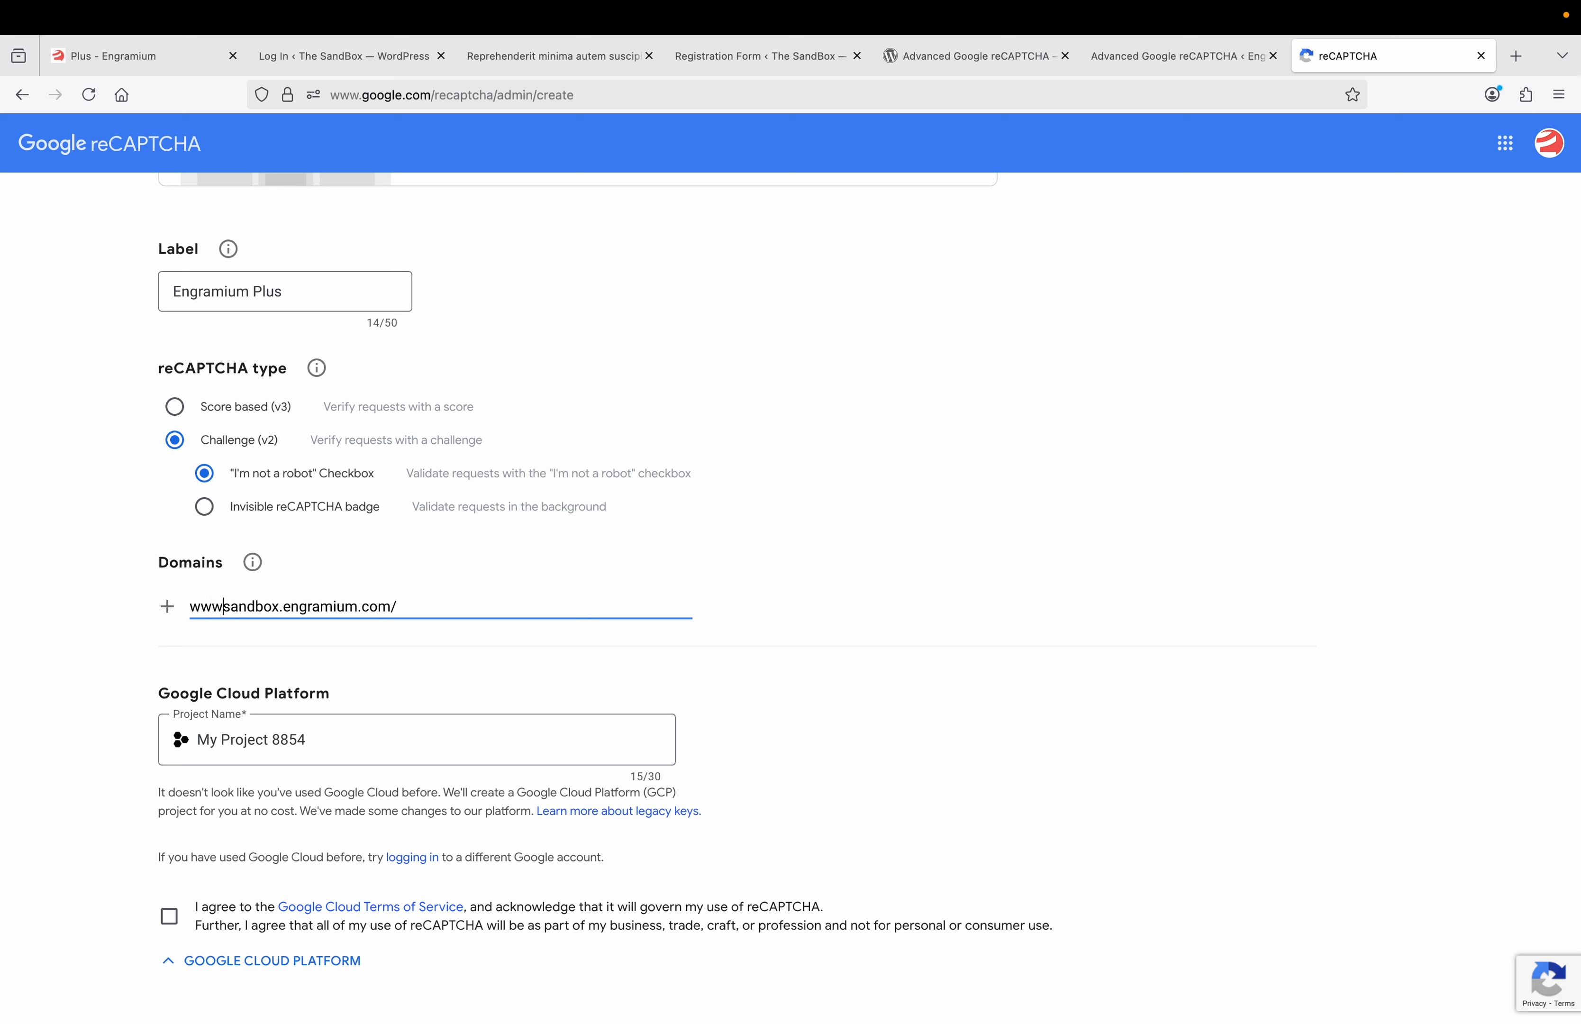
{"action": "type", "text": "."}
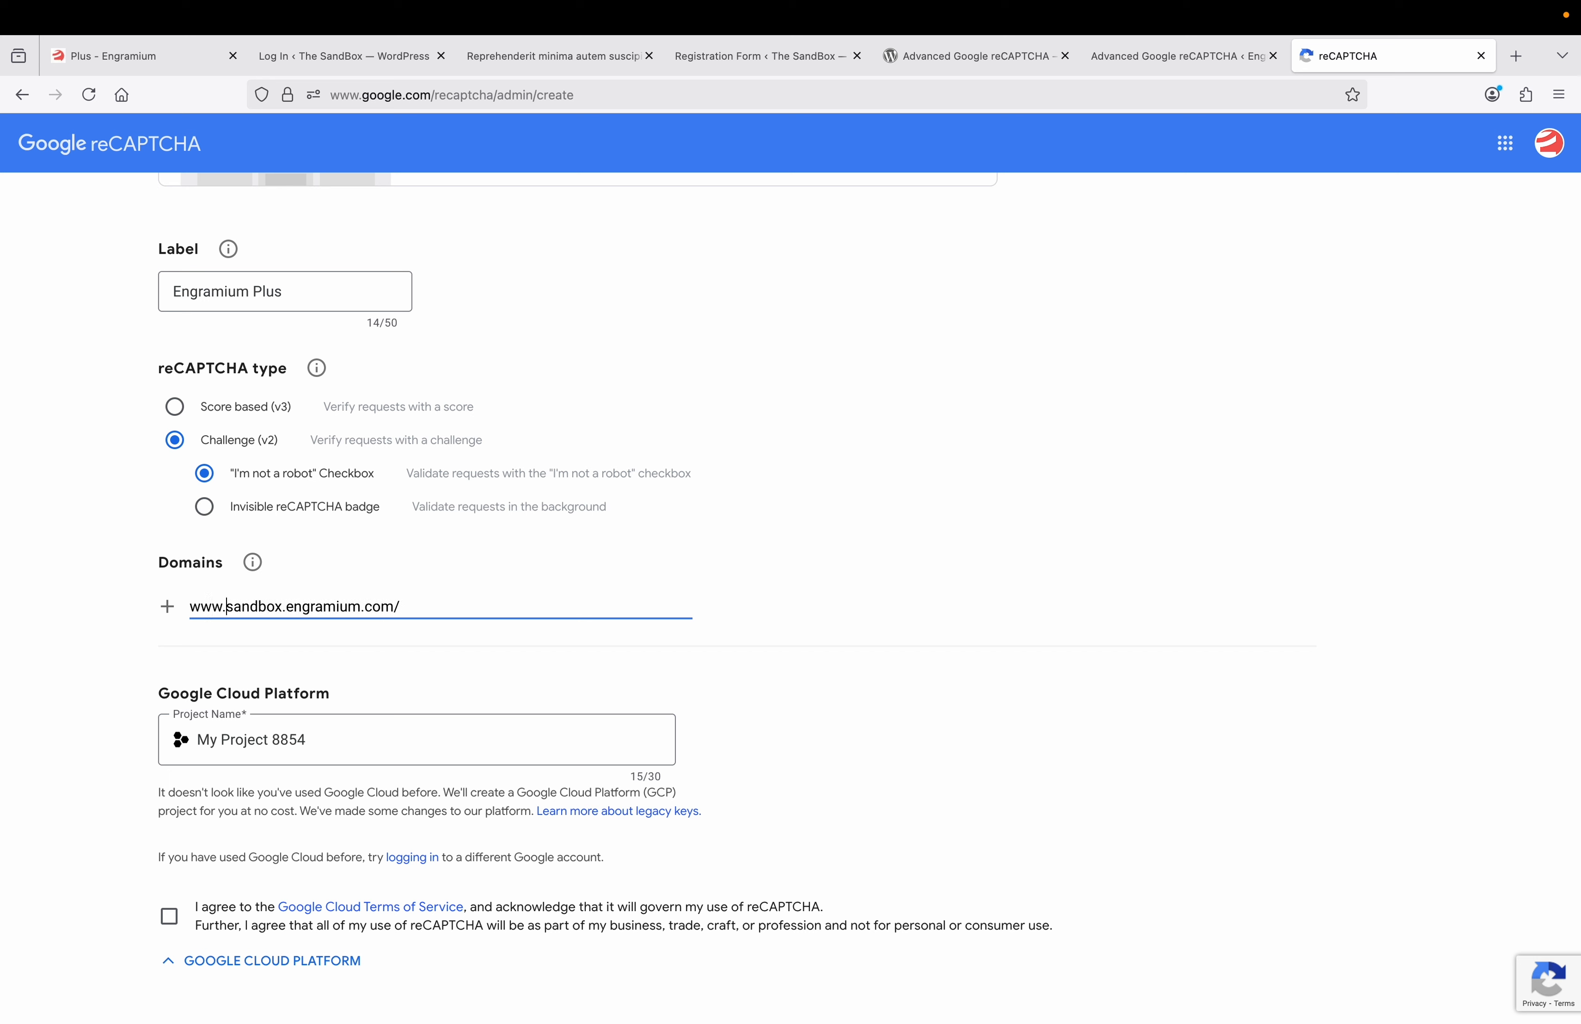
{"action": "left_click", "coordinate": [429, 613]}
{"action": "key", "text": "BackSpace"}
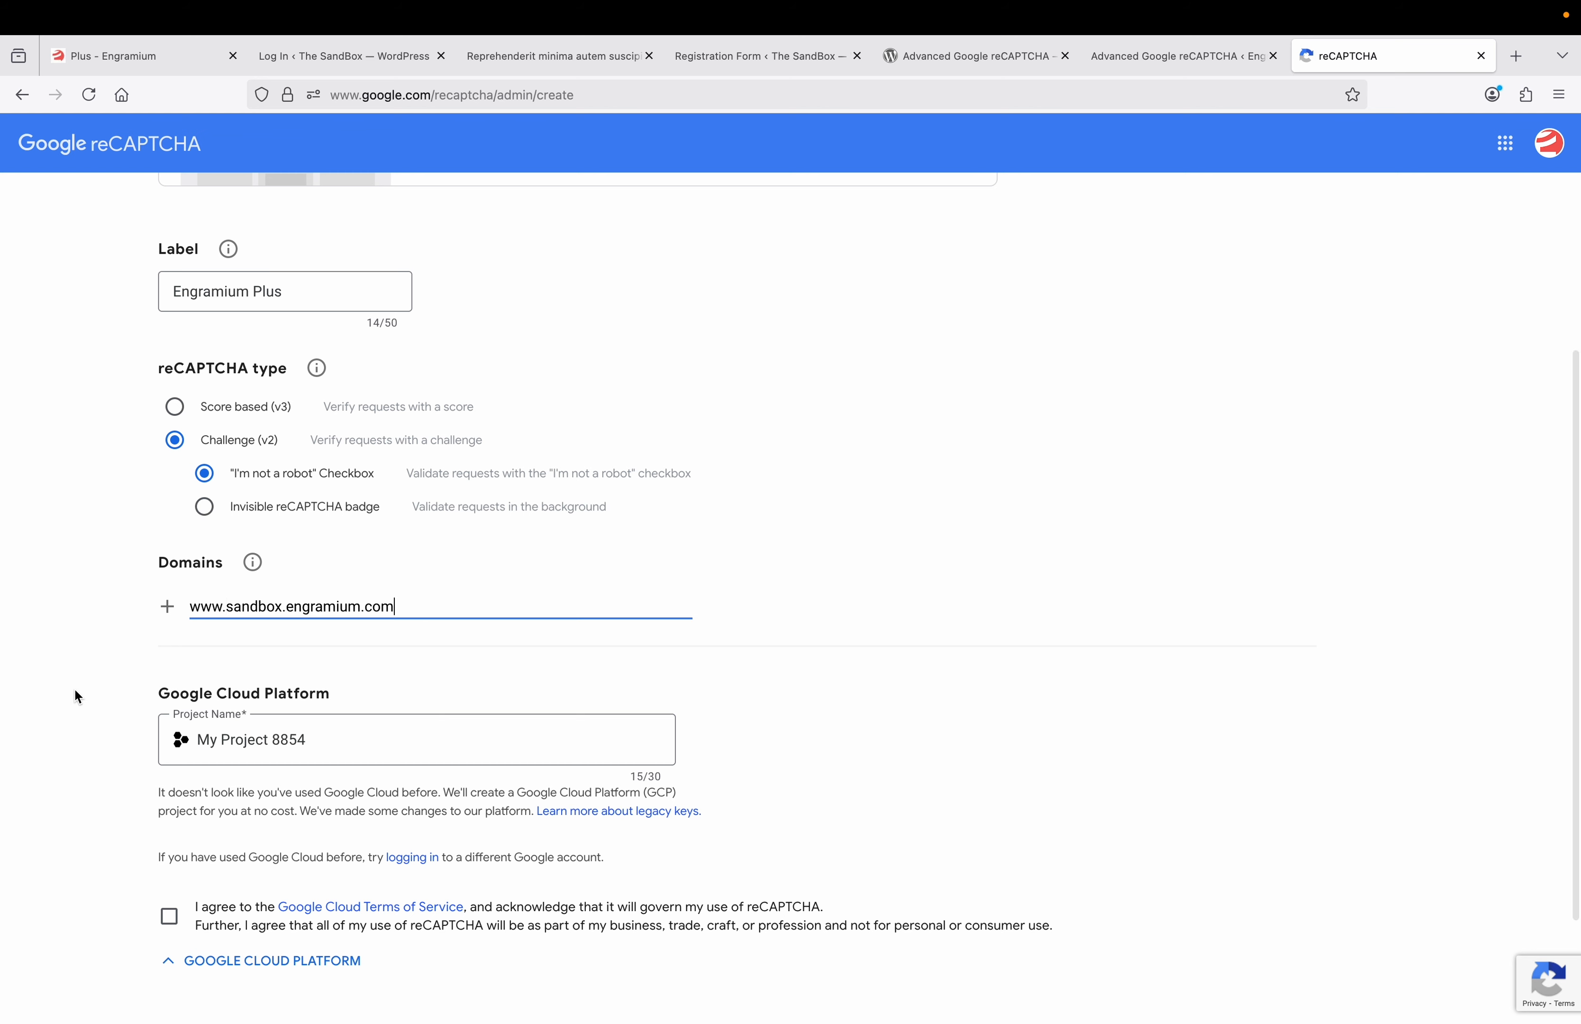
- Agree to the Google Cloud Terms of Service and submit the site registration
{"action": "scroll", "coordinate": [74, 692], "scroll_direction": "down", "scroll_amount": 3}
{"action": "left_click", "coordinate": [156, 772]}
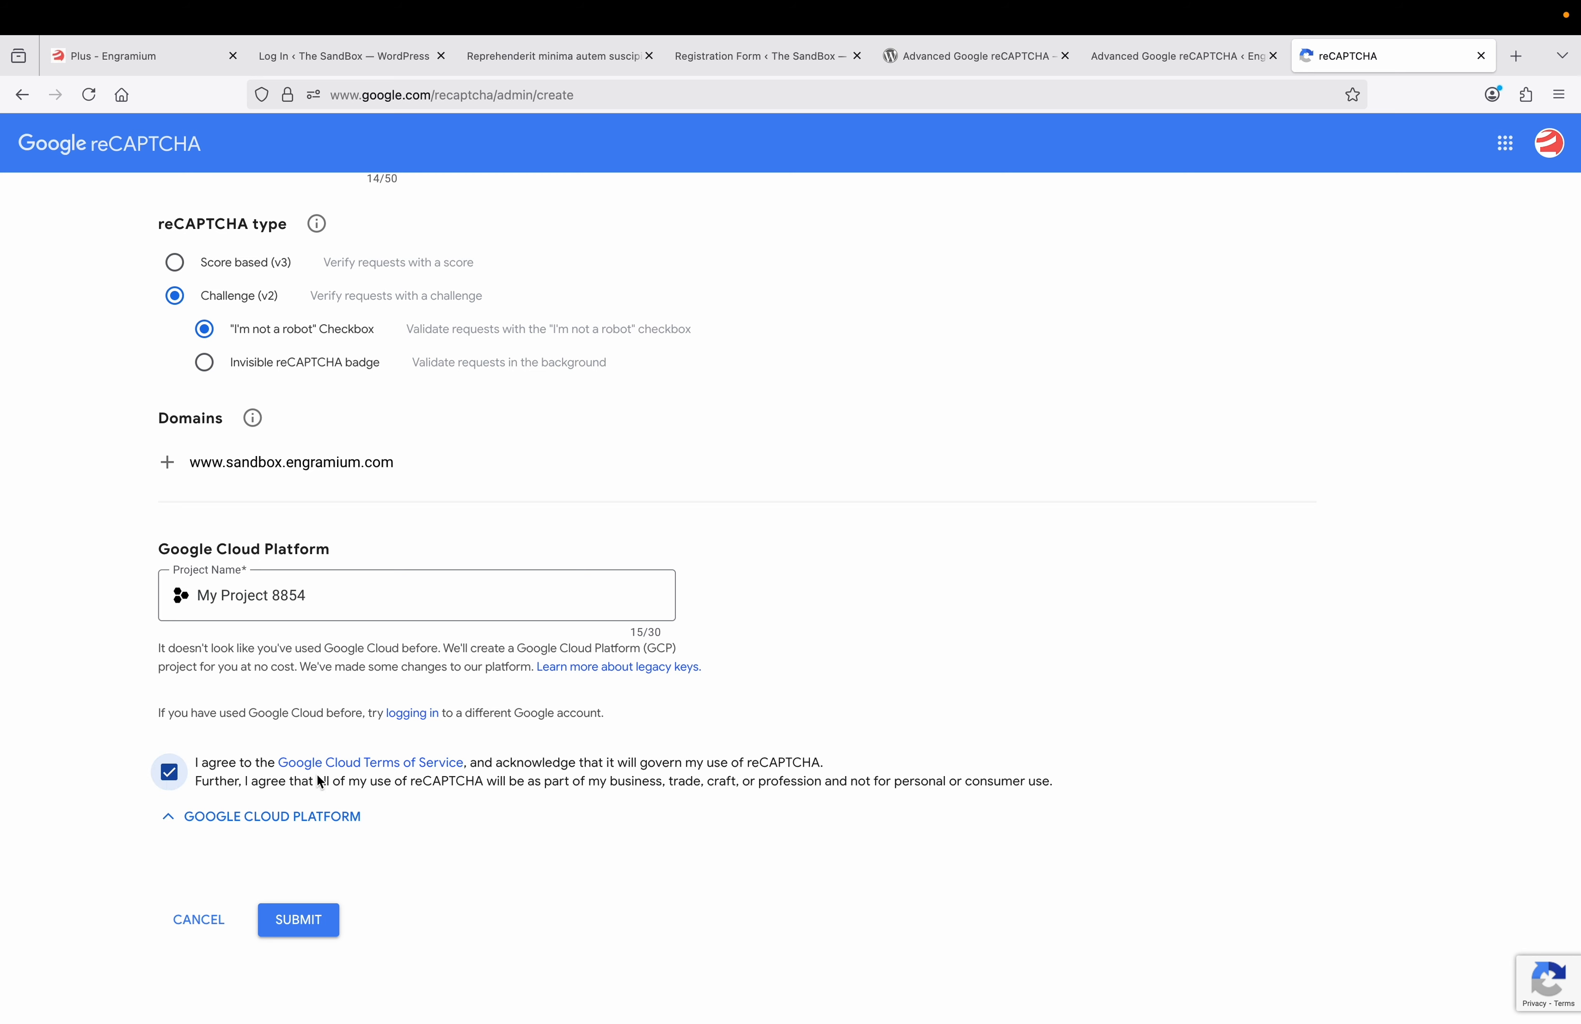
{"action": "left_click", "coordinate": [307, 919]}
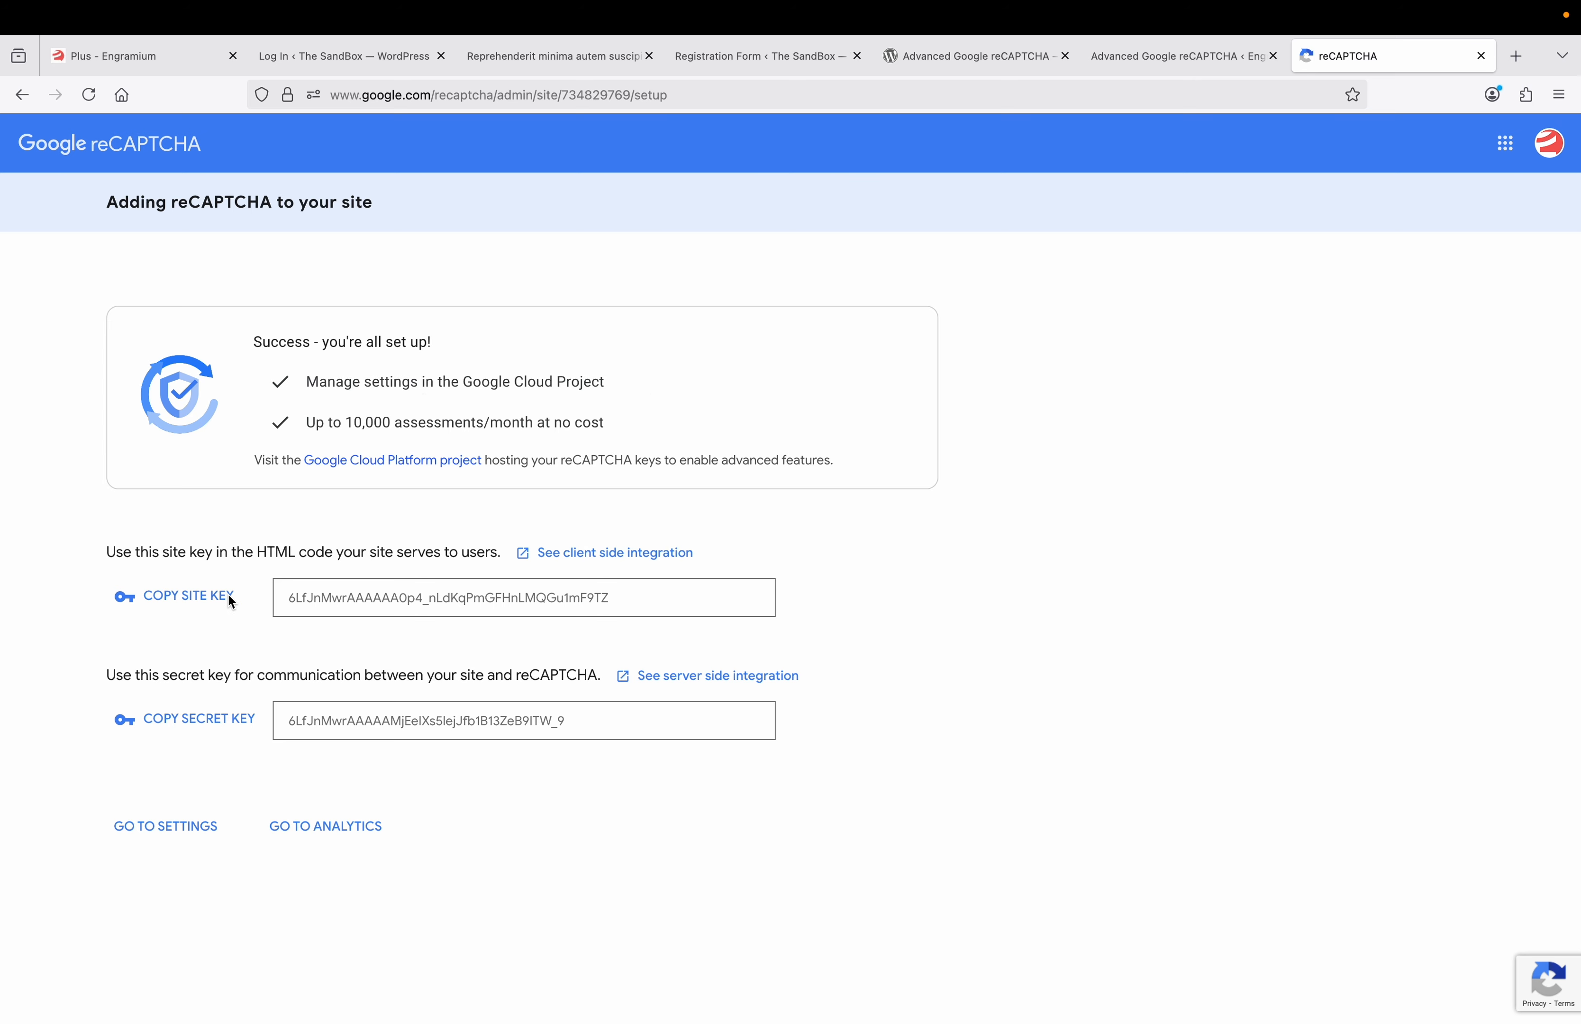
- Copy the generated site key and paste it as the Captcha Site Key in the WordPress plugin settings
{"action": "left_click", "coordinate": [194, 601]}
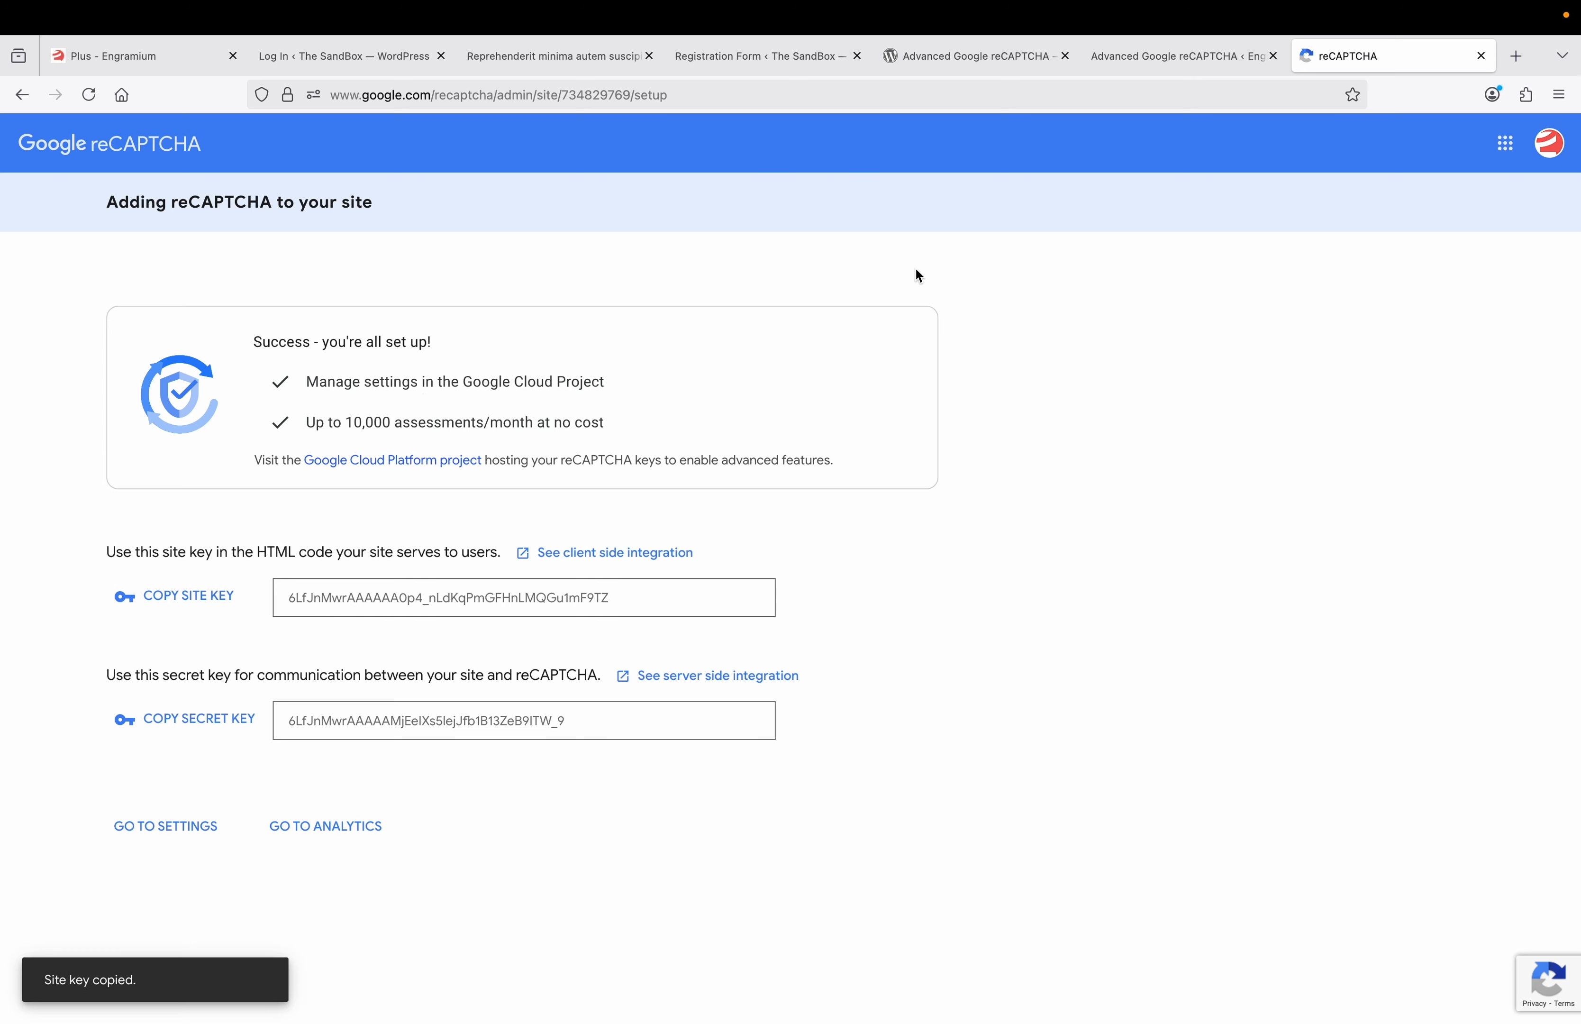
{"action": "left_click", "coordinate": [1116, 63]}
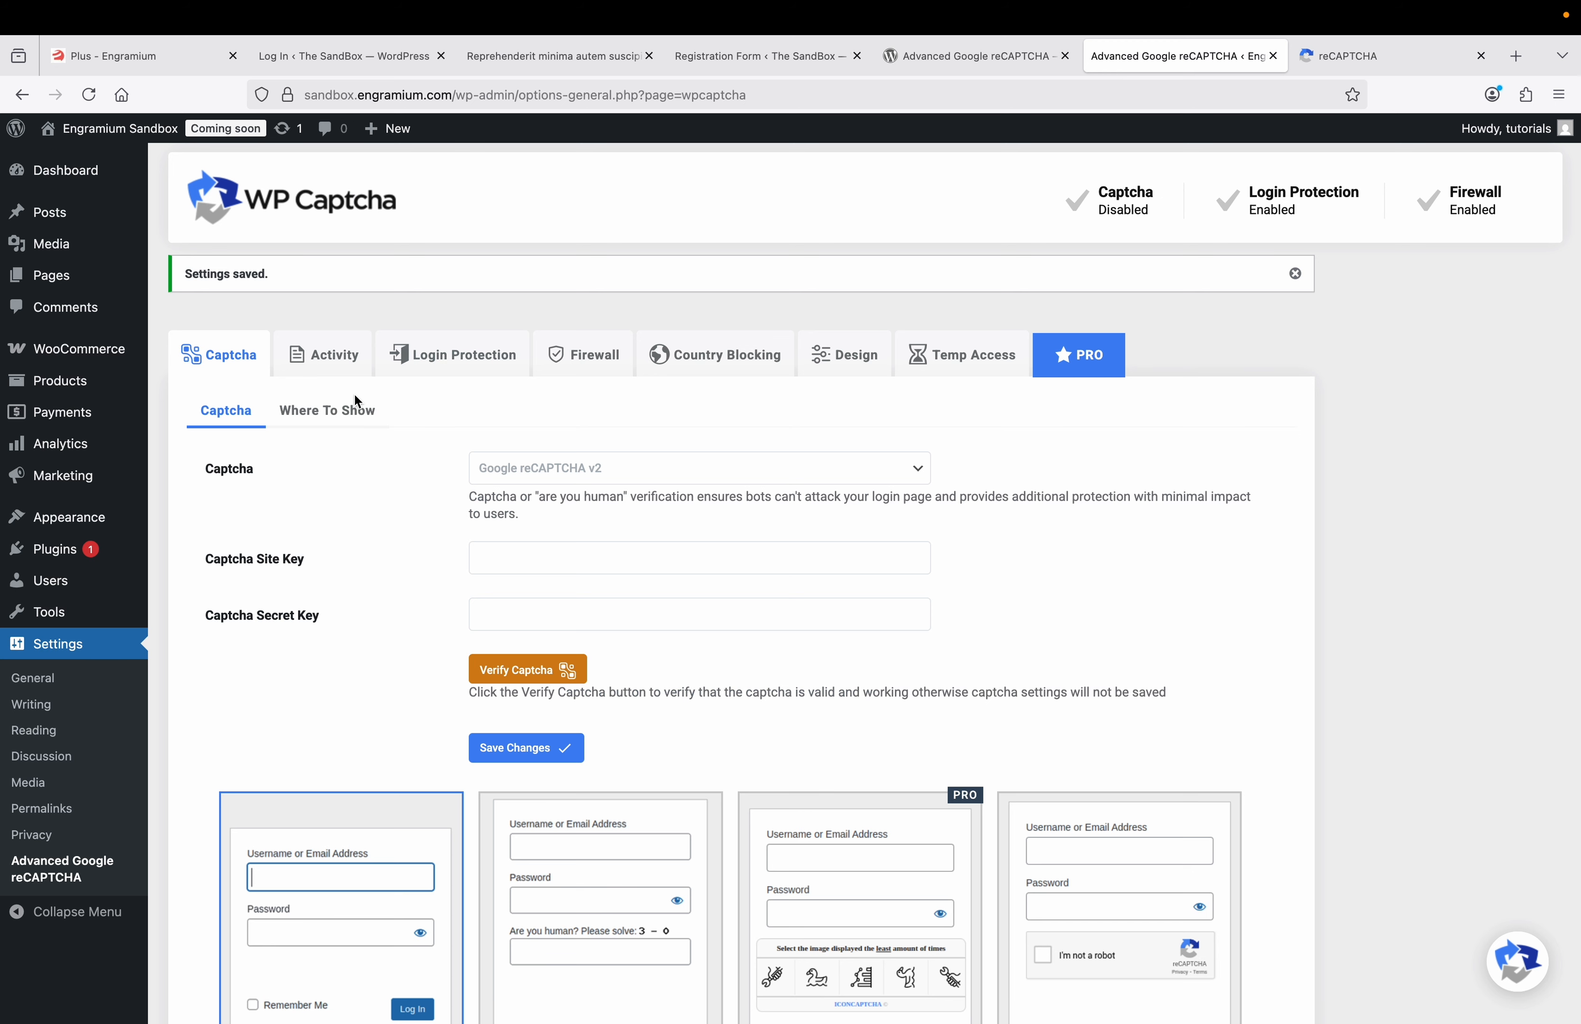
{"action": "left_click", "coordinate": [526, 558]}
{"action": "key", "text": "super+v"}
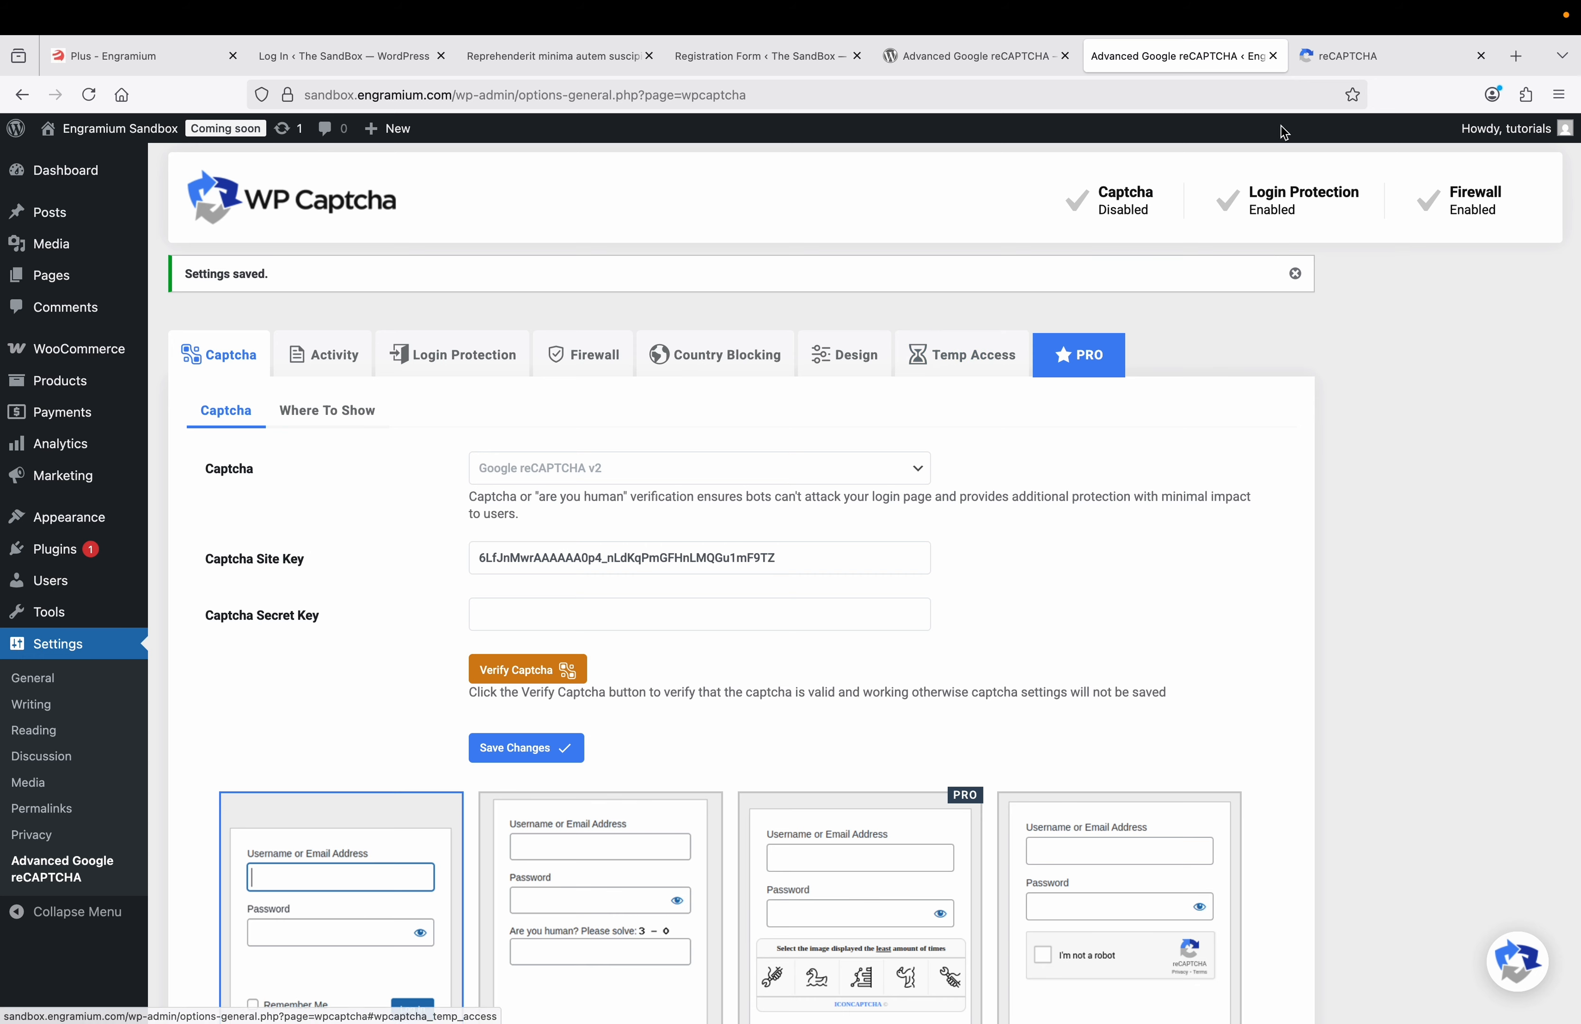
- Copy the generated secret key from Google reCAPTCHA and paste it as the Captcha Secret Key in the WordPress plugin settings
{"action": "left_click", "coordinate": [1329, 68]}
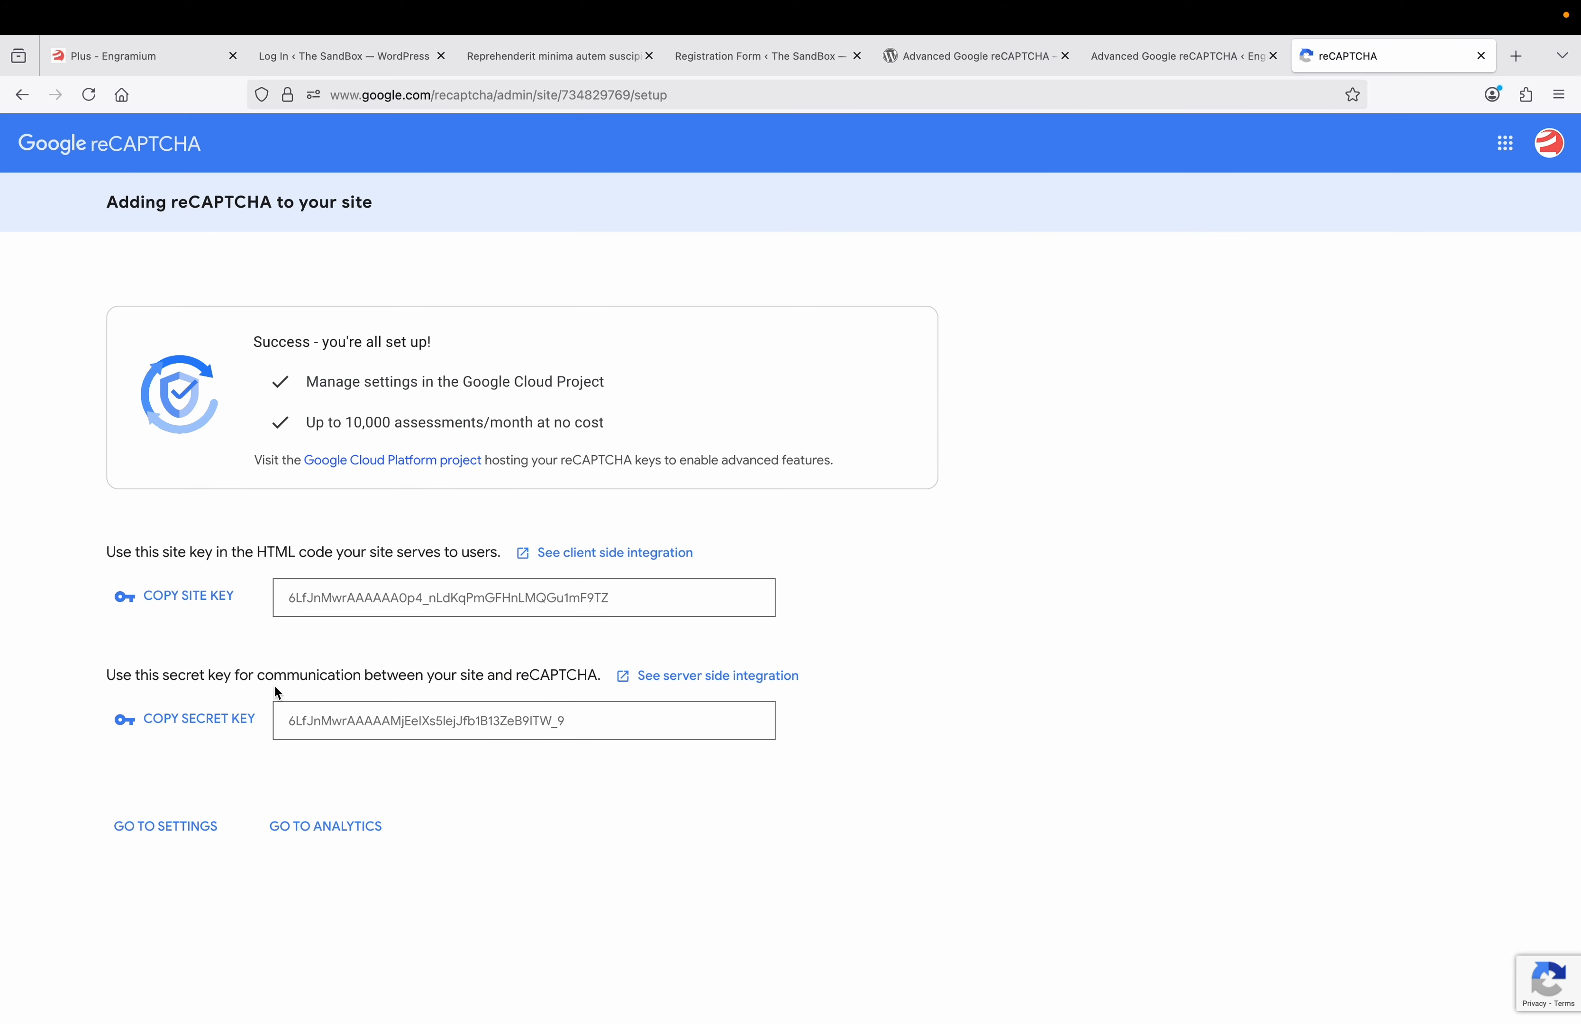
{"action": "left_click", "coordinate": [200, 719]}
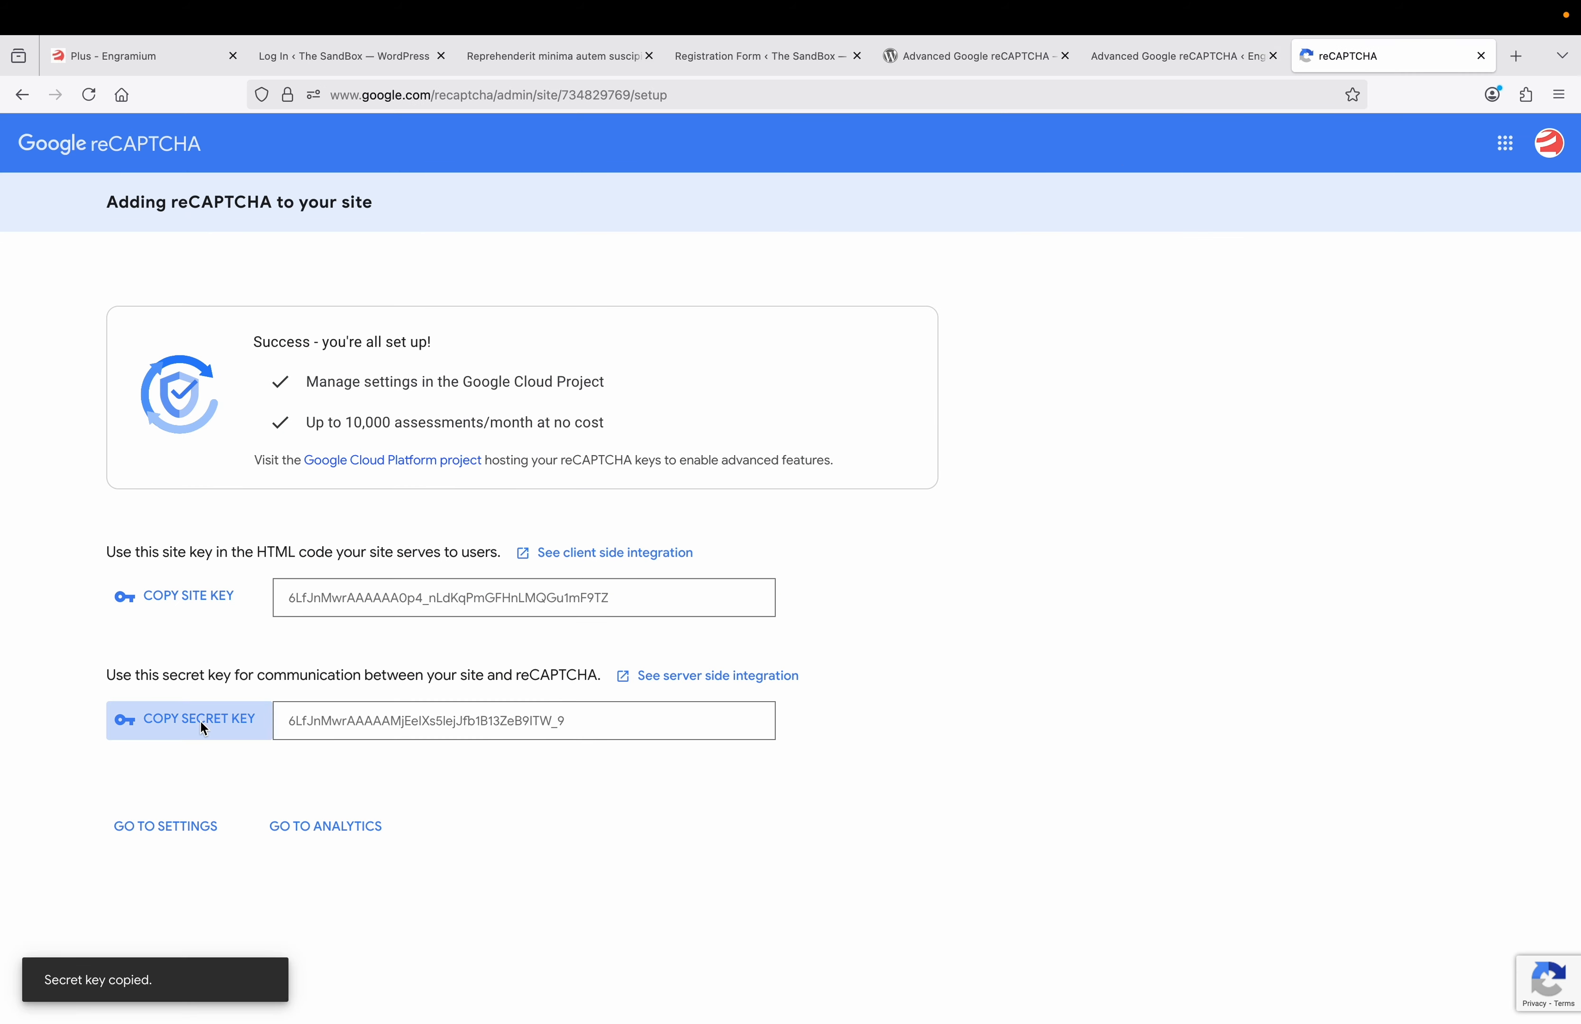
{"action": "left_click", "coordinate": [1131, 60]}
{"action": "left_click", "coordinate": [537, 620]}
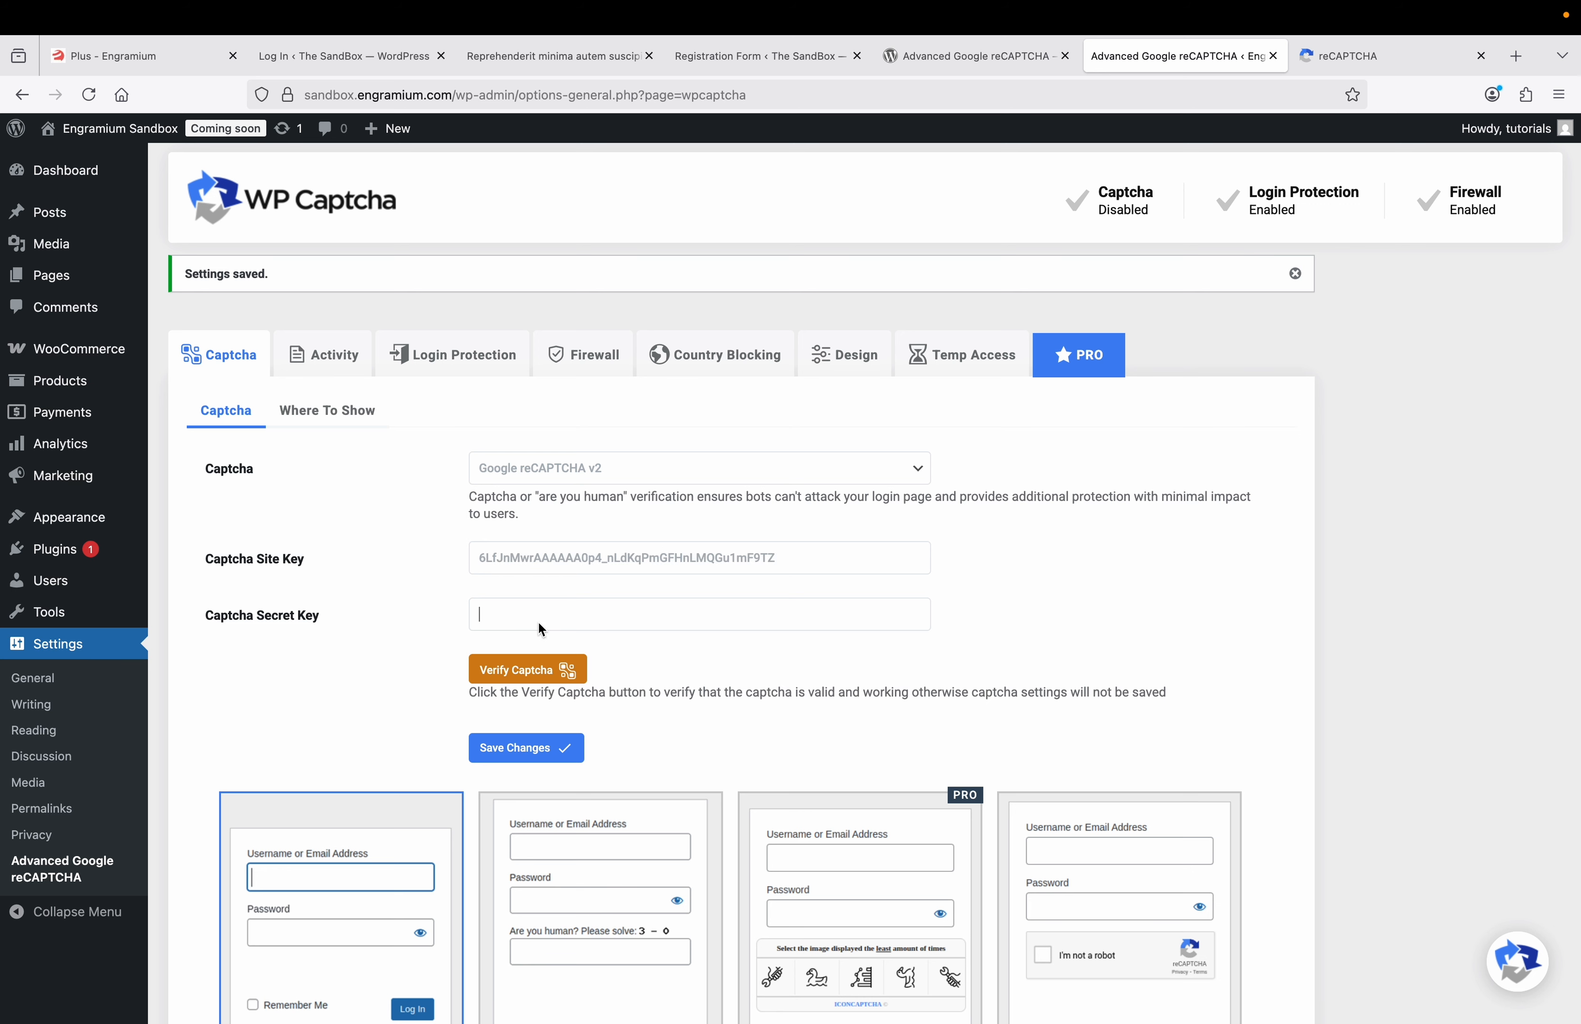
{"action": "key", "text": "super+v"}
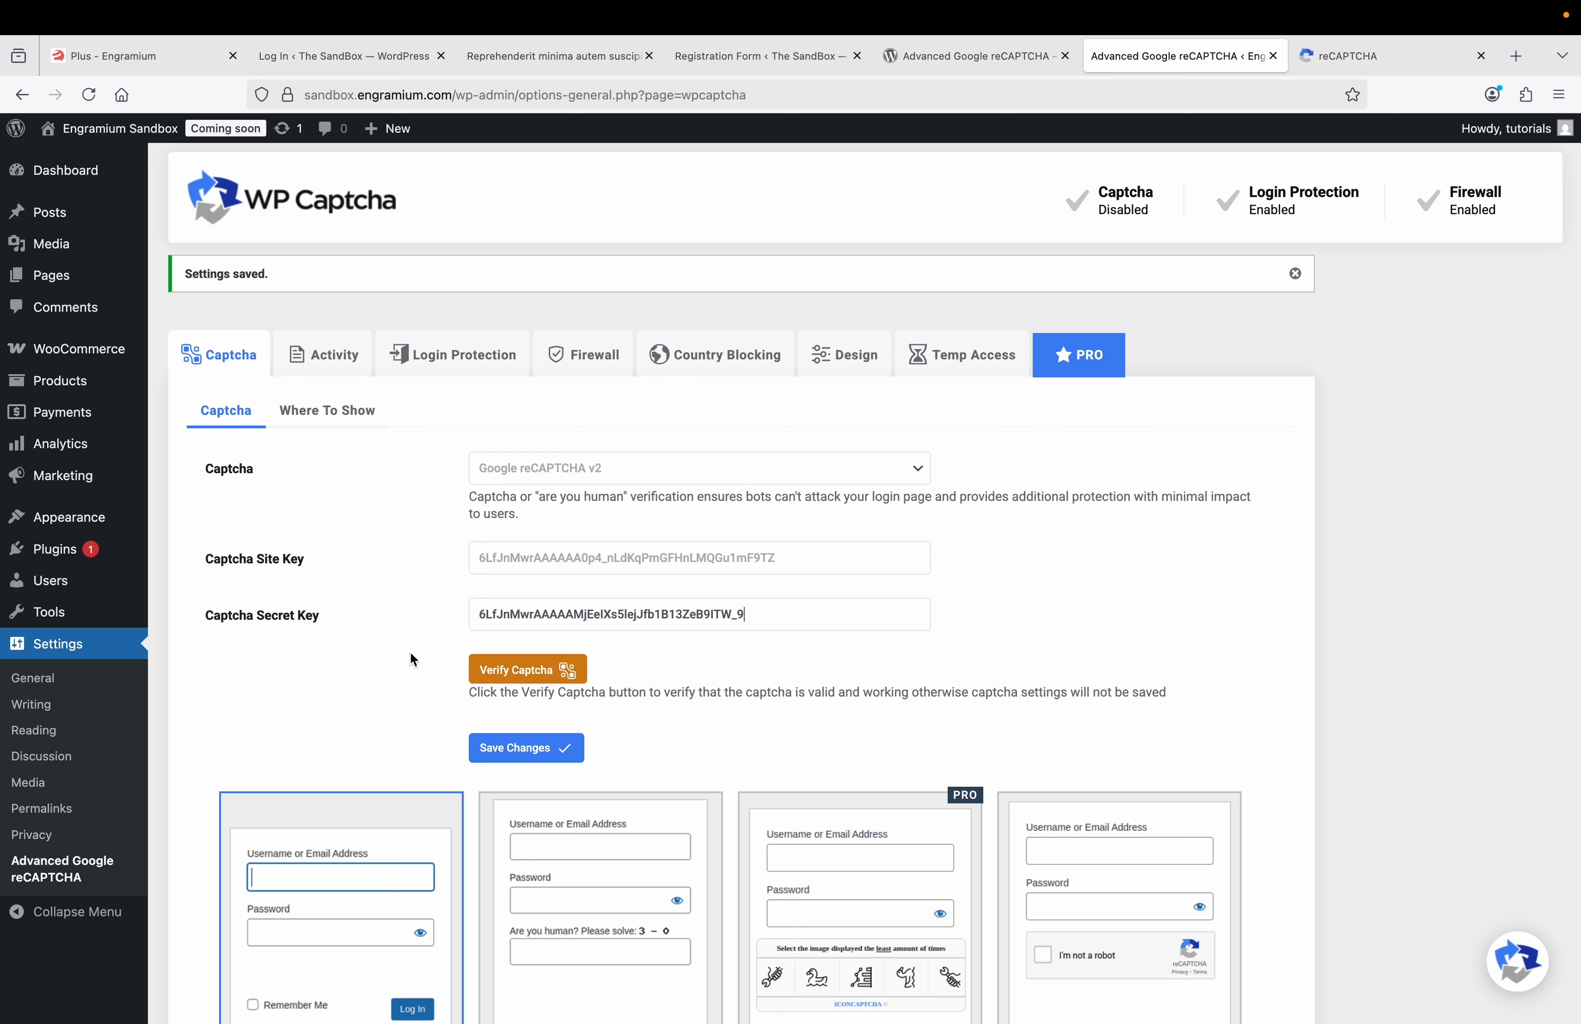
- Verify the Google reCAPTCHA v2 keys by completing the I'm not a robot check, and save the captcha settings
{"action": "left_click", "coordinate": [500, 672]}
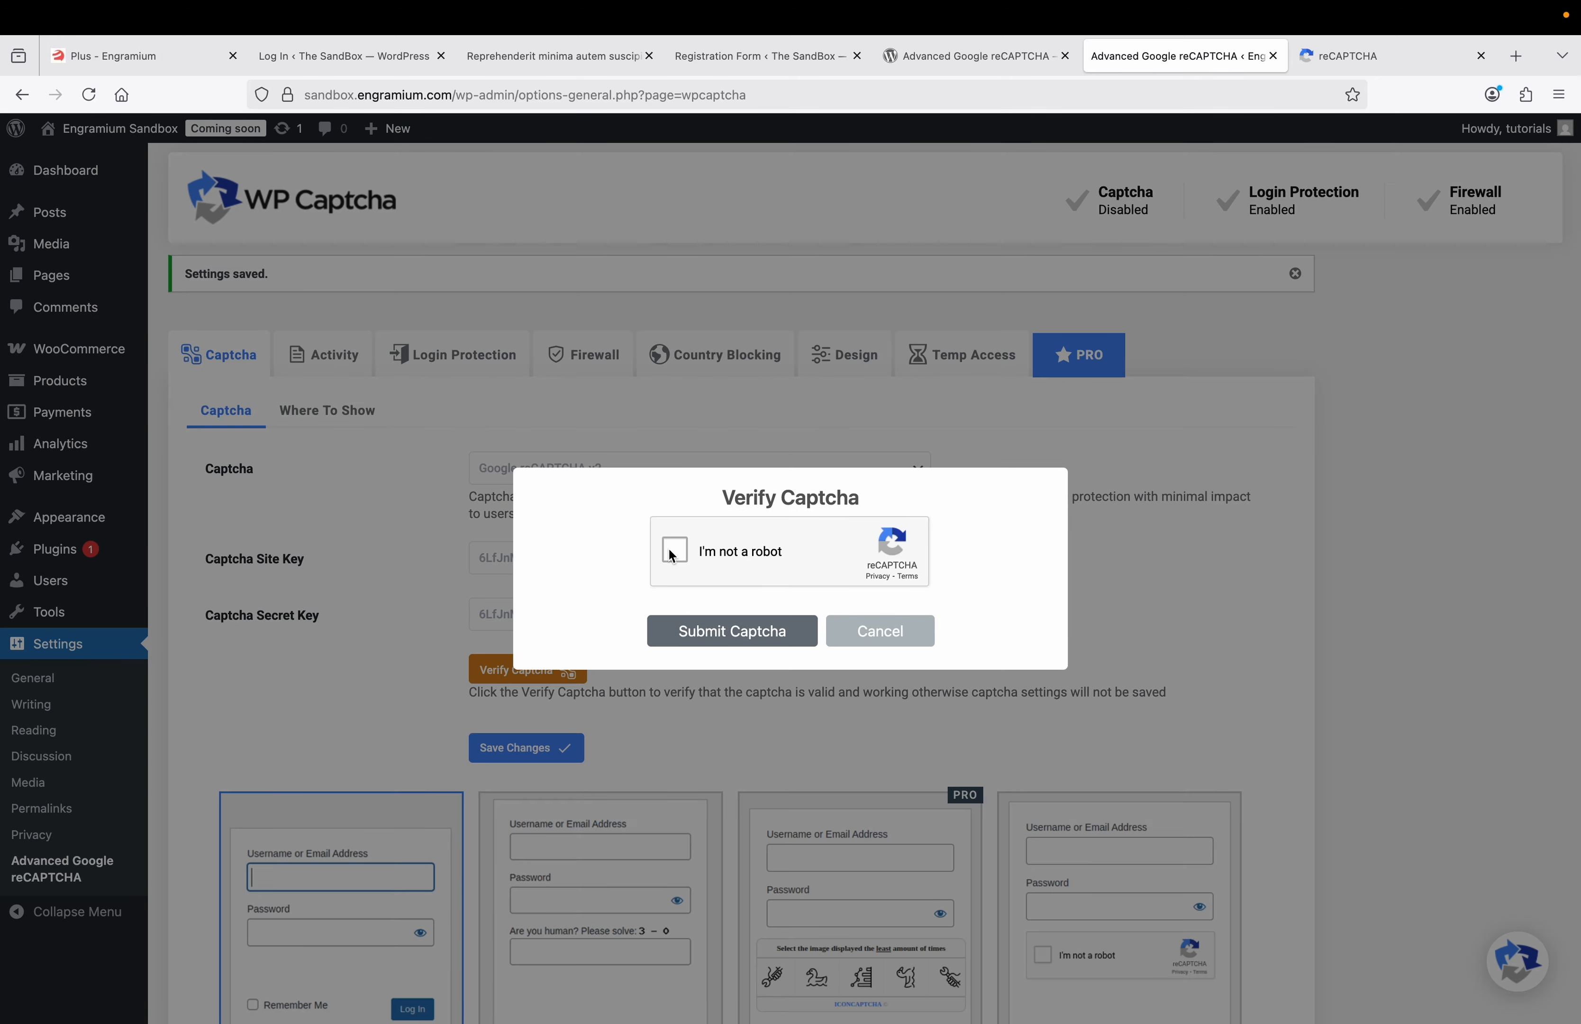
{"action": "left_click", "coordinate": [673, 553]}
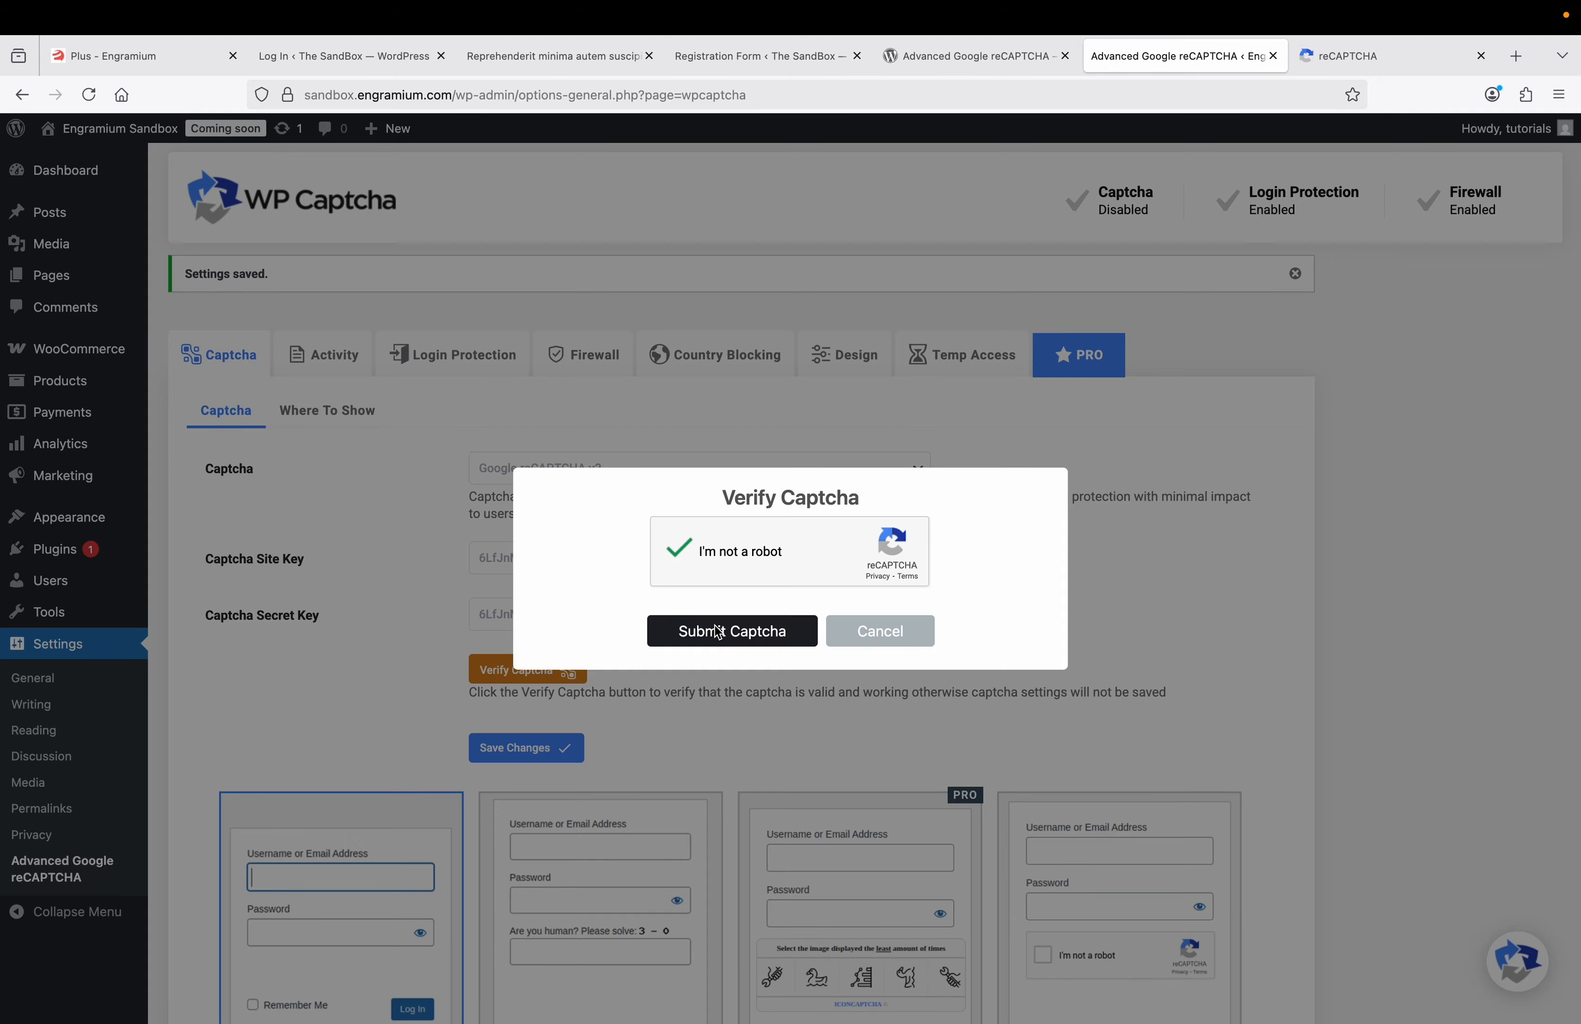
{"action": "left_click", "coordinate": [718, 632]}
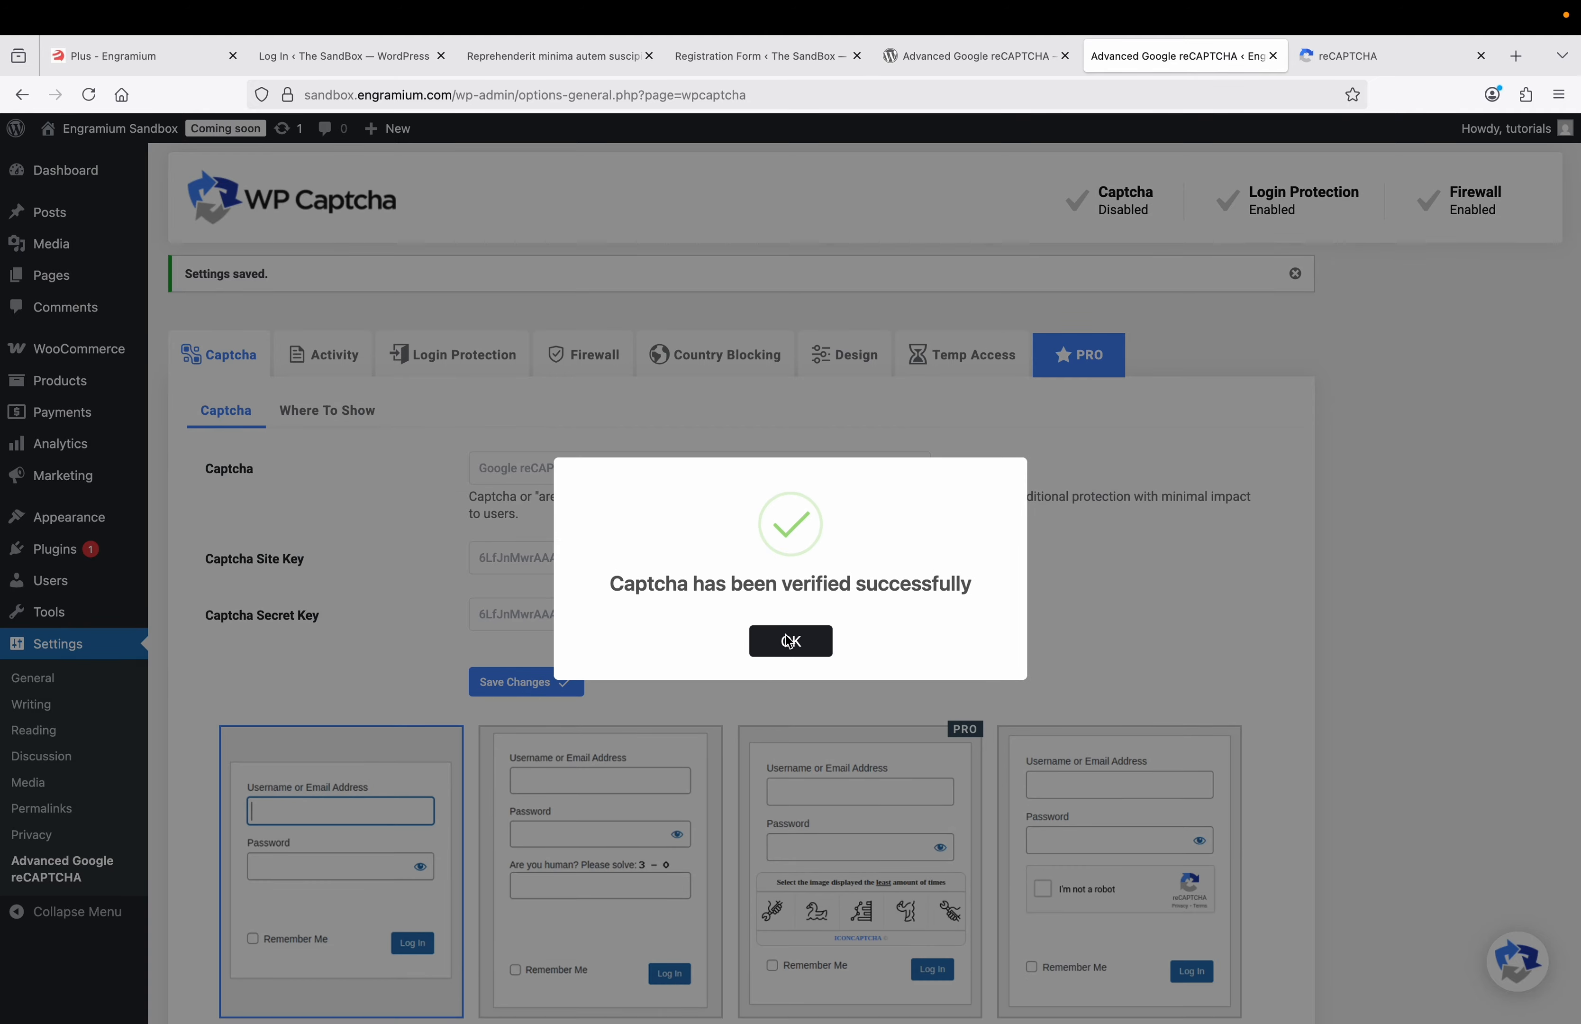
{"action": "left_click", "coordinate": [789, 642]}
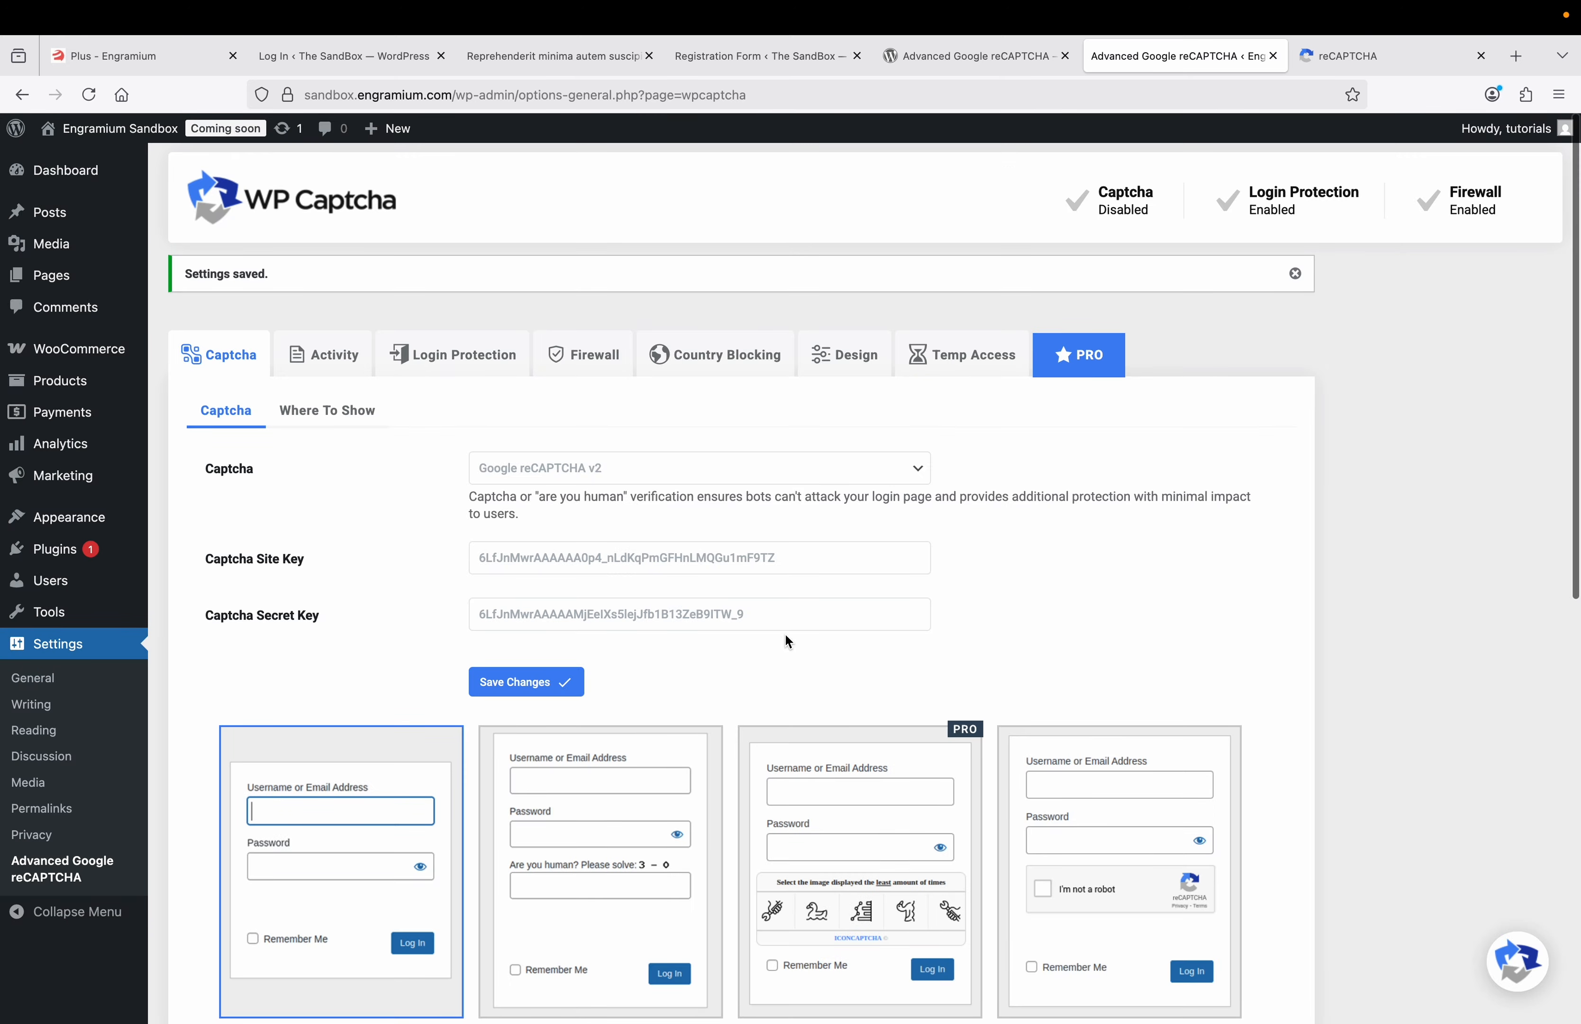
{"action": "left_click", "coordinate": [525, 682]}
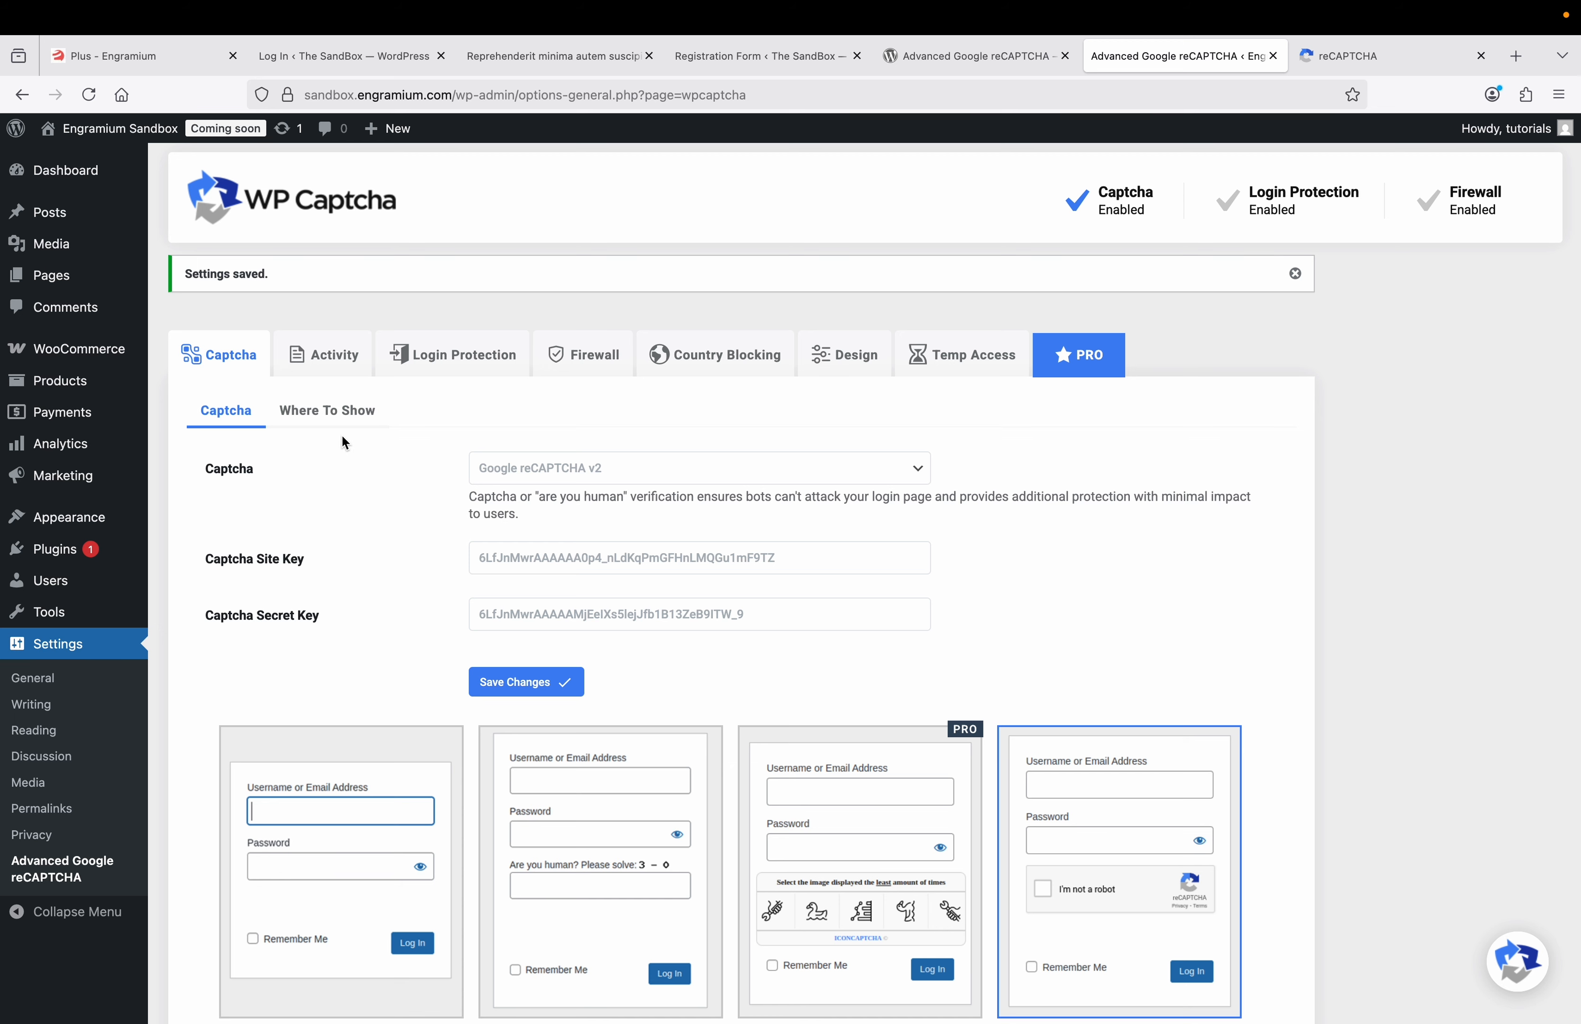
- Keep the captcha enabled for the login, registration, lost password, comment and WooCommerce forms, and save these display settings
{"action": "left_click", "coordinate": [317, 416]}
{"action": "scroll", "coordinate": [370, 502], "scroll_direction": "down", "scroll_amount": 1}
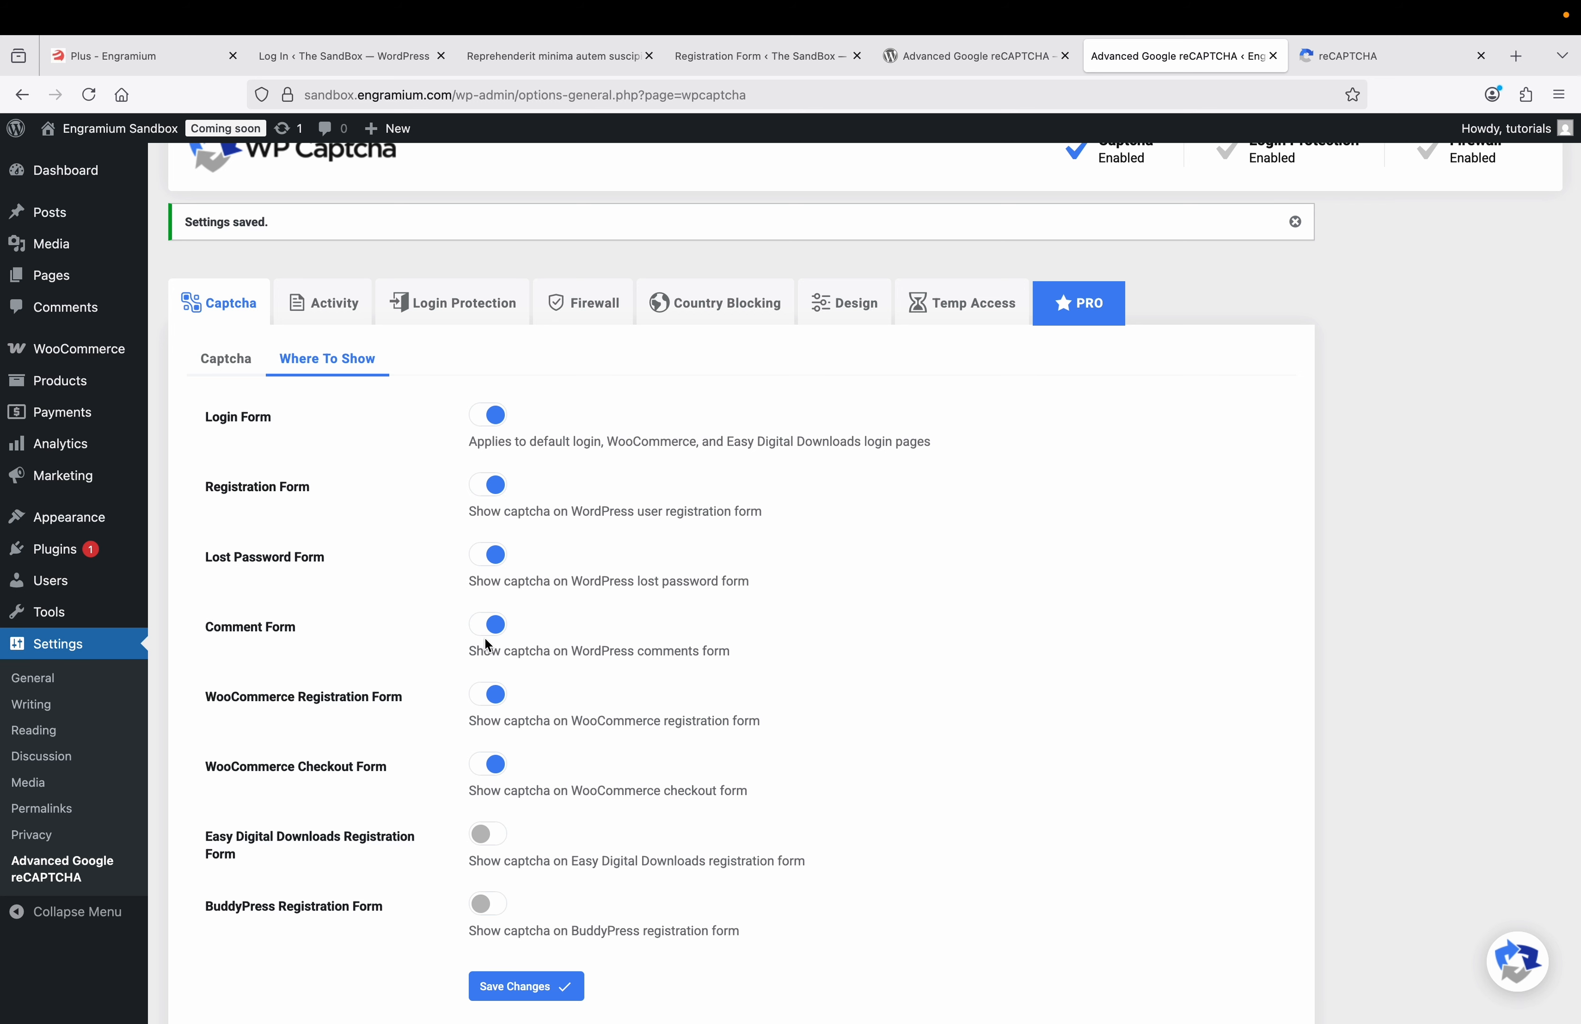
{"action": "scroll", "coordinate": [487, 645], "scroll_direction": "down", "scroll_amount": 3}
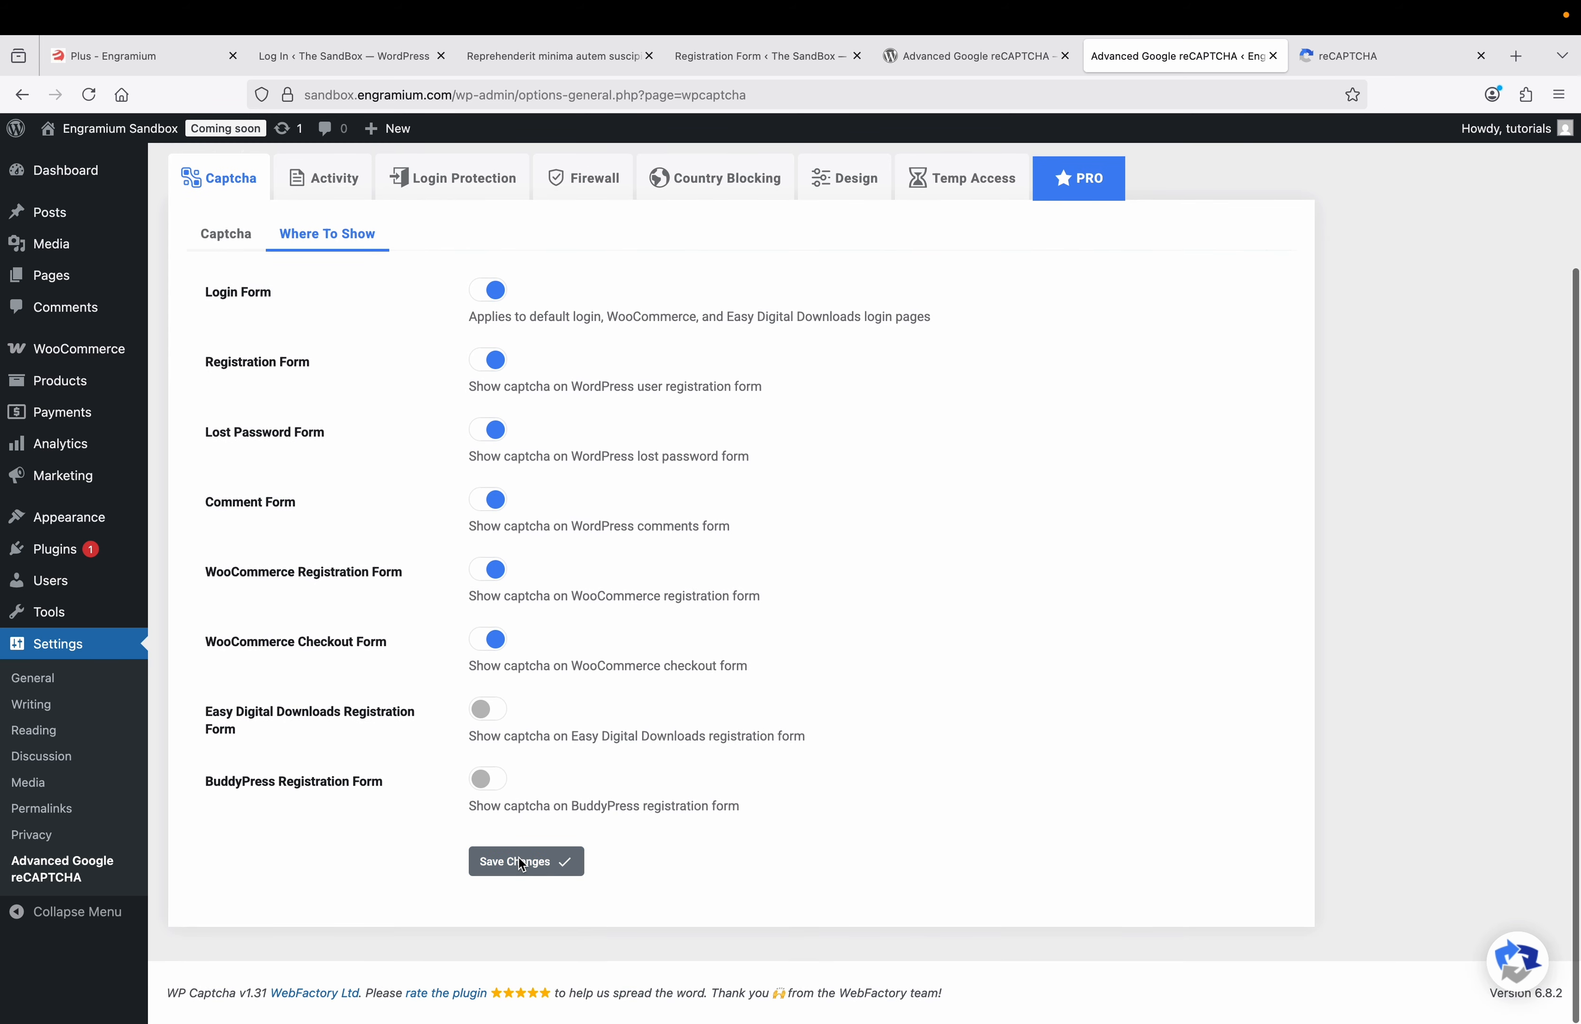
{"action": "left_click", "coordinate": [522, 864]}
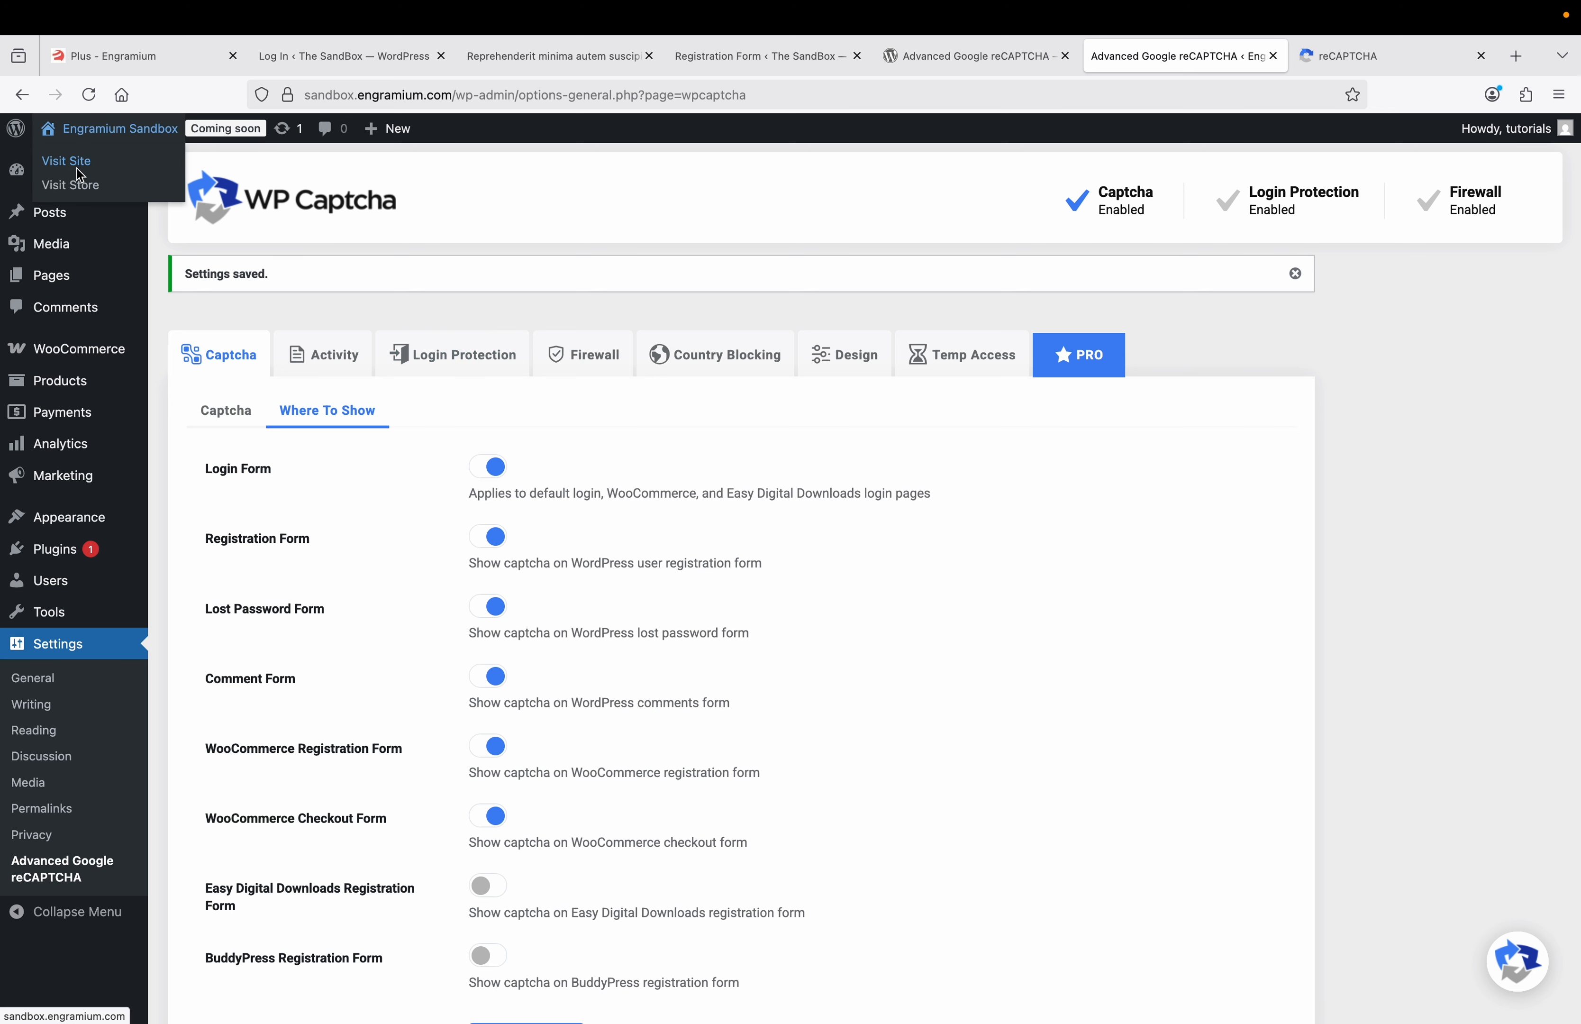
- Open the site's front end and the posts list separately, and view the Hello world! post down to its comment form
{"action": "right_click", "coordinate": [78, 166]}
{"action": "left_click", "coordinate": [99, 177]}
{"action": "mouse_move", "coordinate": [50, 213]}
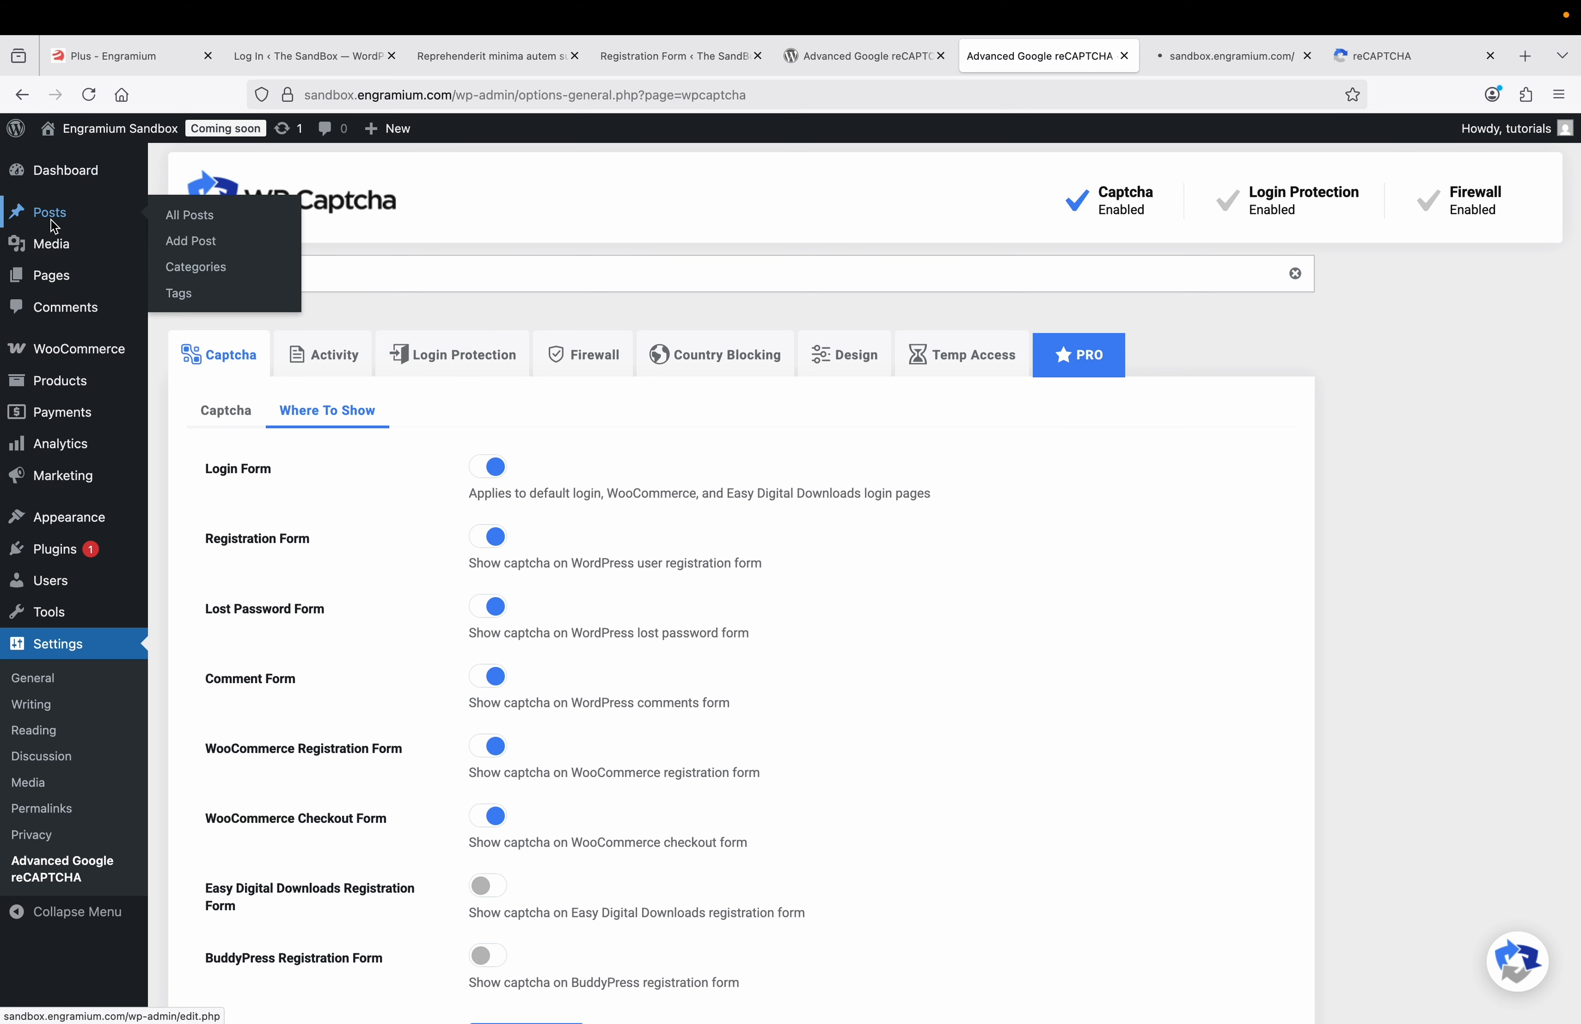
{"action": "right_click", "coordinate": [185, 222]}
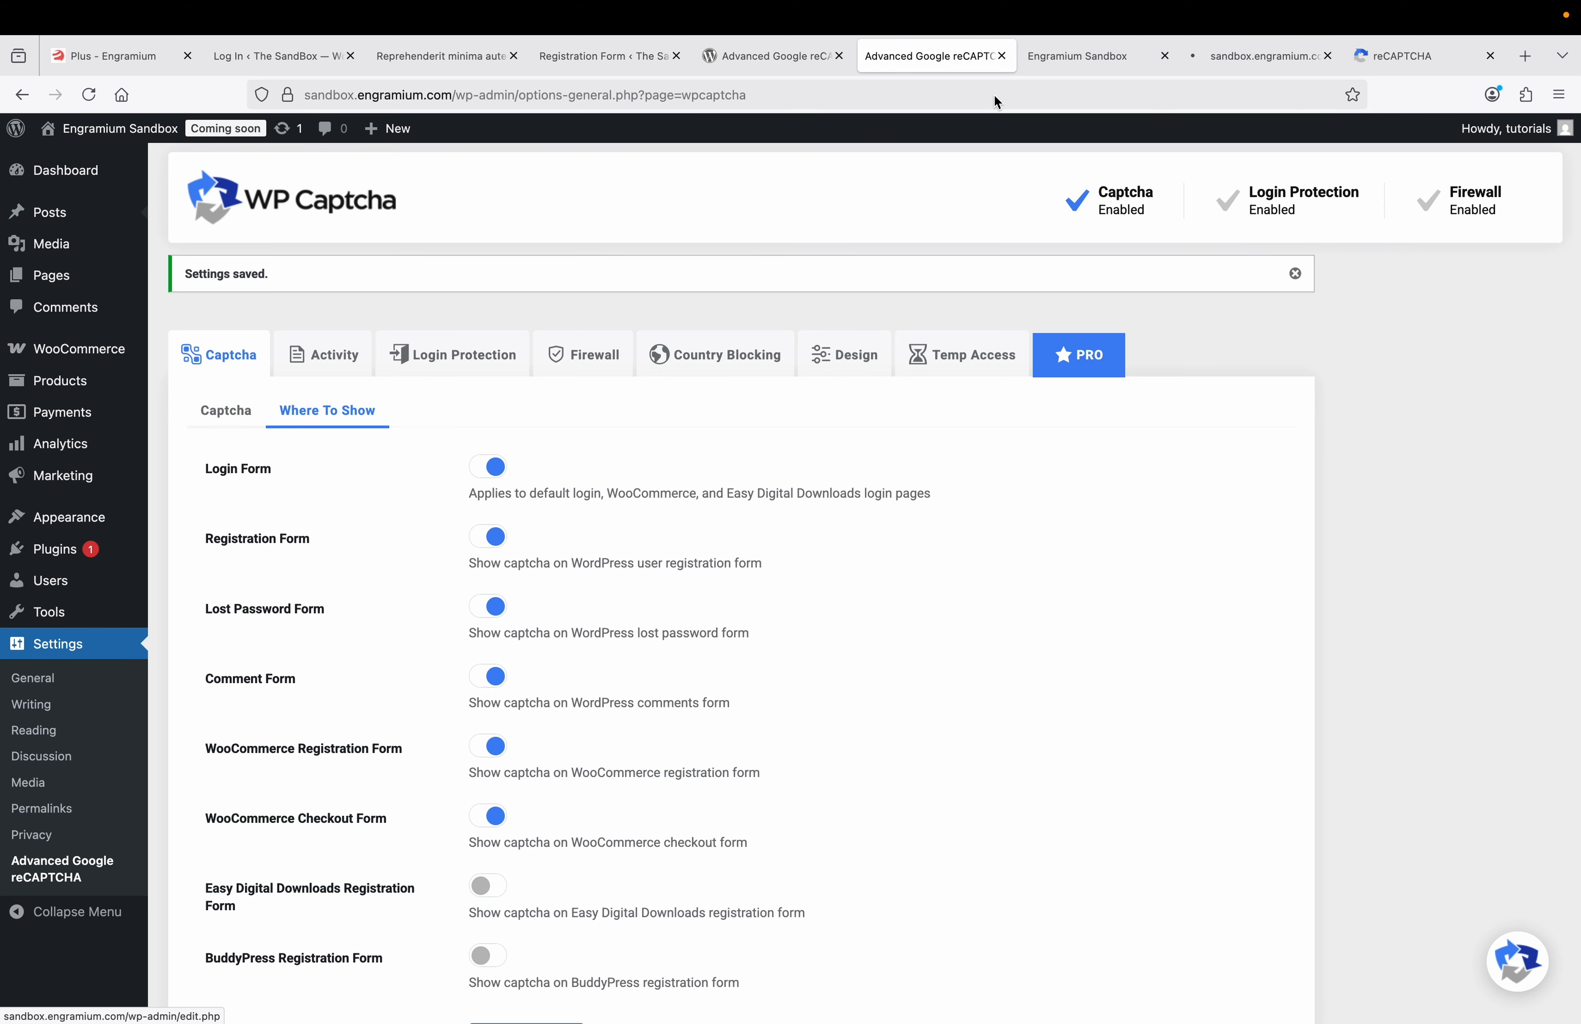
{"action": "left_click", "coordinate": [1224, 53]}
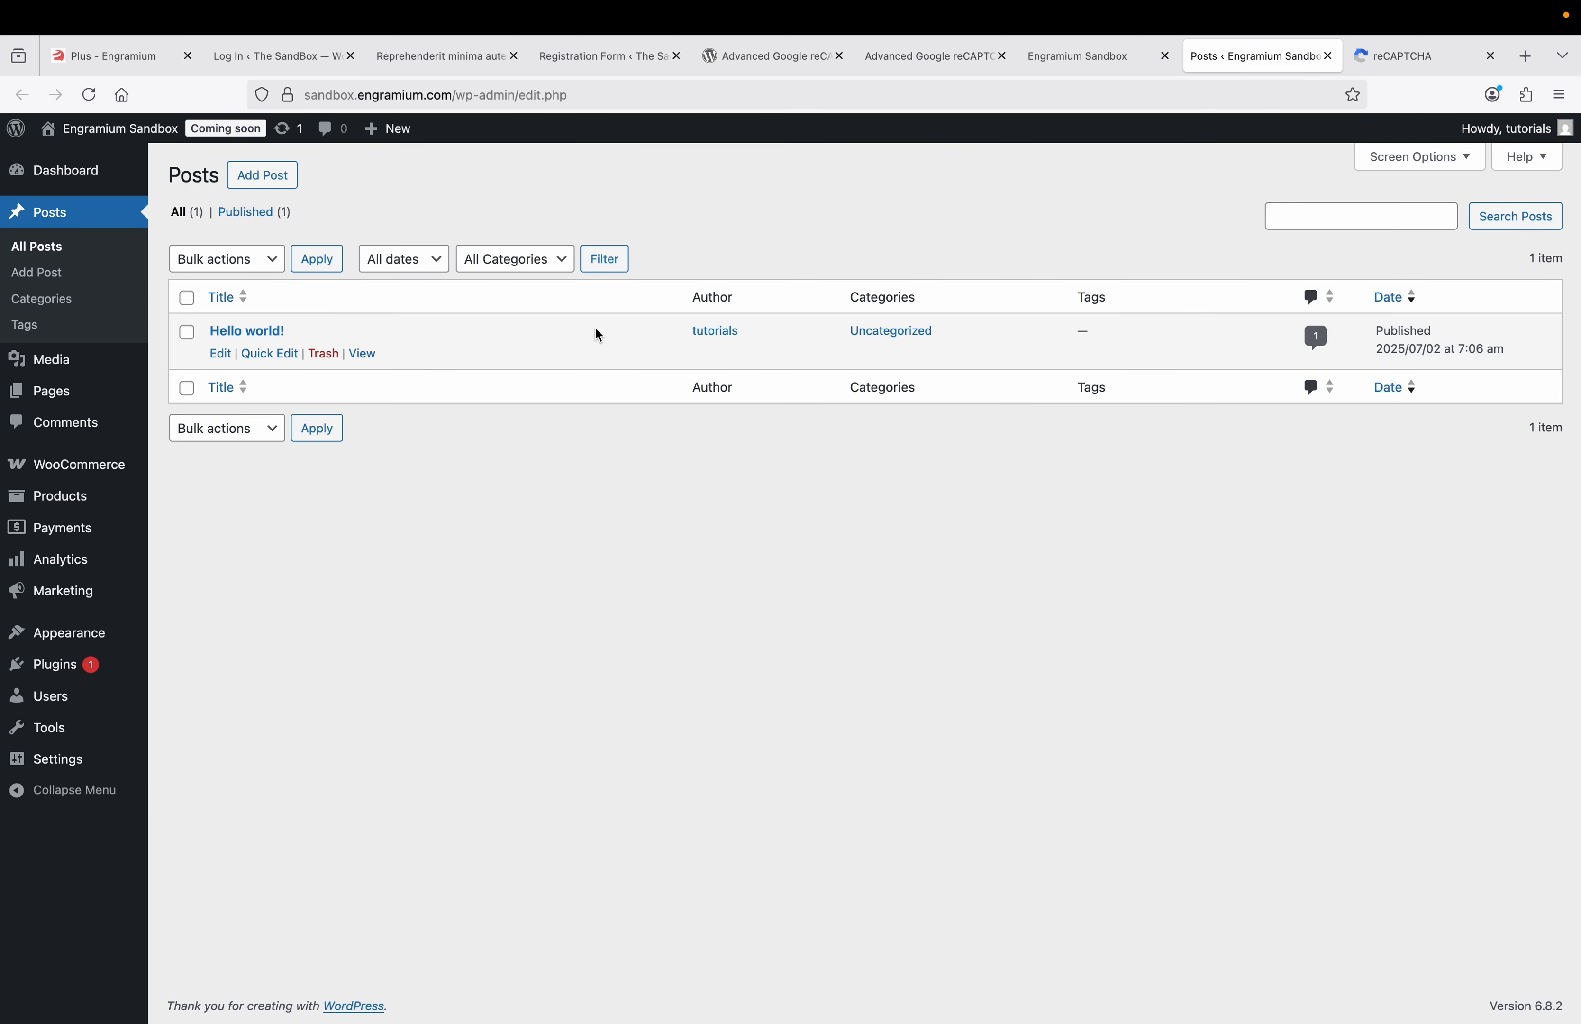
{"action": "right_click", "coordinate": [363, 353]}
{"action": "key", "text": "Escape"}
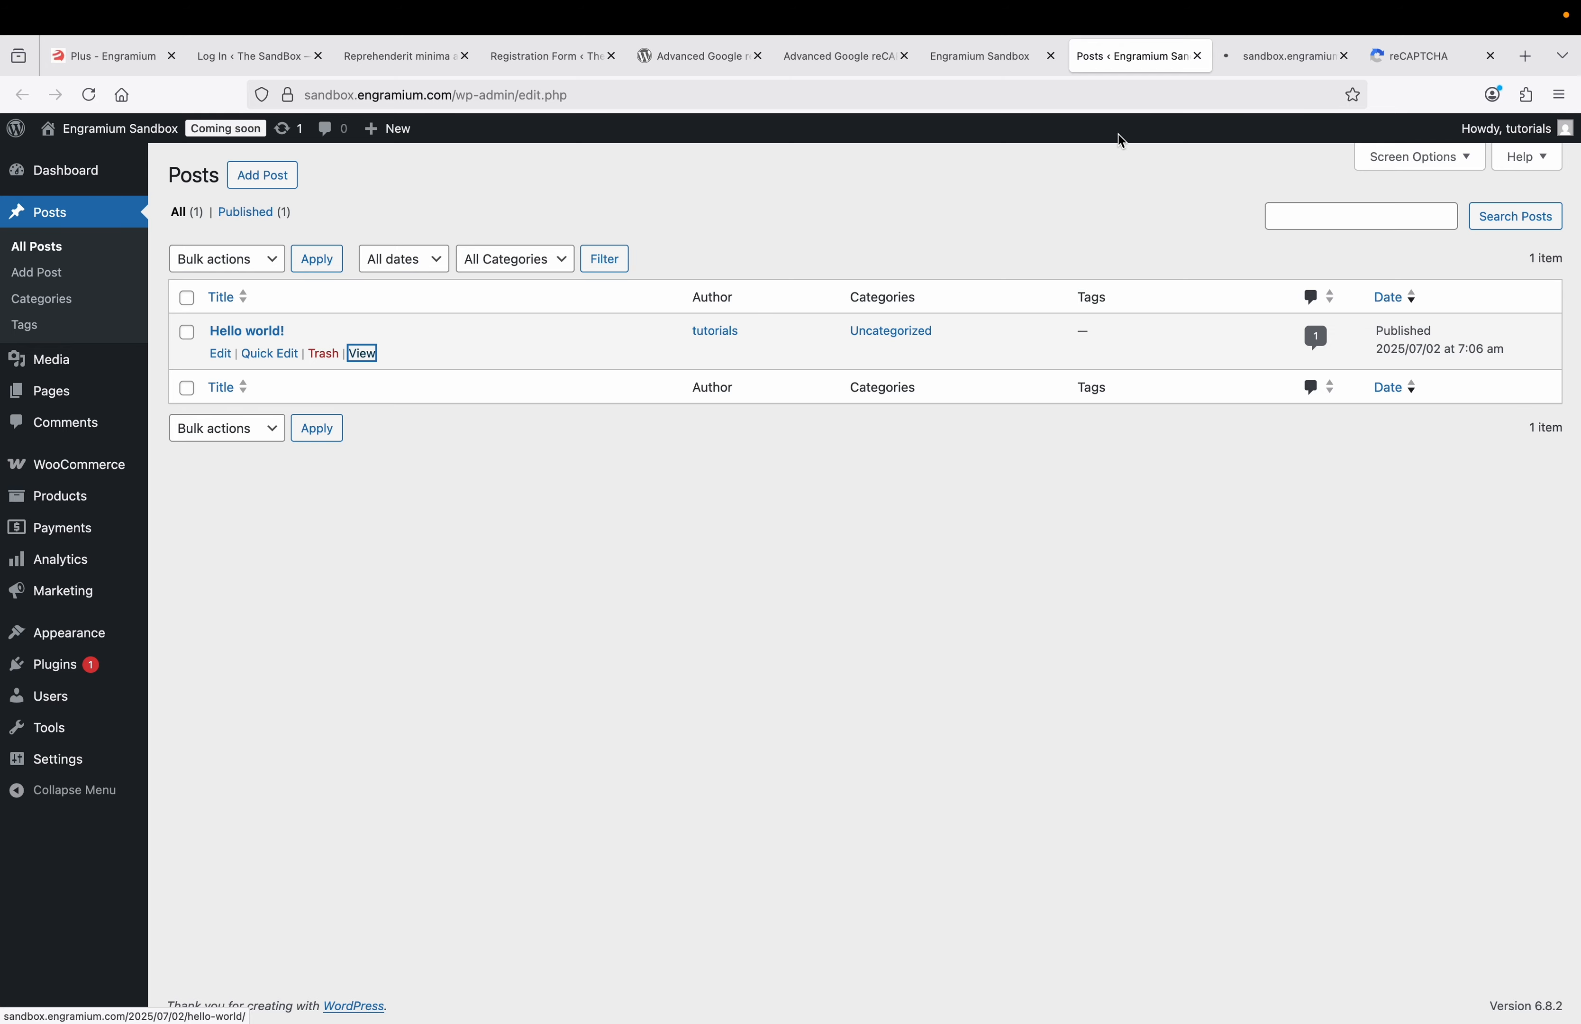
{"action": "left_click", "coordinate": [1244, 64]}
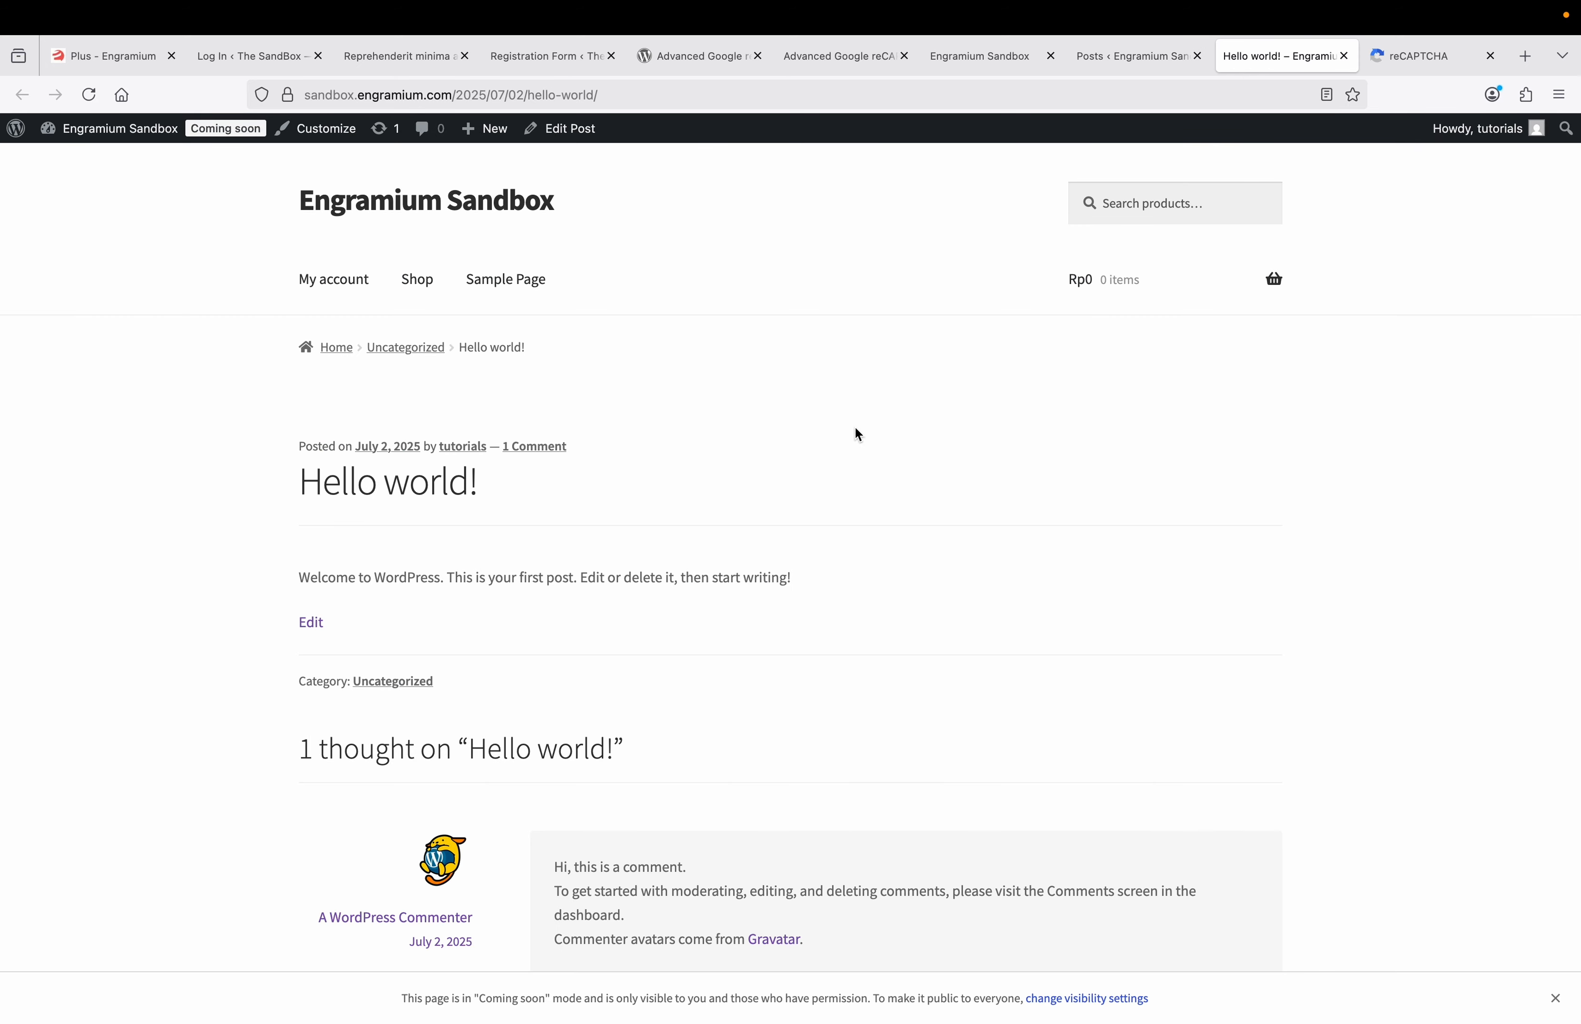
{"action": "scroll", "coordinate": [855, 428], "scroll_direction": "down", "scroll_amount": 10}
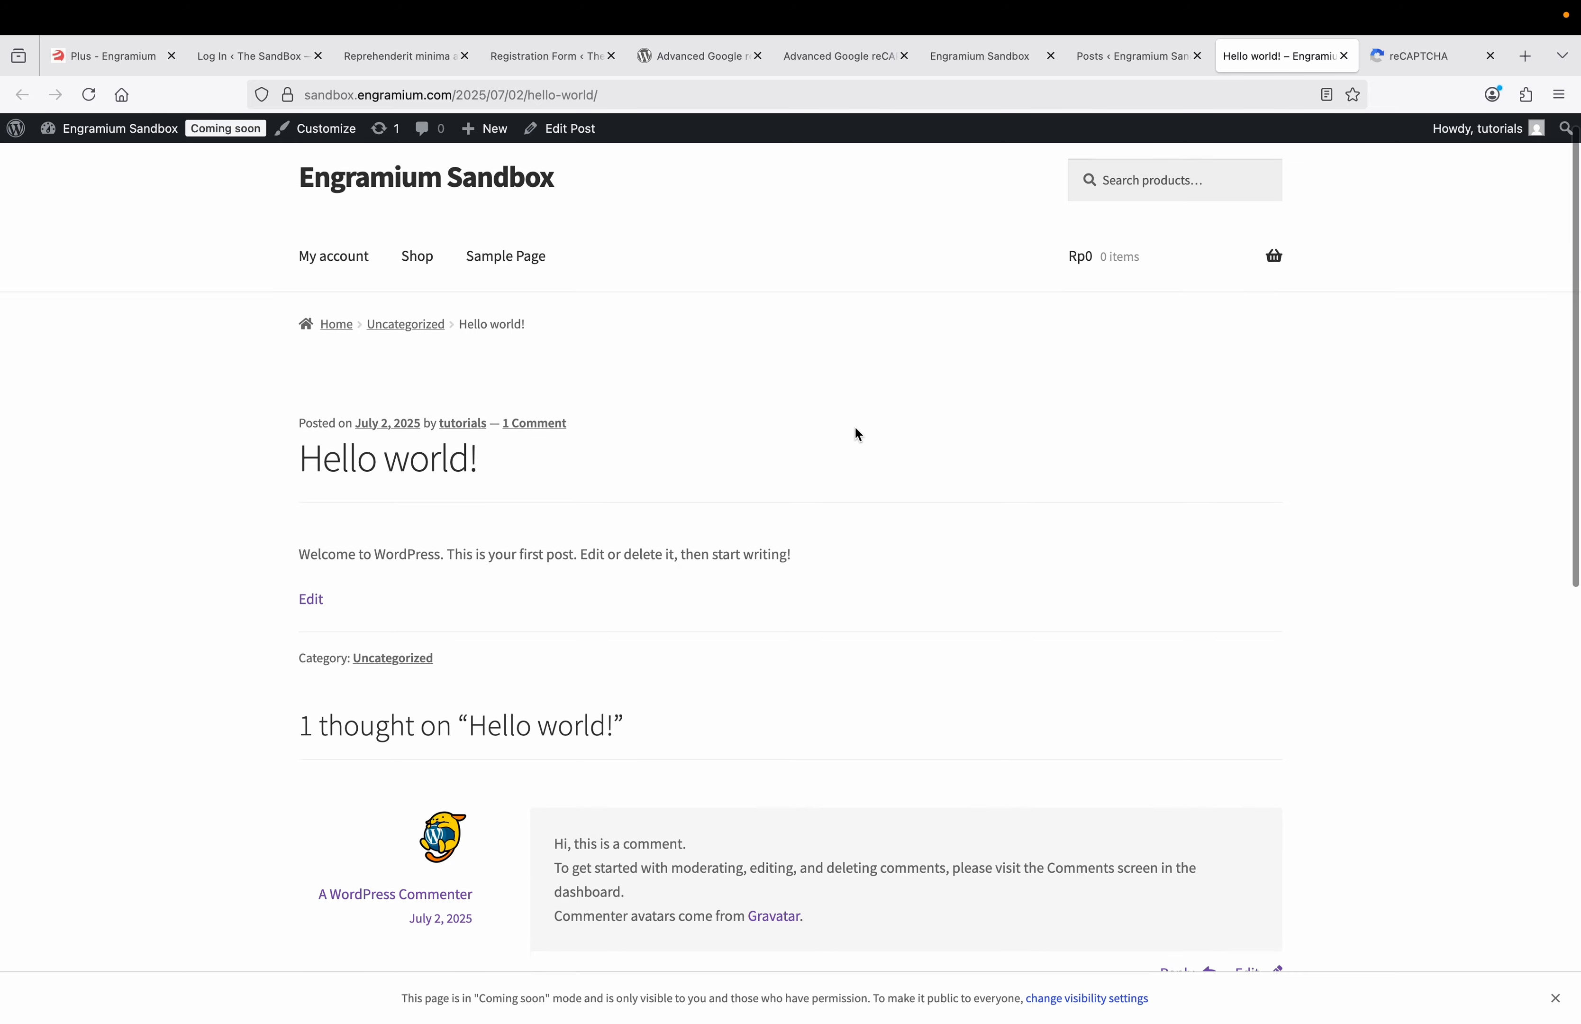
{"action": "scroll", "coordinate": [855, 426], "scroll_direction": "up", "scroll_amount": 5}
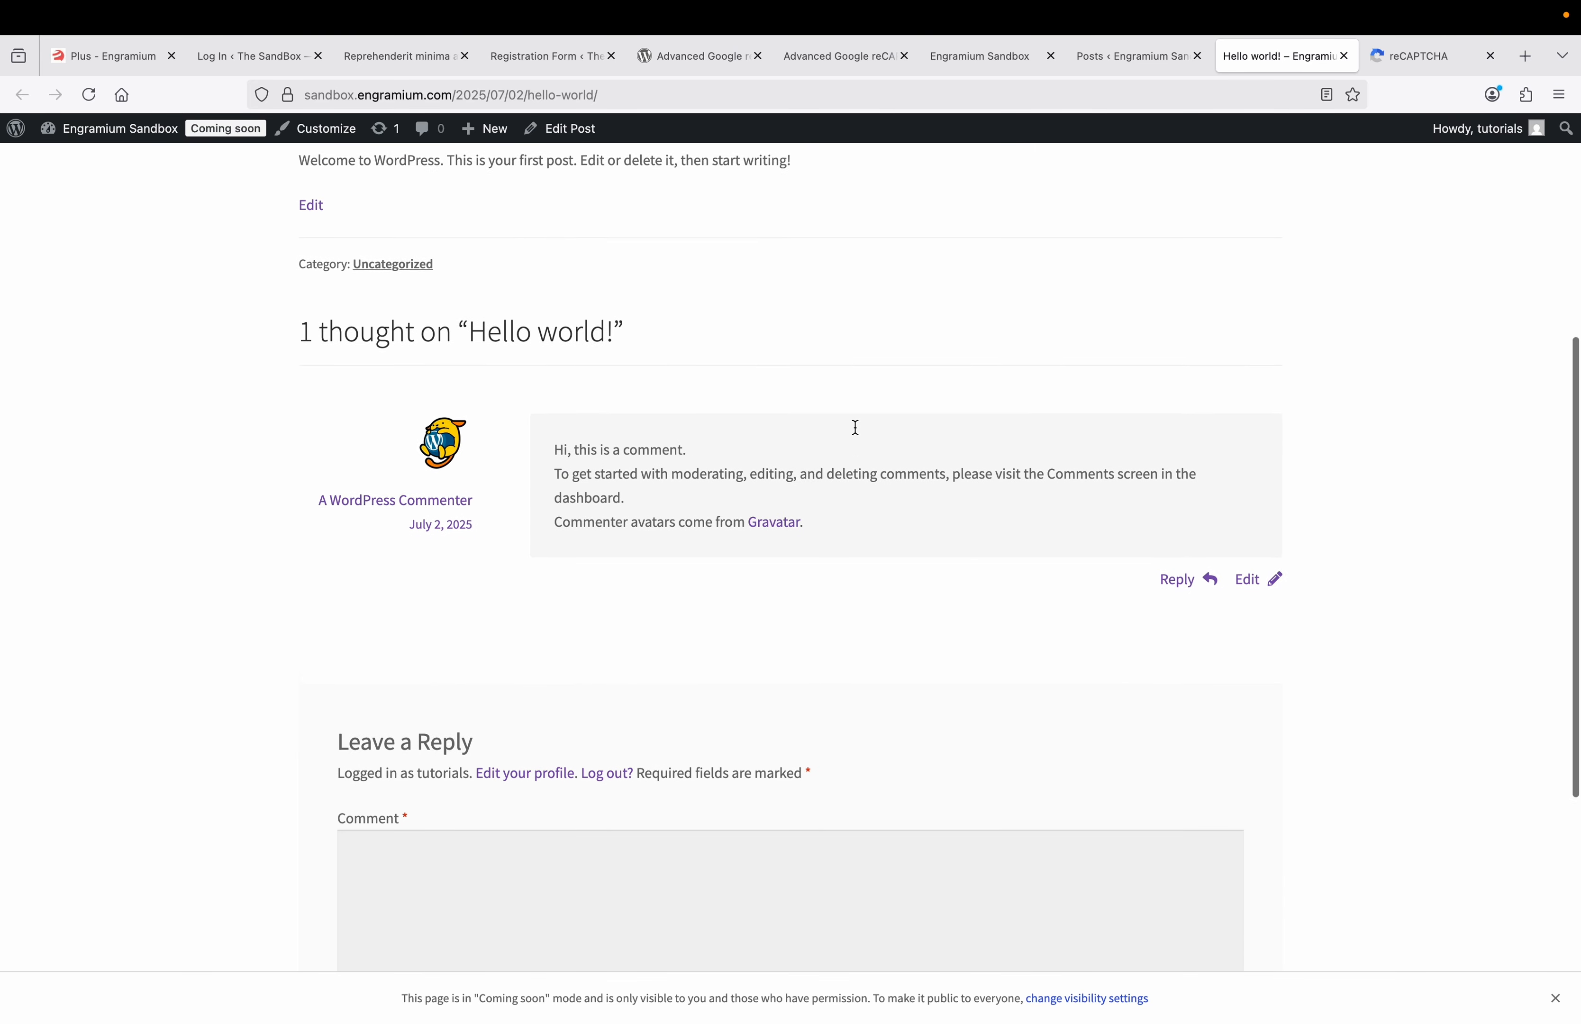
- Log out of WordPress and check the login and lost password forms for the captcha
{"action": "mouse_move", "coordinate": [1478, 128]}
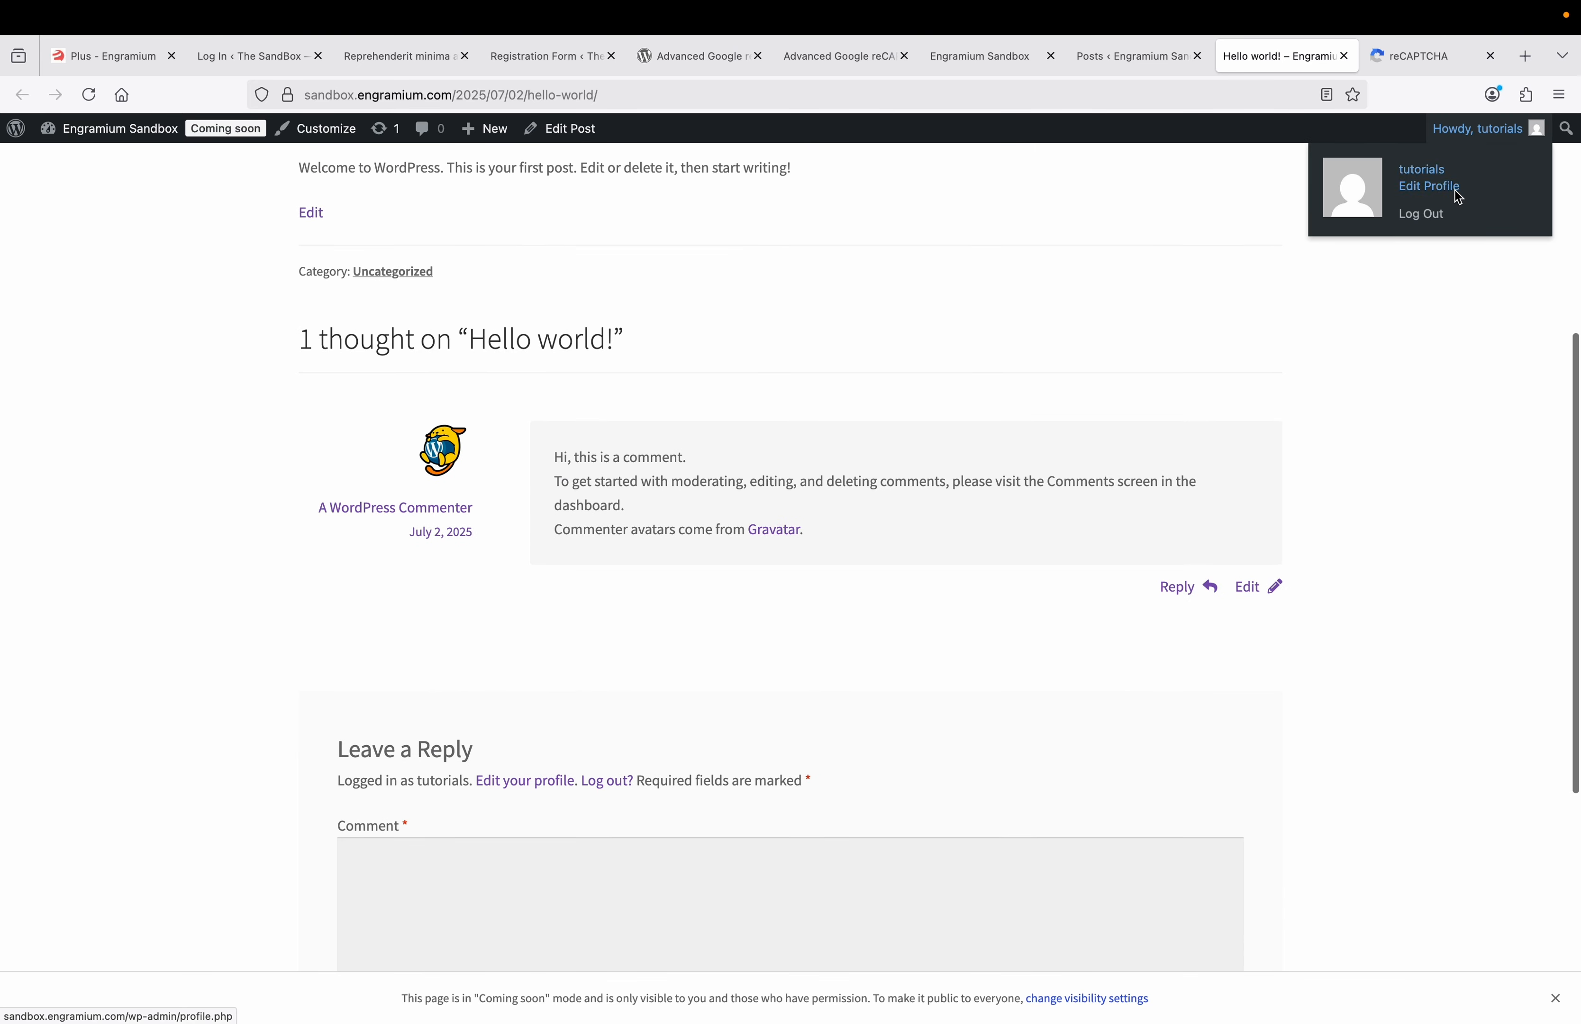
{"action": "left_click", "coordinate": [1428, 214]}
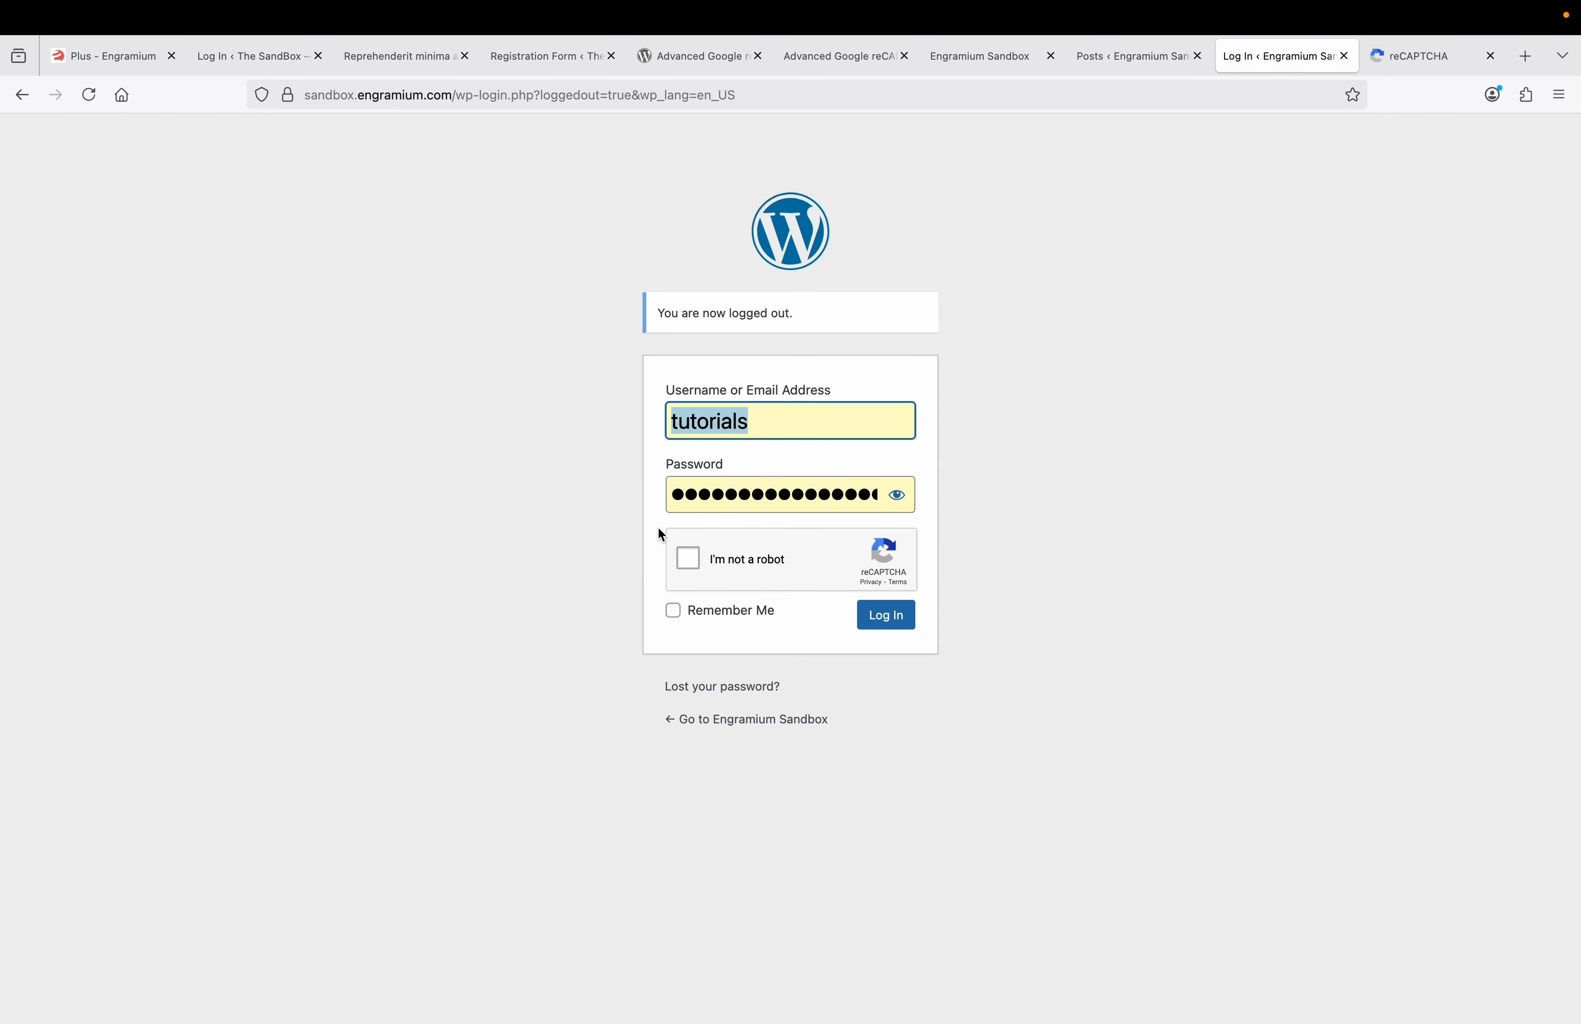
{"action": "left_click", "coordinate": [706, 688]}
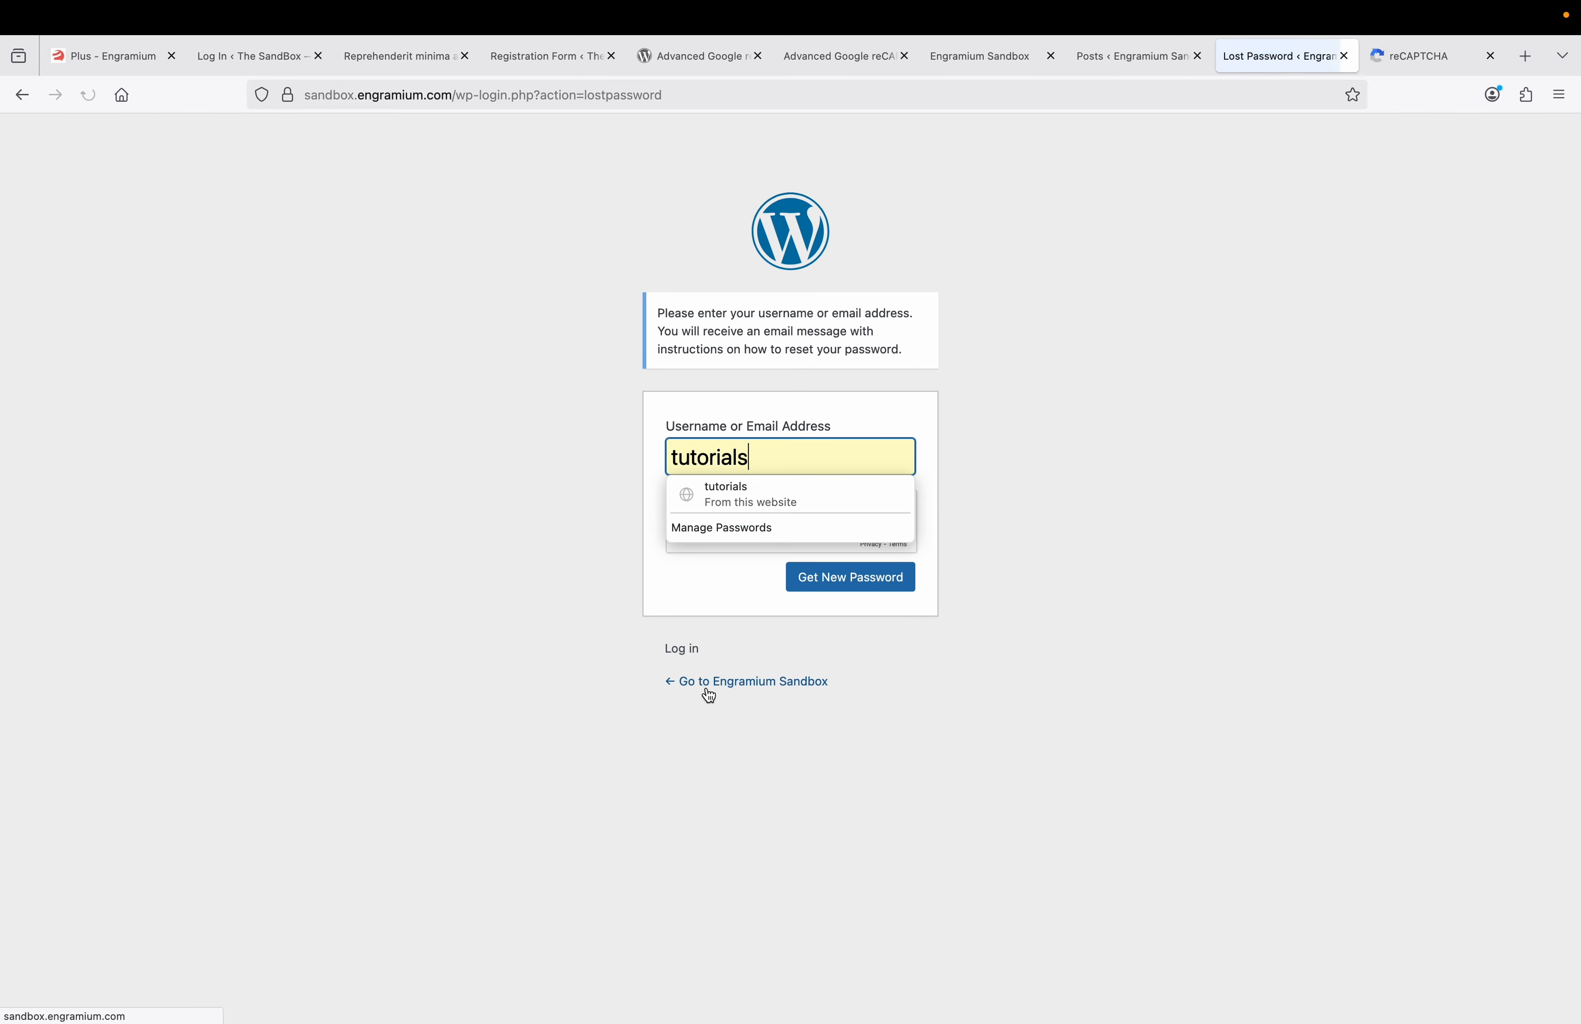
{"action": "left_click", "coordinate": [1024, 402]}
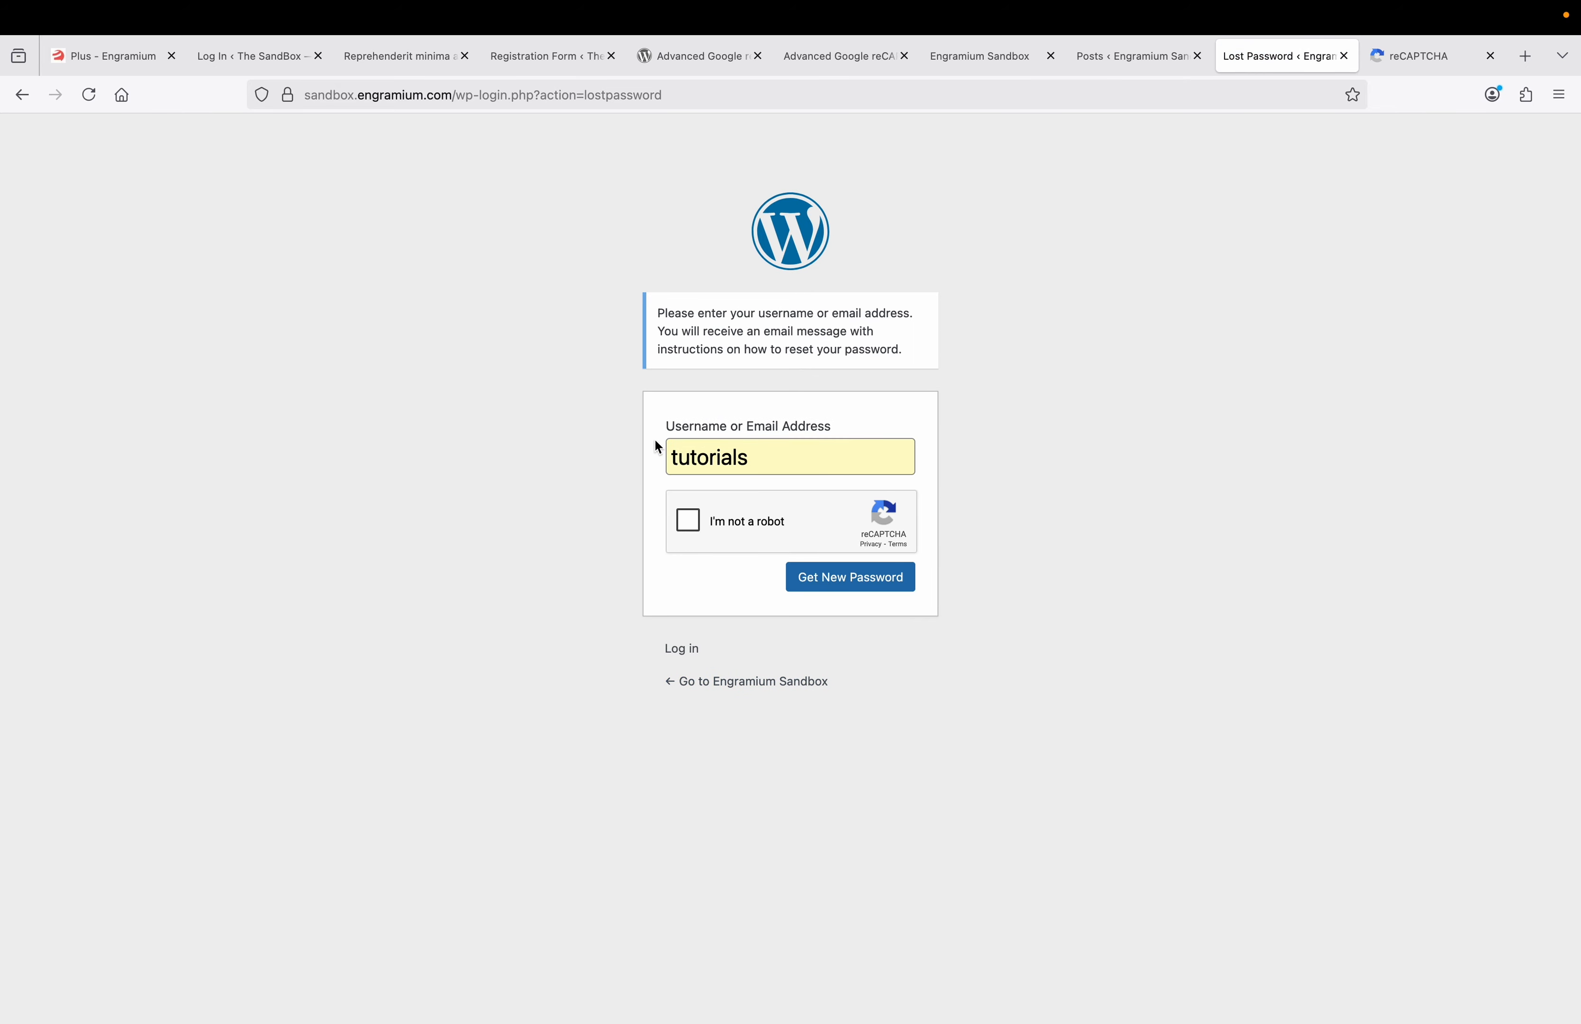
- Check the comment form of the Hello world! post for the captcha as a logged-out visitor
{"action": "left_click", "coordinate": [1119, 56]}
{"action": "scroll", "coordinate": [835, 324], "scroll_direction": "down", "scroll_amount": 1}
{"action": "scroll", "coordinate": [835, 326], "scroll_direction": "up", "scroll_amount": 3}
{"action": "scroll", "coordinate": [835, 327], "scroll_direction": "down", "scroll_amount": 5}
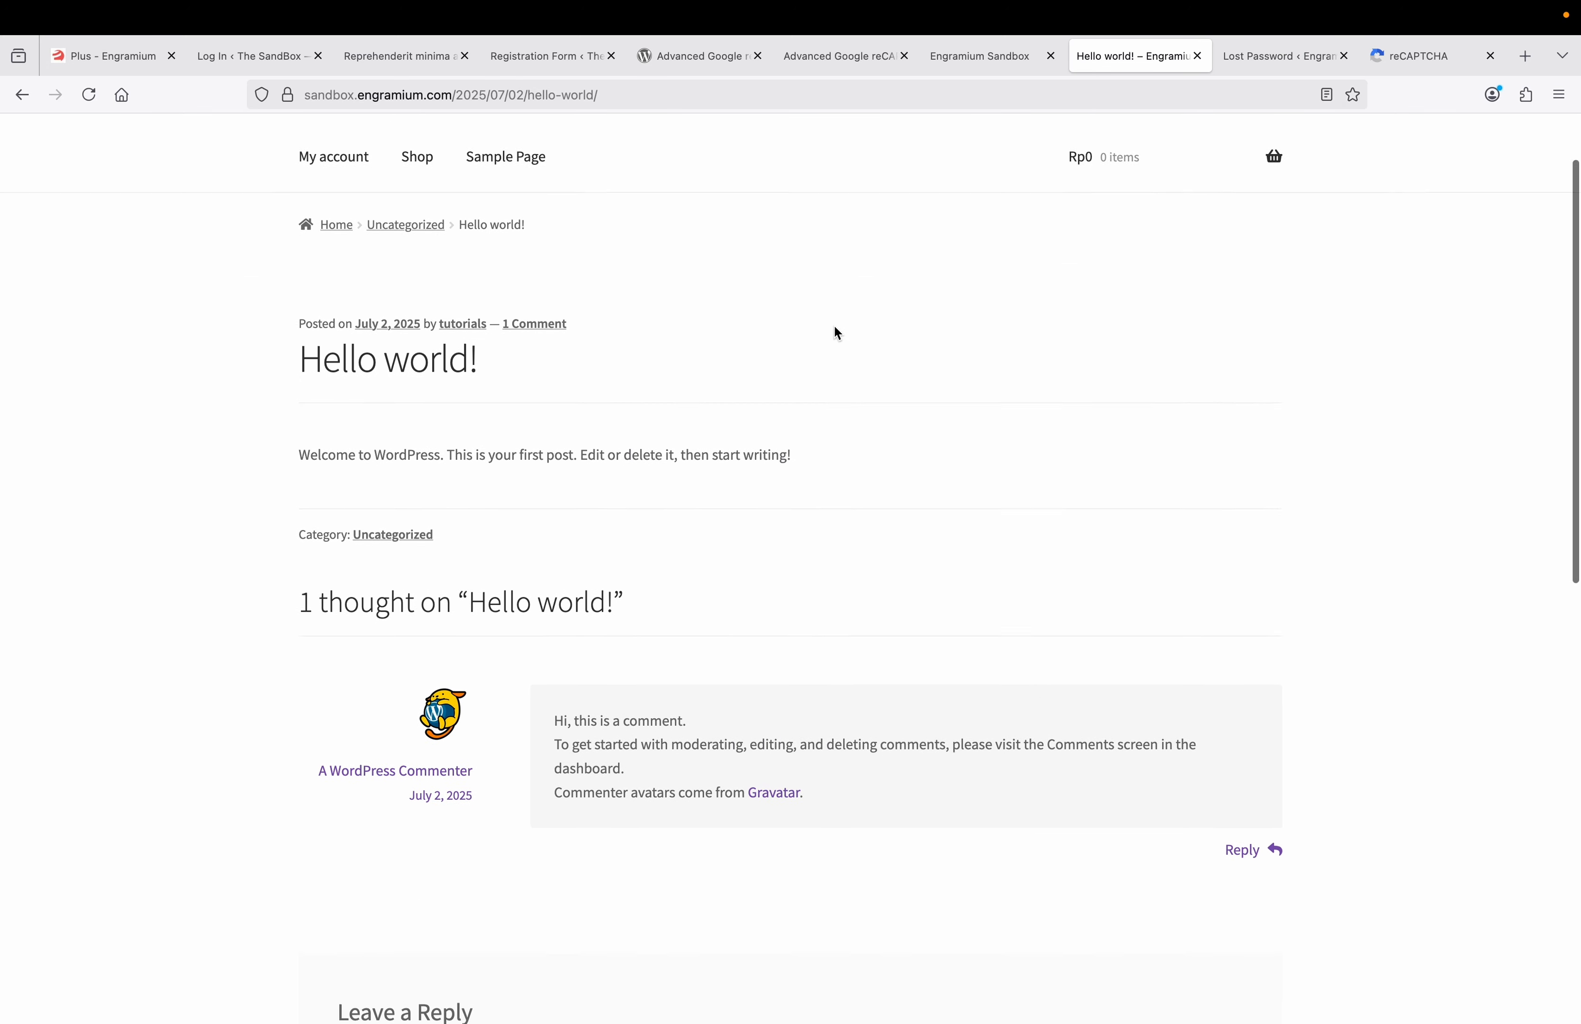
{"action": "scroll", "coordinate": [834, 329], "scroll_direction": "down", "scroll_amount": 10}
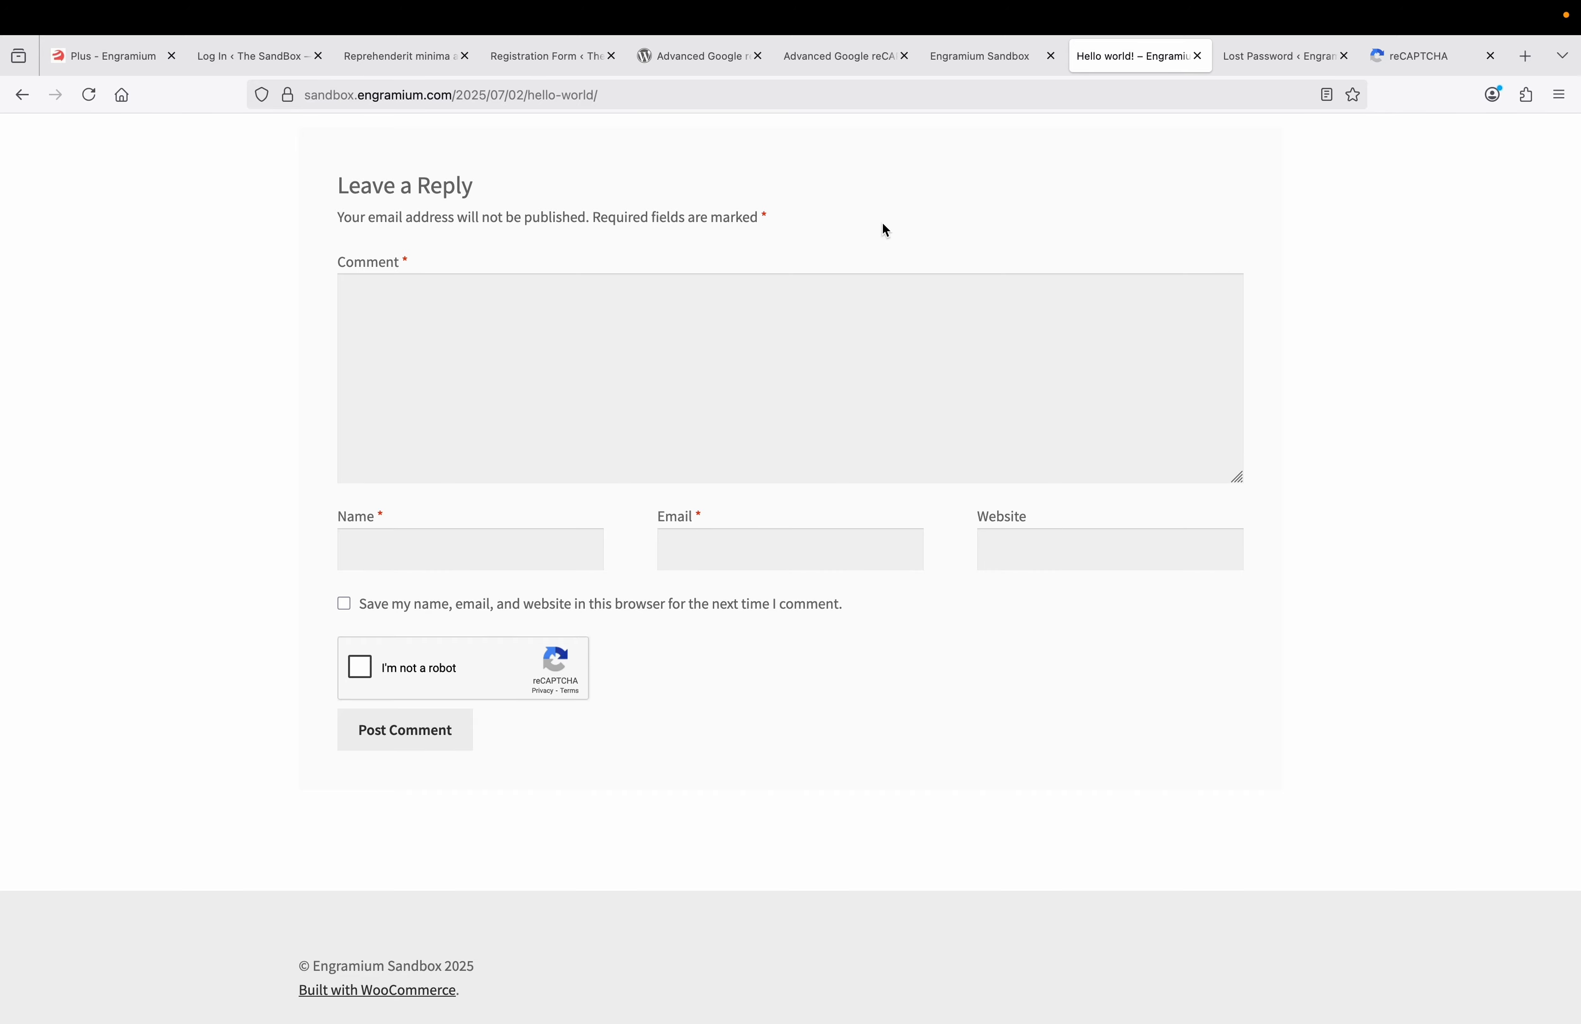
- Return to the login form, complete the I'm not a robot check and log in with the prefilled credentials
{"action": "left_click", "coordinate": [1243, 63]}
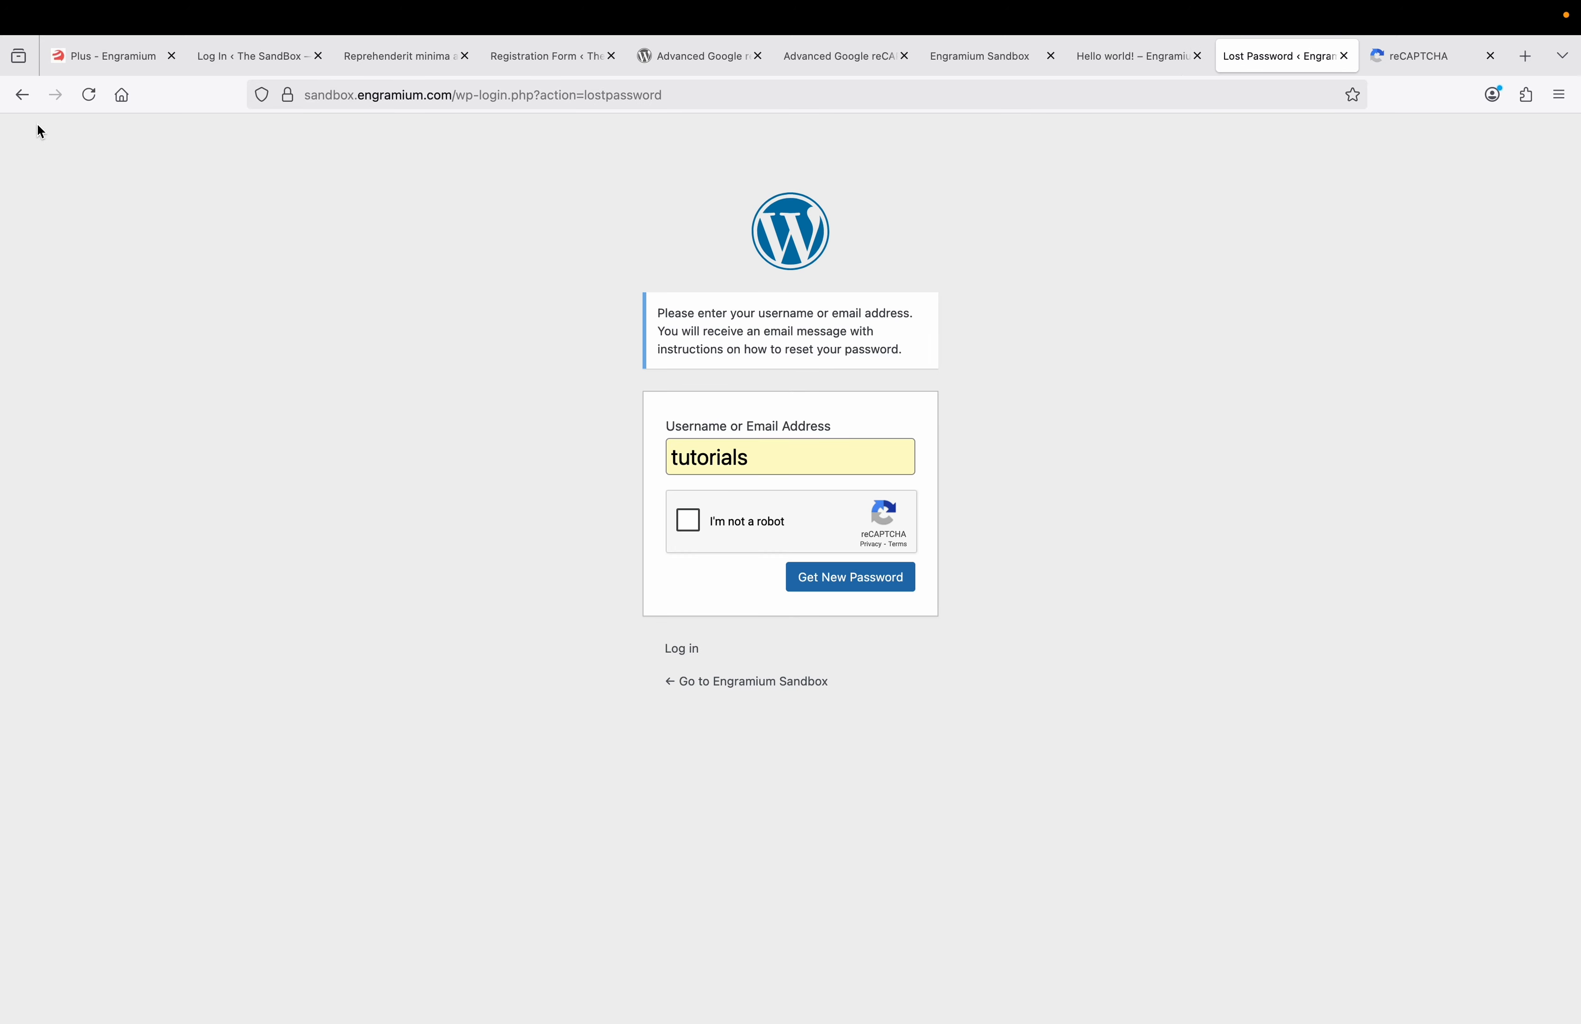
{"action": "left_click", "coordinate": [22, 95]}
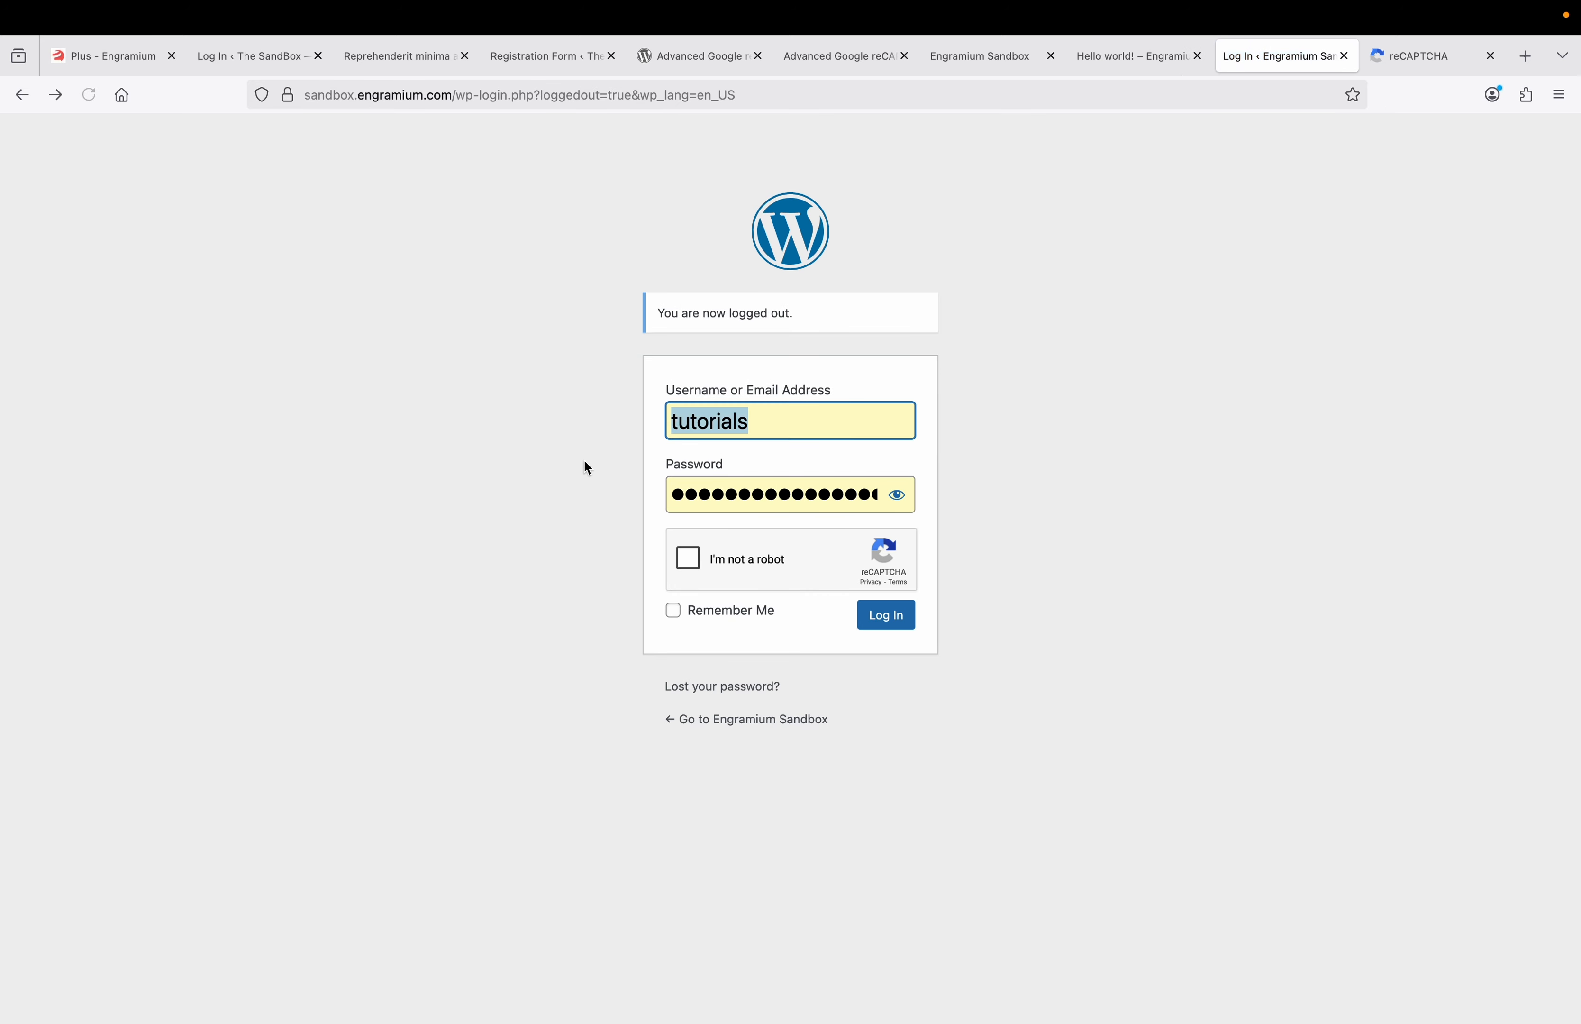
{"action": "left_click", "coordinate": [692, 566]}
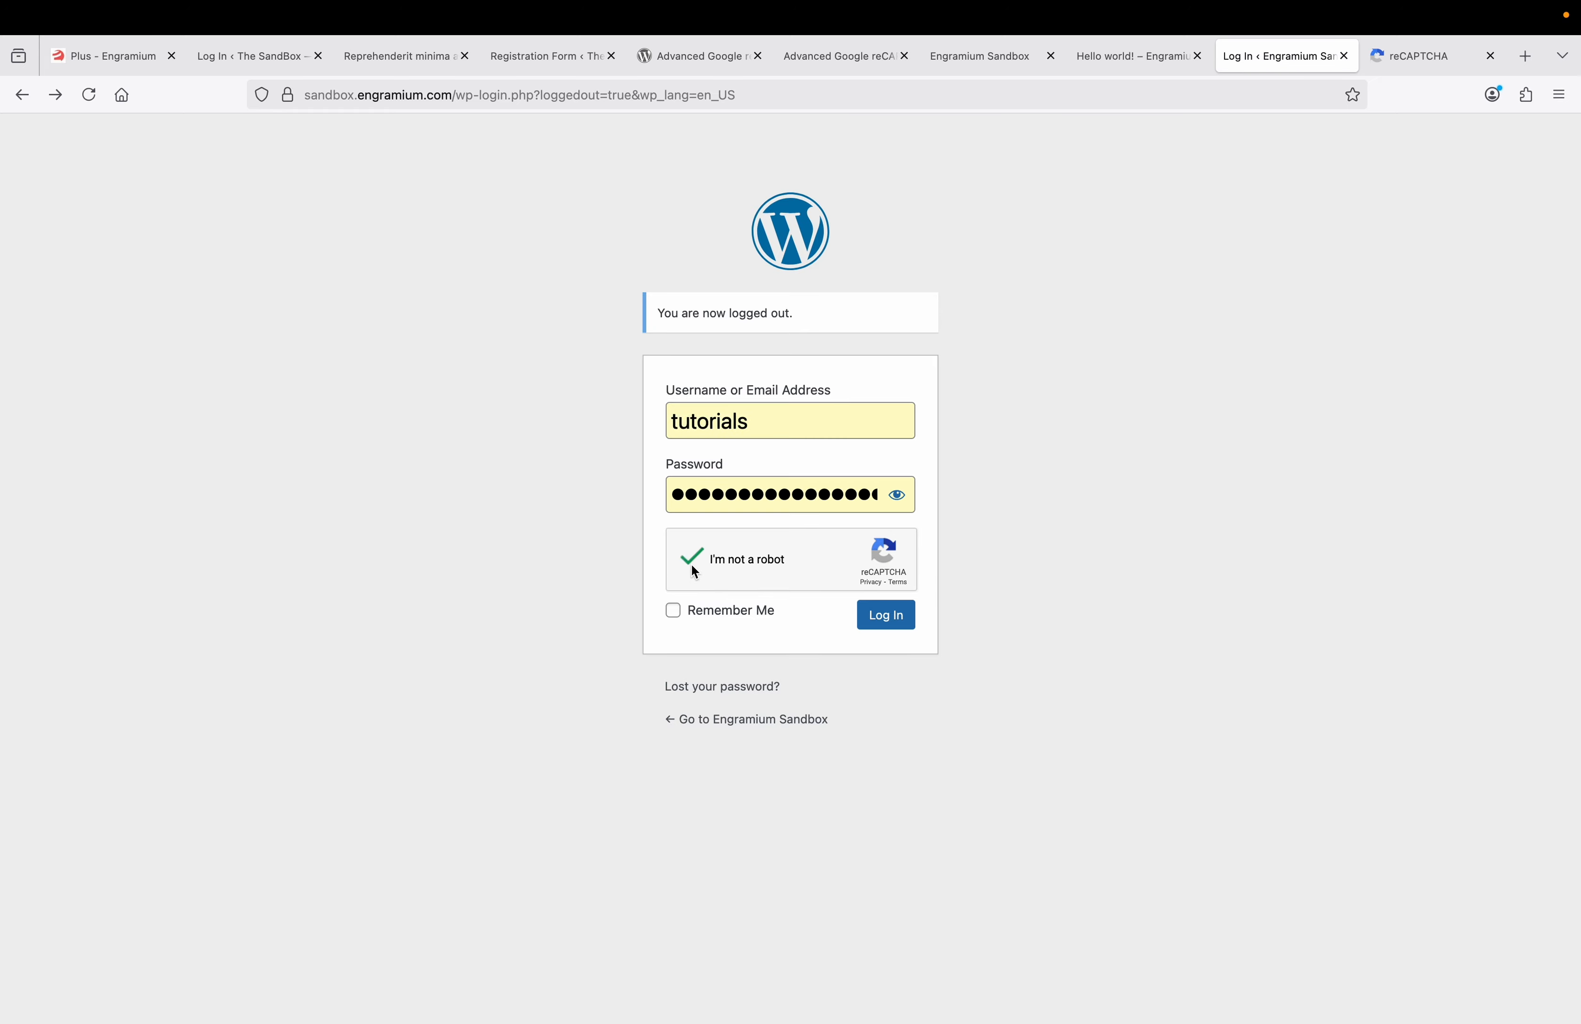
{"action": "left_click", "coordinate": [887, 622]}
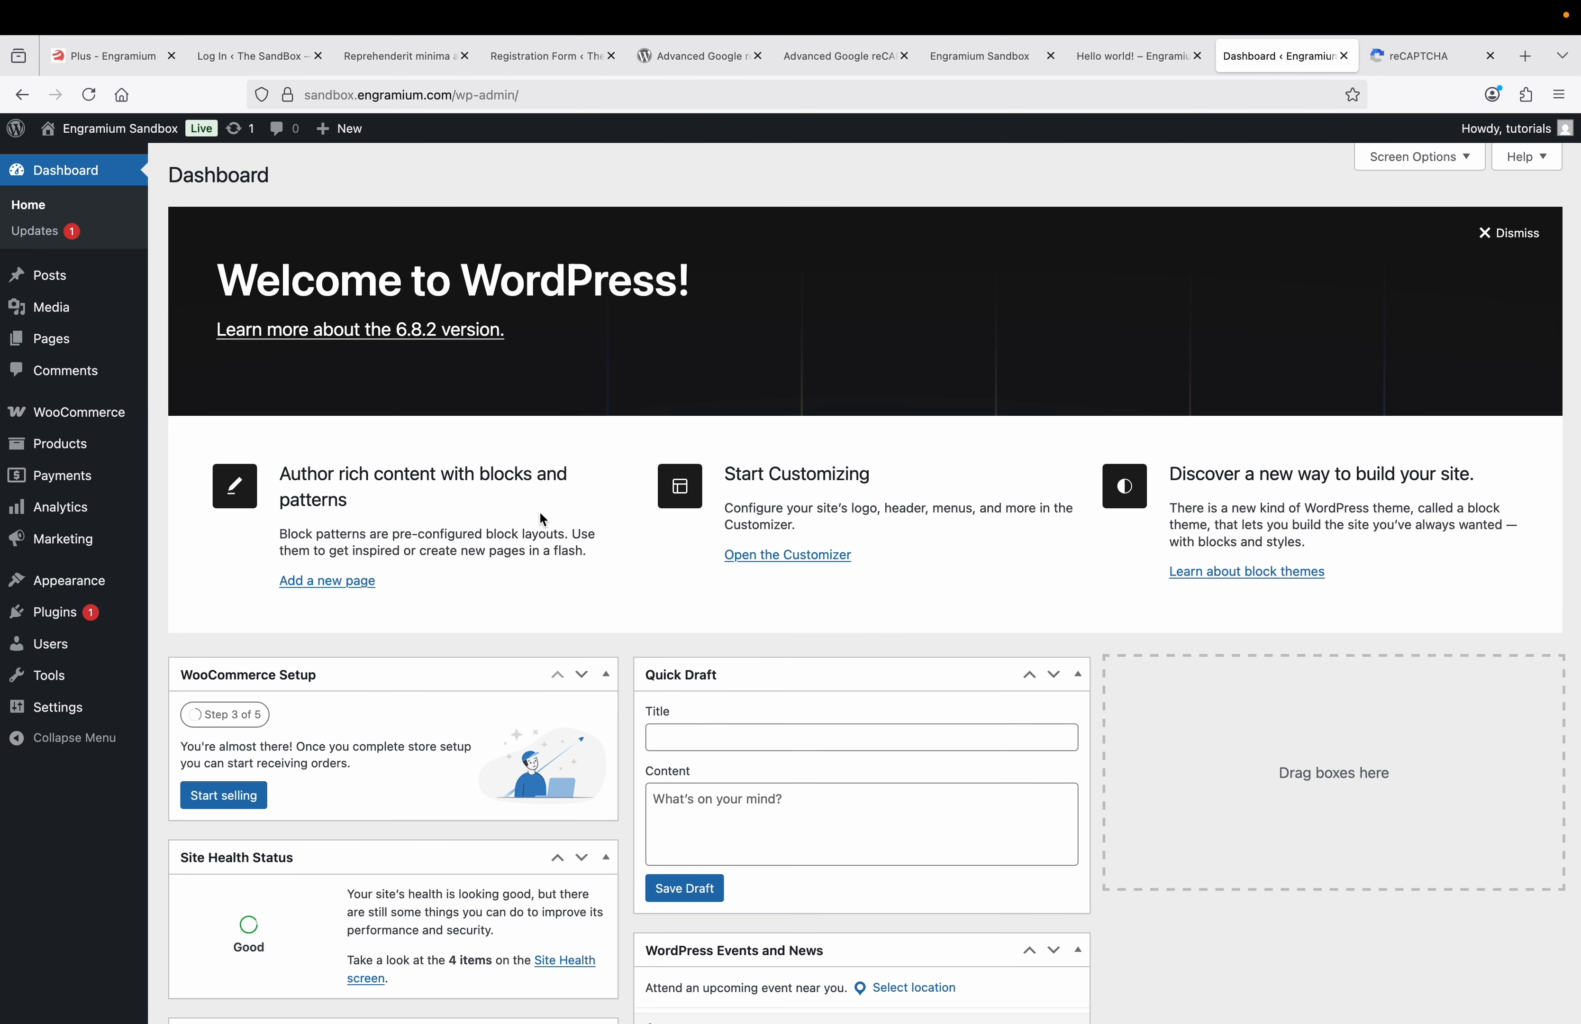
- In the Advanced Google reCAPTCHA settings, select Google reCAPTCHA v3 as the captcha type and try to verify it with the existing keys
{"action": "mouse_move", "coordinate": [84, 710]}
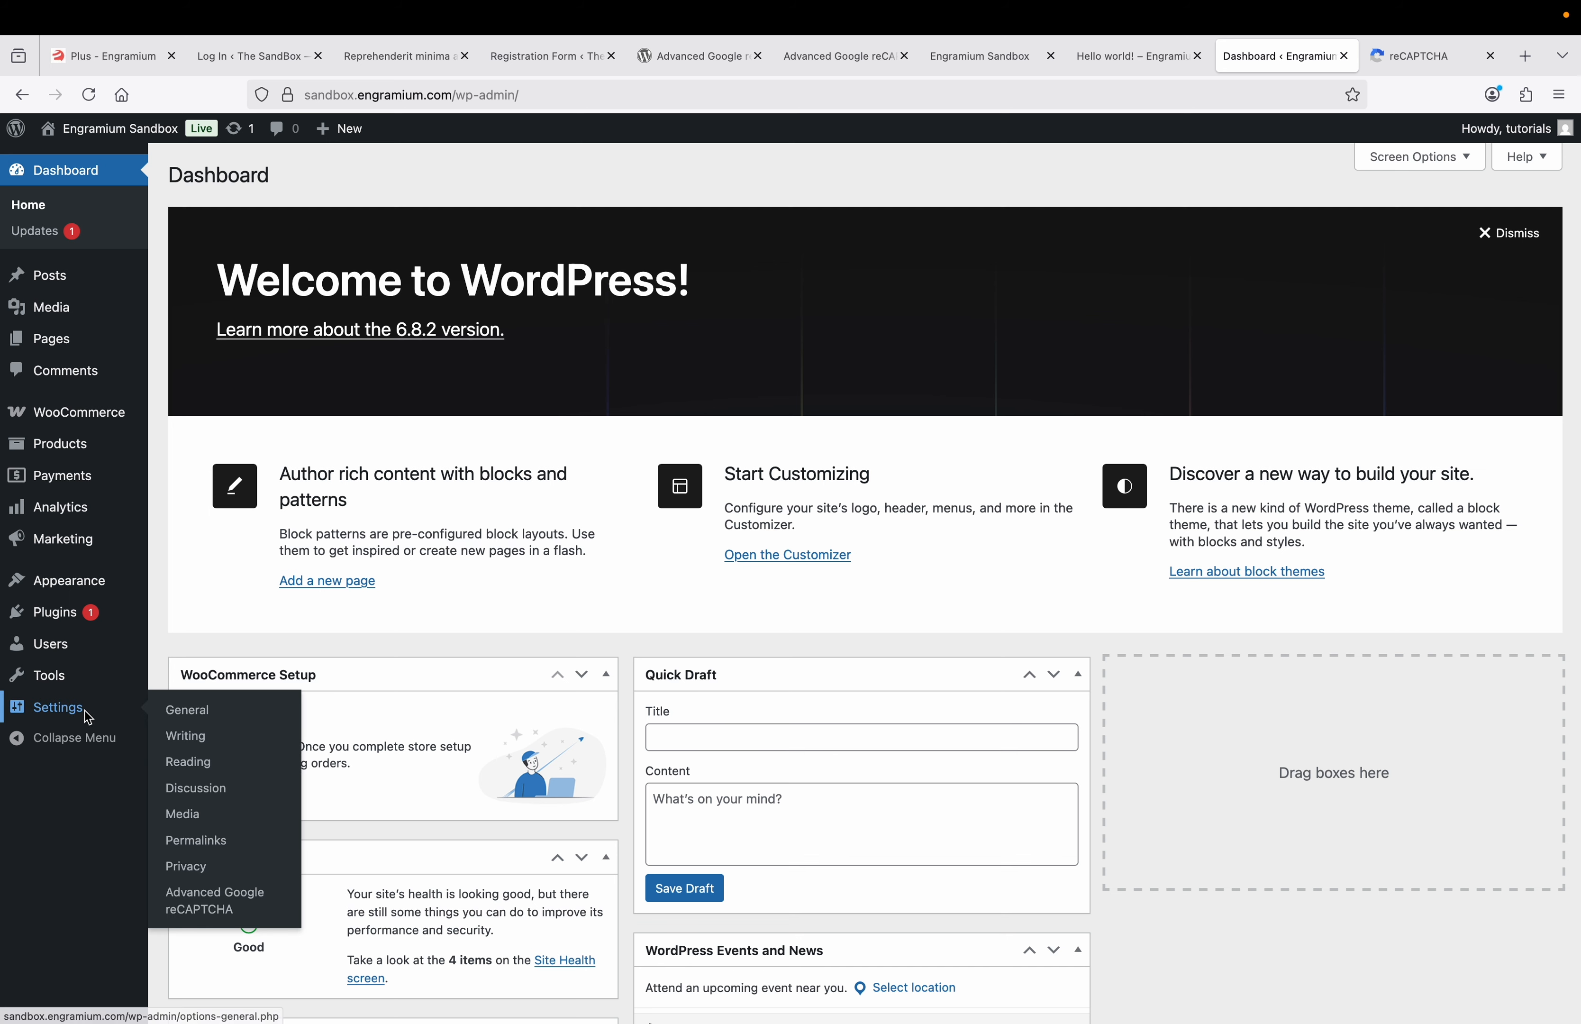
{"action": "left_click", "coordinate": [214, 902]}
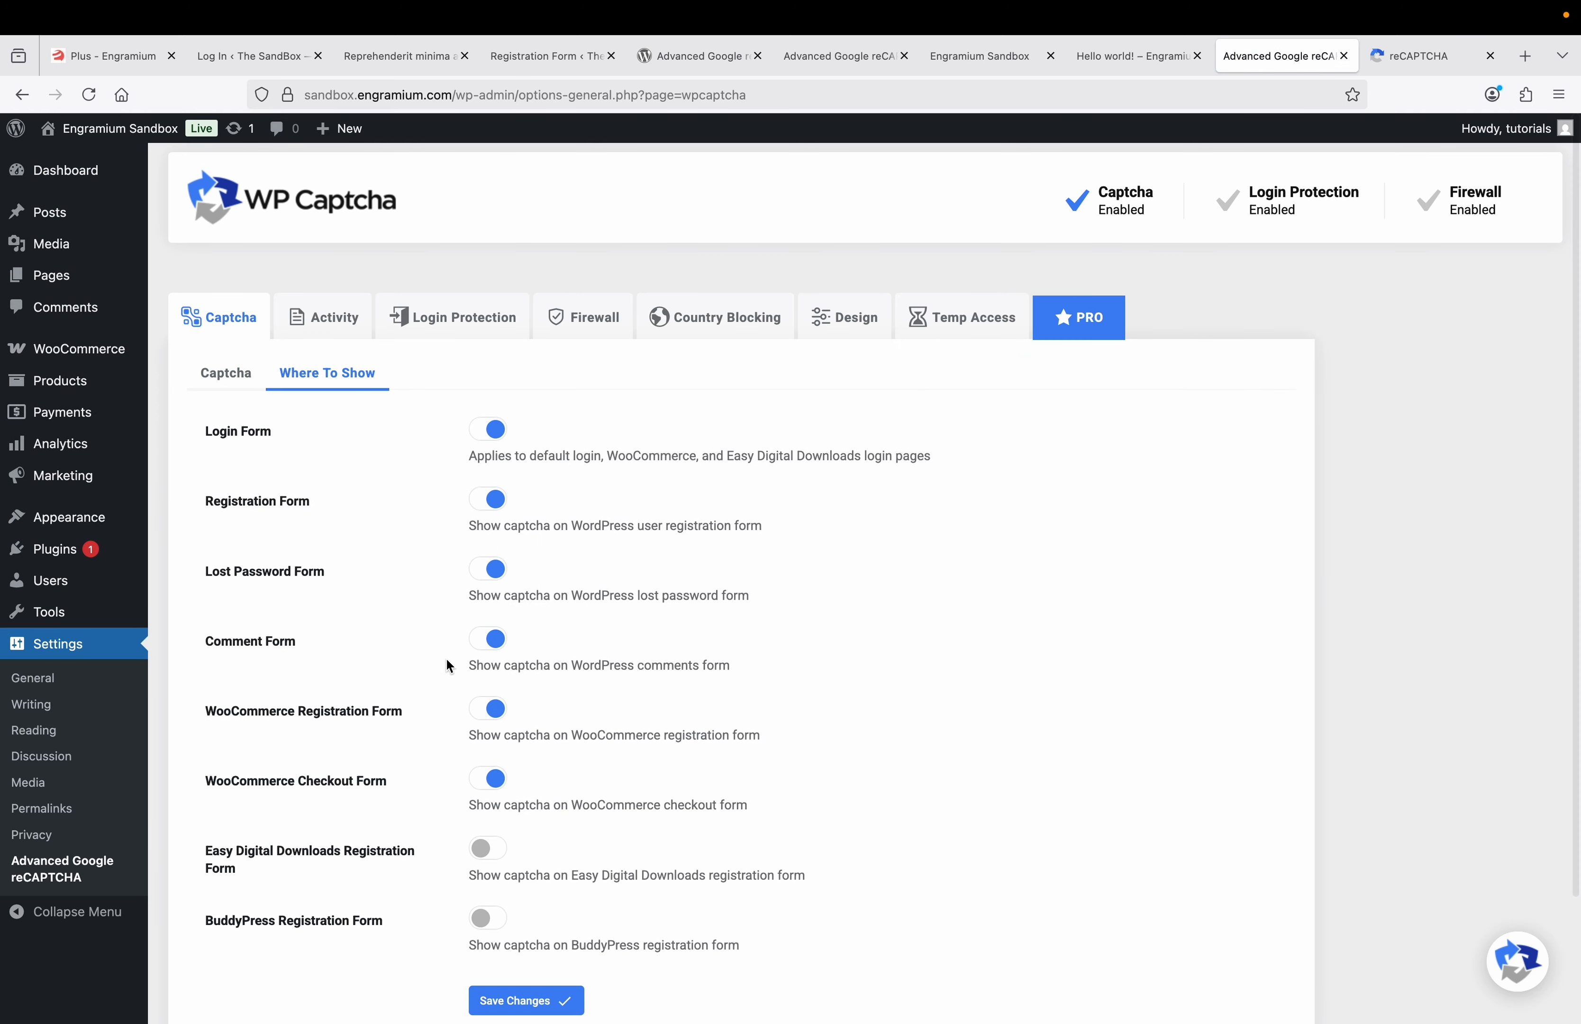
{"action": "left_click", "coordinate": [216, 382]}
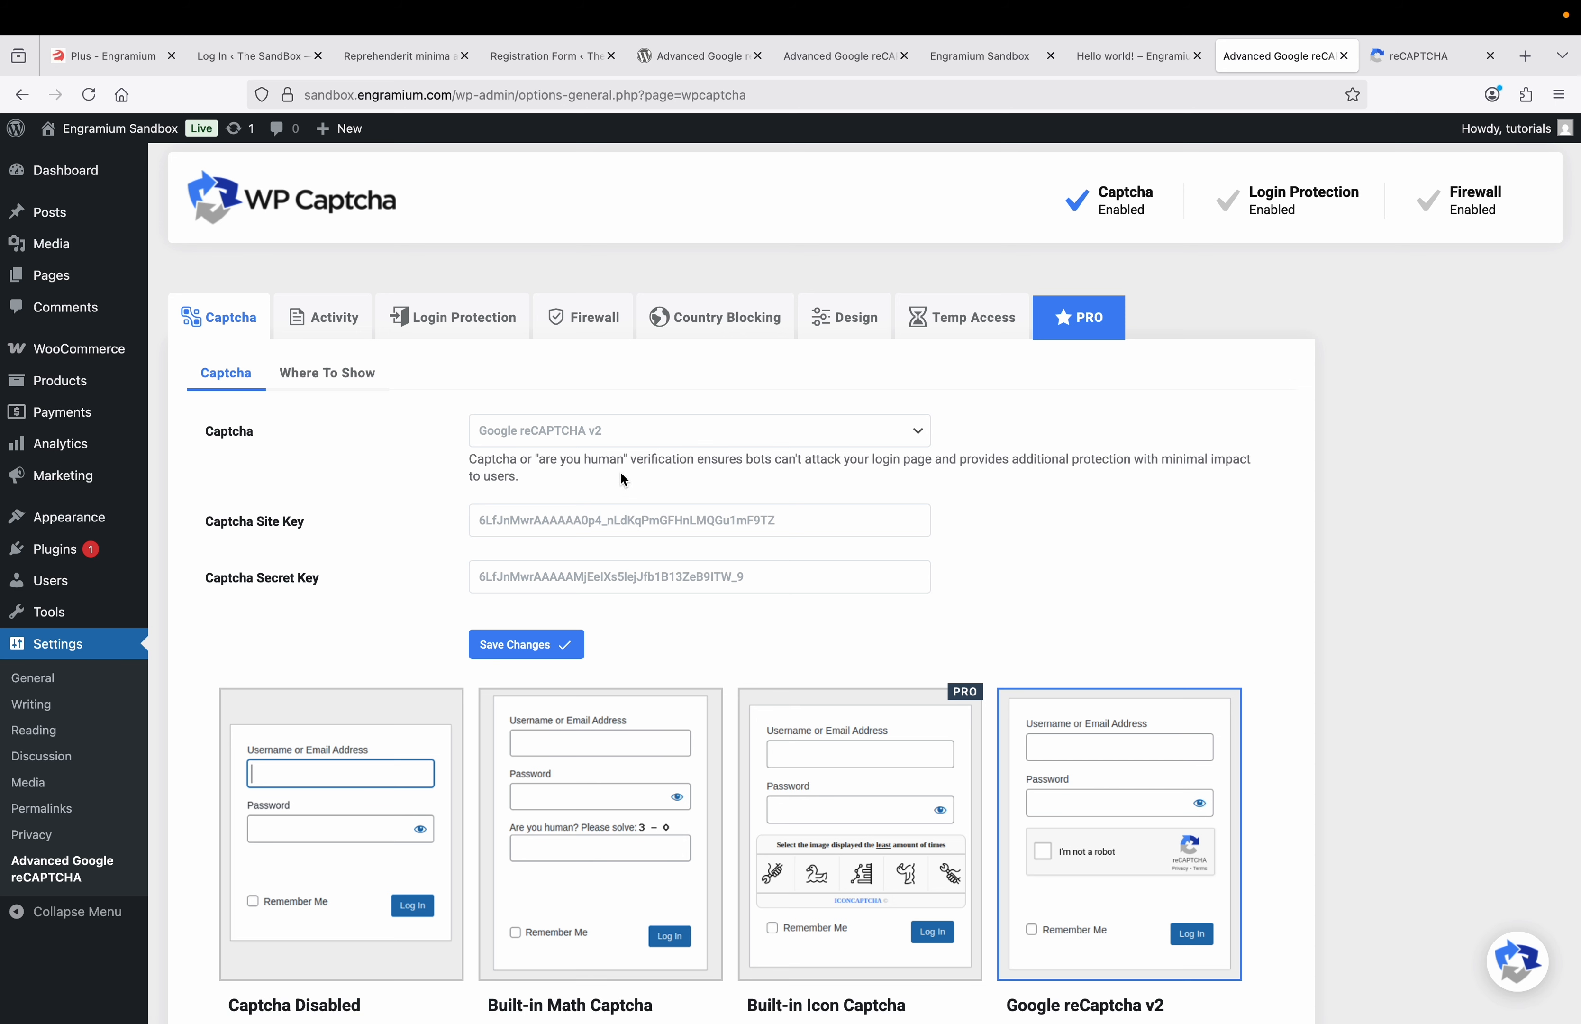
{"action": "left_click", "coordinate": [614, 433]}
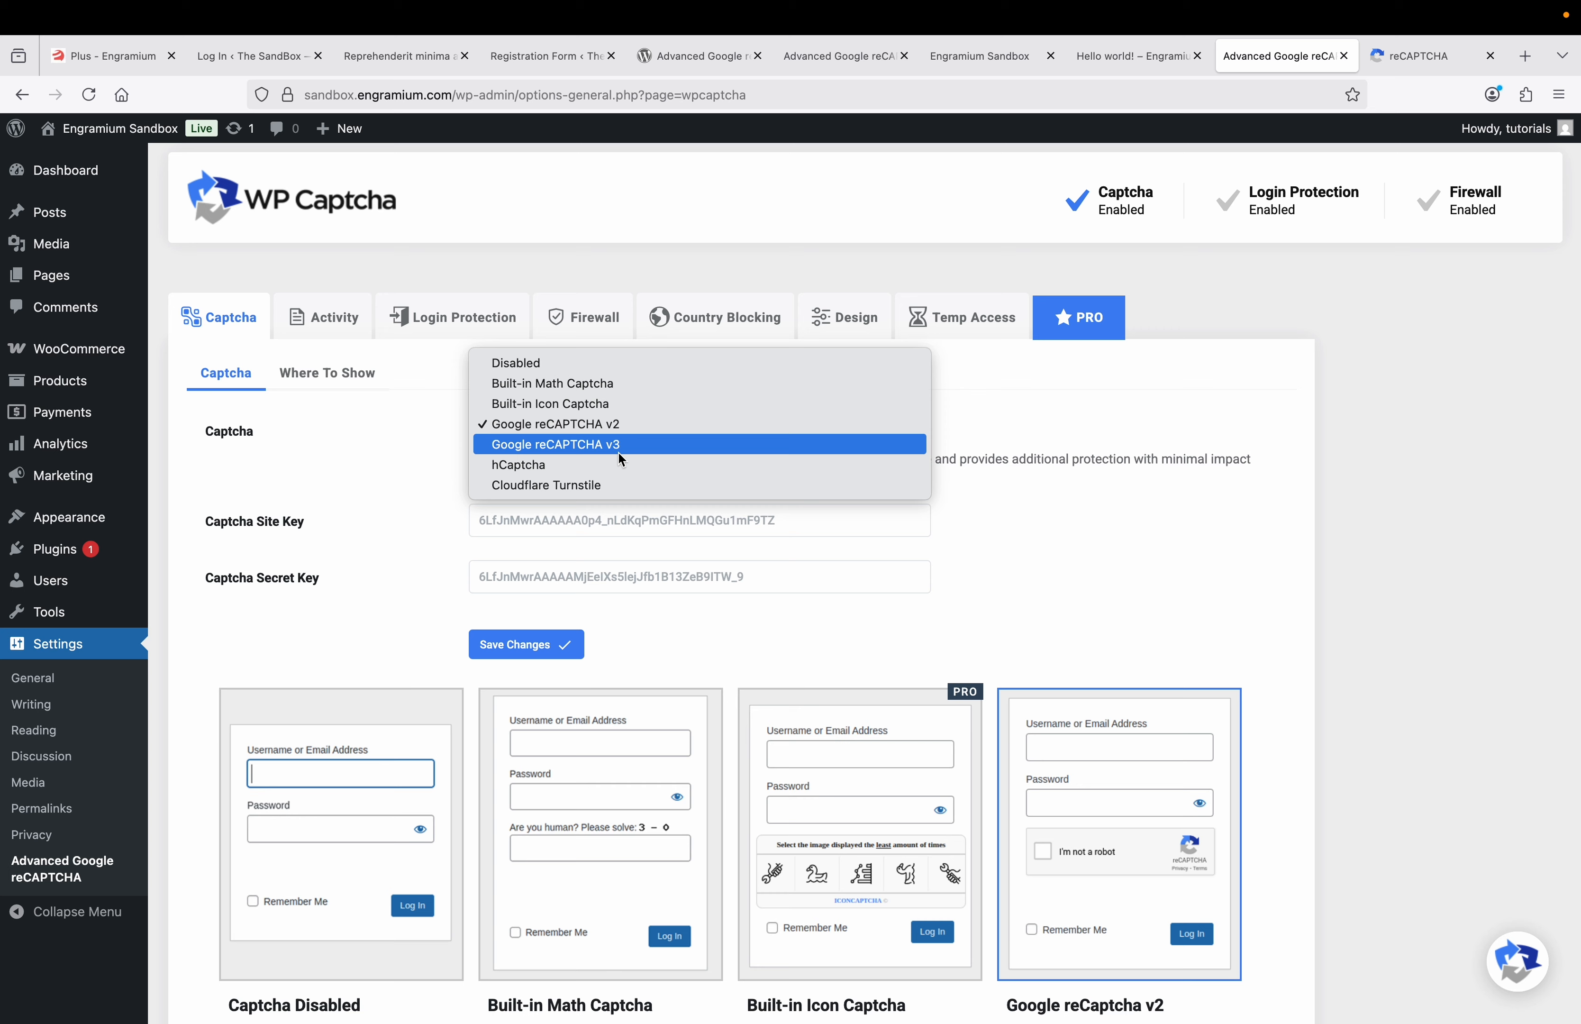
{"action": "left_click", "coordinate": [618, 450]}
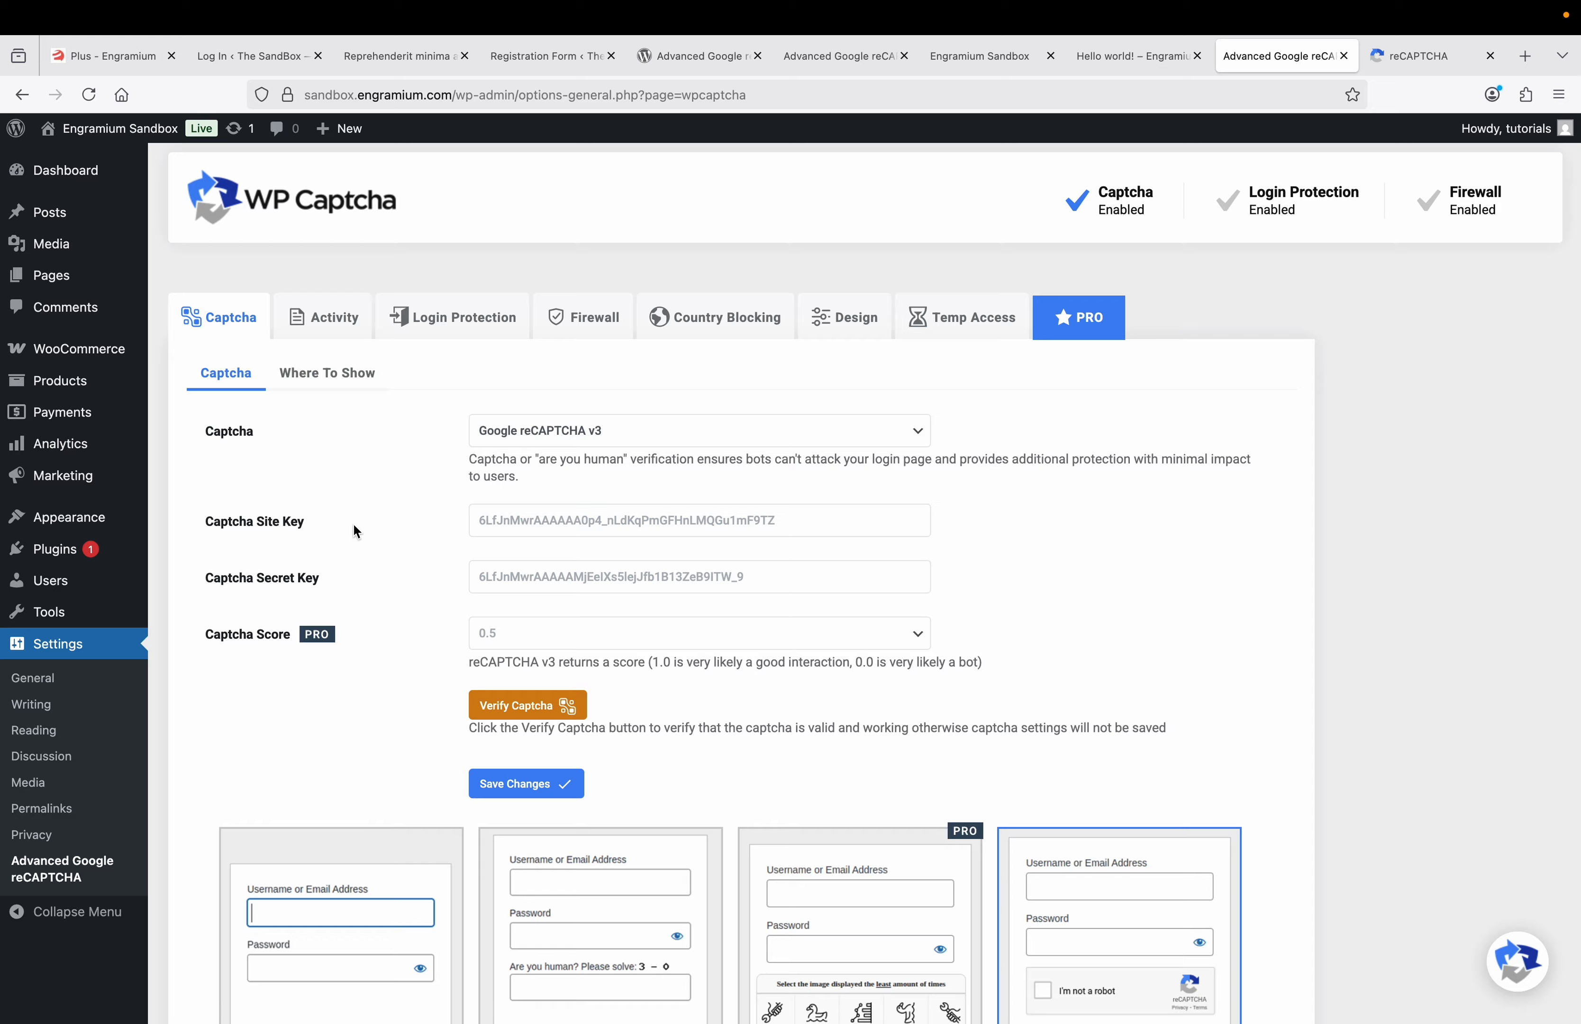
{"action": "left_click", "coordinate": [505, 706]}
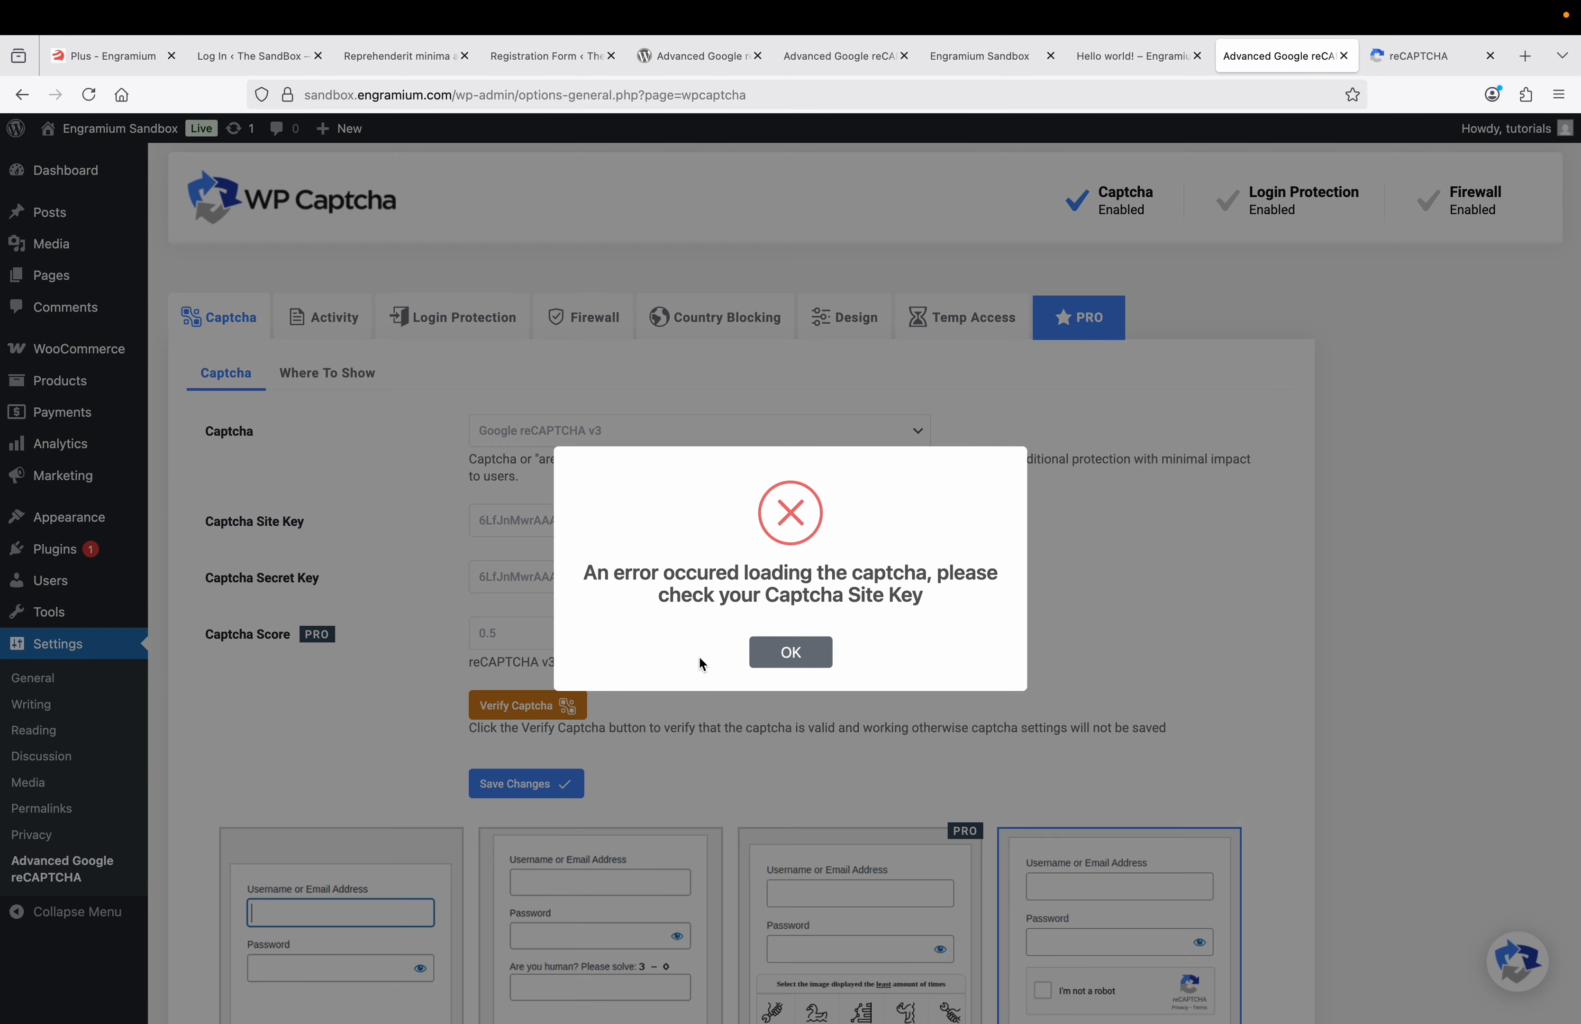
- Switch to the Google reCAPTCHA admin console and reload the new site registration form so it is blank
{"action": "left_click", "coordinate": [789, 662]}
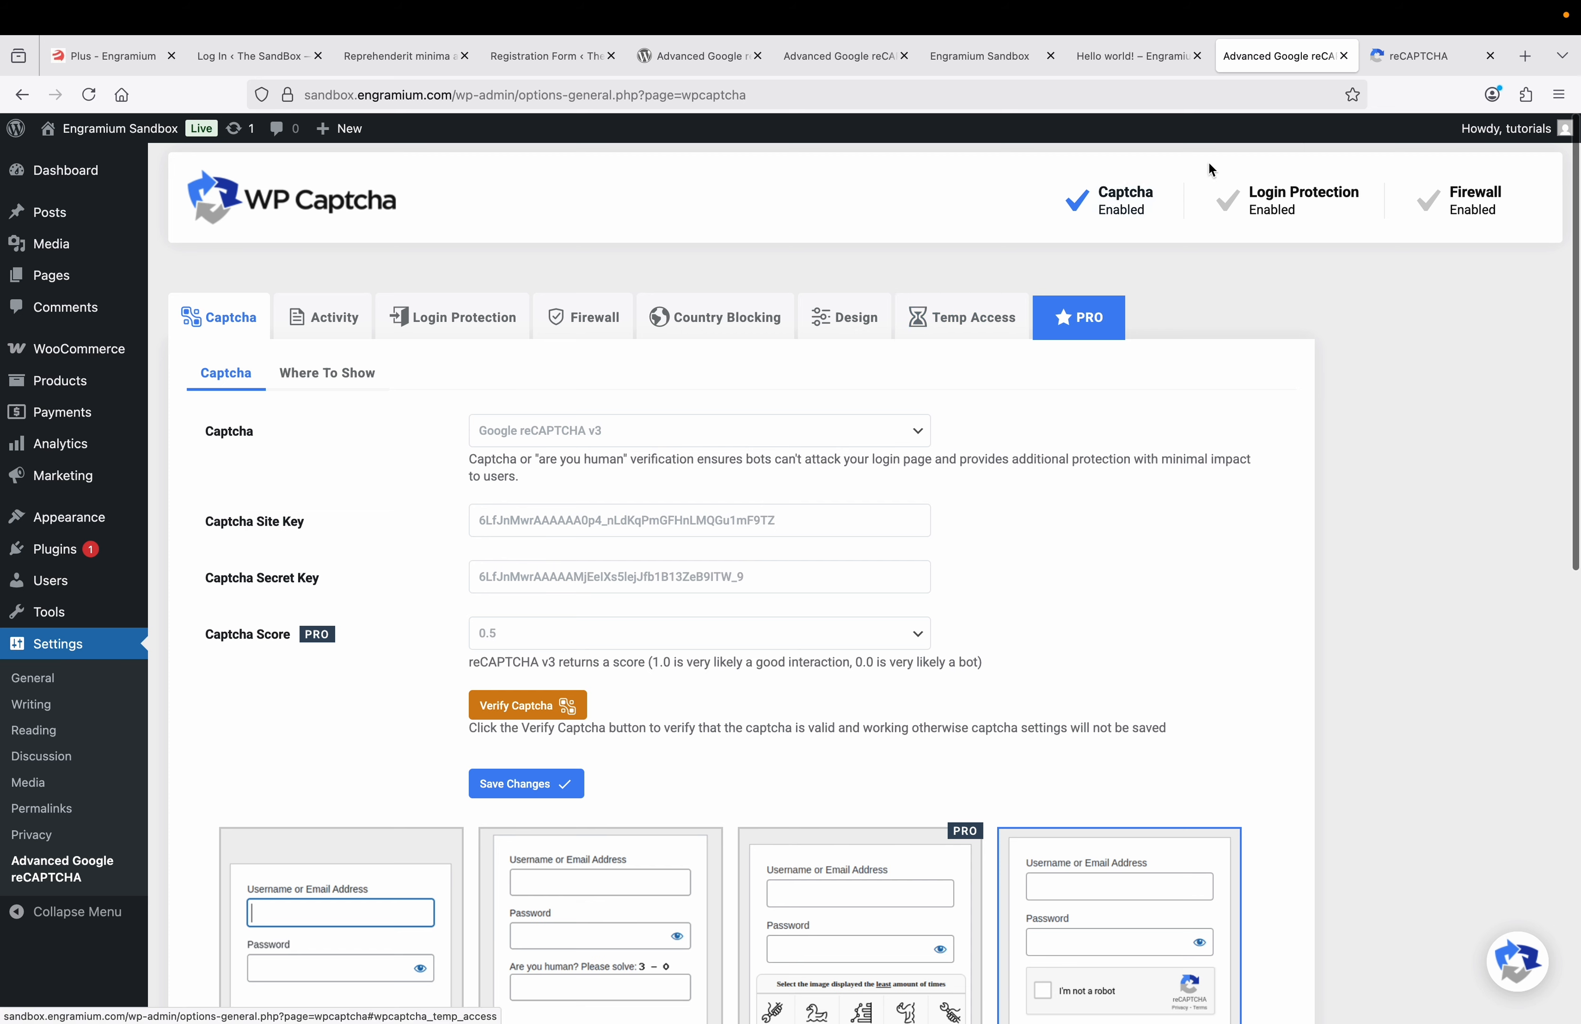
{"action": "left_click", "coordinate": [1393, 66]}
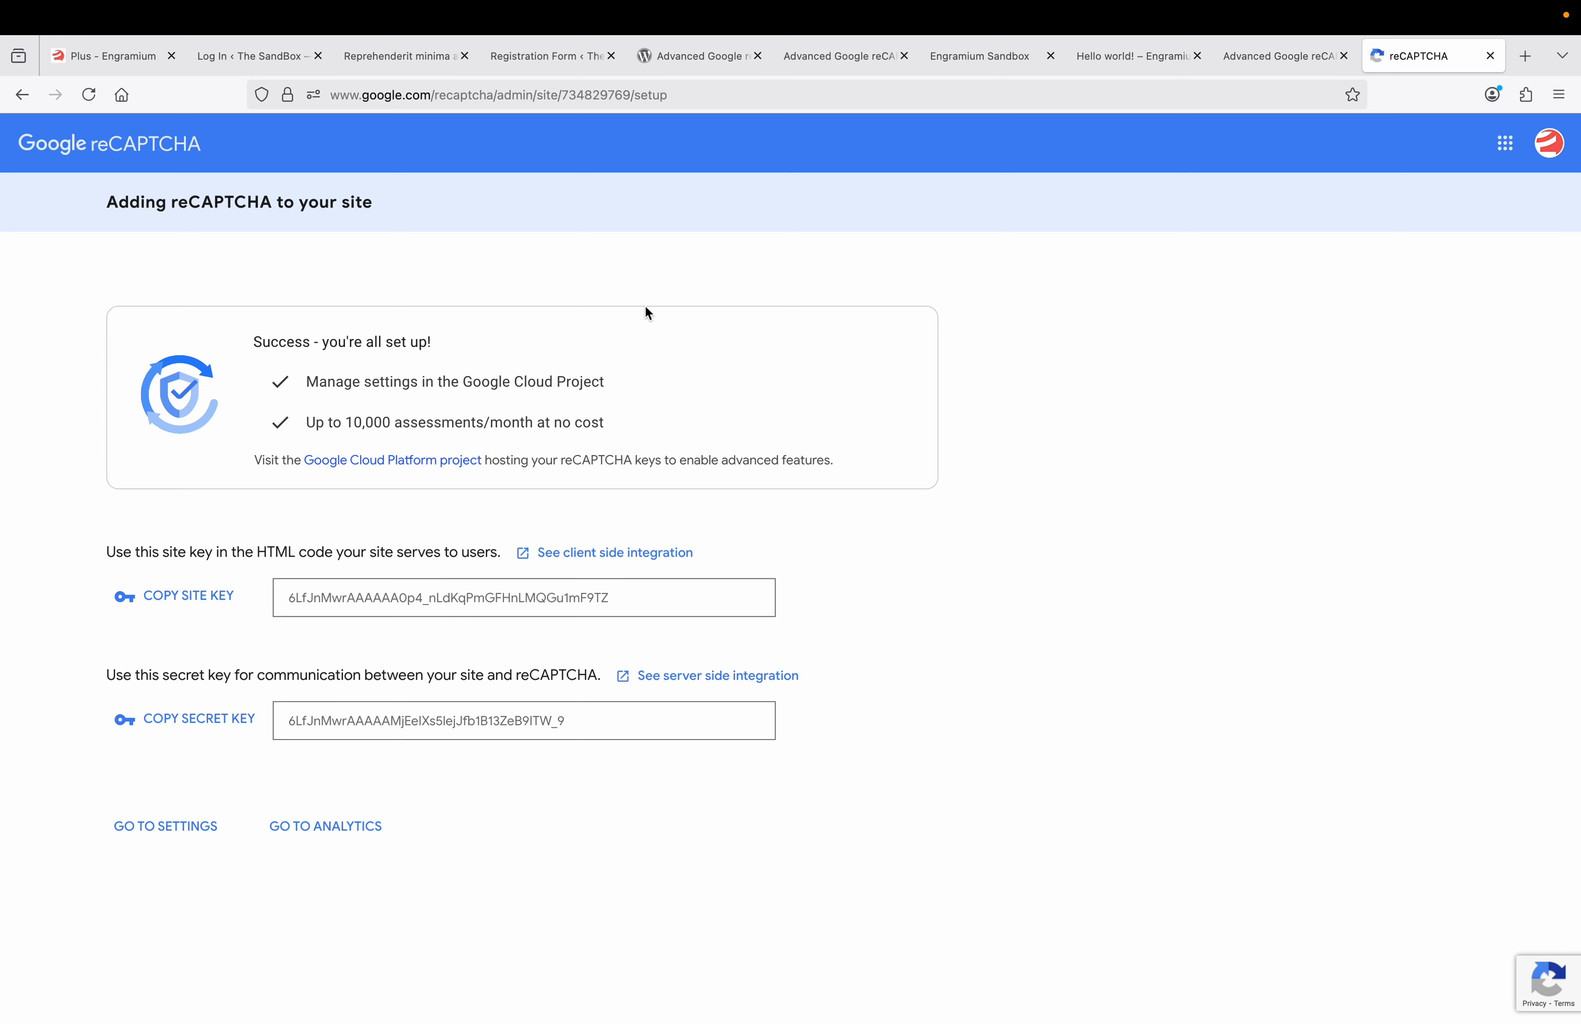
{"action": "left_click", "coordinate": [22, 95]}
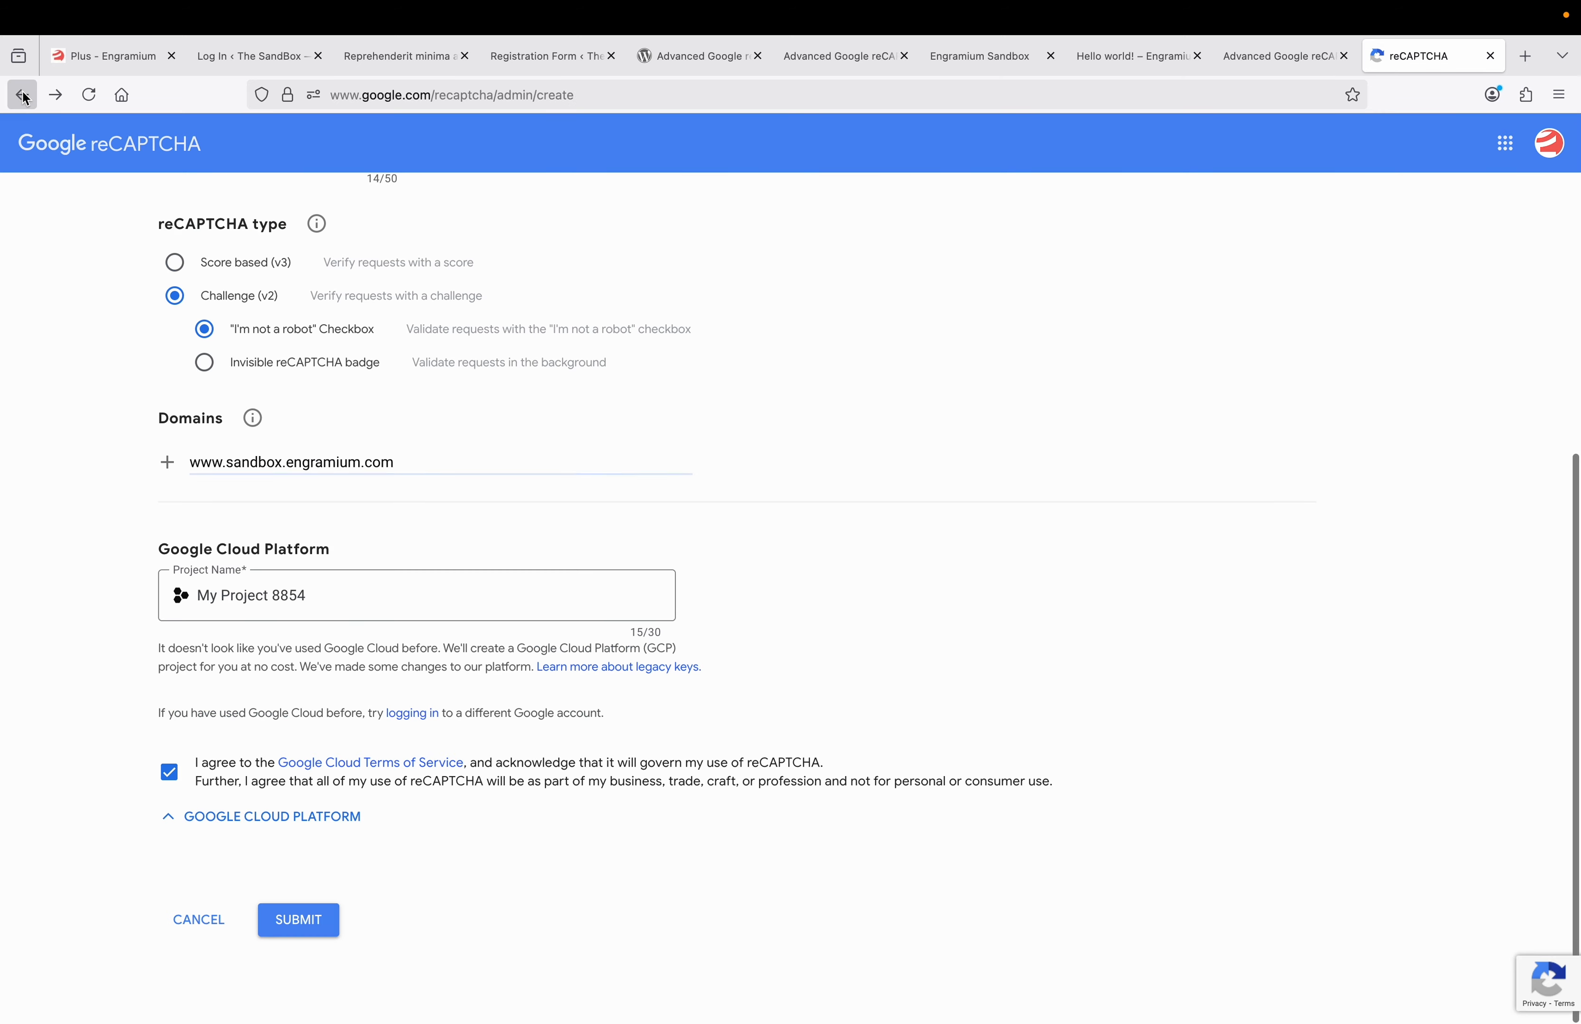
{"action": "scroll", "coordinate": [88, 274], "scroll_direction": "up", "scroll_amount": 4}
{"action": "scroll", "coordinate": [88, 278], "scroll_direction": "up", "scroll_amount": 2}
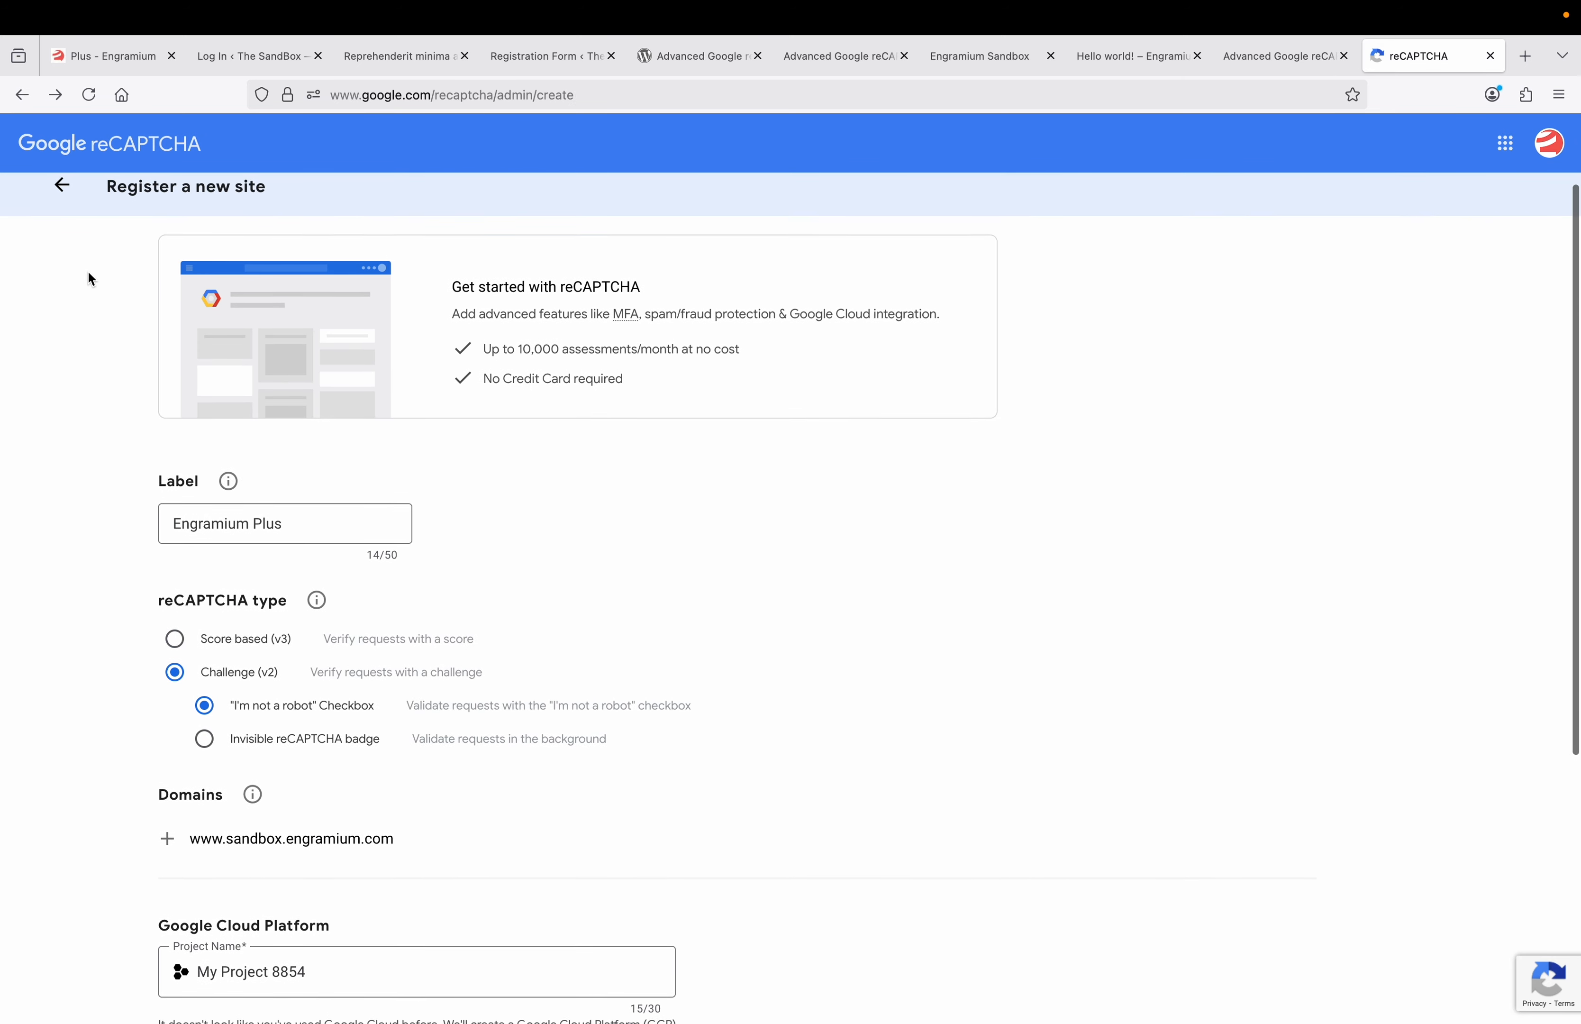
{"action": "left_click", "coordinate": [94, 90]}
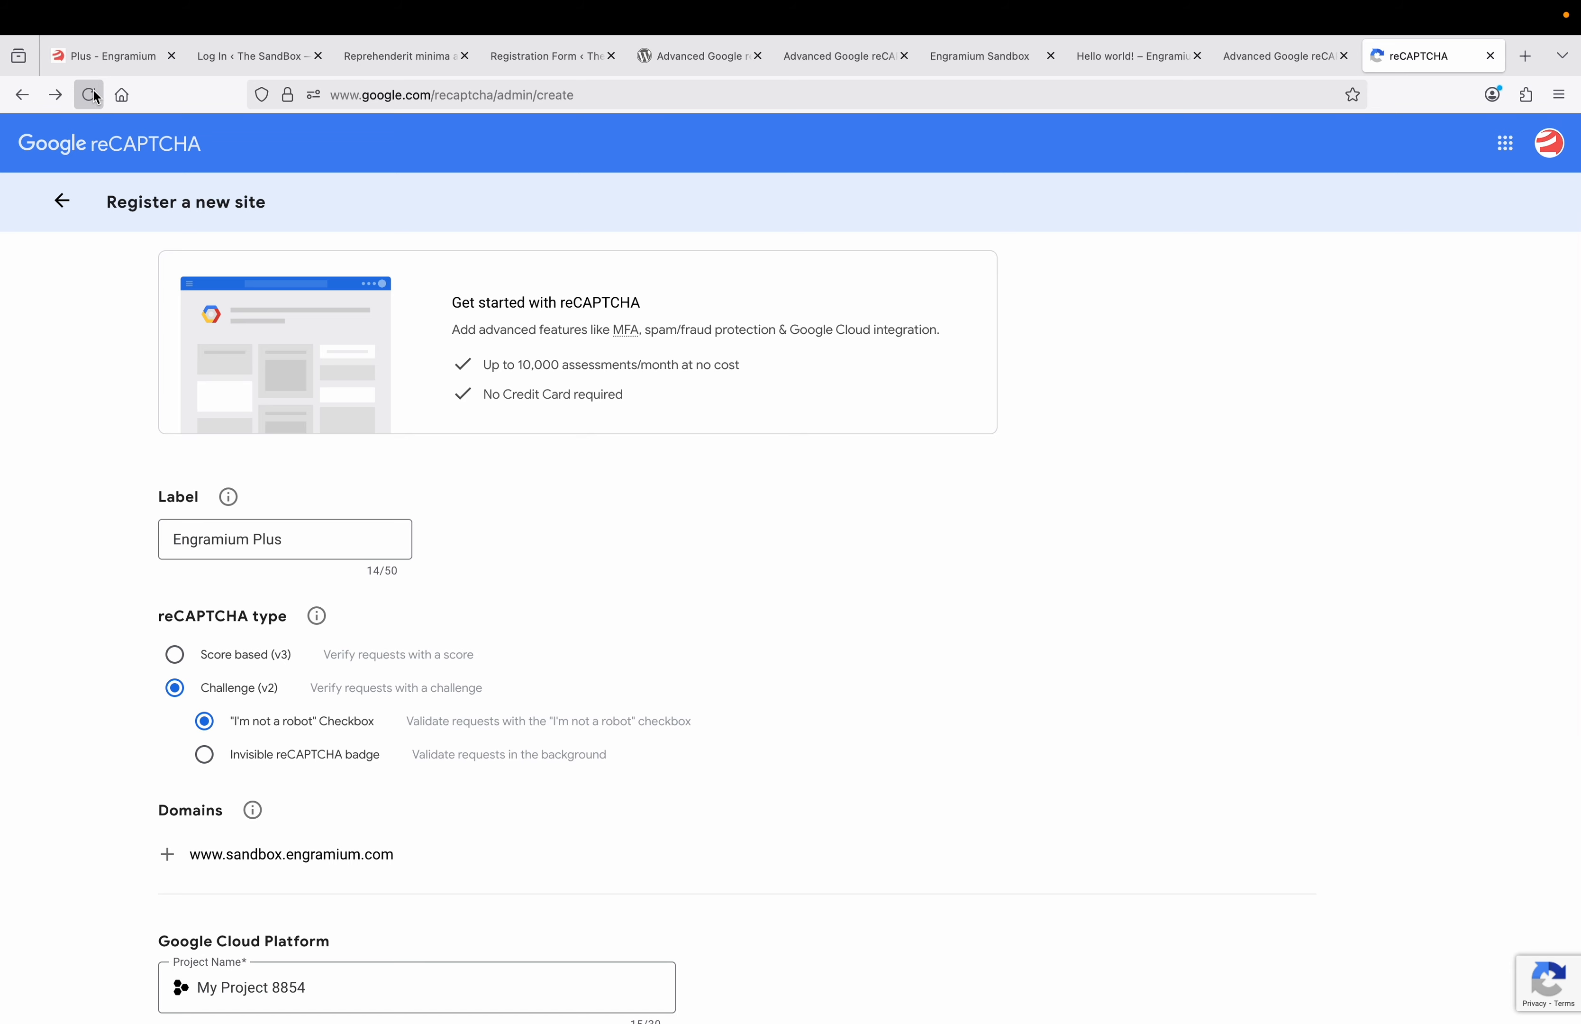
- Label the new reCAPTCHA site registration "Engramium Plus Captcah V3", keeping the Score based (v3) type
{"action": "left_click", "coordinate": [203, 543]}
{"action": "type", "text": "E"}
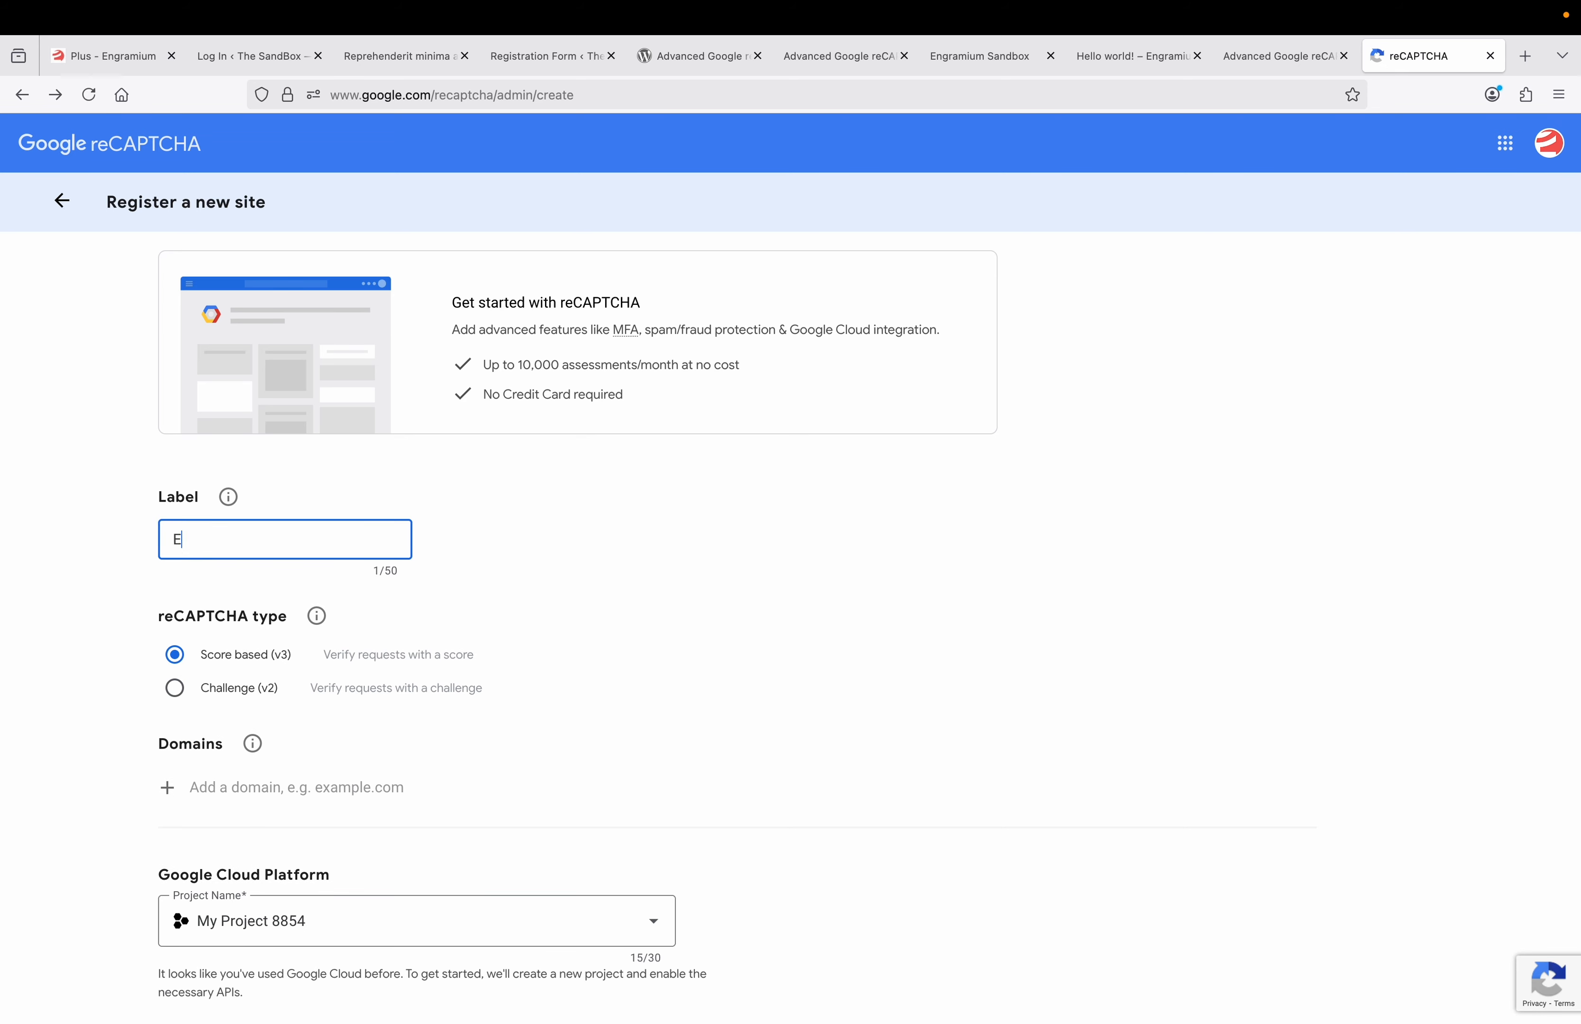
{"action": "type", "text": "ngramium Plus Captcah "}
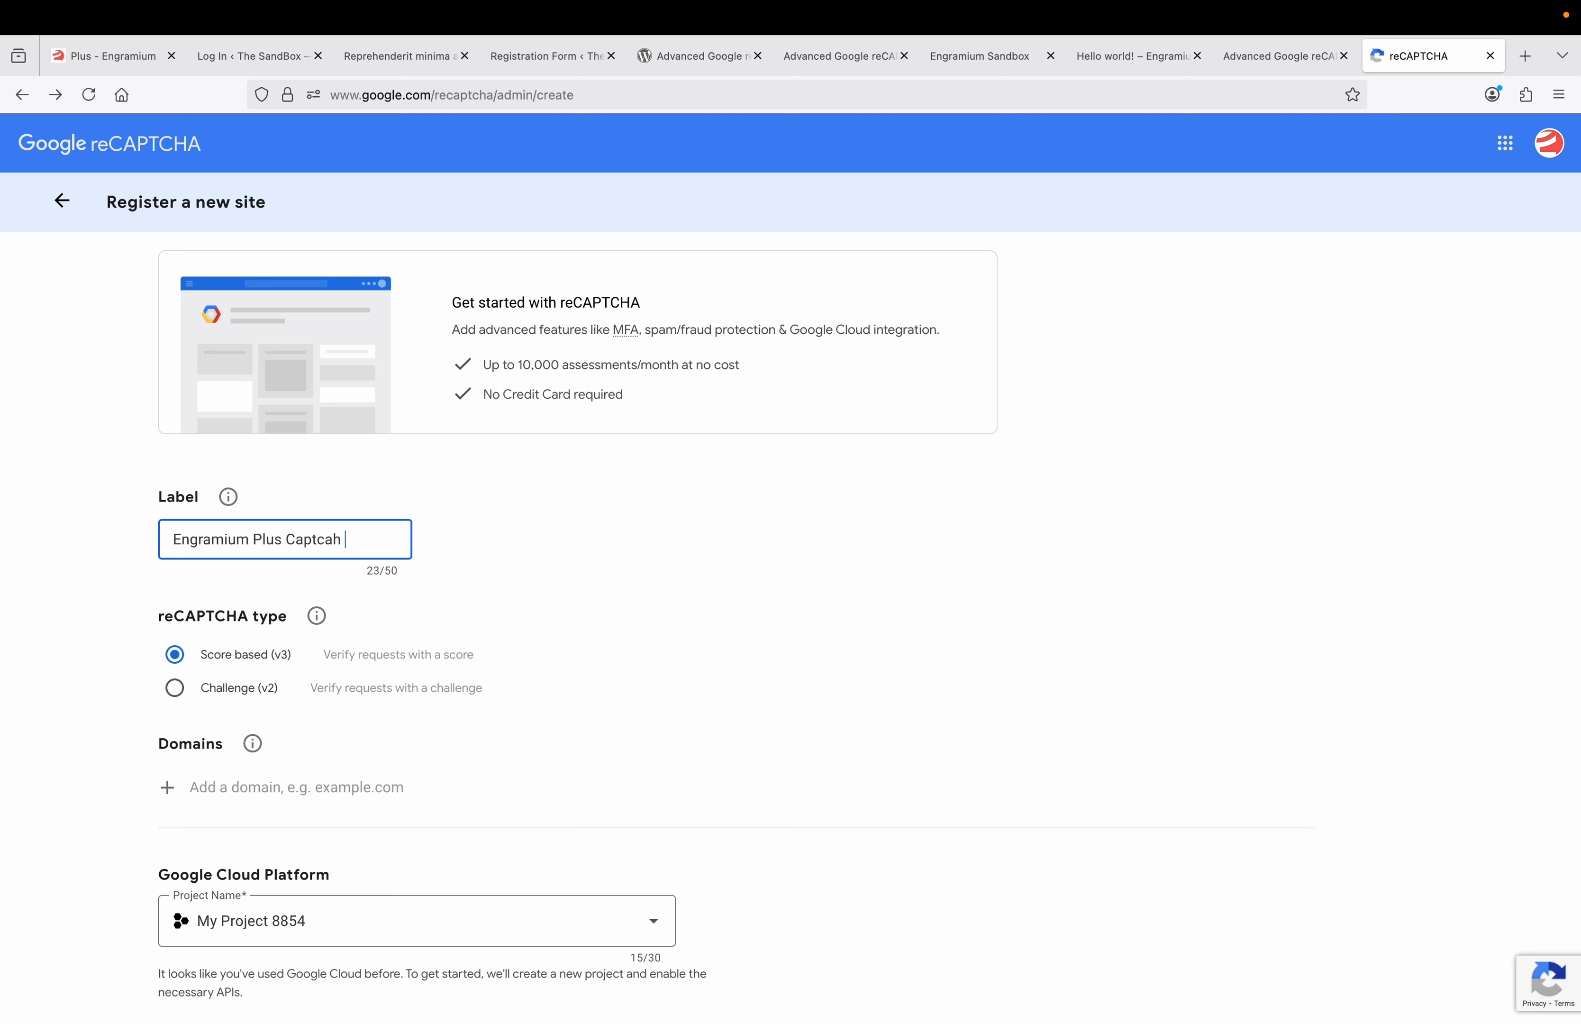
{"action": "type", "text": "V3"}
{"action": "scroll", "coordinate": [117, 700], "scroll_direction": "down", "scroll_amount": 2}
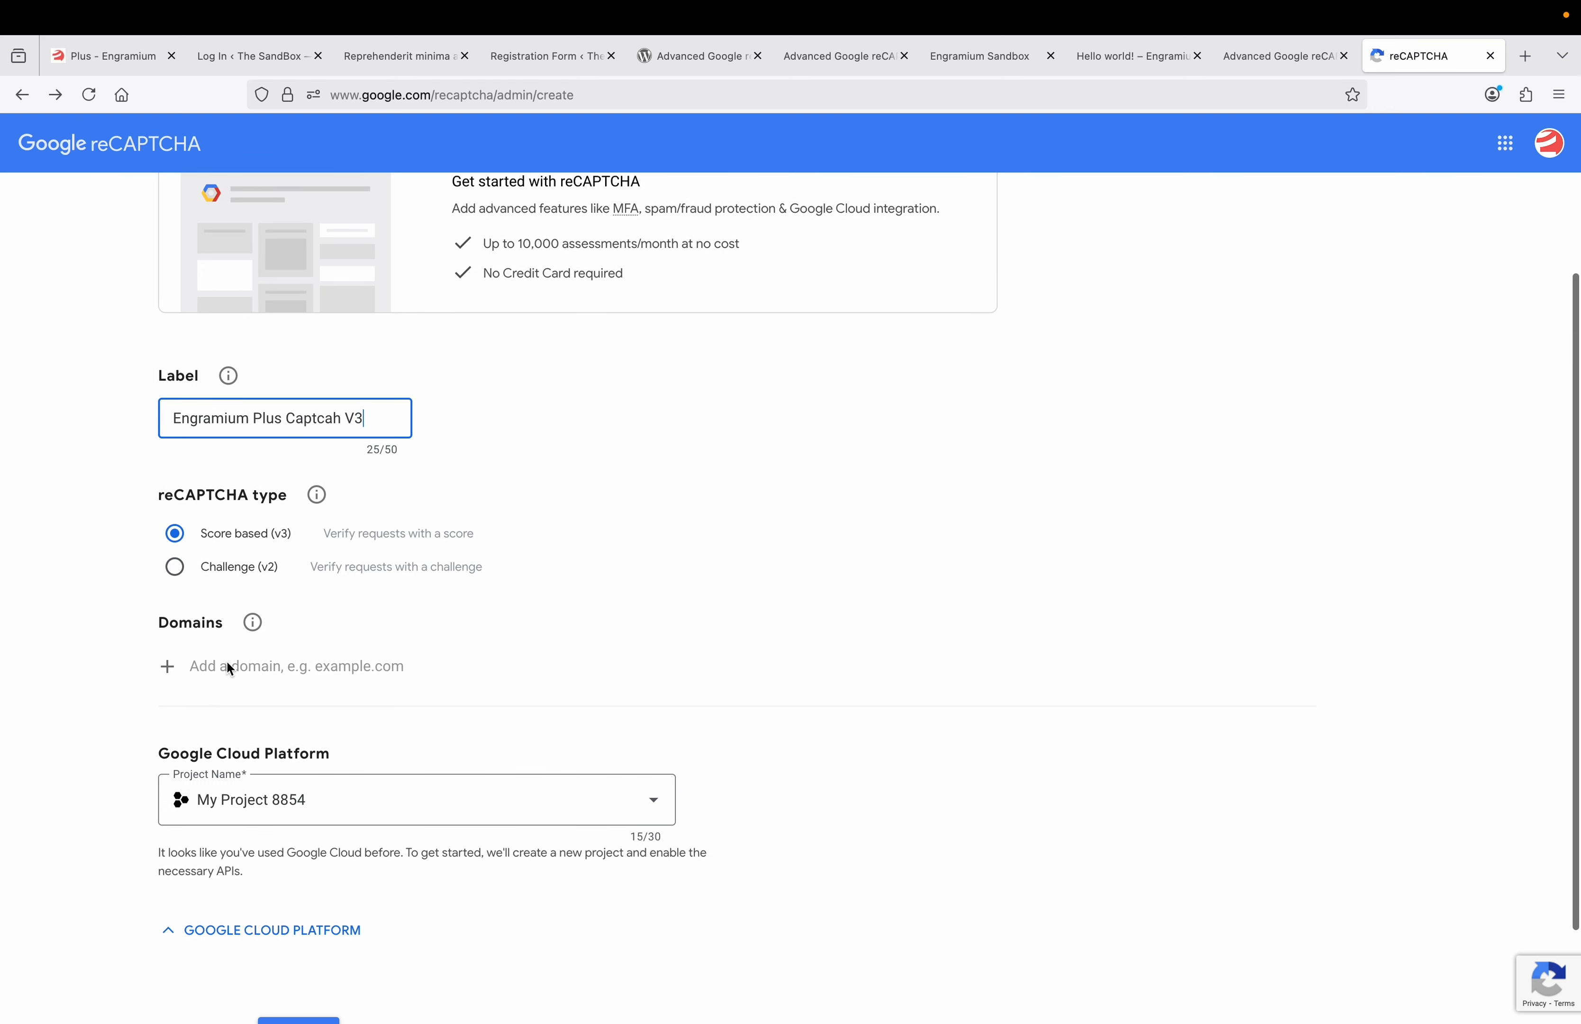
{"action": "left_click", "coordinate": [229, 677]}
{"action": "type", "text": "https://sandbox.engramium.com/2025/07/02/hello-world/"}
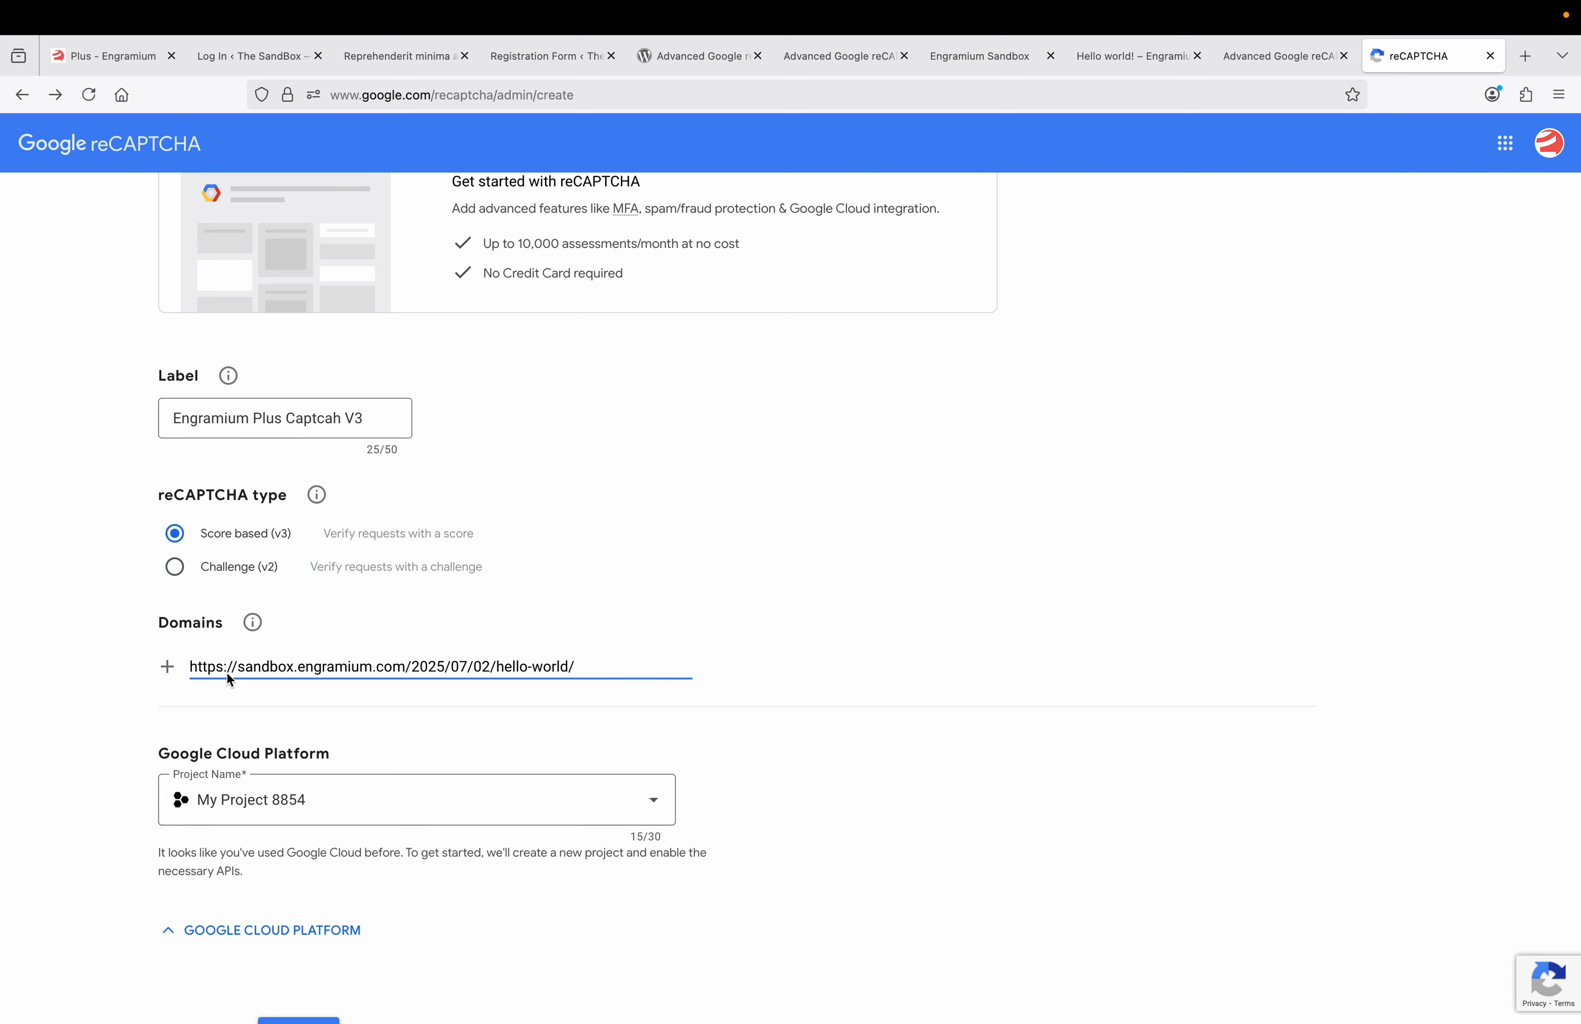
{"action": "key", "text": "BackSpace"}
{"action": "key", "text": "BackSpace"}
{"action": "key", "text": "BackSpace"}
{"action": "key", "text": "BackSpace"}
{"action": "key", "text": "BackSpace"}
{"action": "key", "text": "BackSpace"}
{"action": "key", "text": "BackSpace"}
{"action": "key", "text": "BackSpace"}
{"action": "key", "text": "BackSpace"}
{"action": "key", "text": "BackSpace"}
{"action": "key", "text": "BackSpace"}
{"action": "key", "text": "BackSpace"}
{"action": "key", "text": "BackSpace"}
{"action": "key", "text": "BackSpace"}
{"action": "key", "text": "BackSpace"}
{"action": "key", "text": "BackSpace"}
{"action": "key", "text": "BackSpace"}
{"action": "key", "text": "BackSpace"}
{"action": "key", "text": "BackSpace"}
{"action": "key", "text": "BackSpace"}
{"action": "key", "text": "BackSpace"}
{"action": "key", "text": "BackSpace"}
{"action": "key", "text": "BackSpace"}
{"action": "key", "text": "BackSpace"}
{"action": "key", "text": "BackSpace"}
{"action": "key", "text": "BackSpace"}
{"action": "key", "text": "BackSpace"}
{"action": "key", "text": "BackSpace"}
{"action": "key", "text": "BackSpace"}
{"action": "key", "text": "BackSpace"}
{"action": "key", "text": "BackSpace"}
{"action": "key", "text": "BackSpace"}
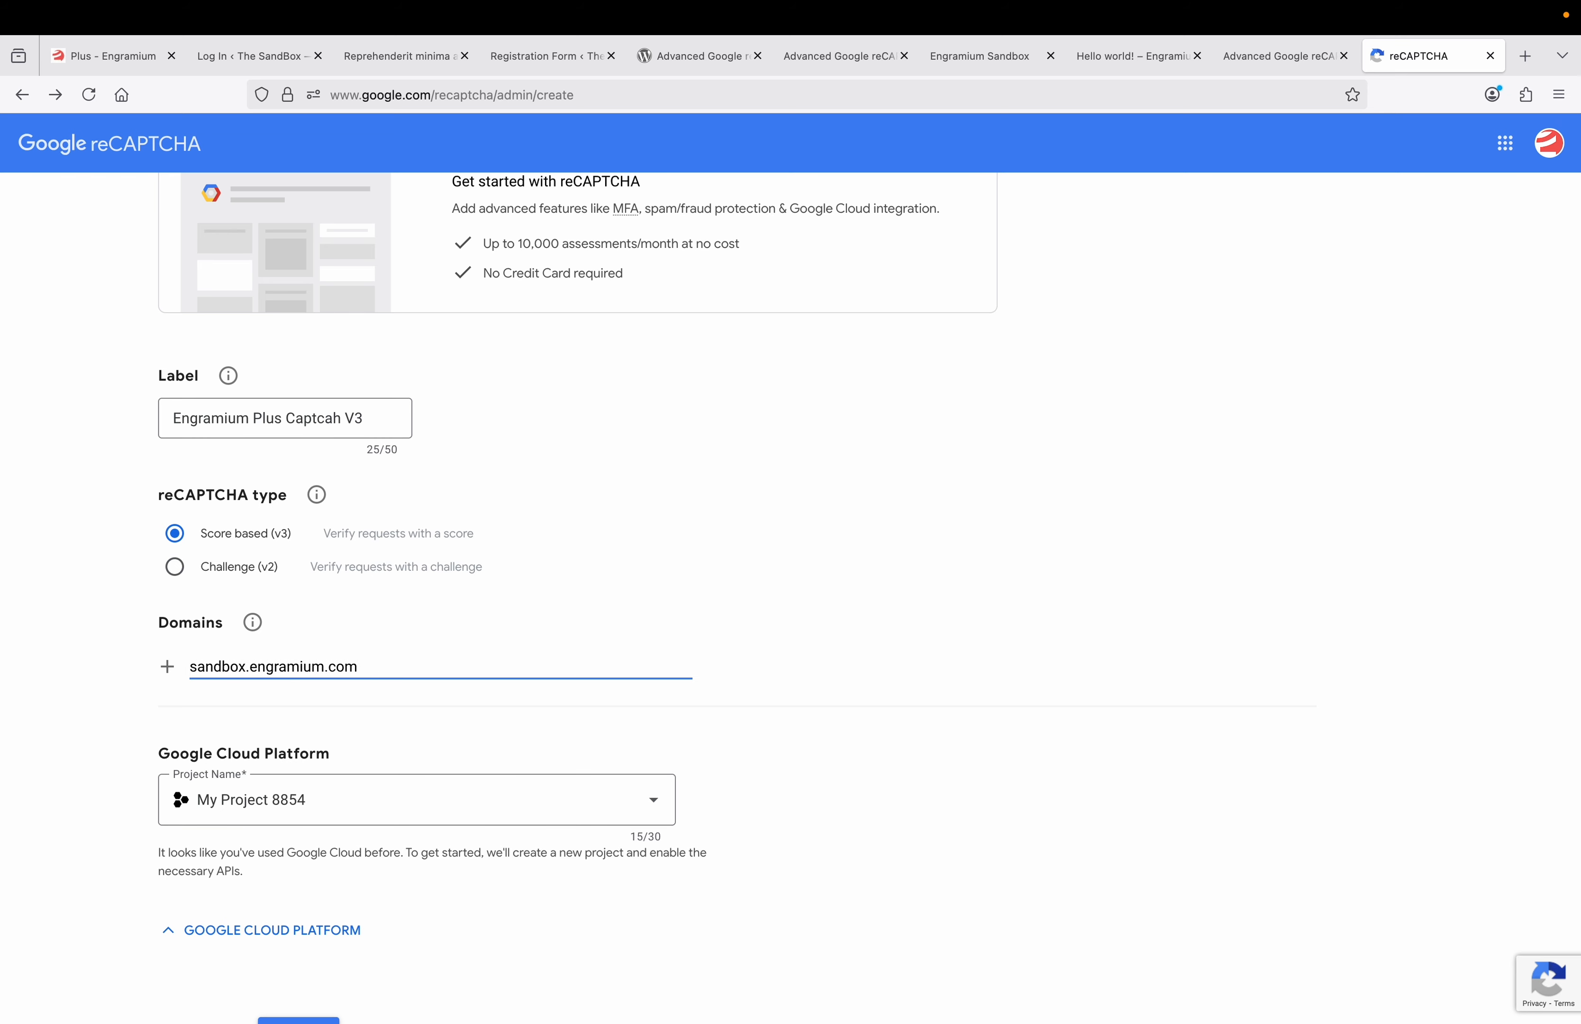
{"action": "type", "text": "www."}
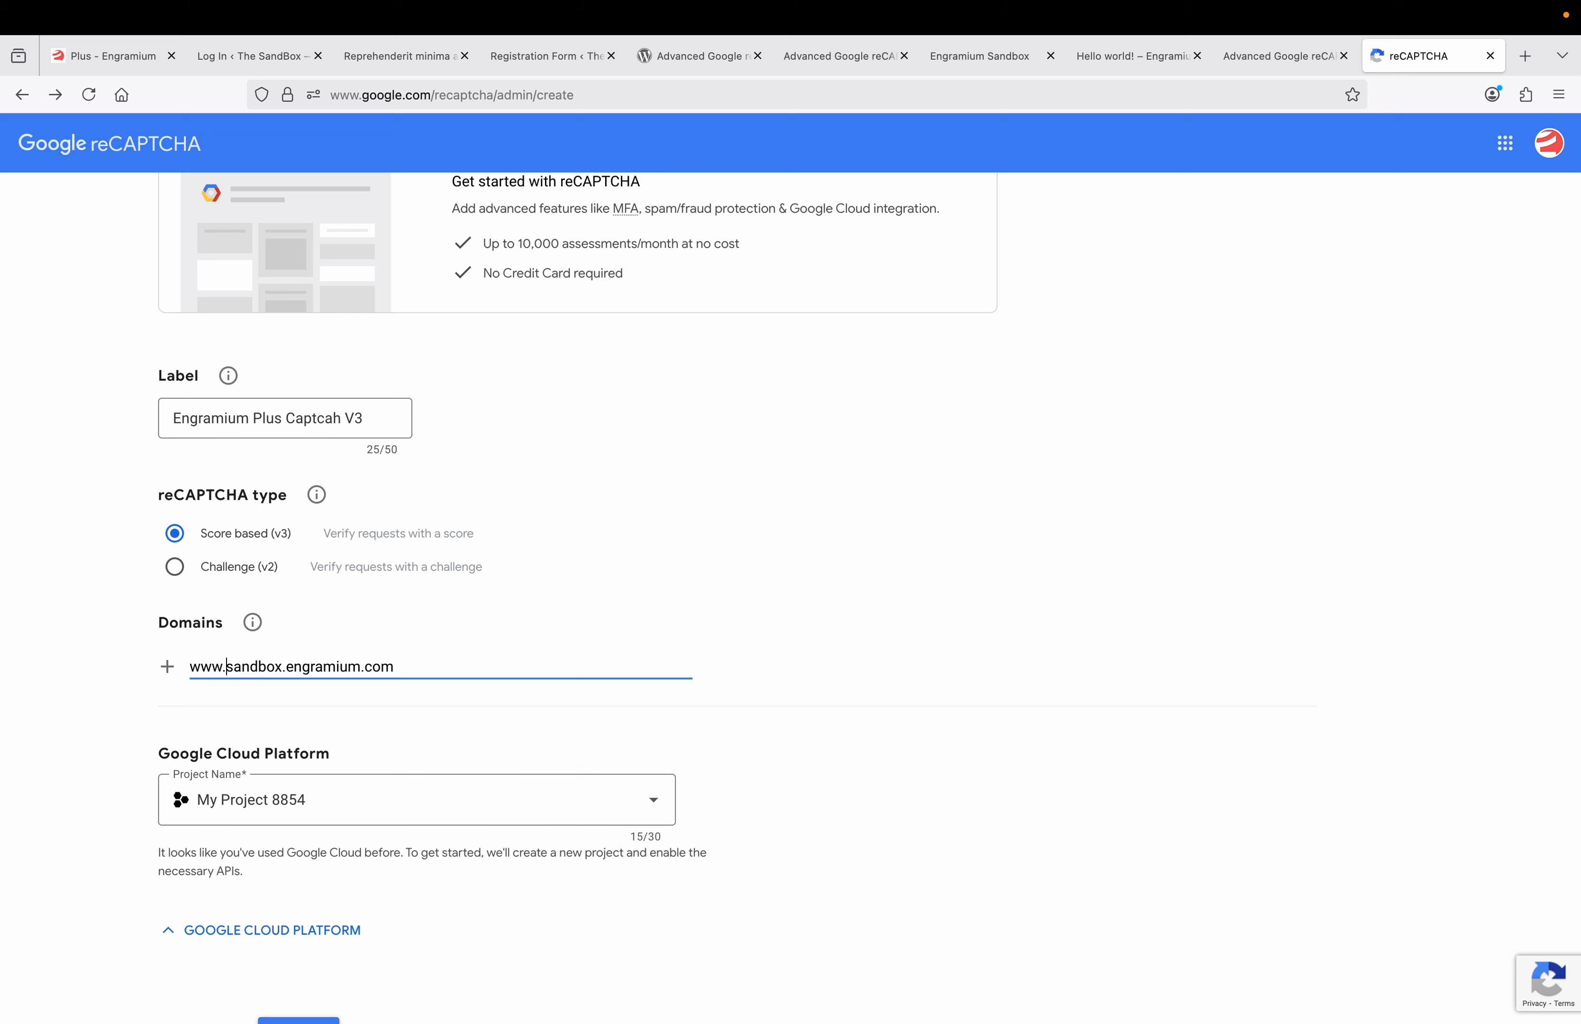
{"action": "left_click", "coordinate": [30, 718]}
{"action": "scroll", "coordinate": [28, 716], "scroll_direction": "down", "scroll_amount": 2}
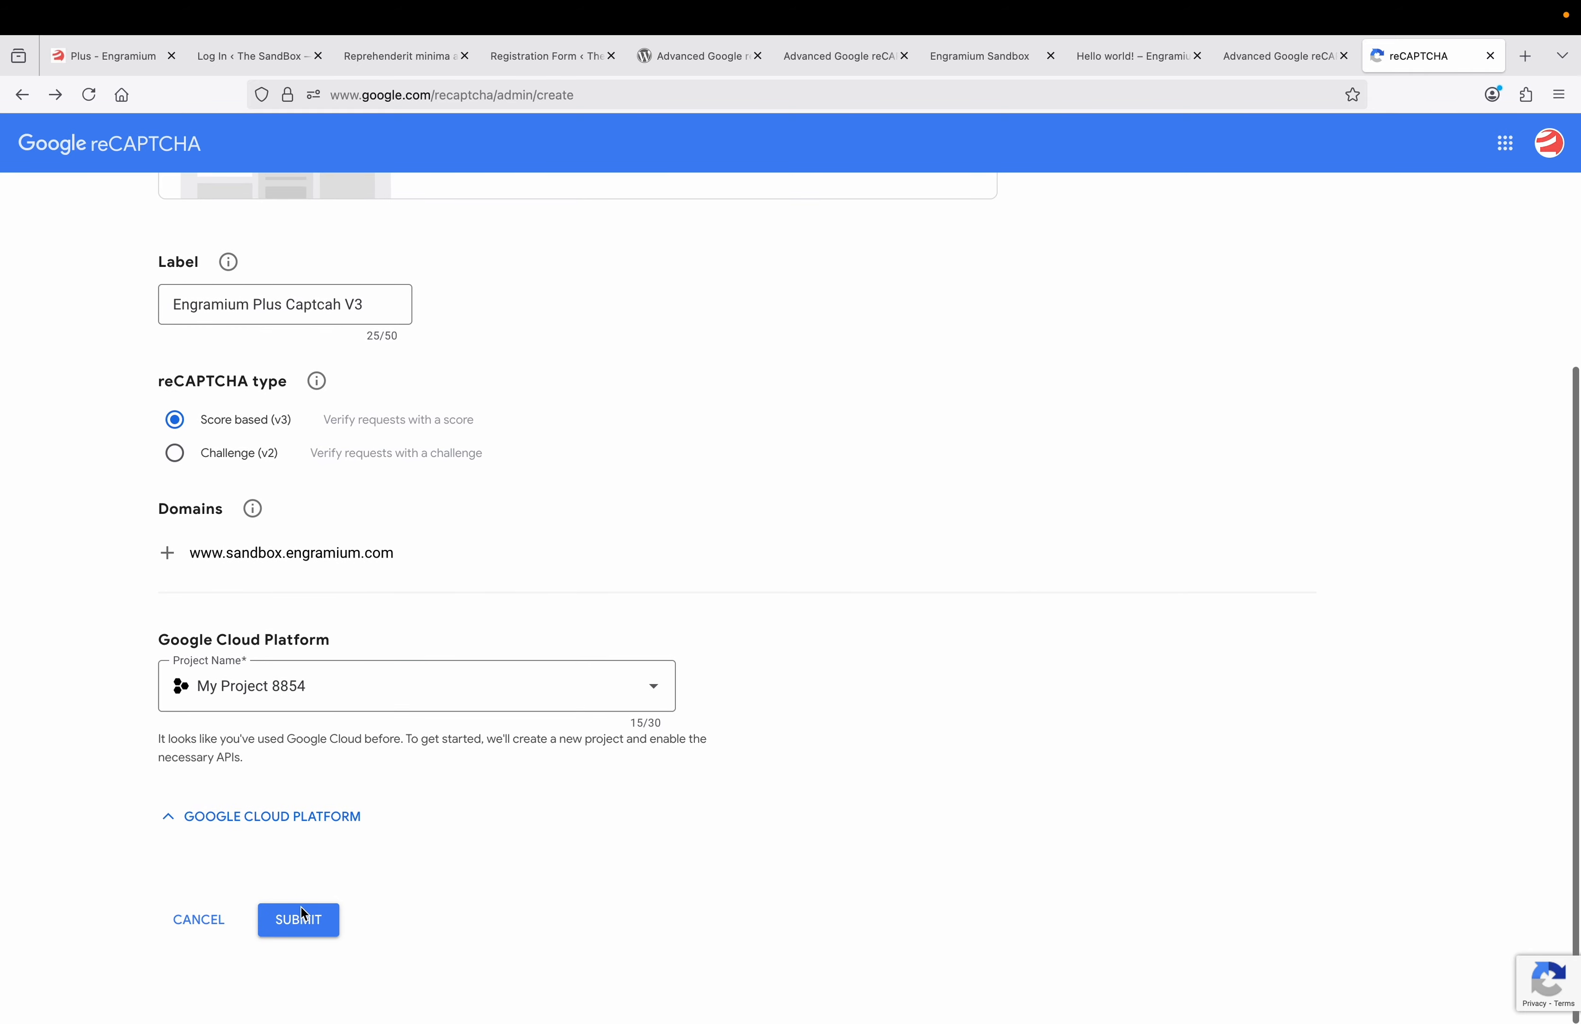
{"action": "left_click", "coordinate": [307, 922]}
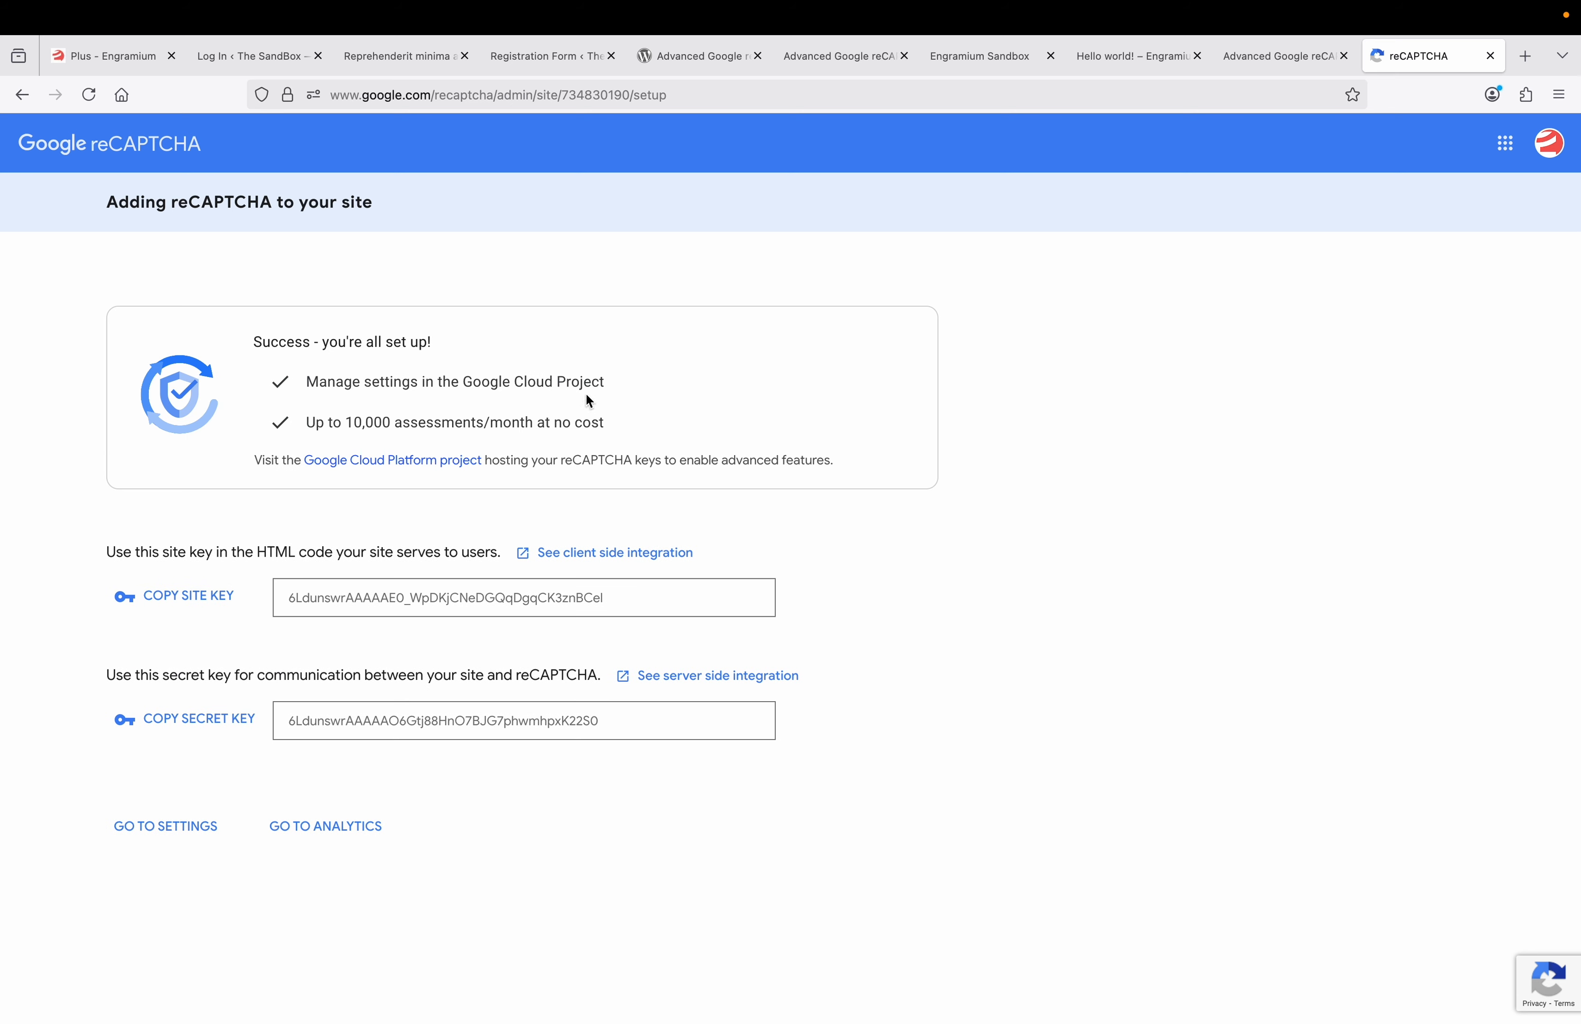
- Copy the new v3 site key and paste it over the Captcha Site Key in the WordPress plugin settings
{"action": "left_click", "coordinate": [193, 591]}
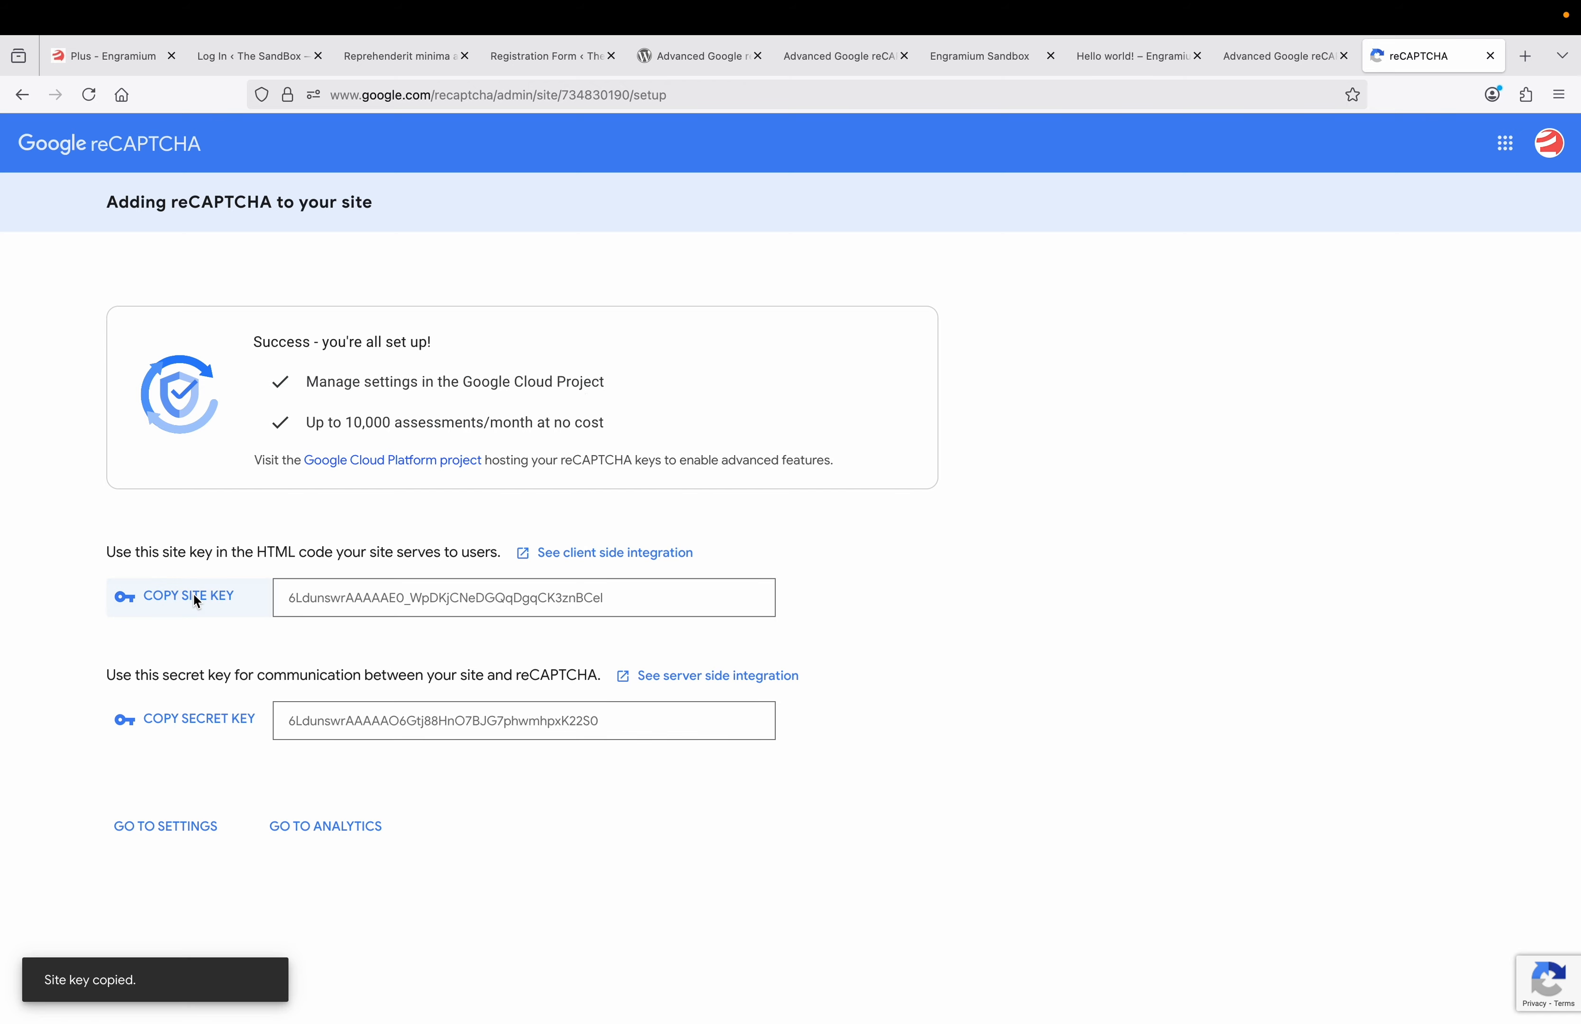
{"action": "left_click", "coordinate": [1247, 65]}
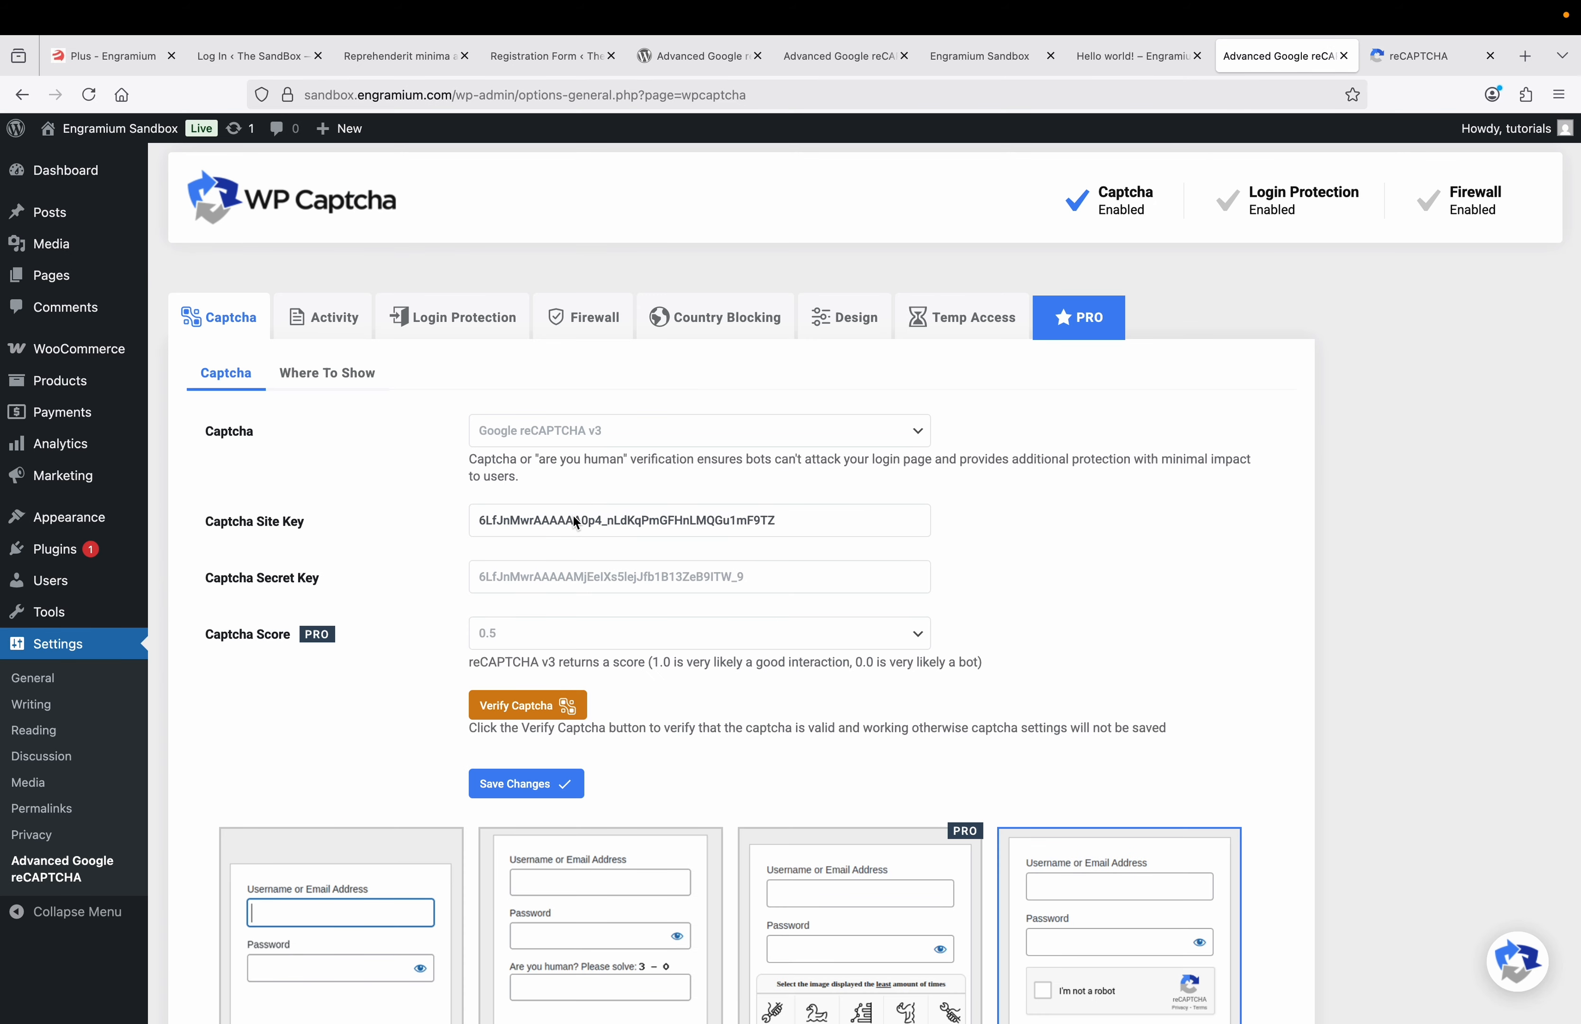
{"action": "double_click", "coordinate": [653, 523]}
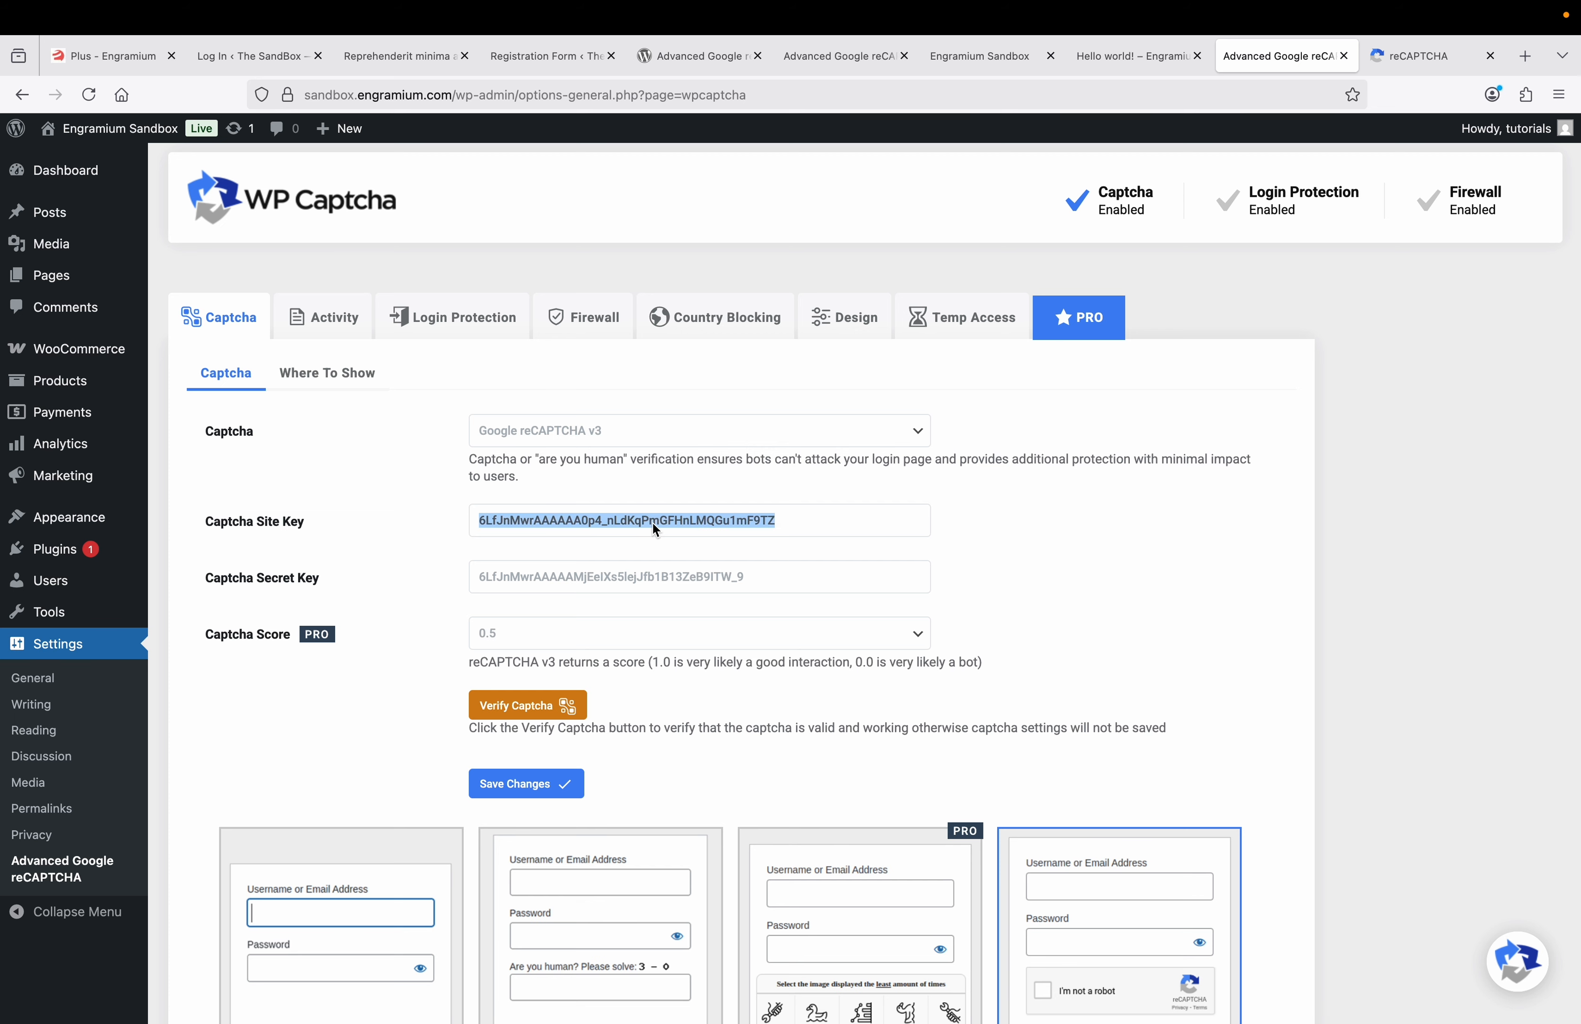
{"action": "key", "text": "super+v"}
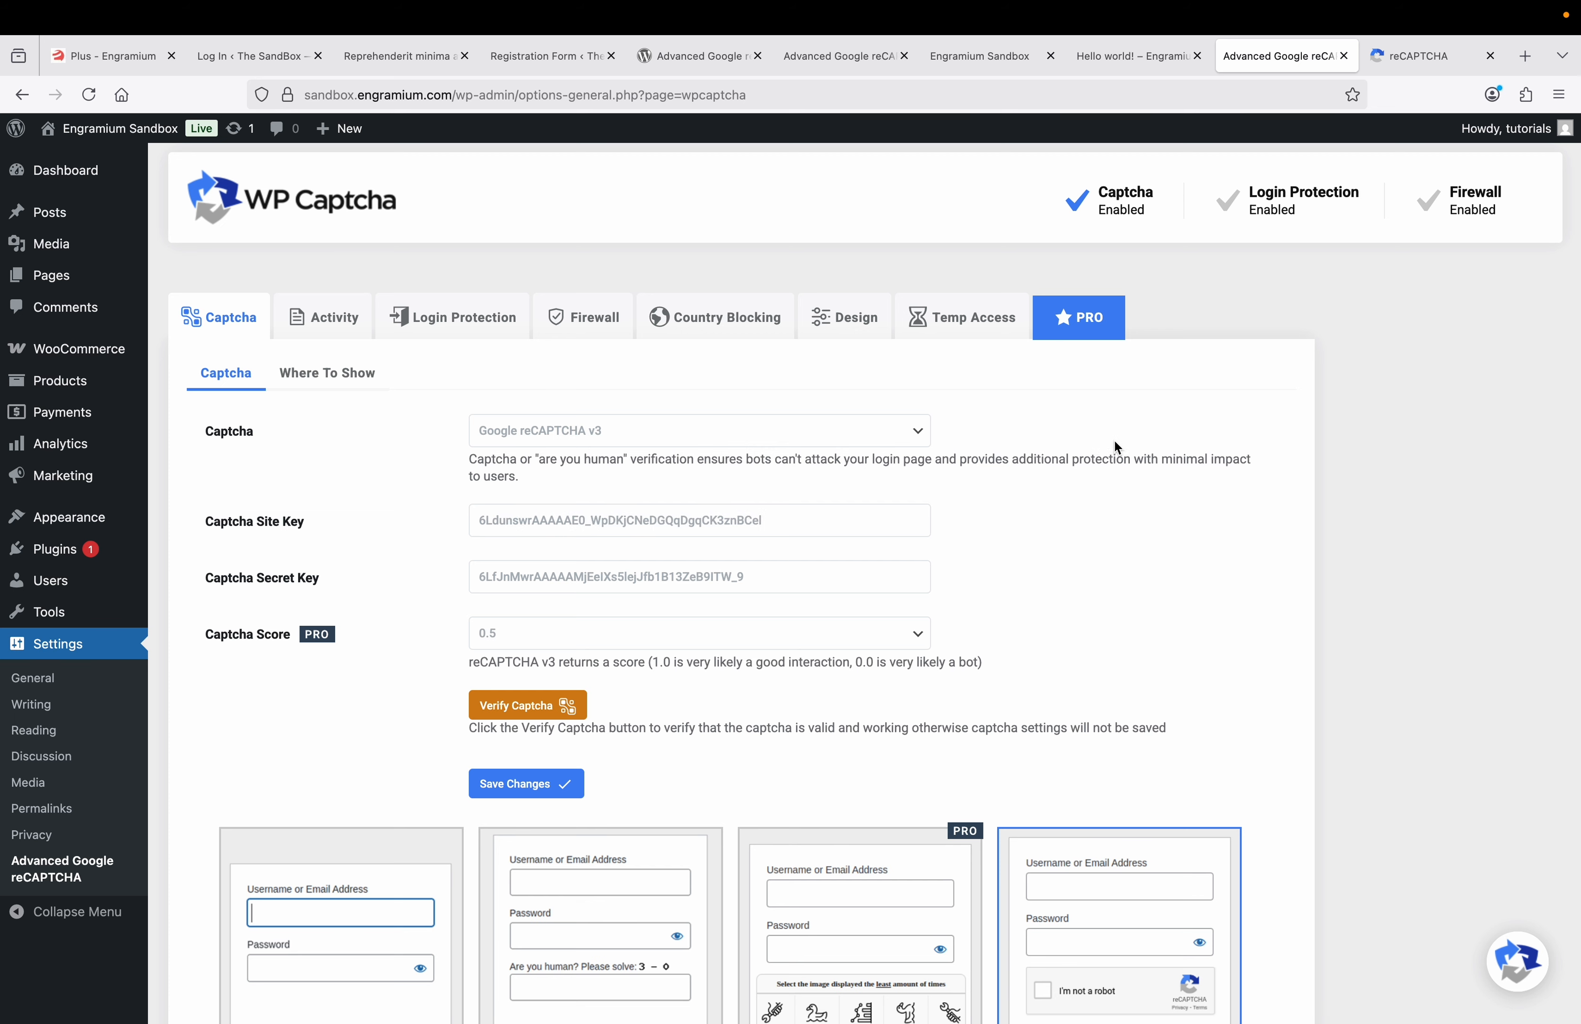
- Copy the new v3 secret key from Google reCAPTCHA and paste it over the plugin's Captcha Secret Key
{"action": "left_click", "coordinate": [1403, 65]}
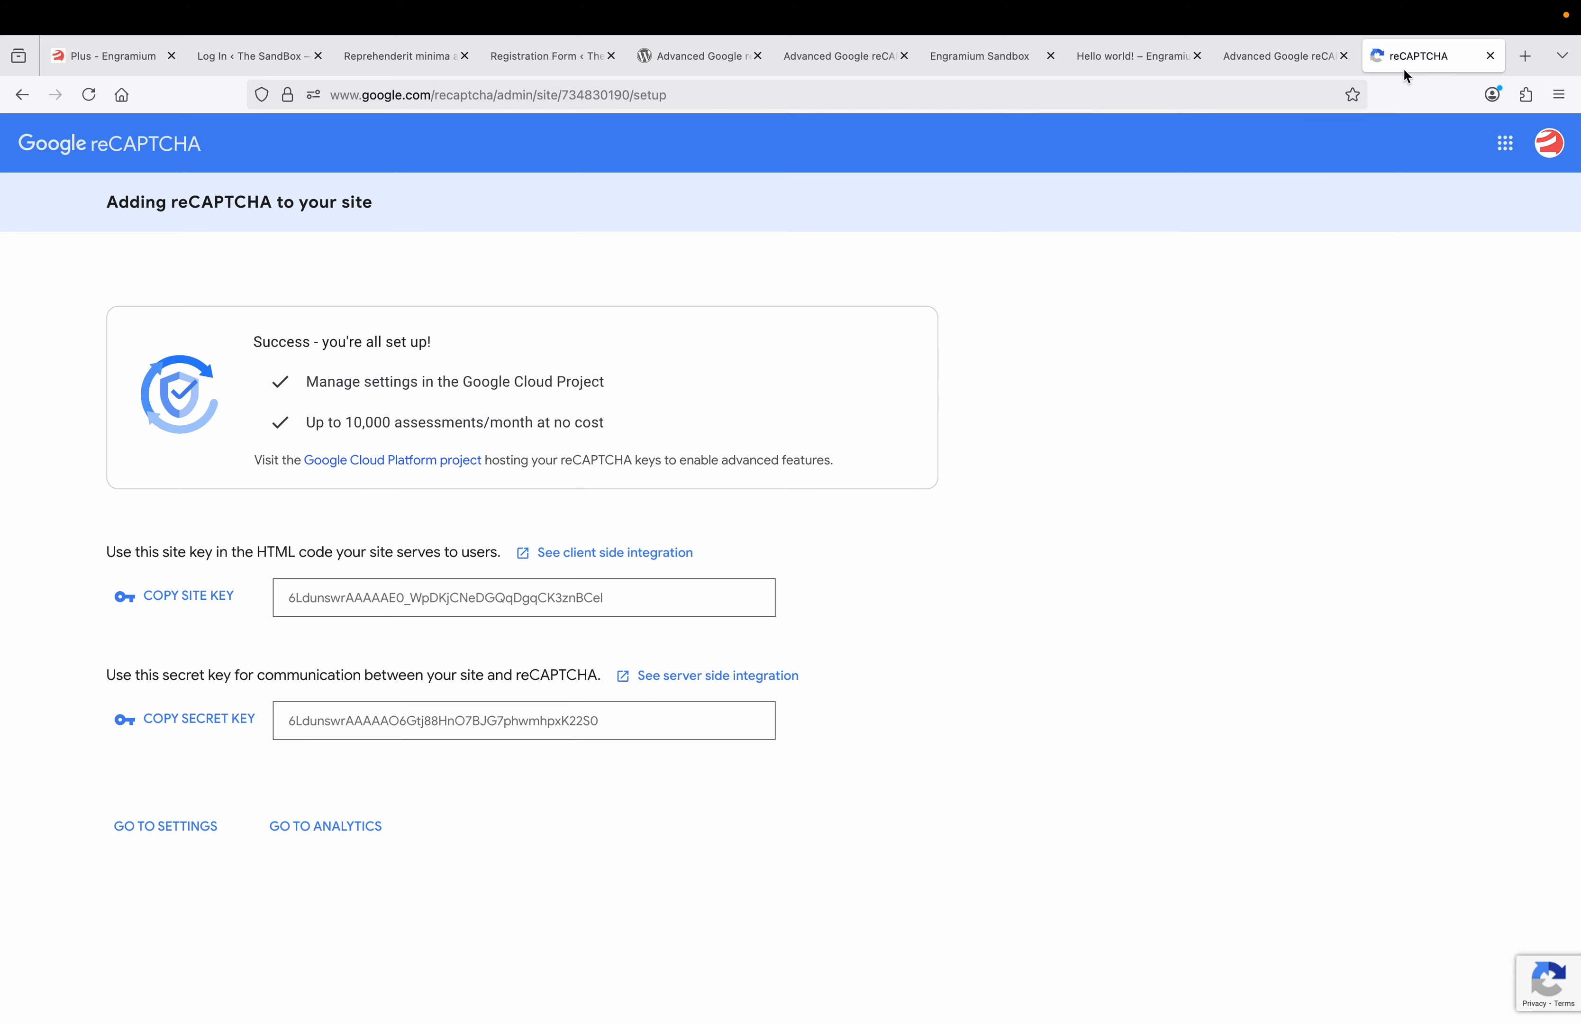
{"action": "left_click", "coordinate": [210, 713]}
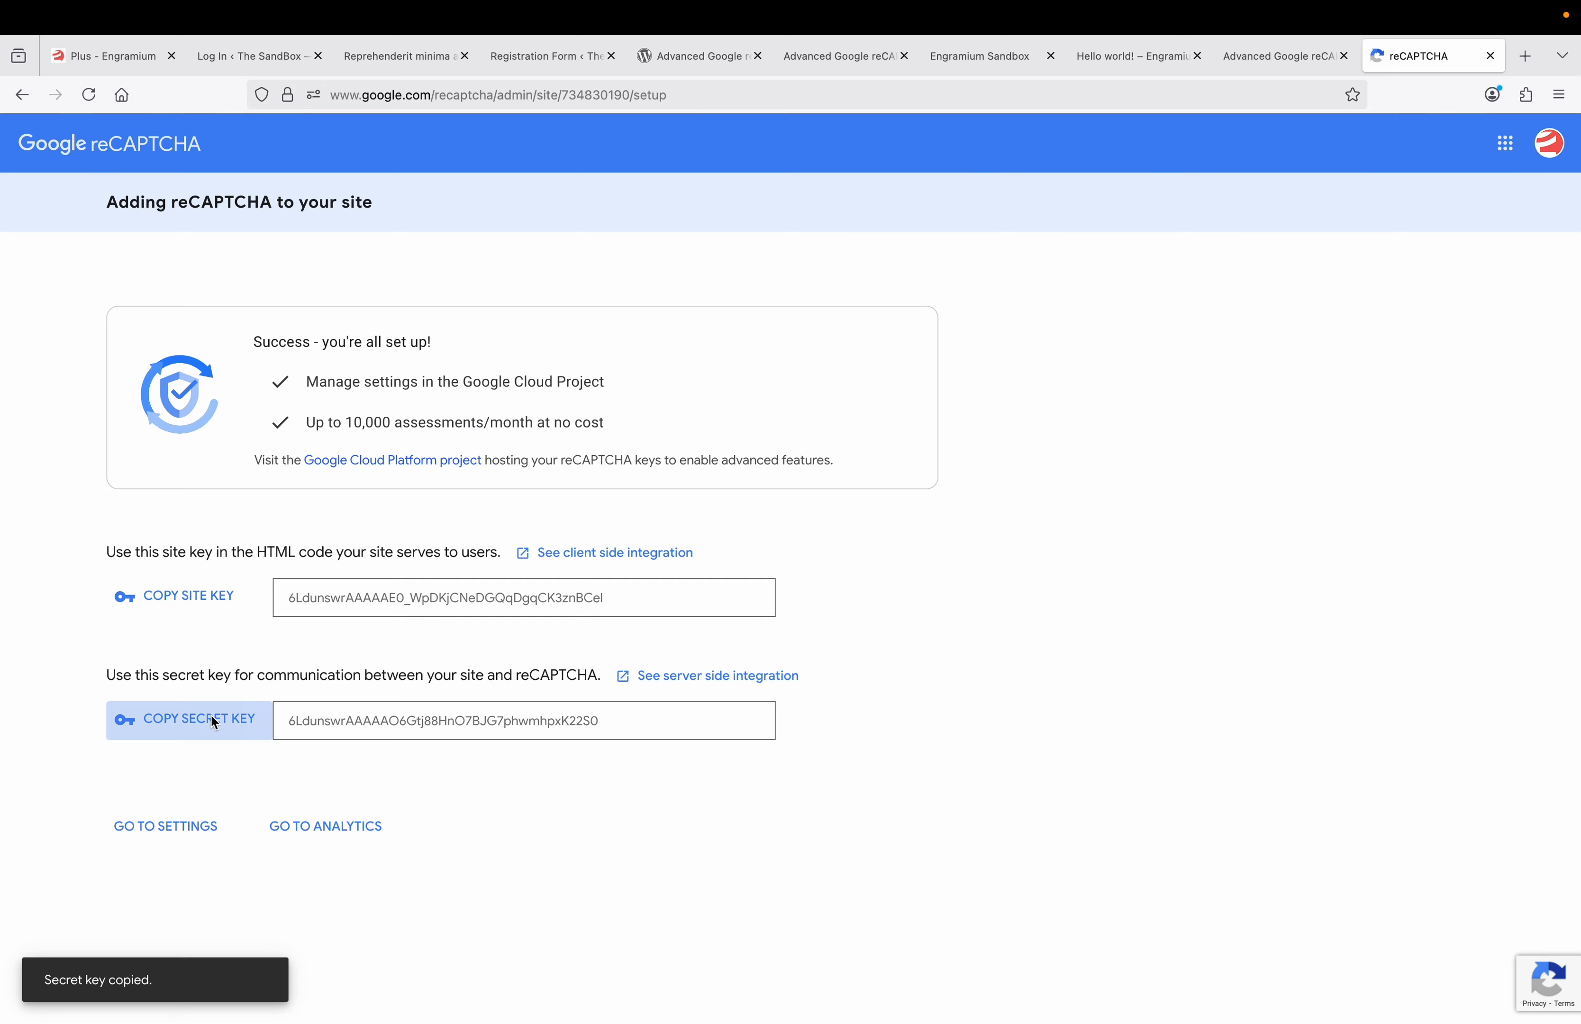
{"action": "left_click", "coordinate": [1254, 65]}
{"action": "left_click", "coordinate": [616, 573]}
{"action": "key", "text": "ctrl+a"}
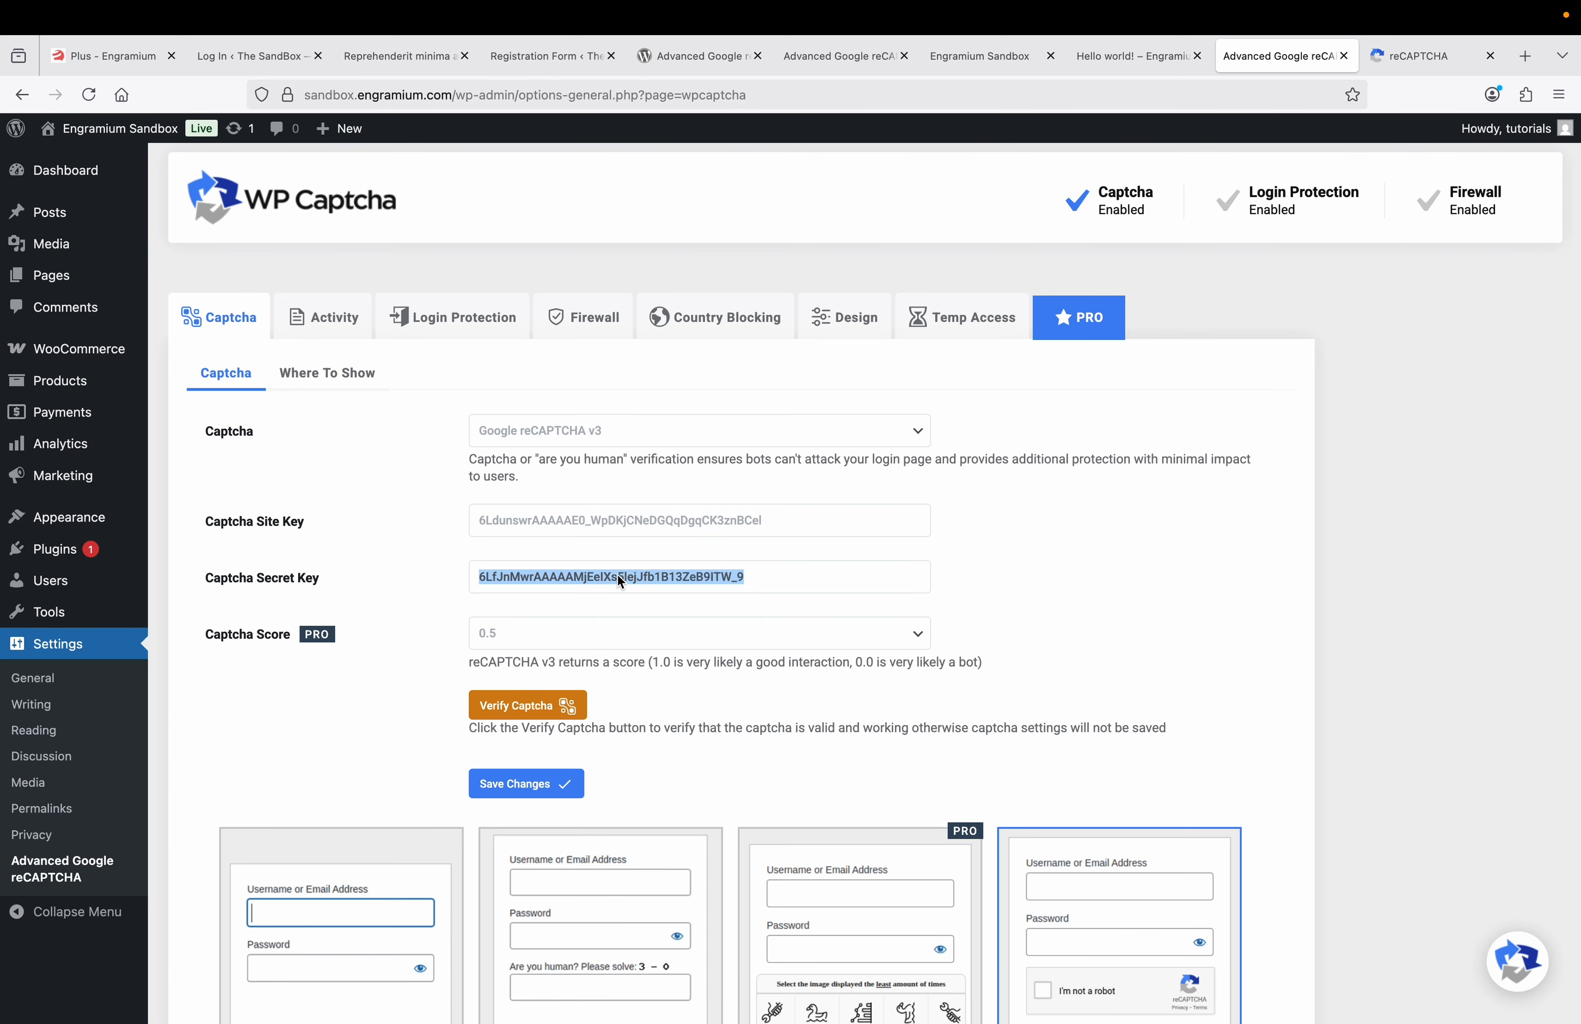
{"action": "key", "text": "ctrl+v"}
{"action": "left_click", "coordinate": [1103, 570]}
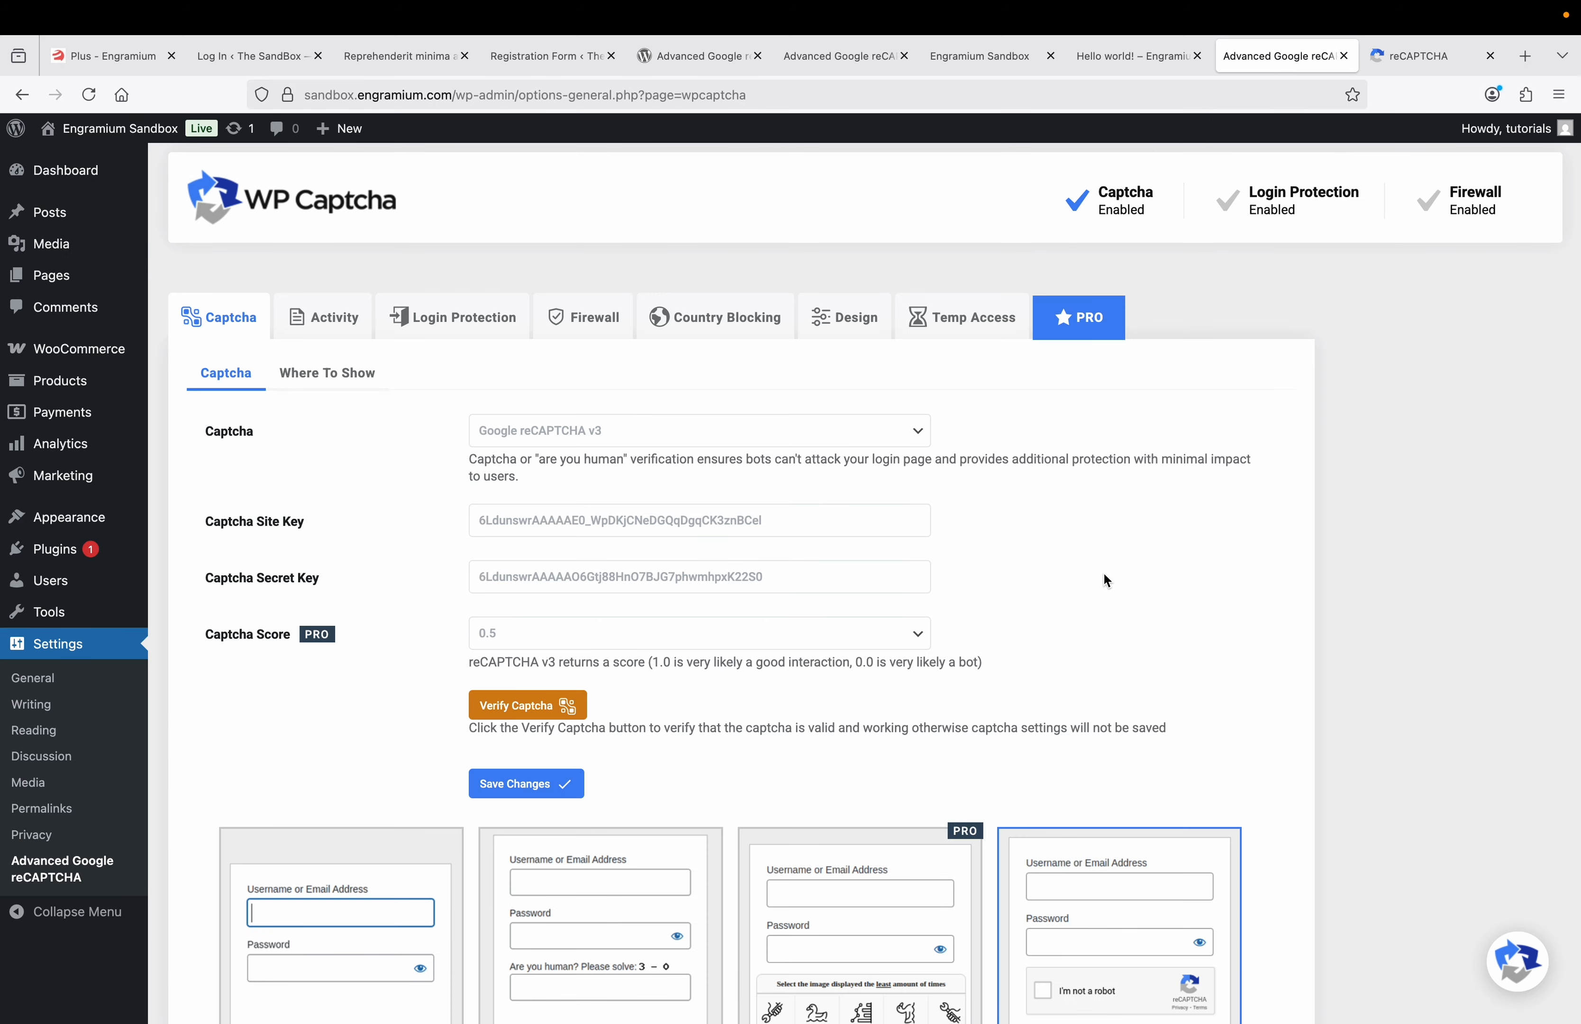
- Verify the captcha with the new keys by submitting its token, and save the plugin settings
{"action": "left_click", "coordinate": [540, 709]}
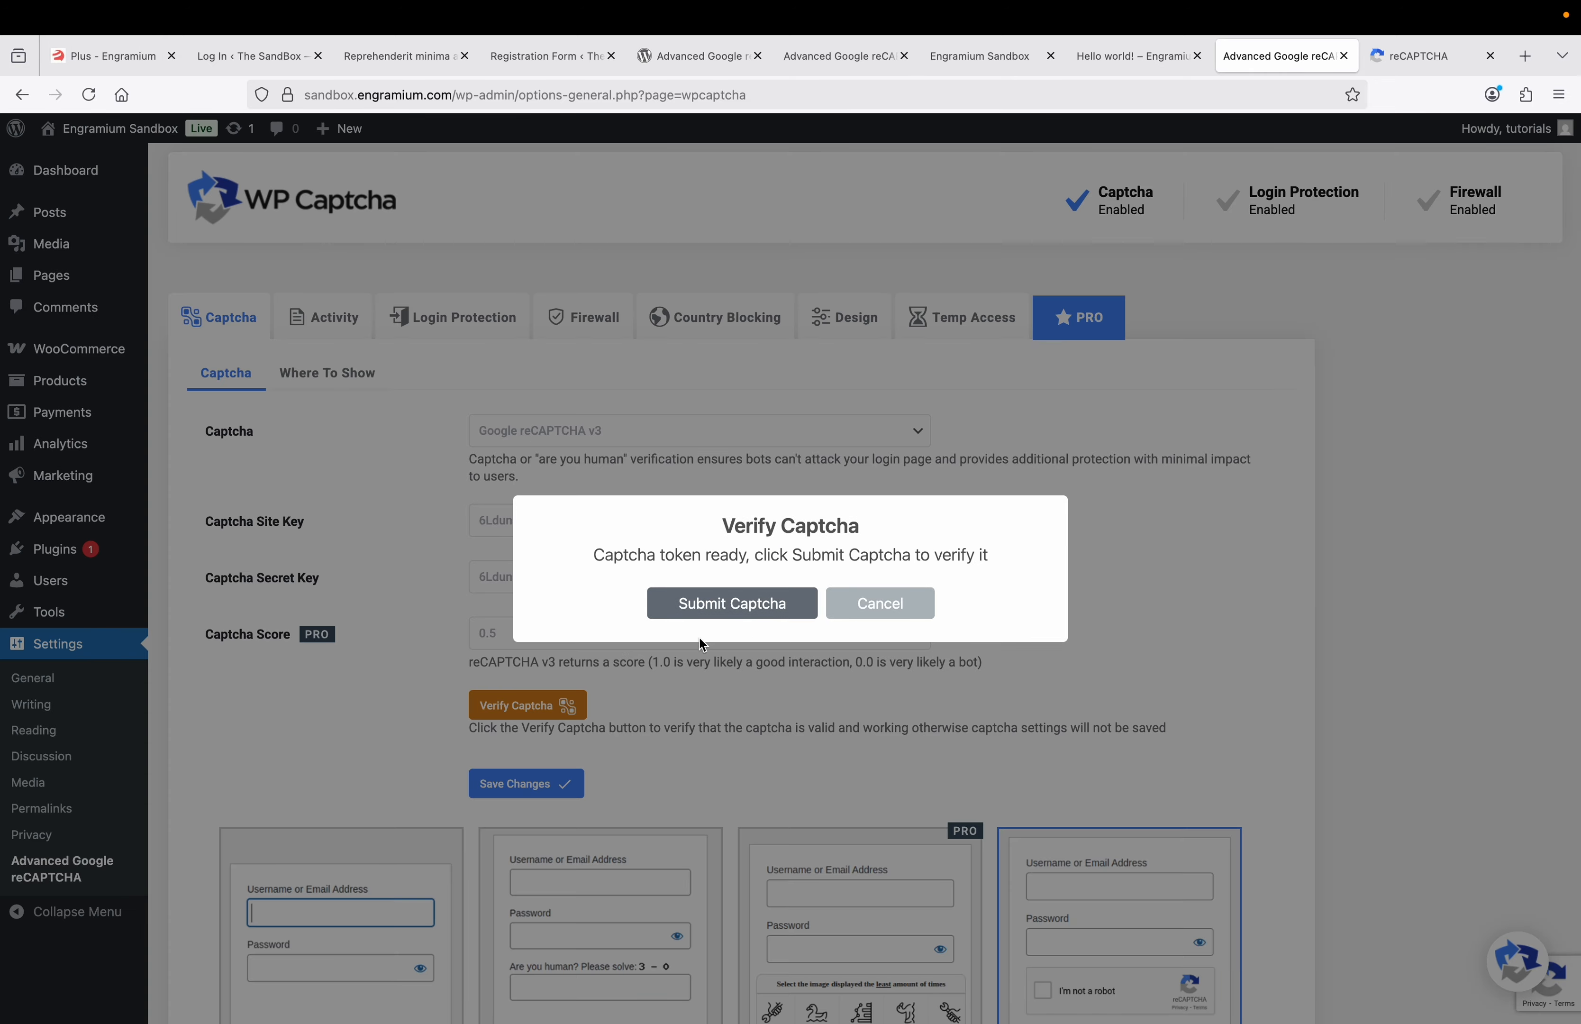
{"action": "left_click", "coordinate": [752, 614]}
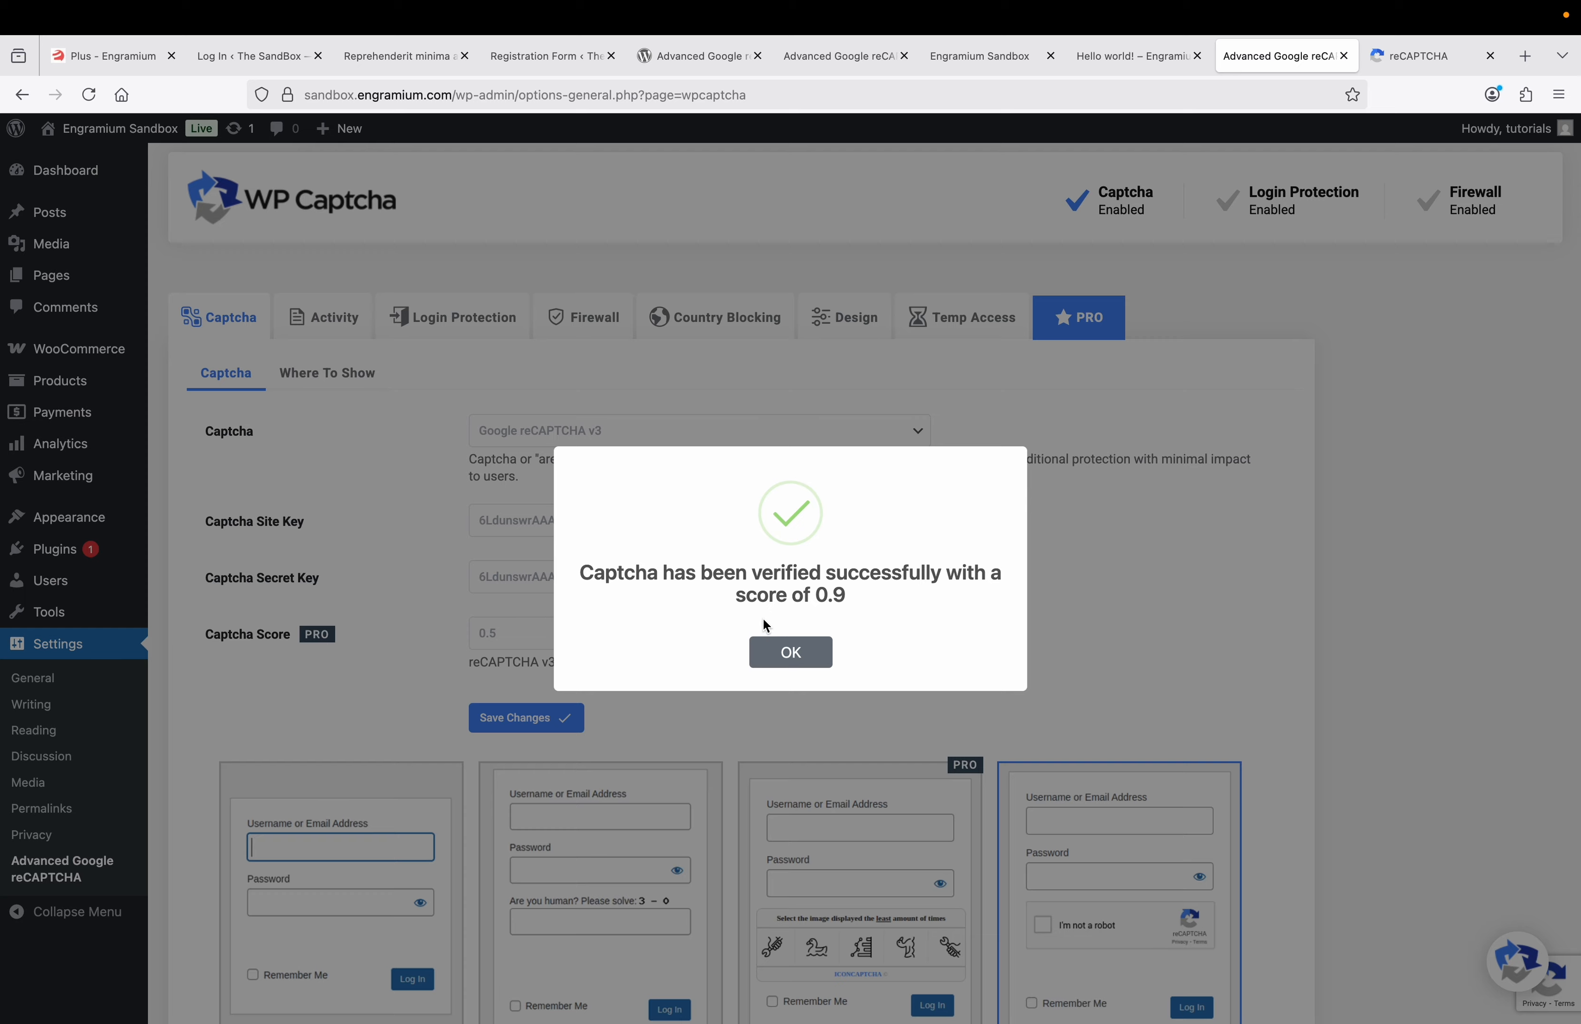
{"action": "left_click", "coordinate": [789, 648]}
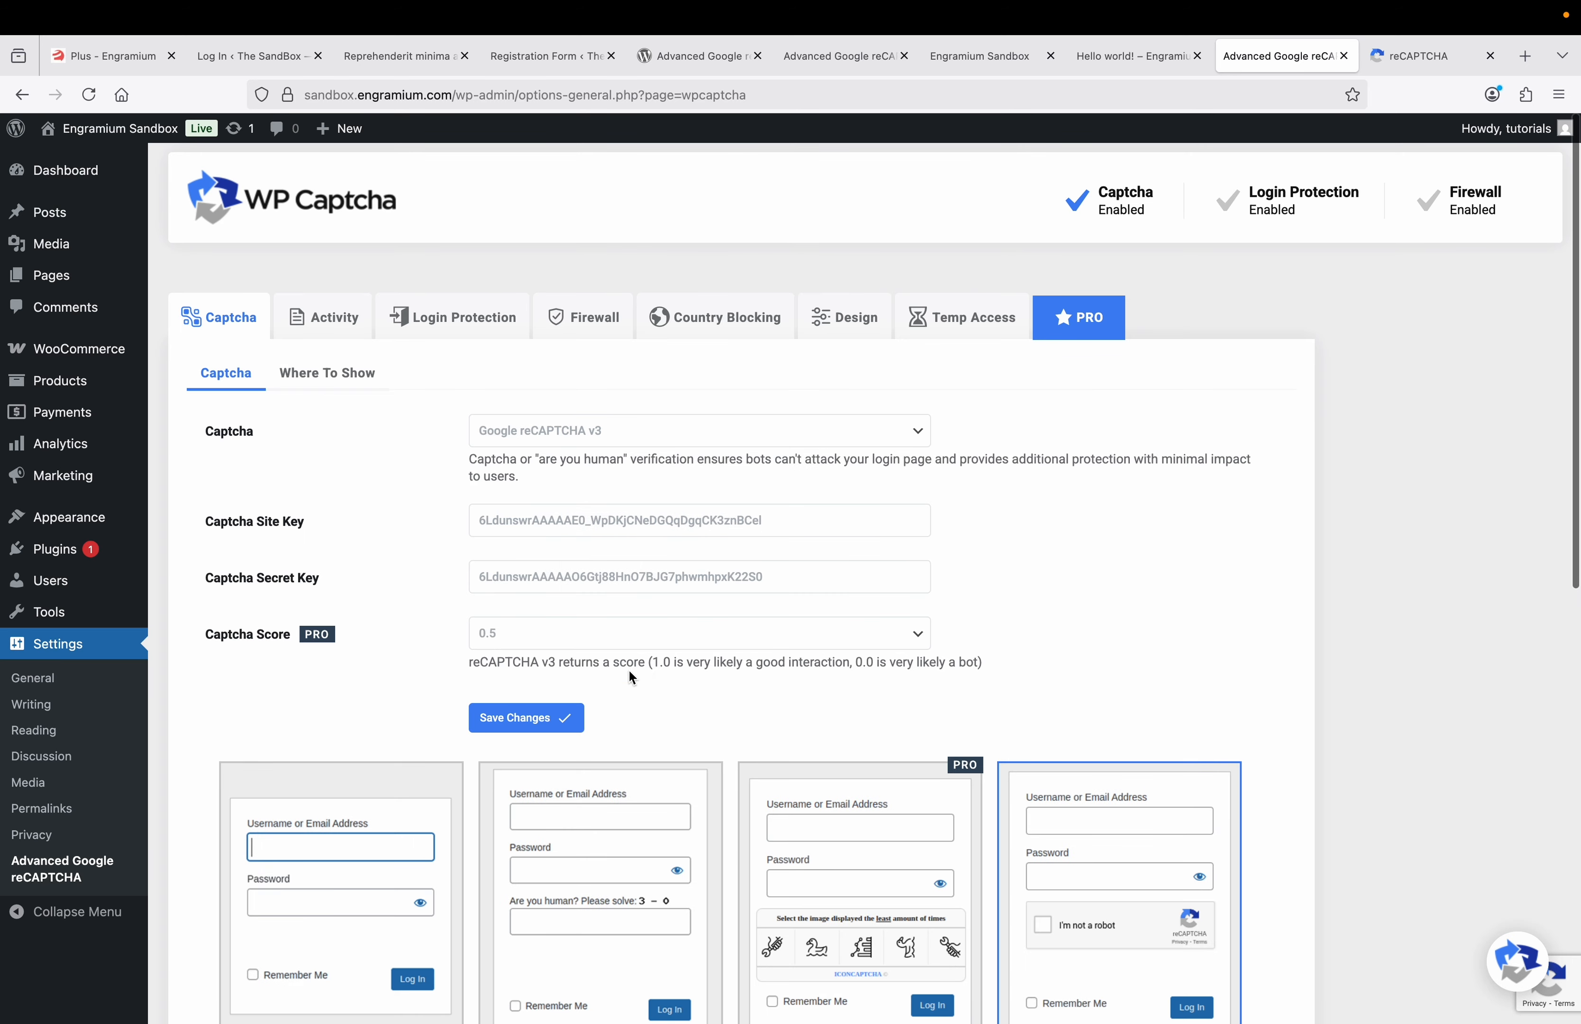
{"action": "left_click", "coordinate": [508, 725]}
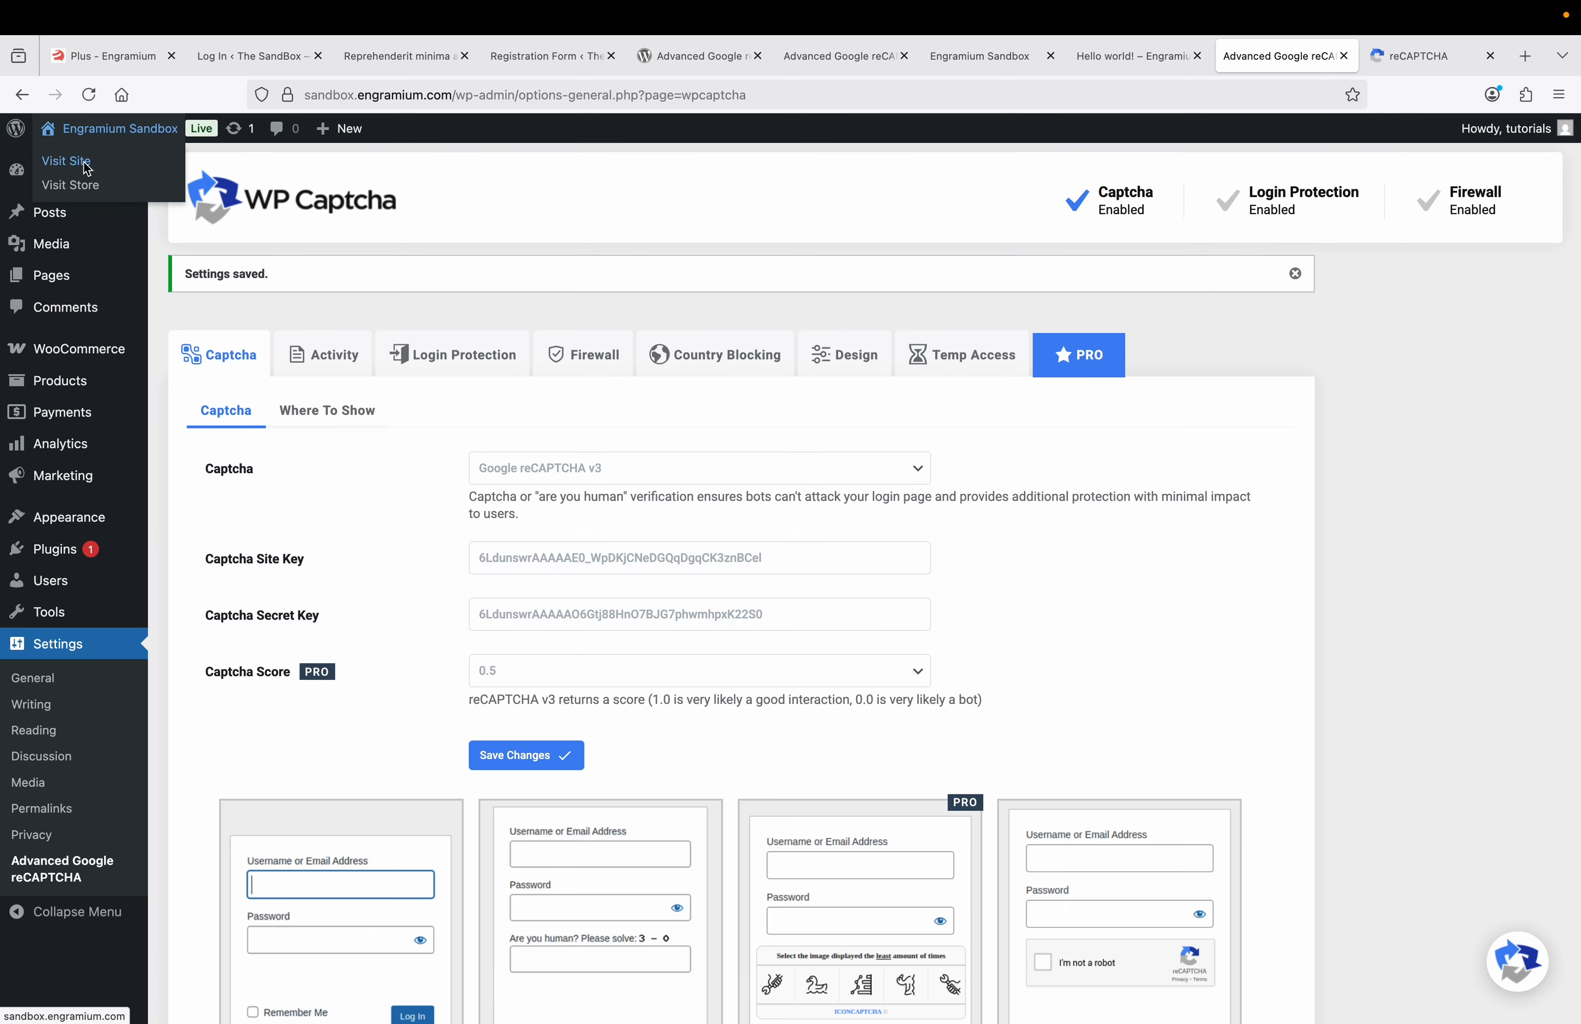
- Log out of WordPress and look for the reCAPTCHA v3 badge on the login and lost password forms
{"action": "mouse_move", "coordinate": [1506, 129]}
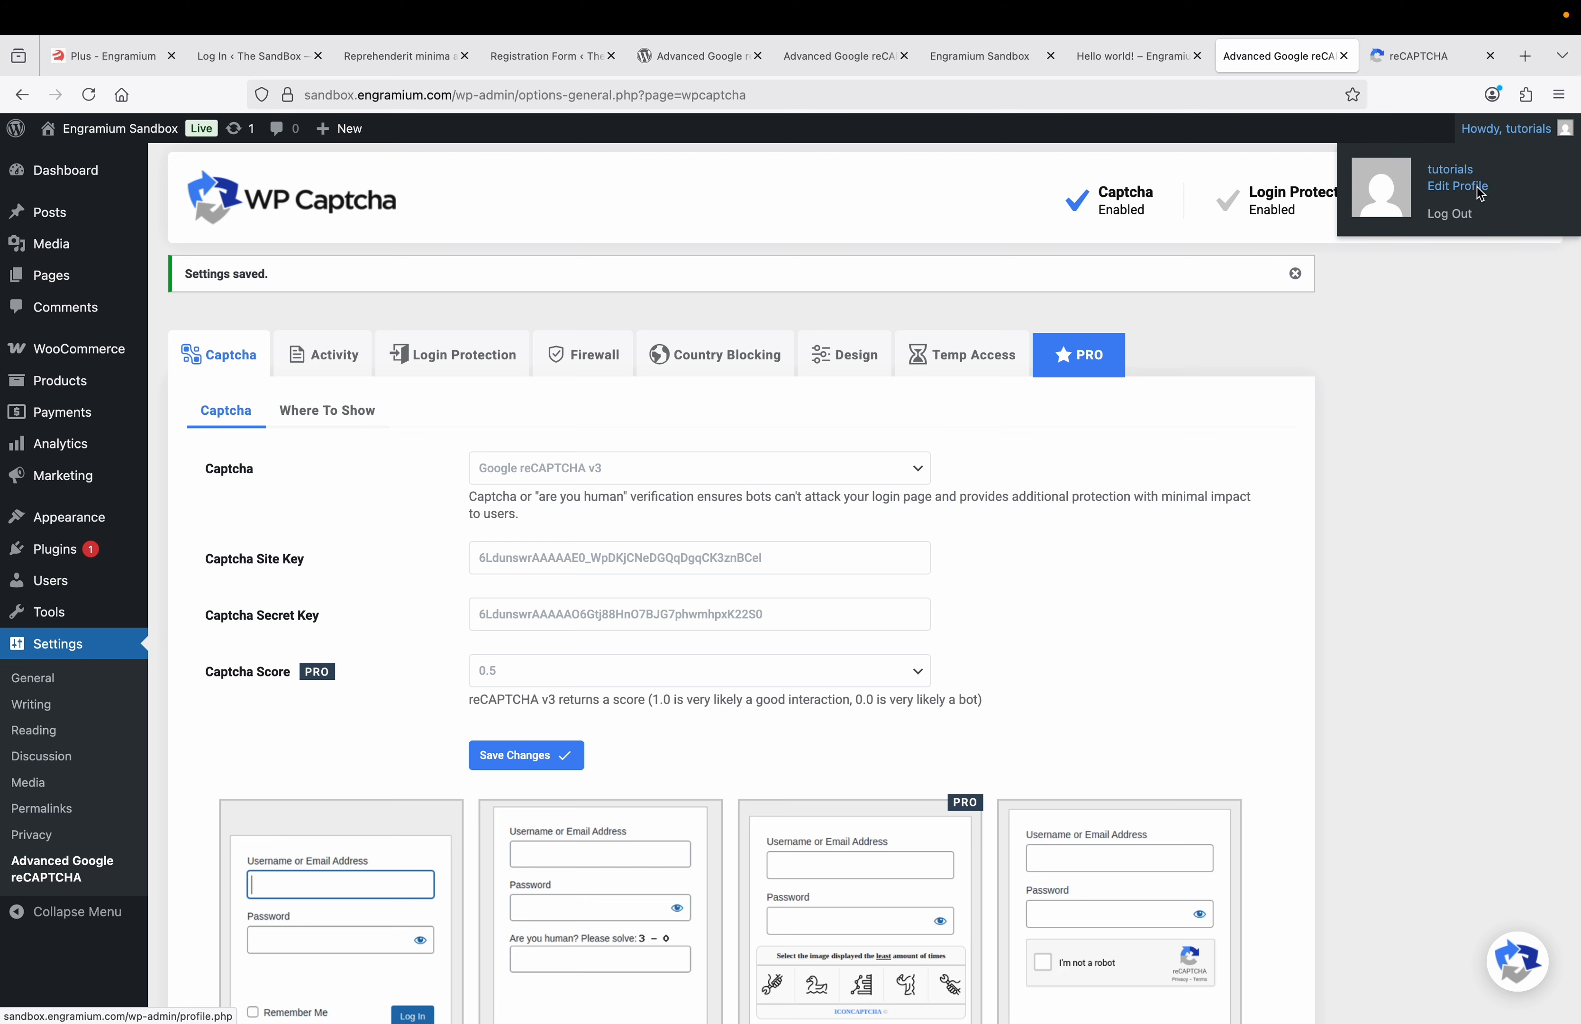
{"action": "left_click", "coordinate": [1458, 216]}
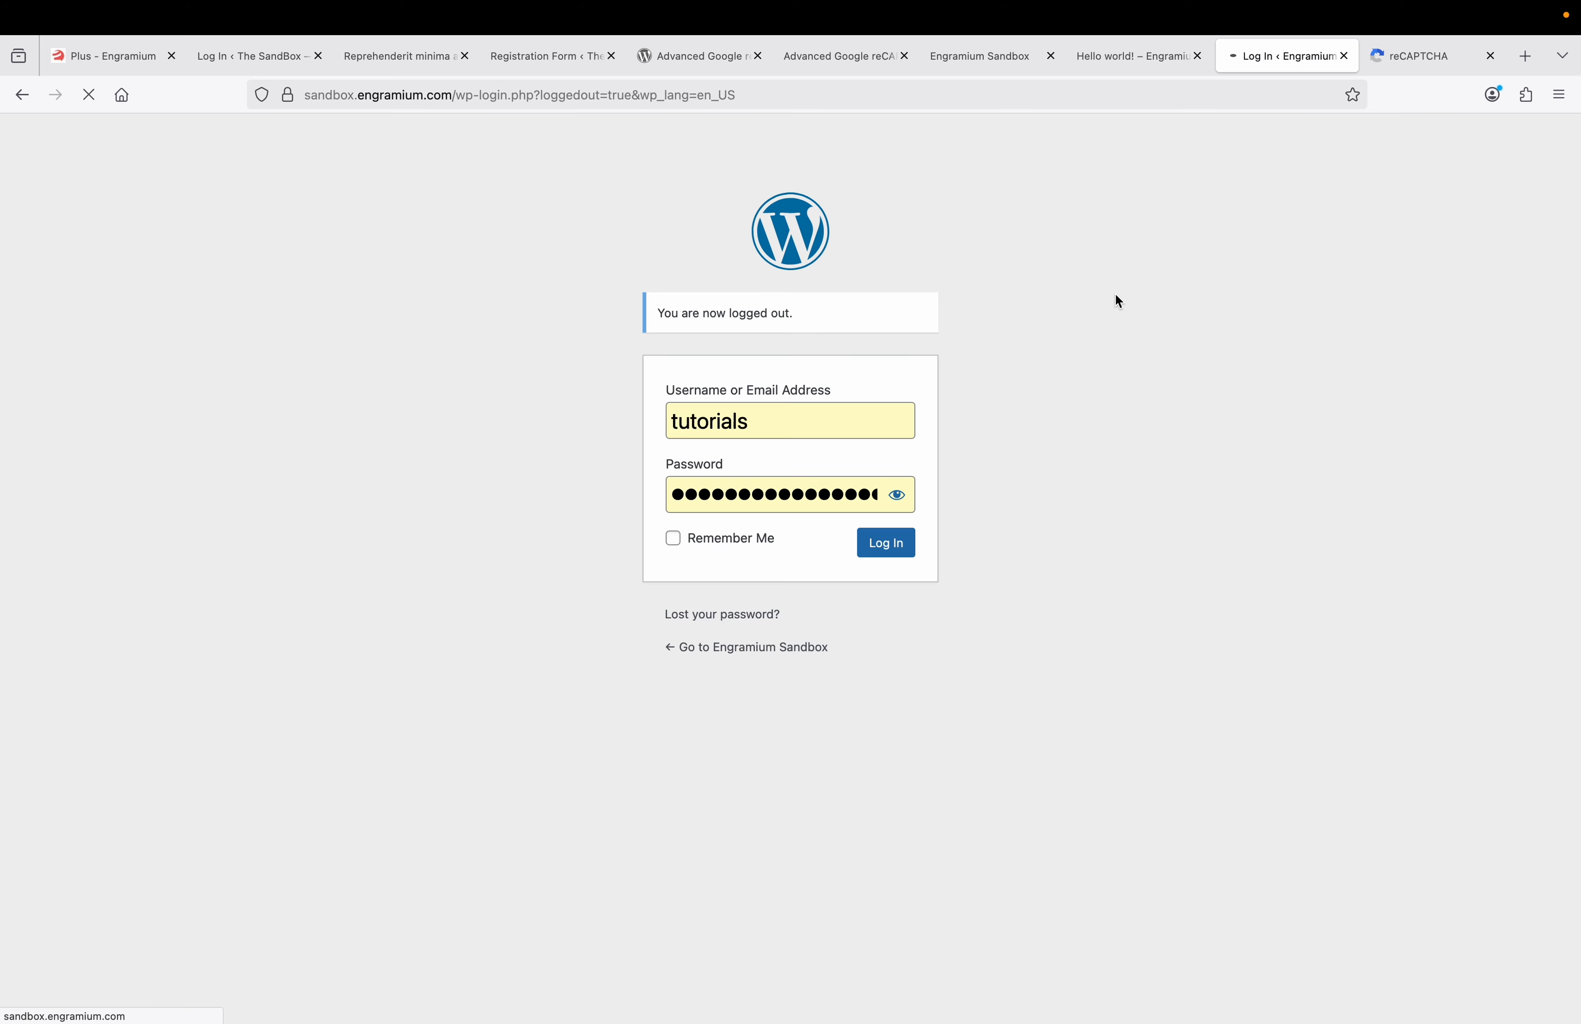
{"action": "left_click", "coordinate": [1053, 461]}
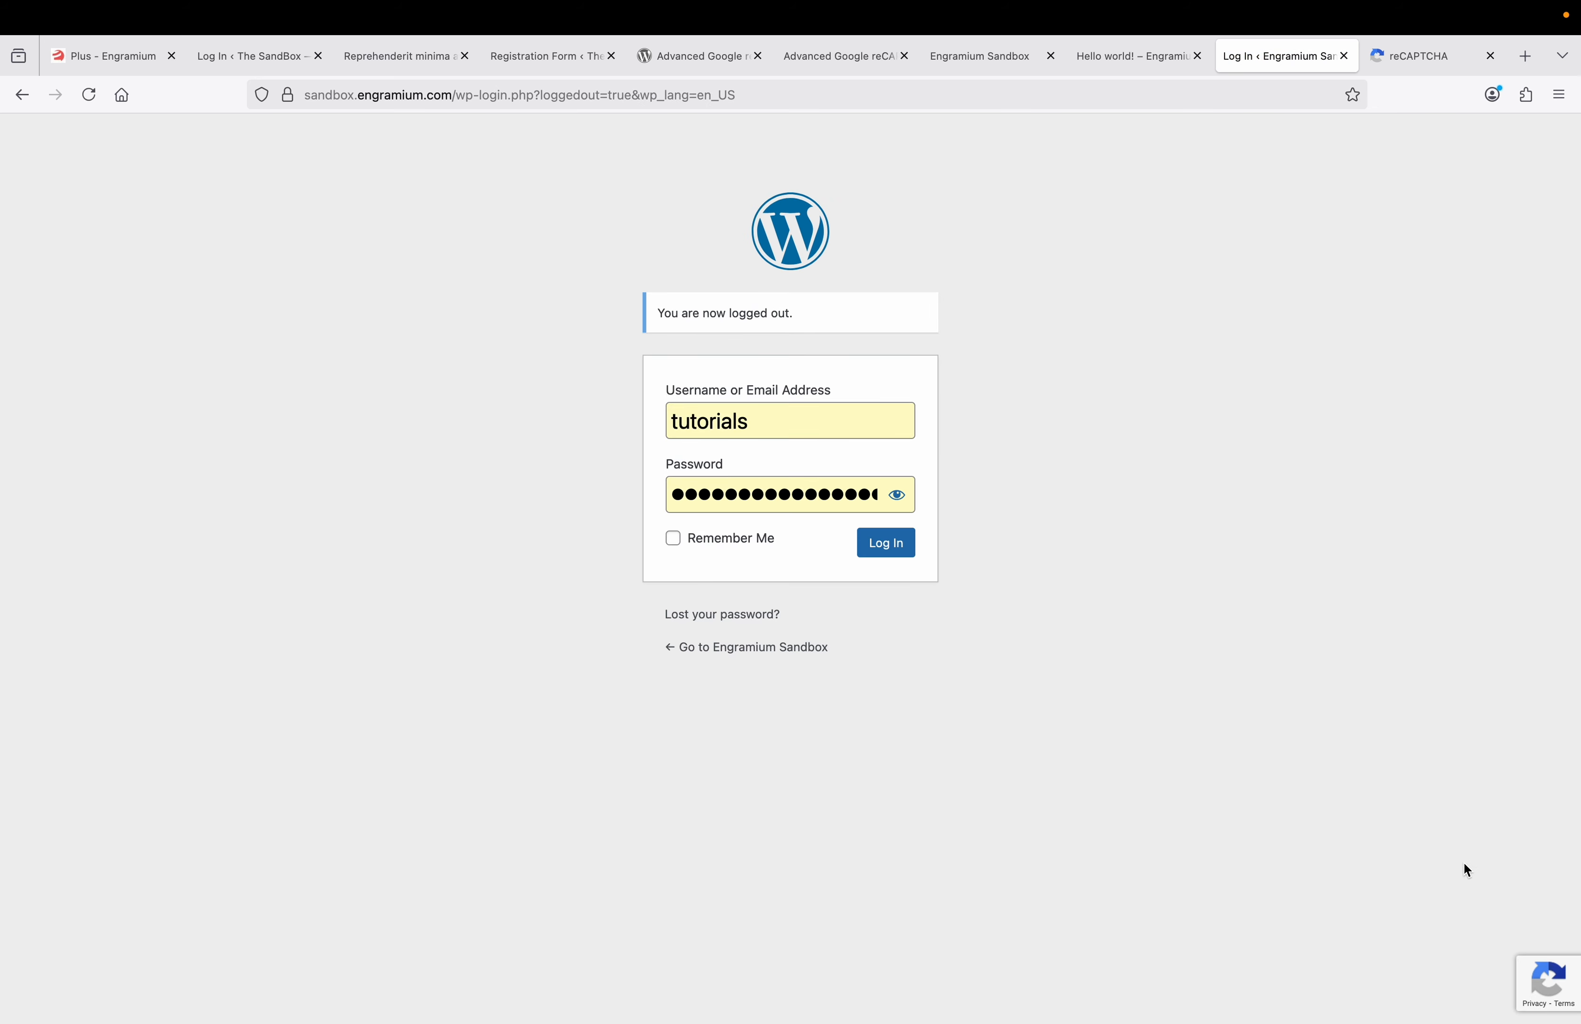
{"action": "mouse_move", "coordinate": [1543, 993]}
{"action": "left_click", "coordinate": [738, 619]}
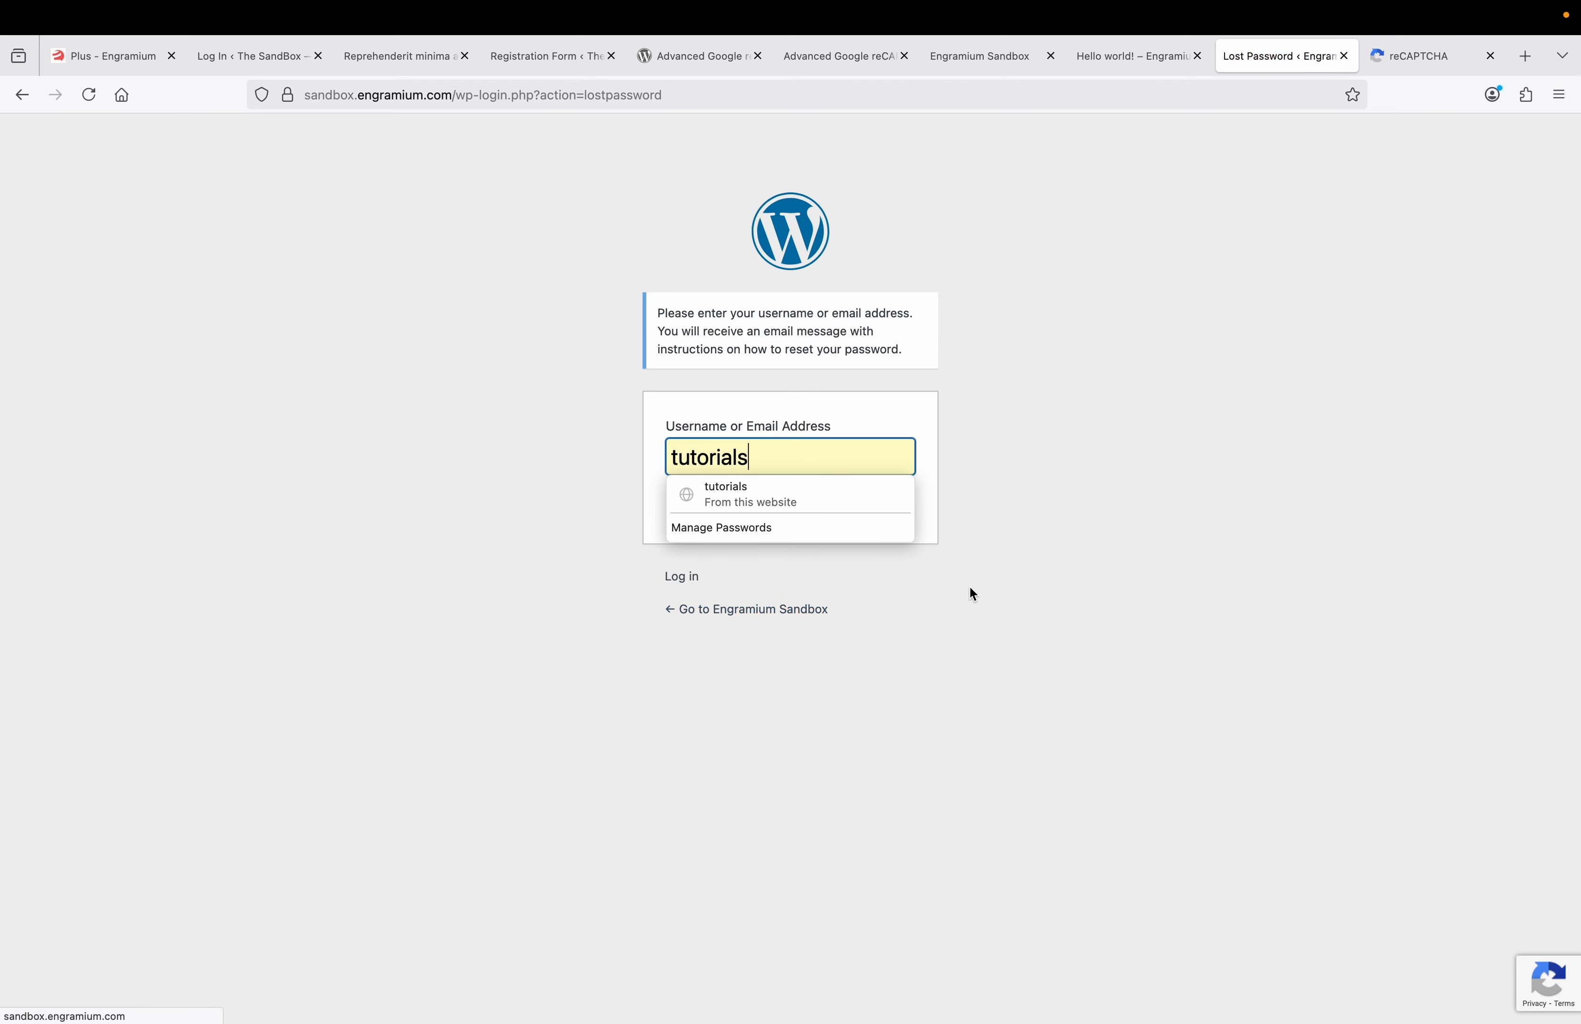
{"action": "left_click", "coordinate": [1003, 587]}
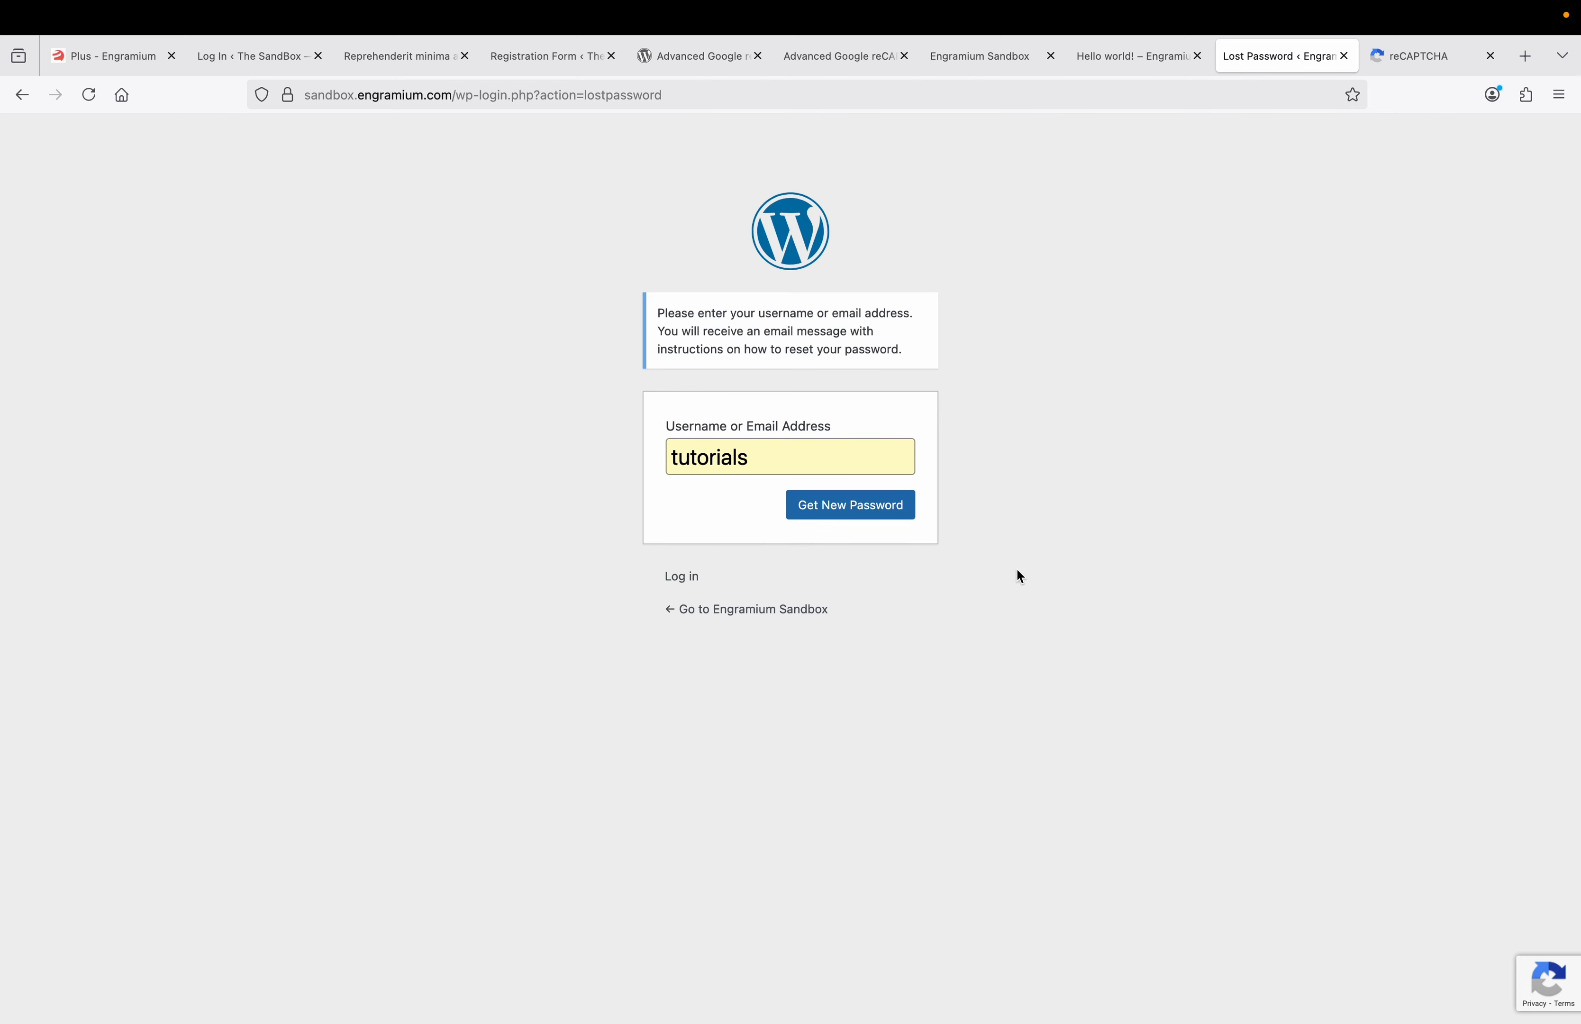
{"action": "mouse_move", "coordinate": [1489, 976]}
- Return to the login form and log back in with the saved credentials and Remember Me enabled
{"action": "left_click", "coordinate": [693, 576]}
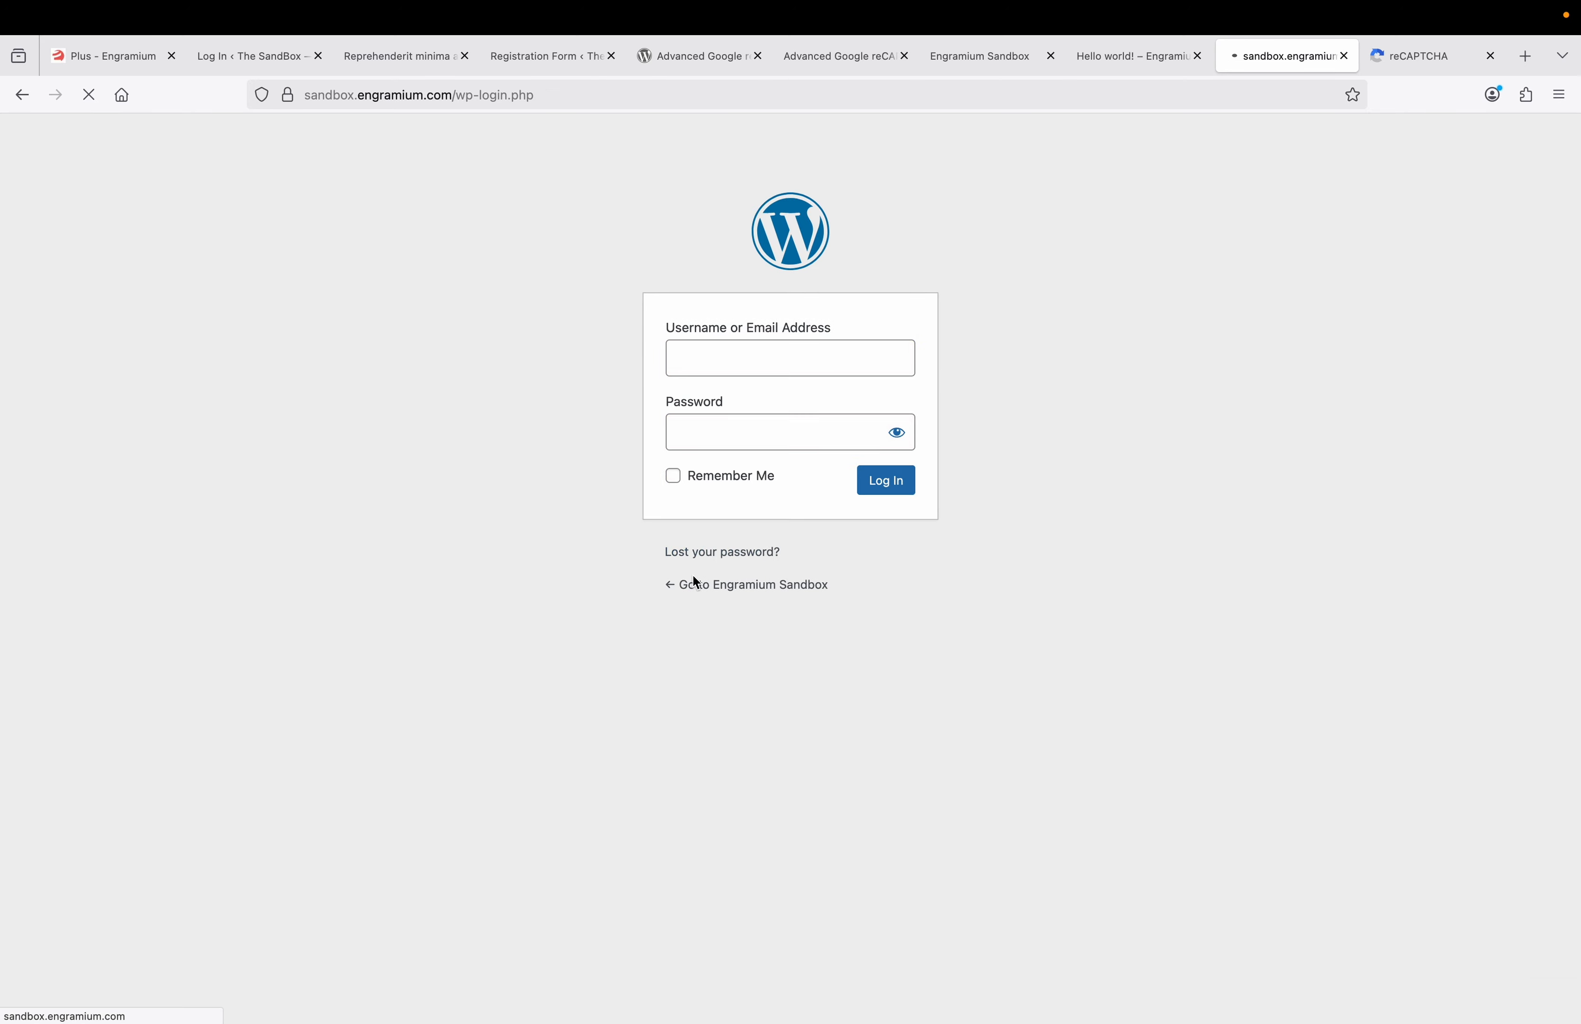
{"action": "left_click", "coordinate": [674, 485]}
{"action": "left_click", "coordinate": [894, 492]}
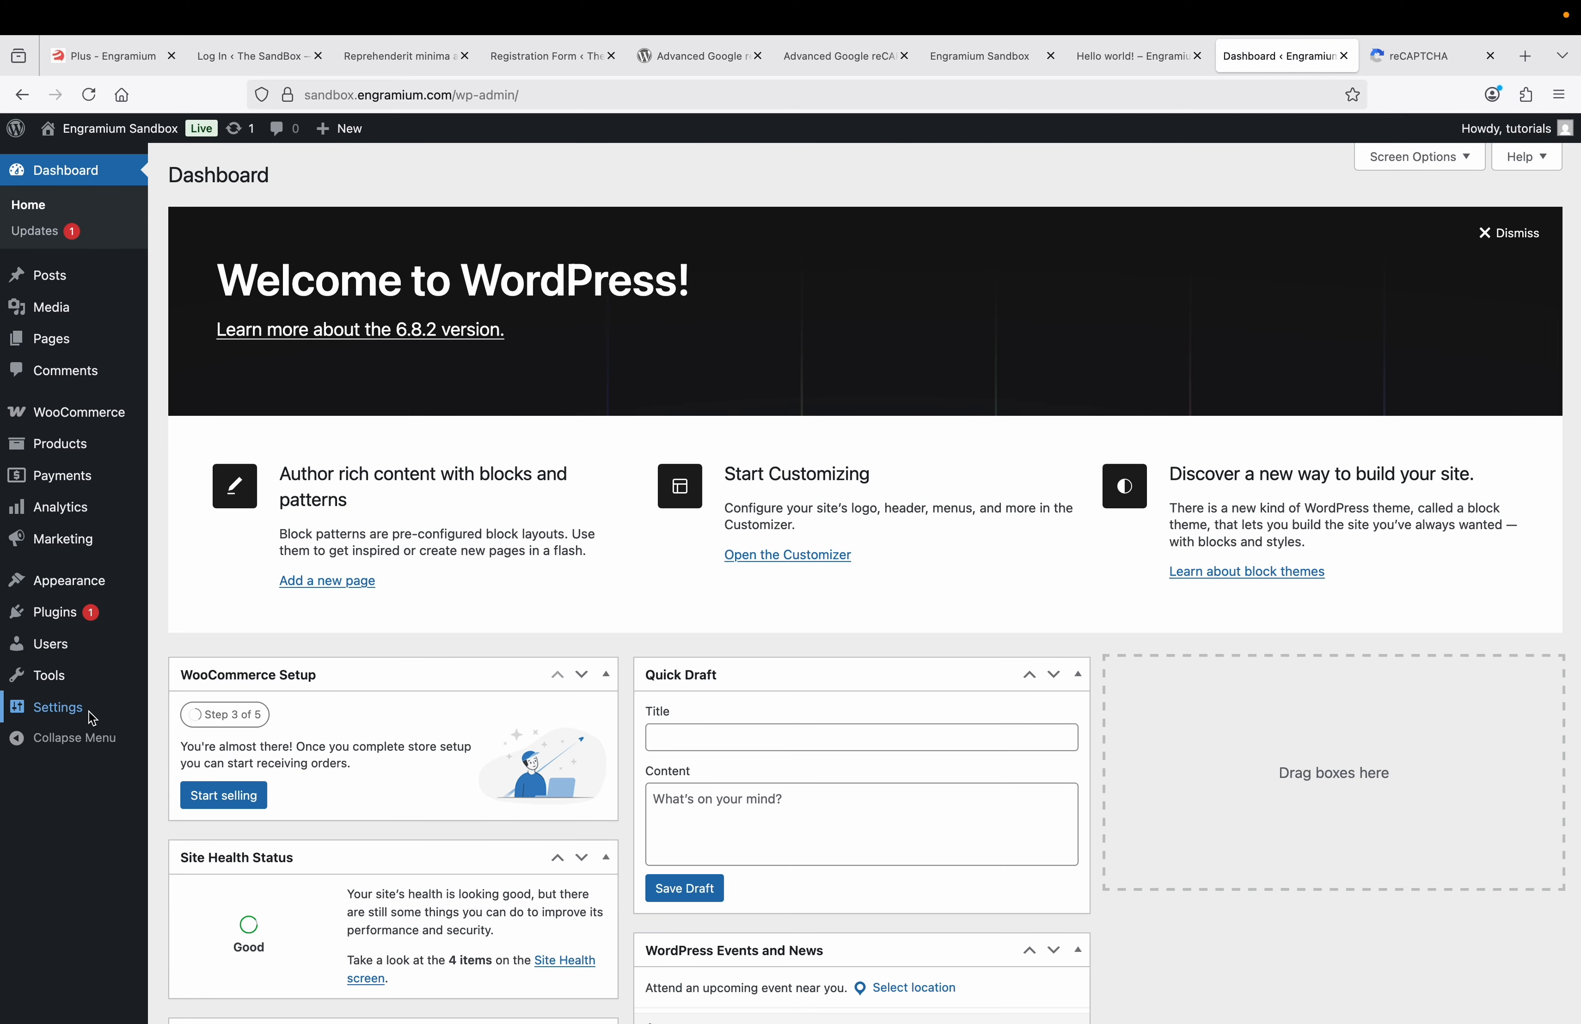
- Open the Advanced Google reCAPTCHA settings and review the Where To Show form options
{"action": "mouse_move", "coordinate": [89, 712]}
{"action": "left_click", "coordinate": [198, 894]}
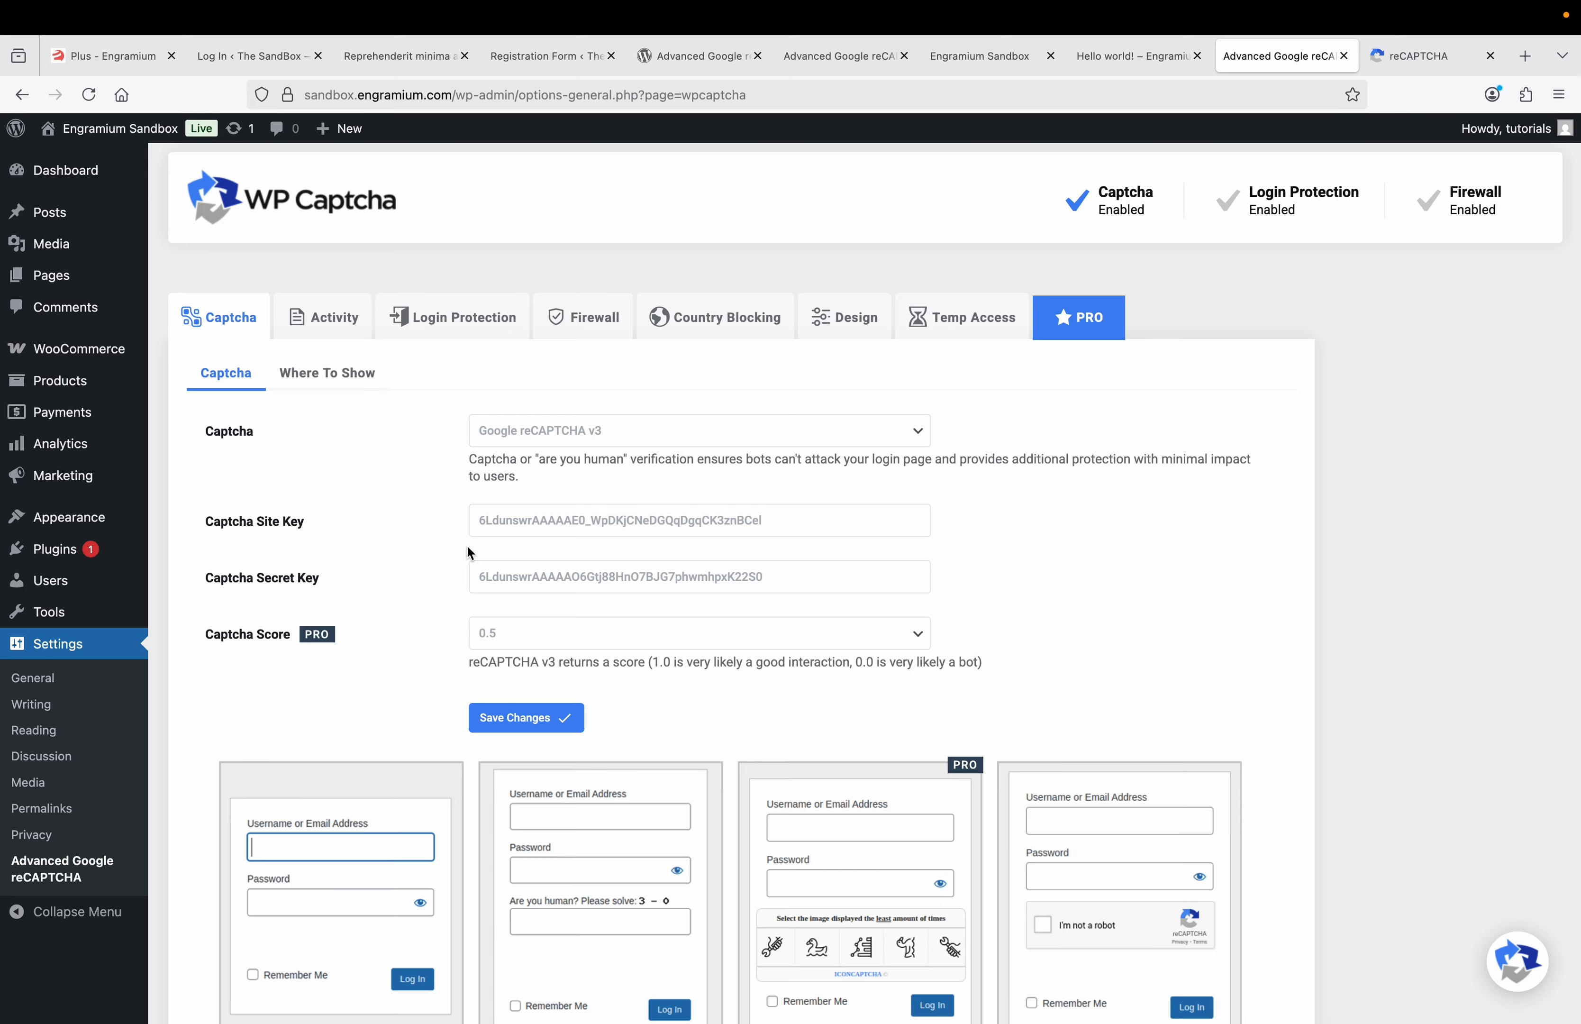
{"action": "left_click", "coordinate": [369, 374]}
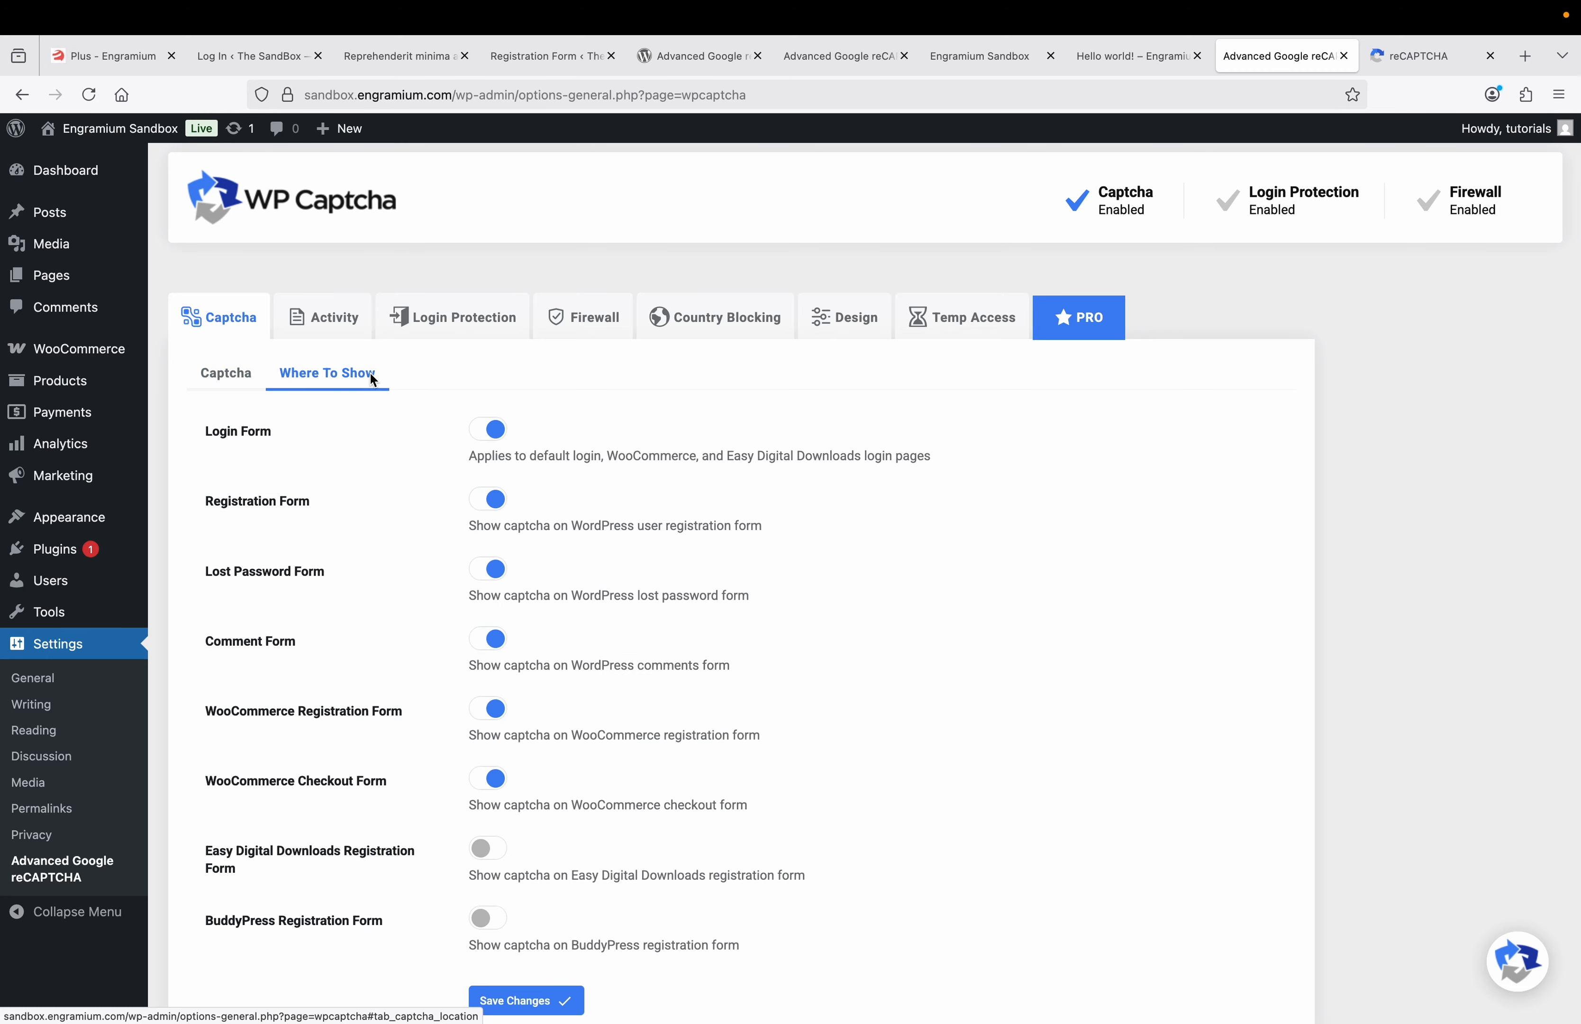